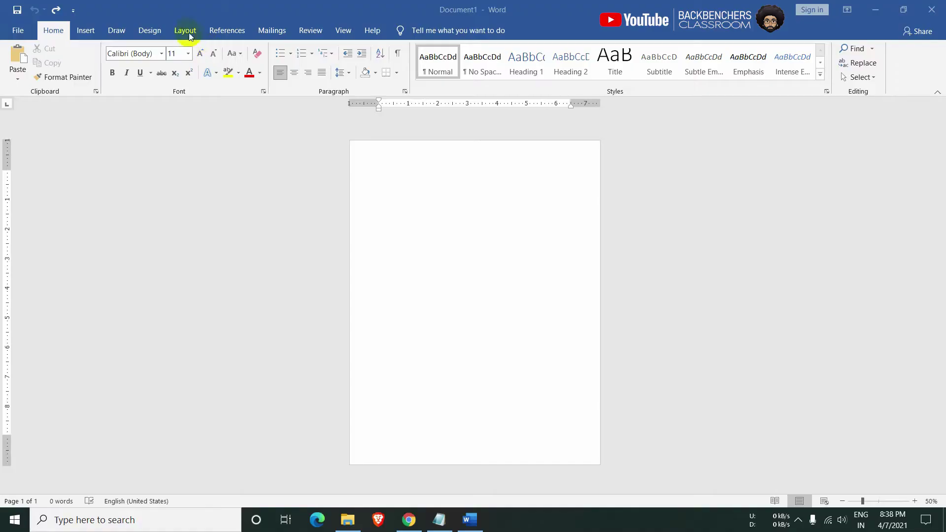
Show the Margins preset list from the Layout tab
left_click(185, 30)
left_click(19, 56)
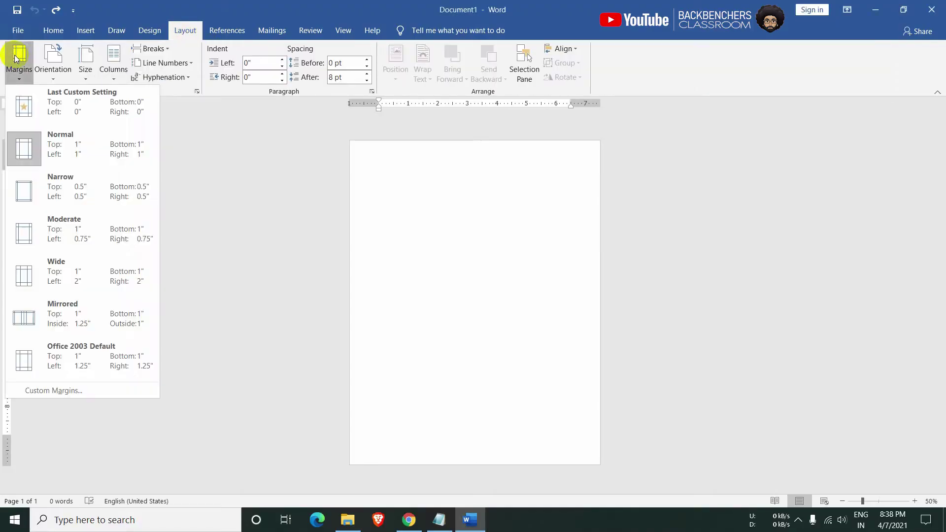
Apply the zero-inch custom margins and set the paper size to A4
left_click(49, 111)
left_click(85, 62)
left_click(106, 259)
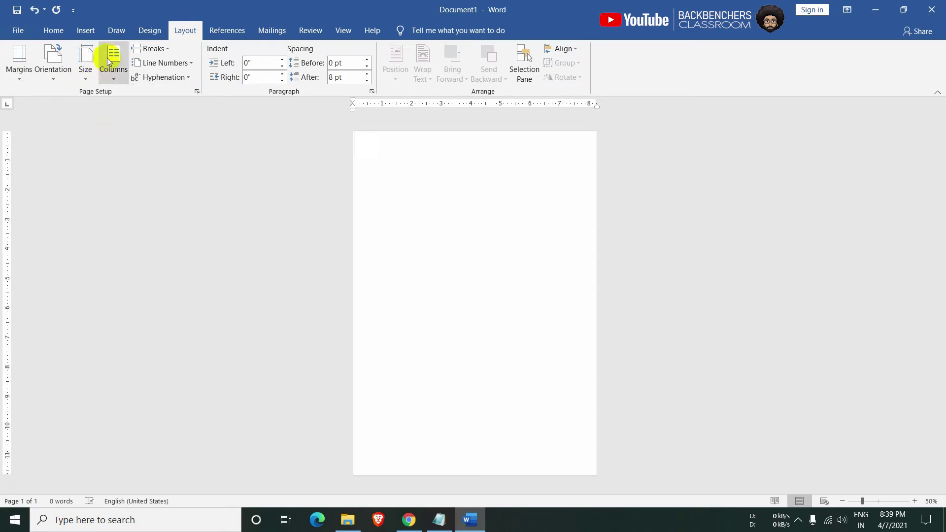
Insert the pizza photo from this computer and size it 6.3" tall by 8.3" wide
left_click(85, 30)
left_click(141, 61)
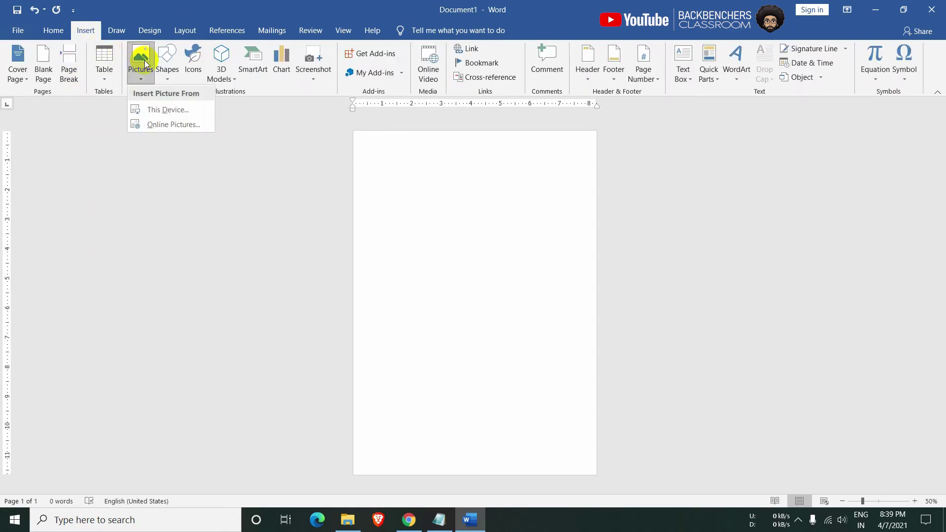
left_click(160, 109)
double_click(156, 112)
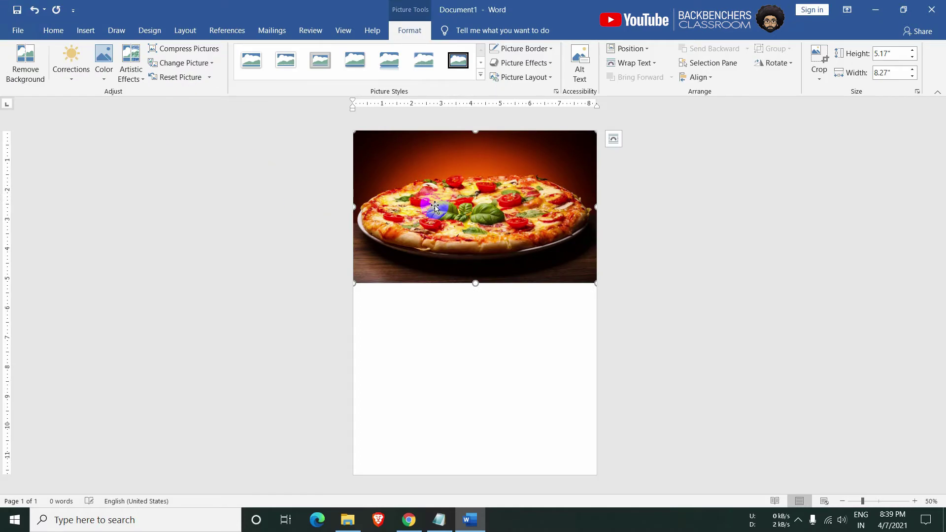
left_click(917, 91)
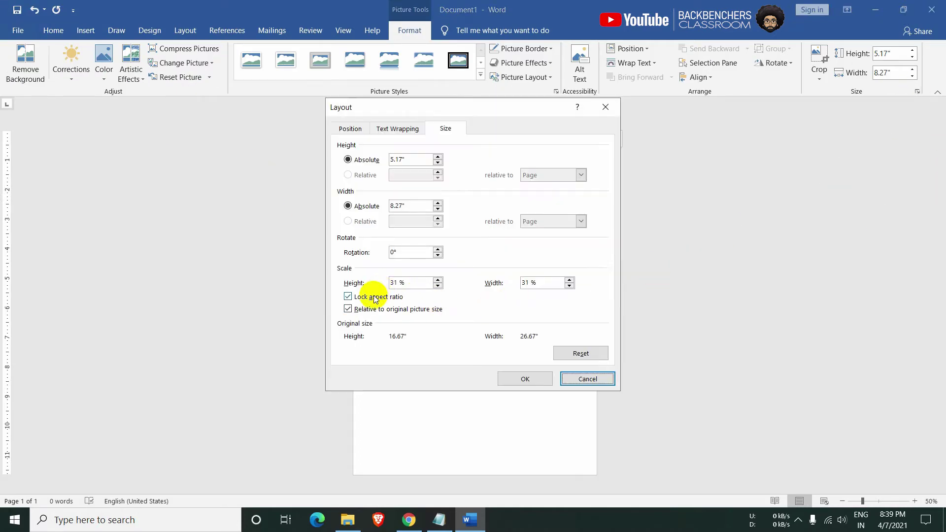
left_click(520, 379)
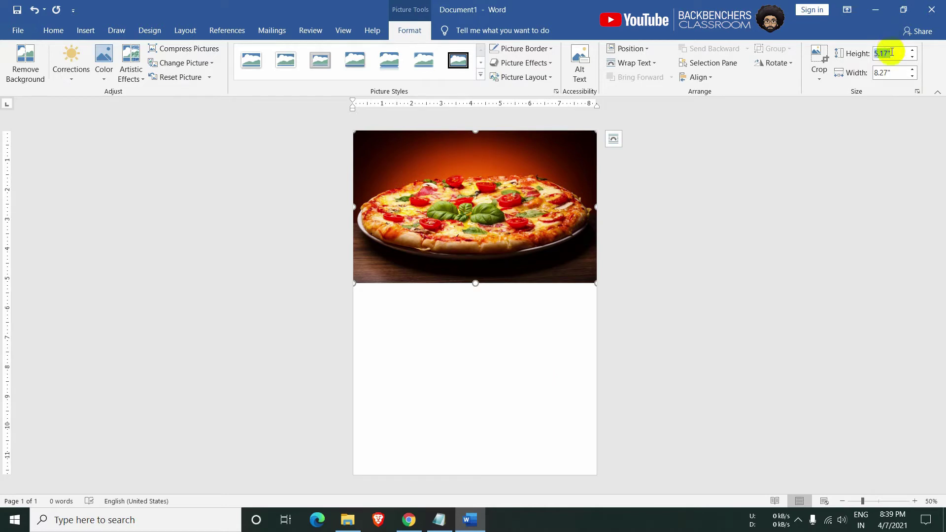
left_click(895, 54)
type("6.3")
key("Tab")
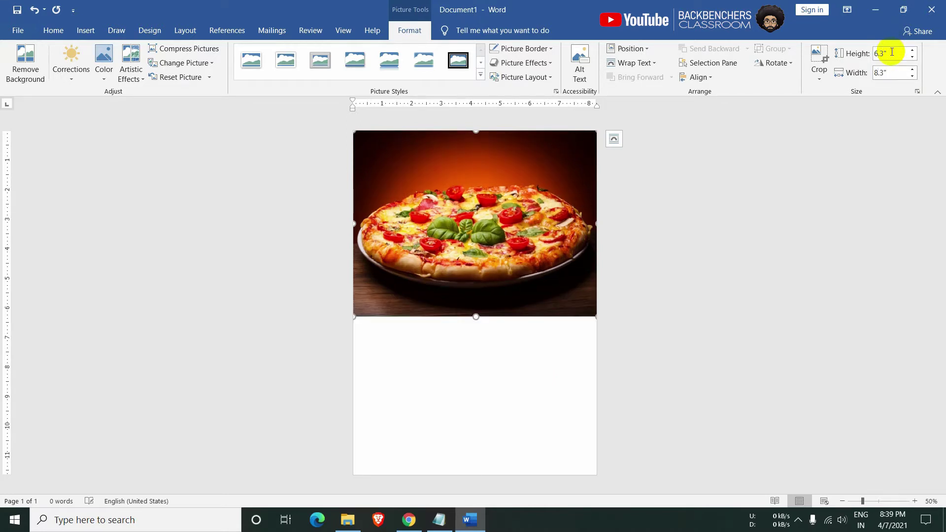
Draw a triangle over the pizza photo with no outline and a dark red fill
left_click(87, 32)
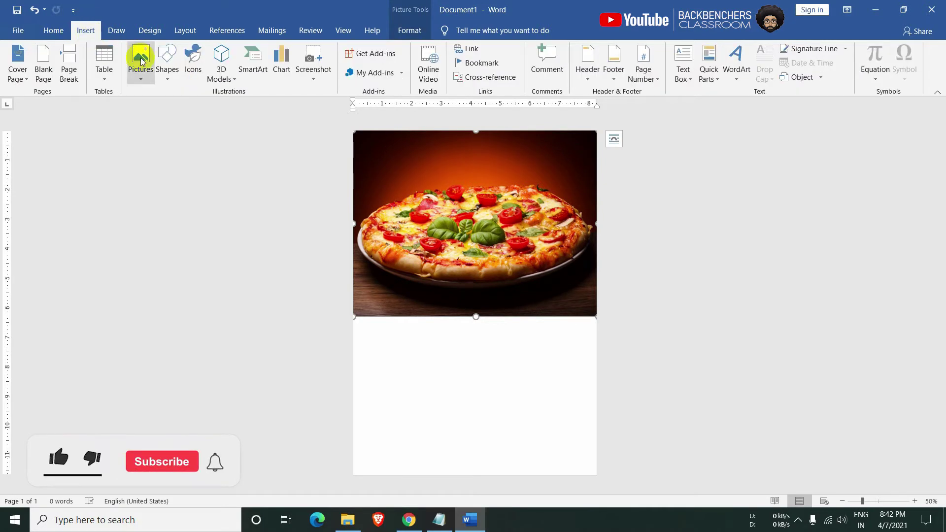
left_click(167, 62)
left_click(232, 107)
left_click_drag(385, 143, 521, 224)
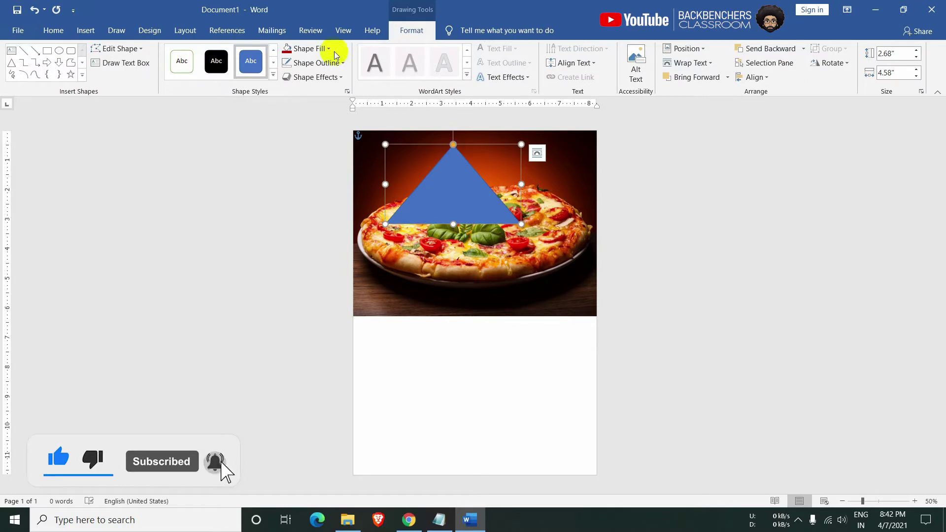
left_click(315, 62)
left_click(317, 170)
left_click(306, 48)
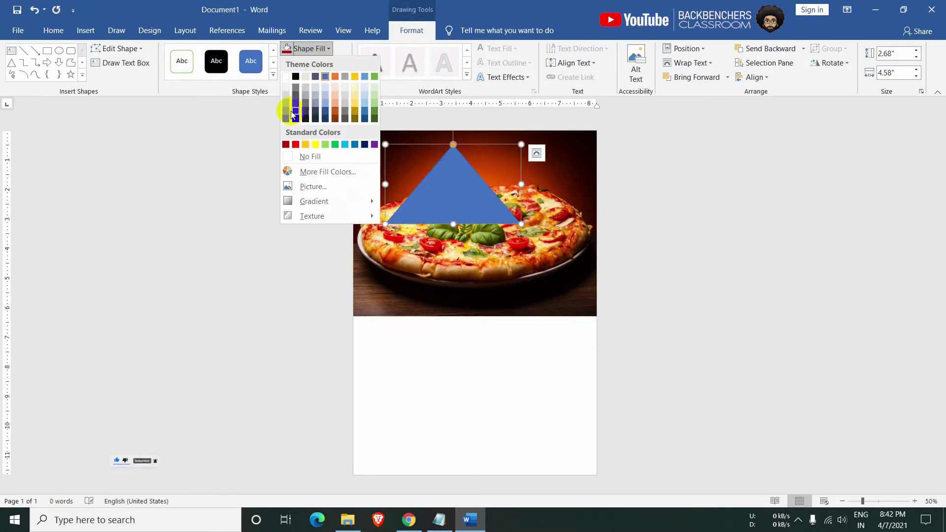
left_click(286, 144)
Reshape it into a right triangle, rotate it, and fit it 1.2" by 2.8" in the top-left corner
mouse_move(453, 144)
left_mouse_down()
mouse_move(521, 145)
mouse_move(486, 233)
left_mouse_up()
left_click_drag(443, 174, 424, 313)
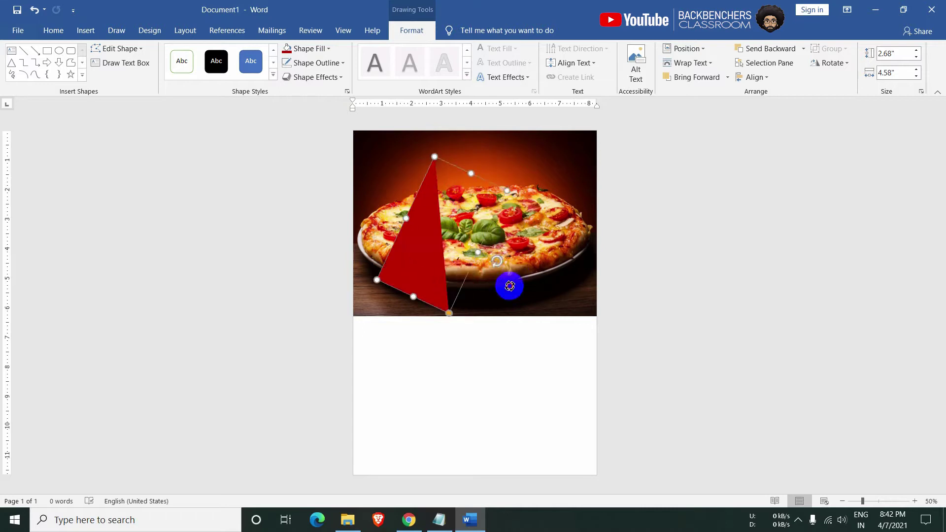
left_click_drag(415, 196, 399, 154)
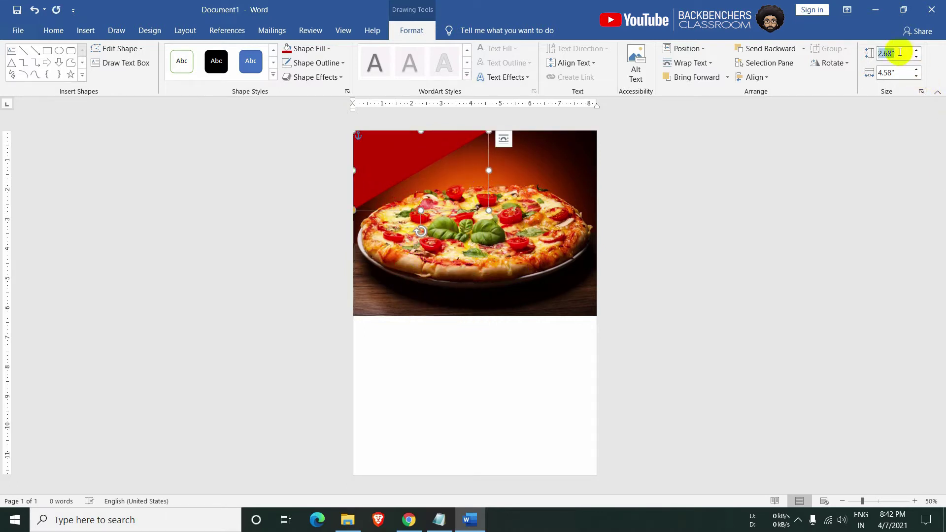
left_click(898, 53)
type("12")
key("Tab")
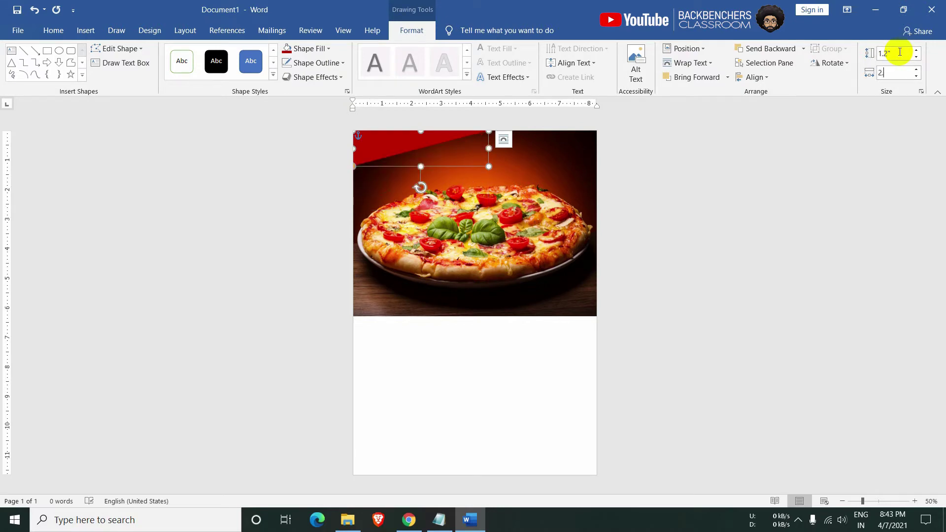
scroll(363, 137, "up", 6, "ctrl")
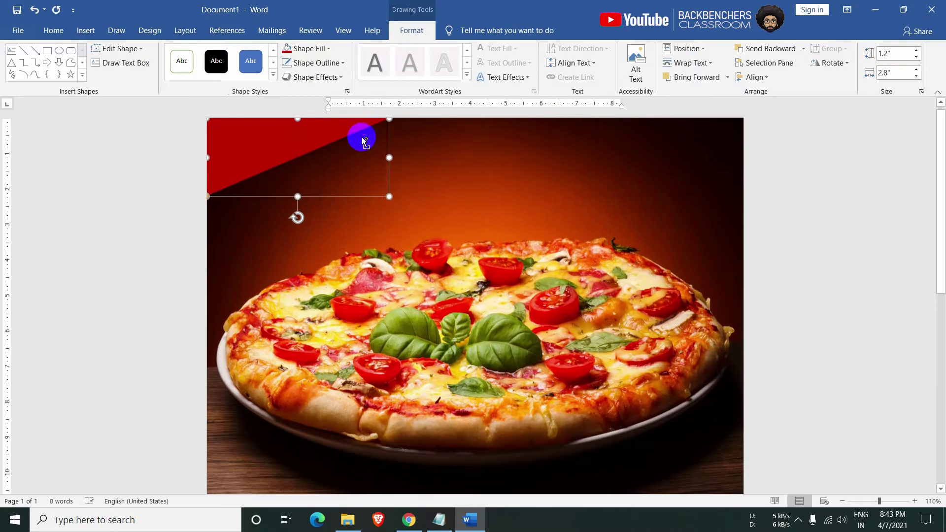
scroll(226, 144, "up", 7, "ctrl")
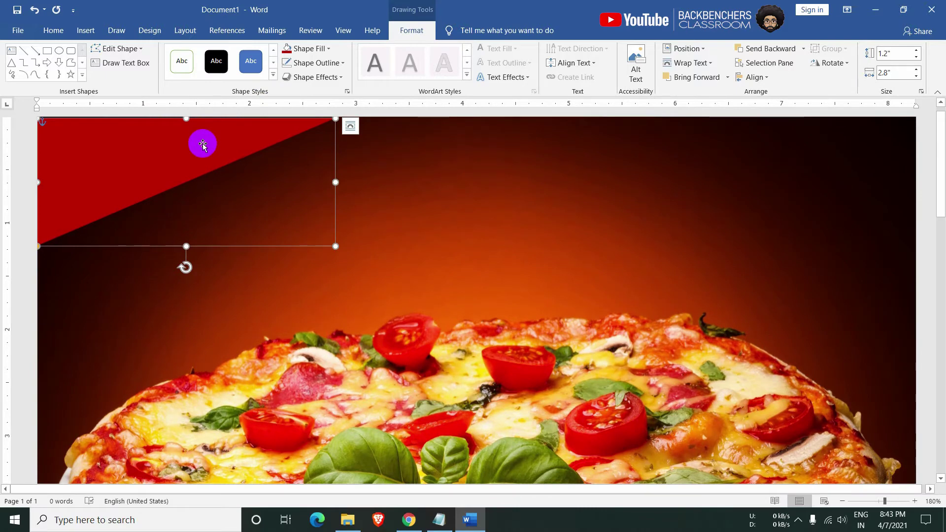
left_click_drag(194, 138, 176, 149)
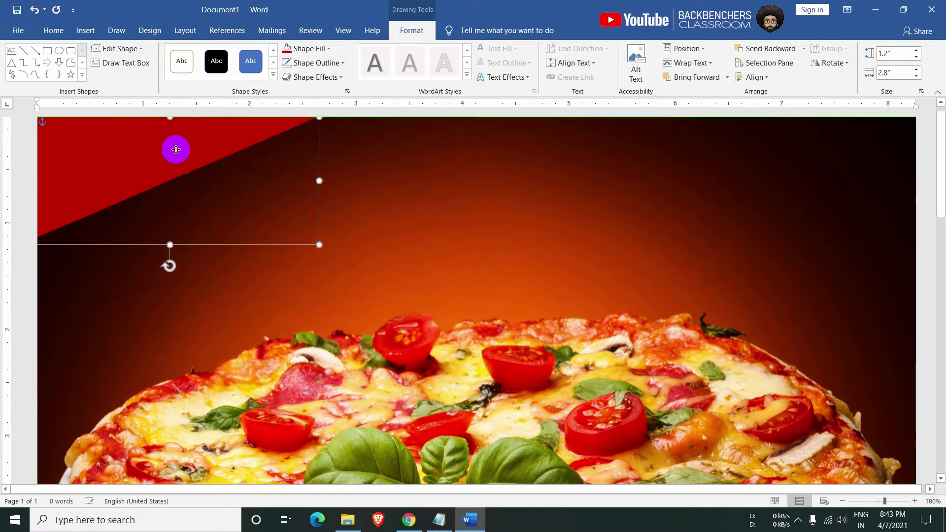
Give the red triangle an outer bottom shadow from the Format Shape effects
left_click(347, 91)
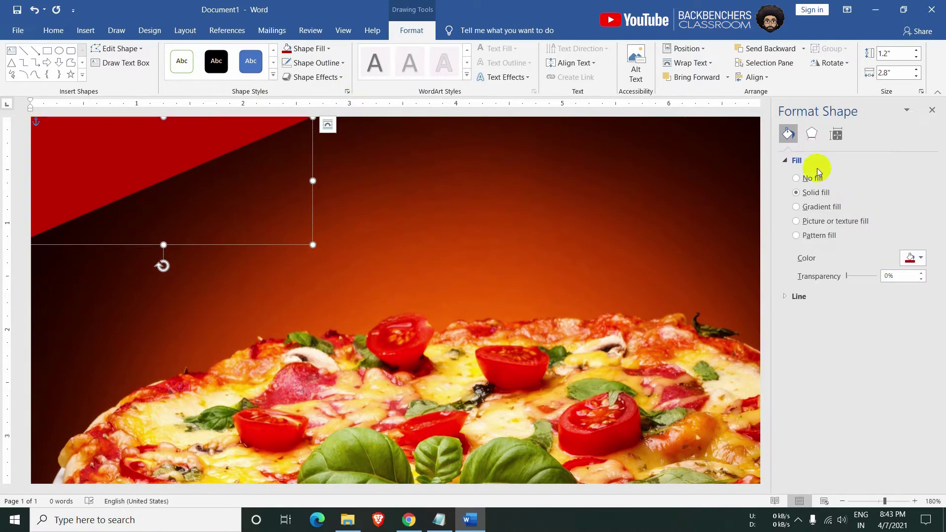
left_click(811, 135)
left_click(909, 178)
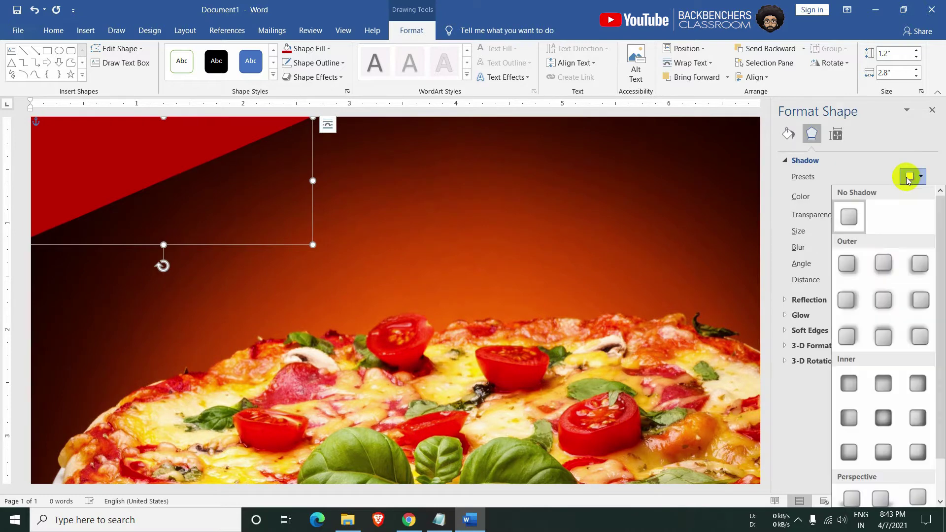
left_click(884, 263)
Set the shadow to 35% transparency, 13 pt blur, 45° angle and 3 pt distance
double_click(886, 214)
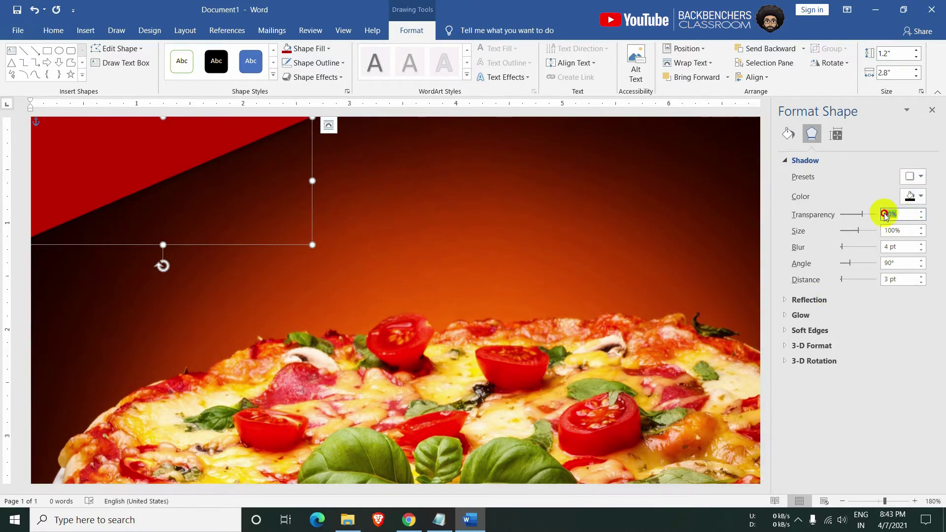
type("35")
key("Tab")
key("Tab")
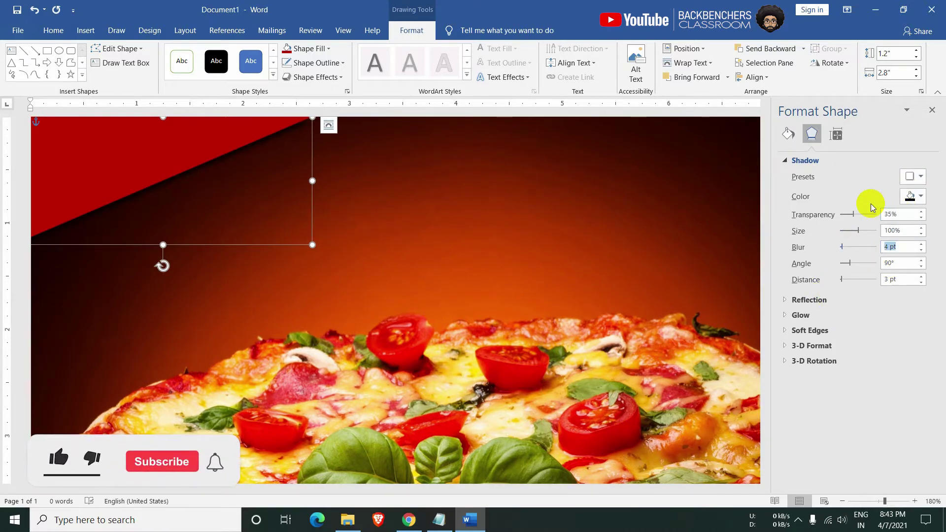
type("13")
key("Tab")
type("45")
key("Tab")
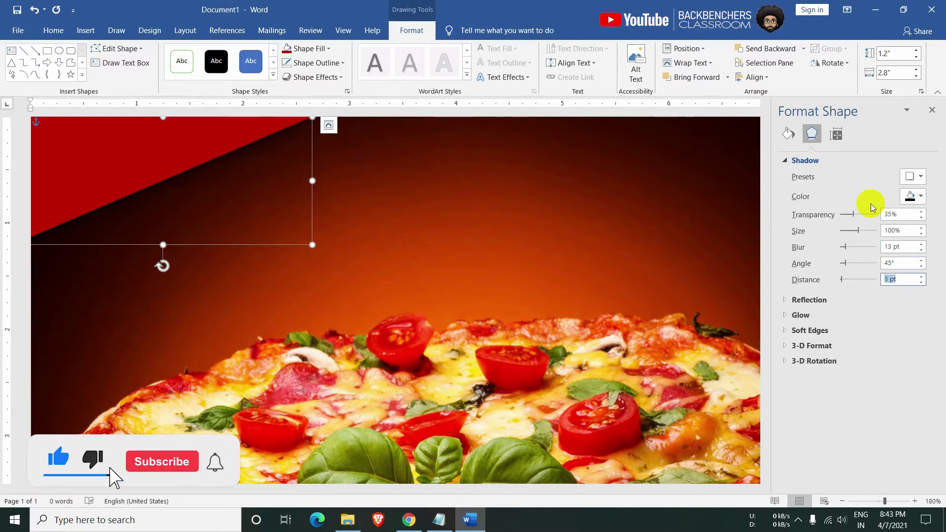
type("3")
left_click(97, 156)
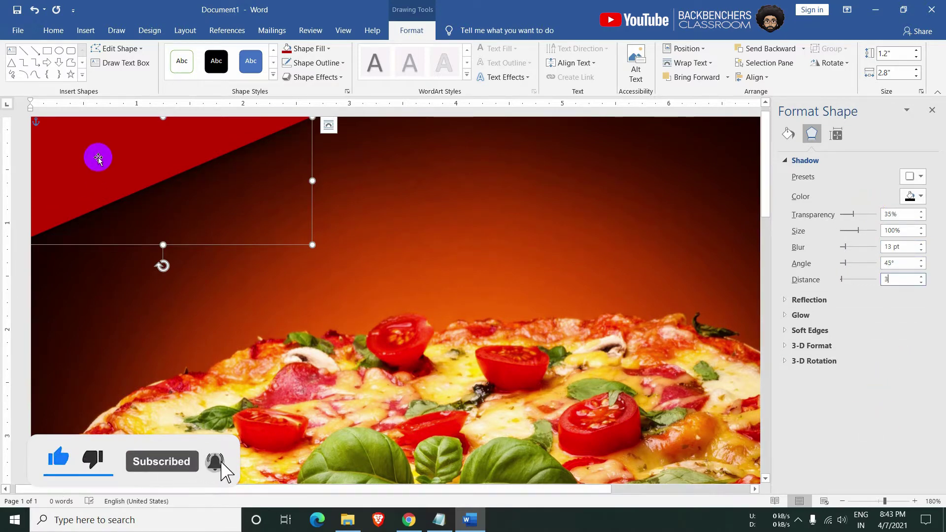
scroll(321, 277, "down", 12)
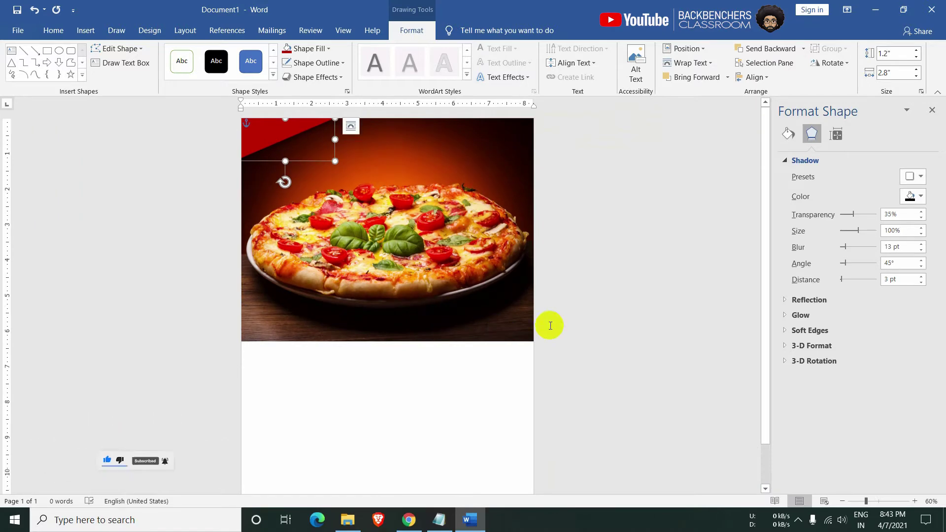
left_click(614, 319)
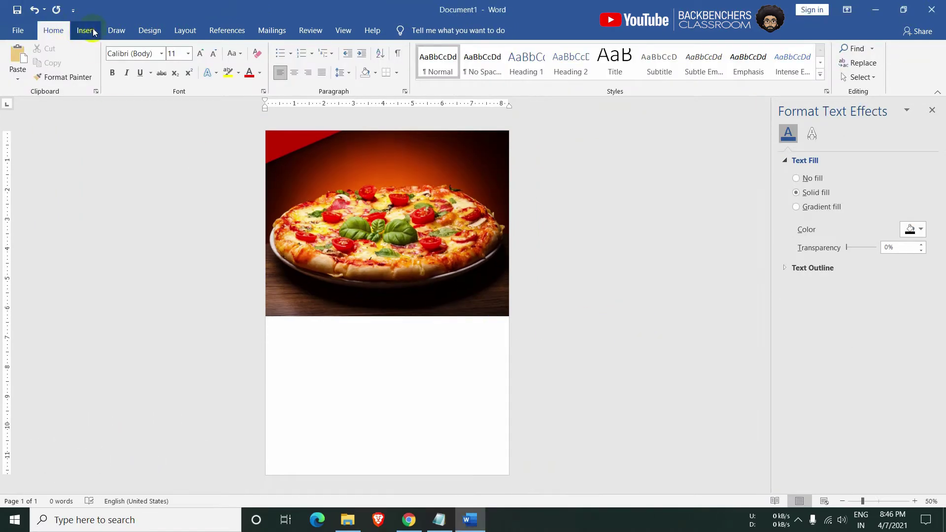
Draw a rectangle below the photo, centered horizontally, with no outline and dark red fill
left_click(85, 30)
left_click(167, 64)
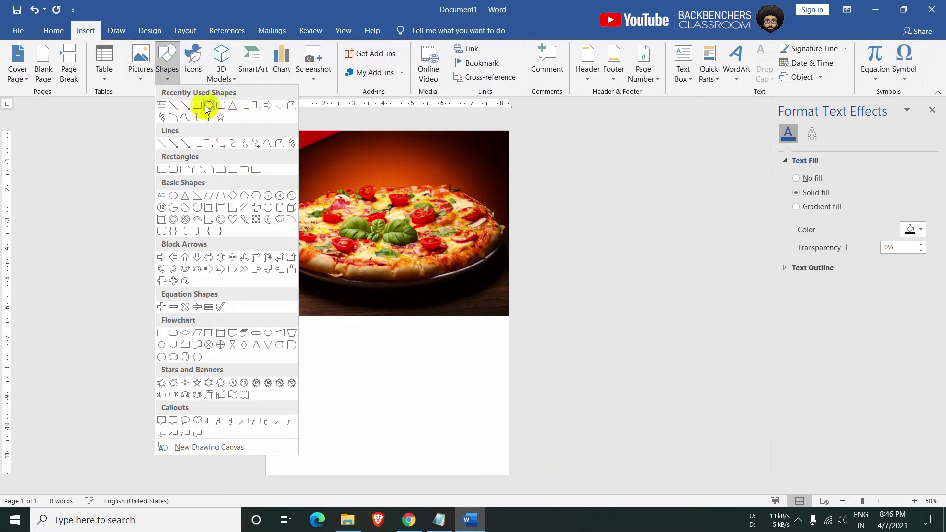
left_click(195, 107)
left_click_drag(266, 279, 508, 474)
type("8.3\"")
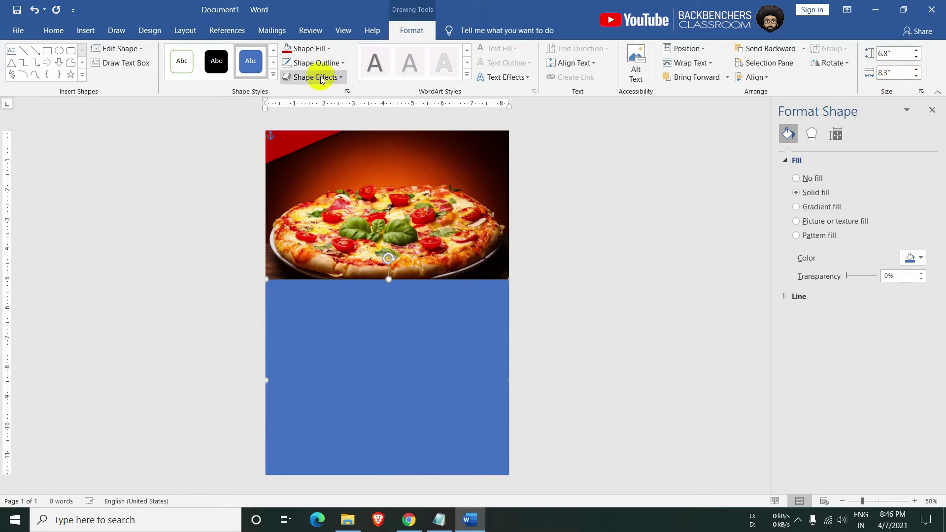
left_click(315, 63)
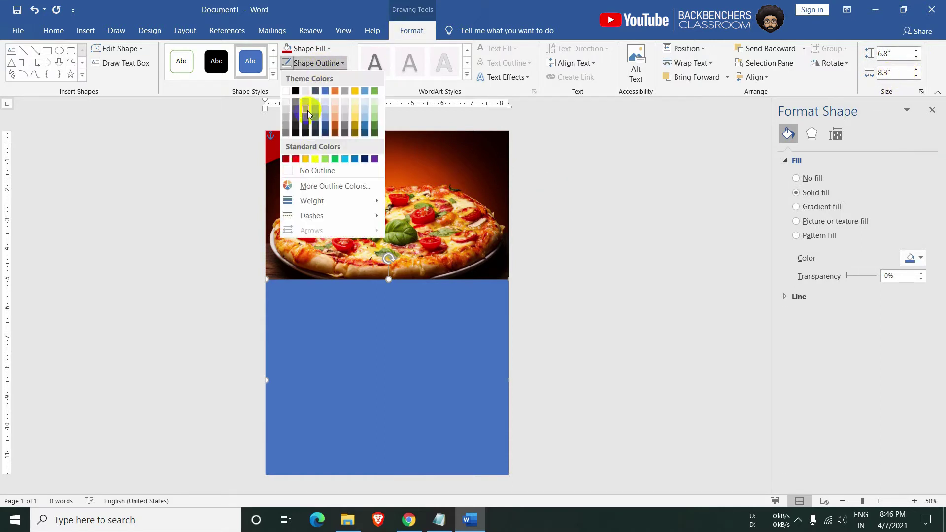
left_click(306, 171)
left_click(753, 77)
left_click(762, 98)
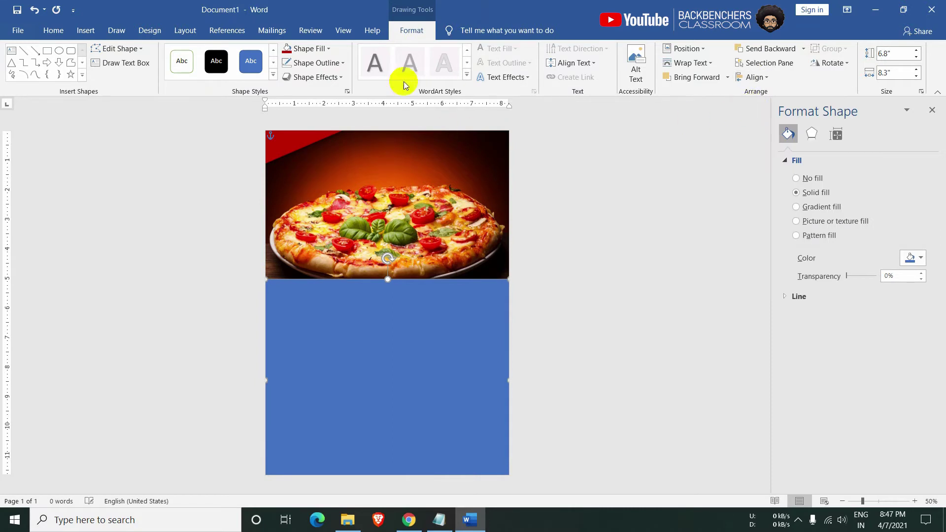
left_click(313, 48)
left_click(292, 144)
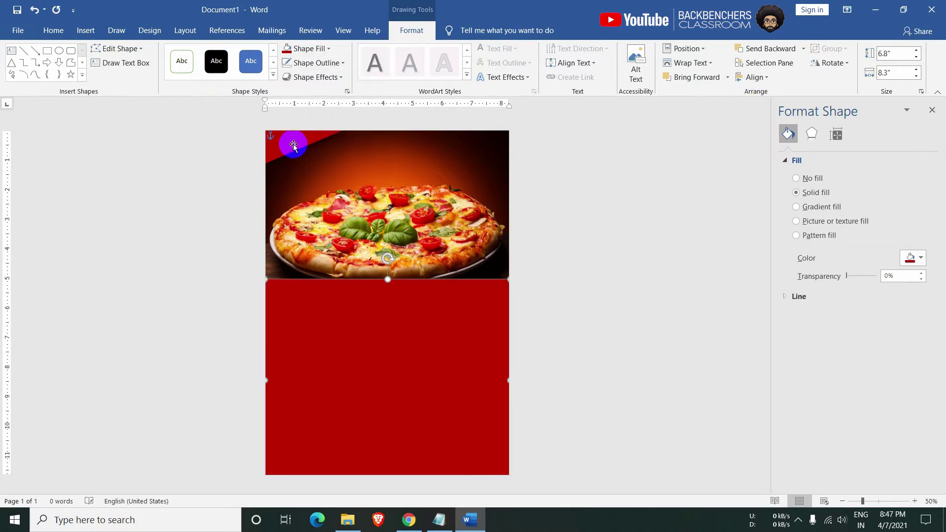
Edit the rectangle's points, dragging the top-right corner down to slant its top edge
right_click(444, 340)
left_click(489, 180)
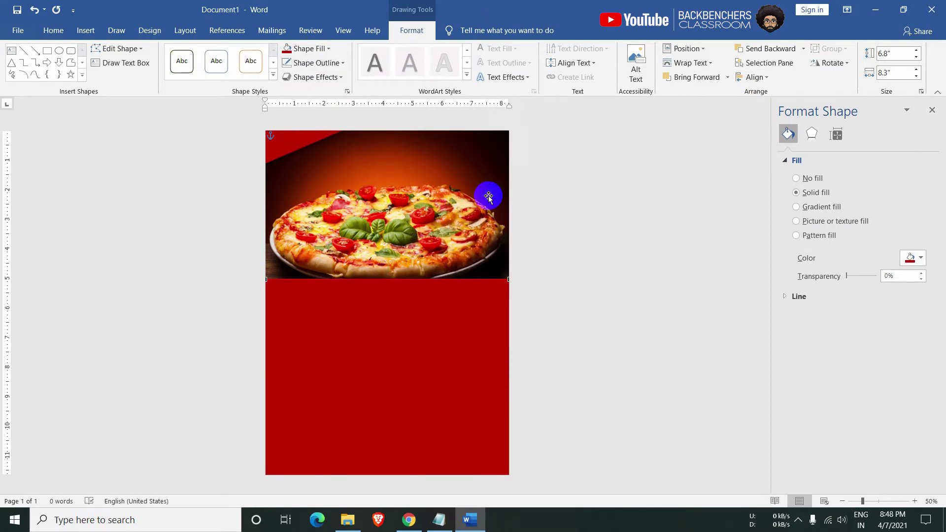
left_click_drag(507, 277, 509, 348)
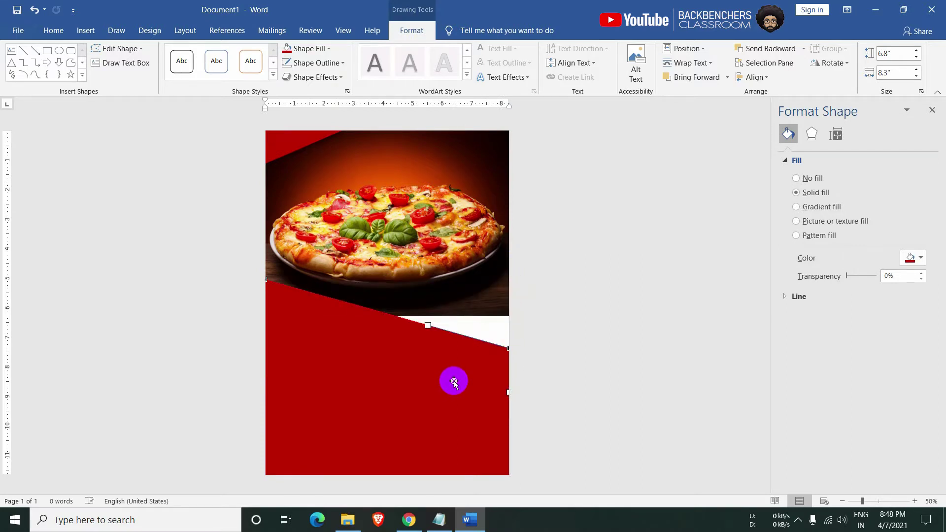
left_click(595, 339)
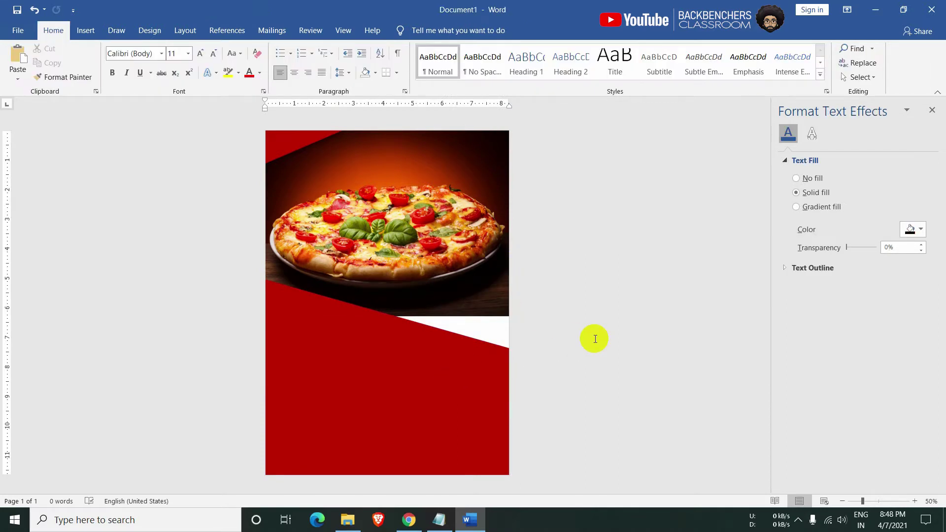
Draw a triangle with its apex at the right edge, sized 2.7" by 6.15"
left_click(85, 30)
left_click(165, 69)
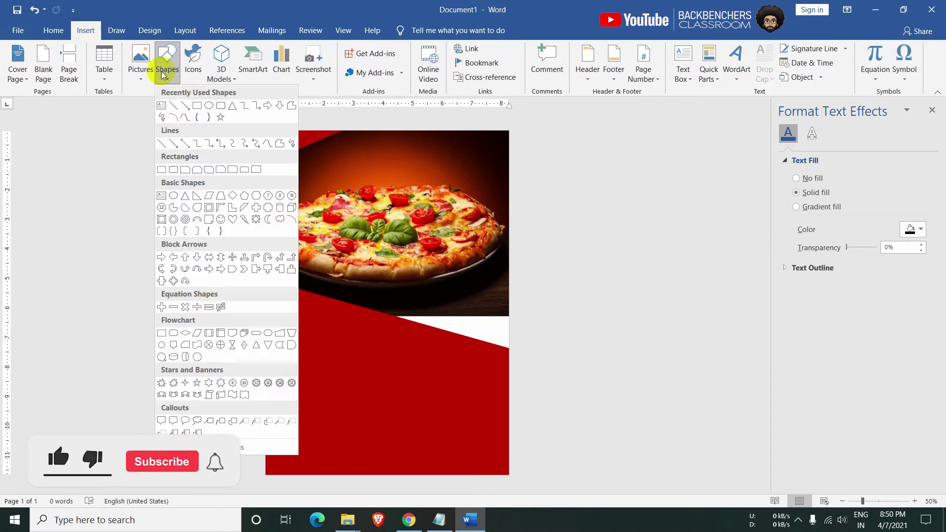
left_click(232, 106)
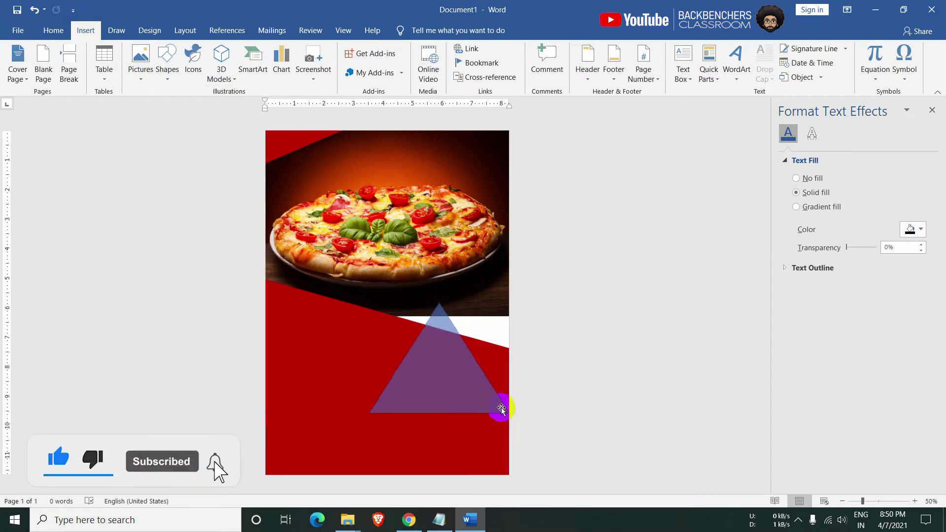
left_click_drag(369, 303, 509, 413)
left_click_drag(522, 314, 522, 314)
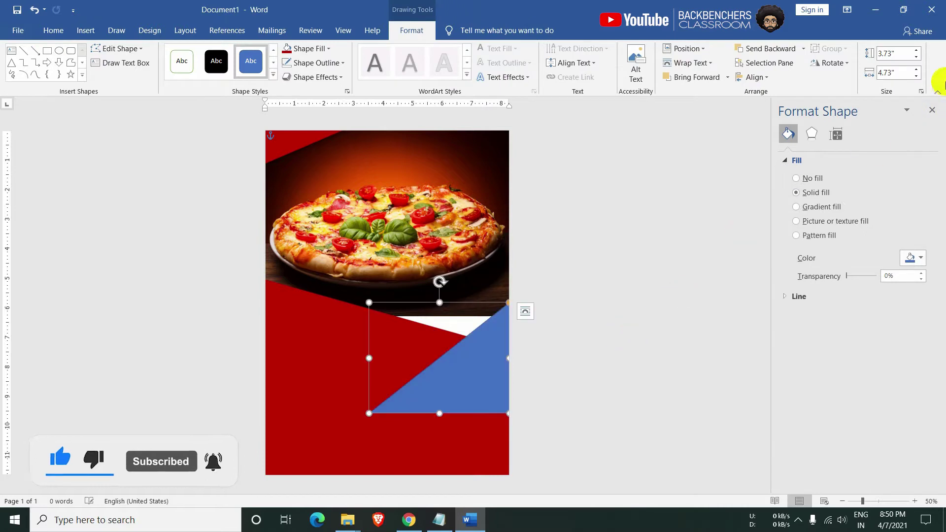
left_click(896, 51)
type("2")
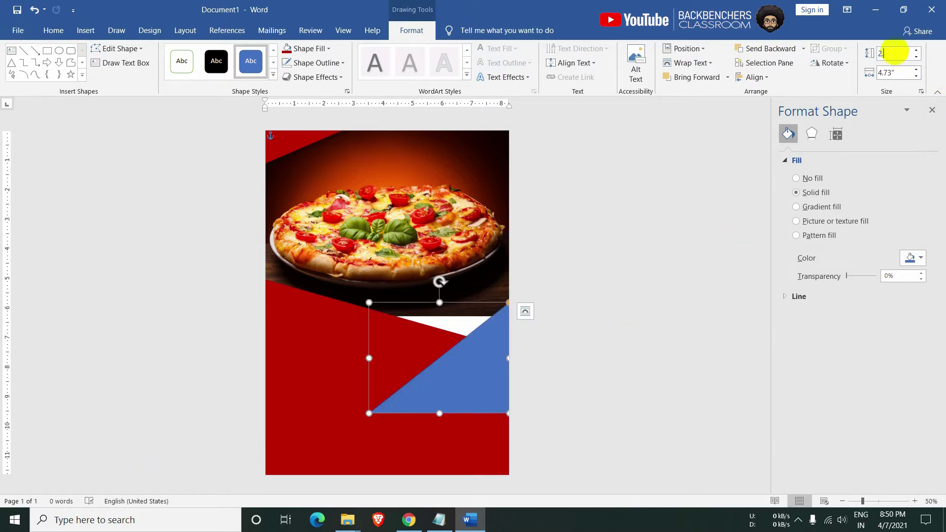
type(".7")
key("Tab")
type("6.15")
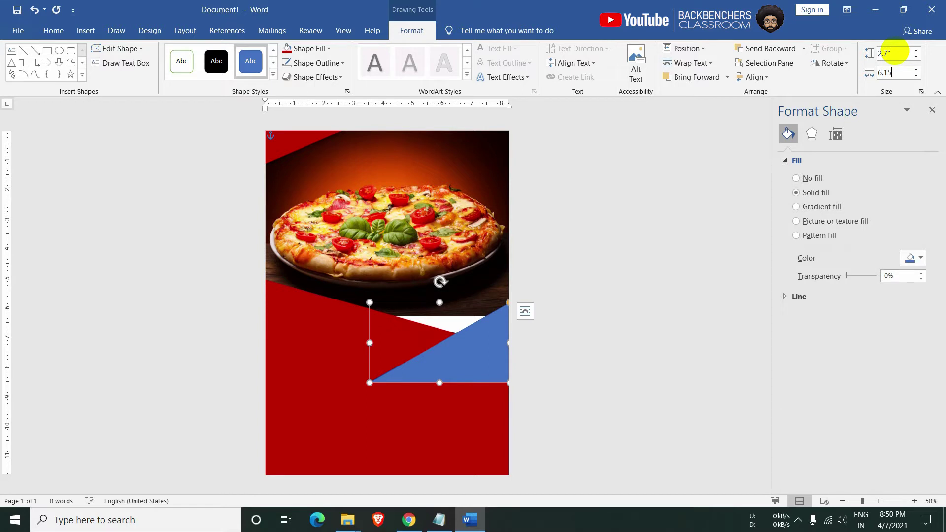
key("Return")
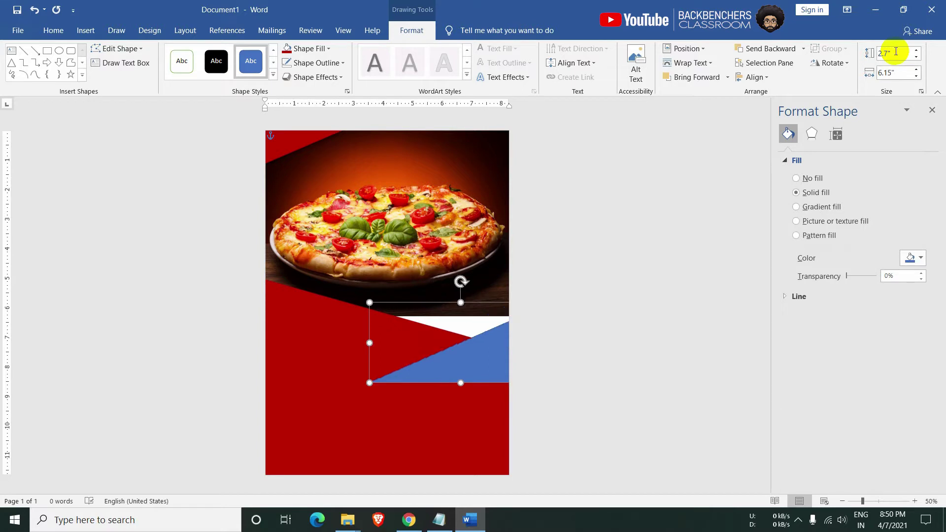
Make the triangle black without outline, move it under the photo, and send it behind the red panel
left_click(316, 63)
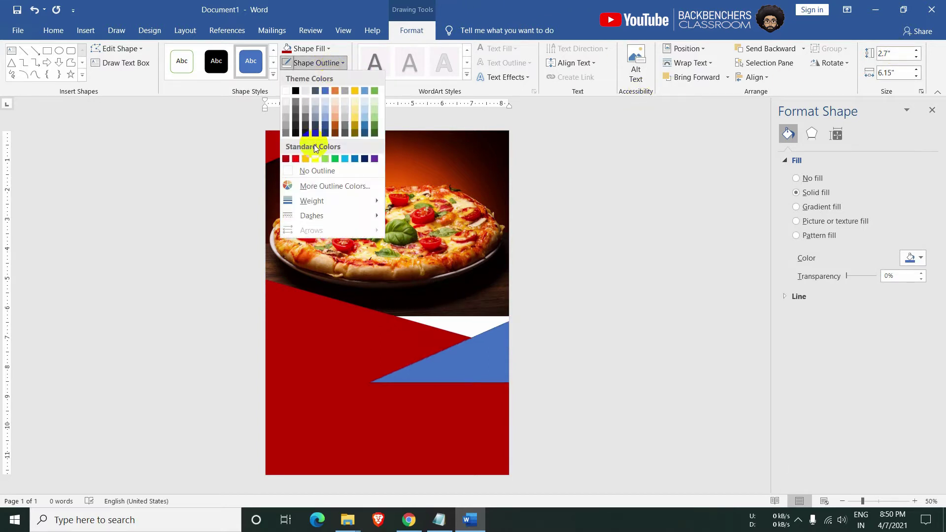
left_click(317, 170)
left_click(309, 48)
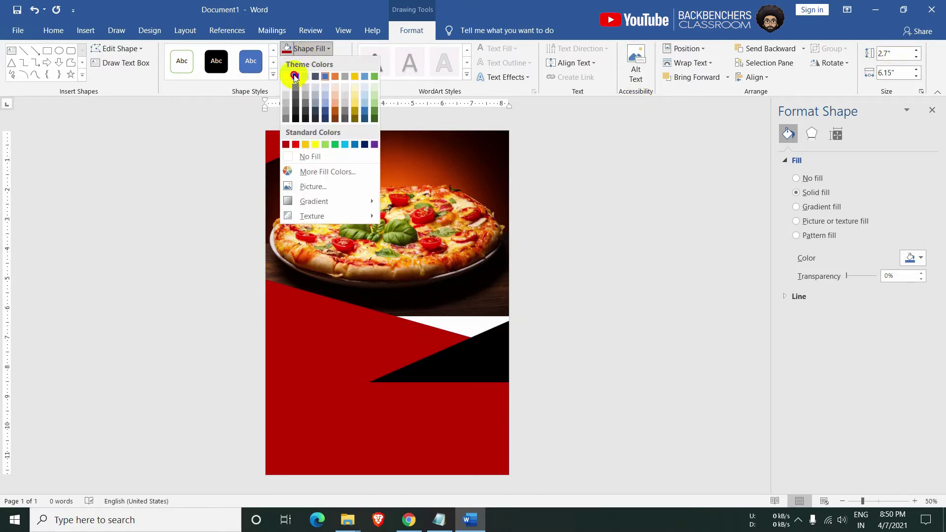
left_click(294, 76)
left_click_drag(448, 359, 417, 328)
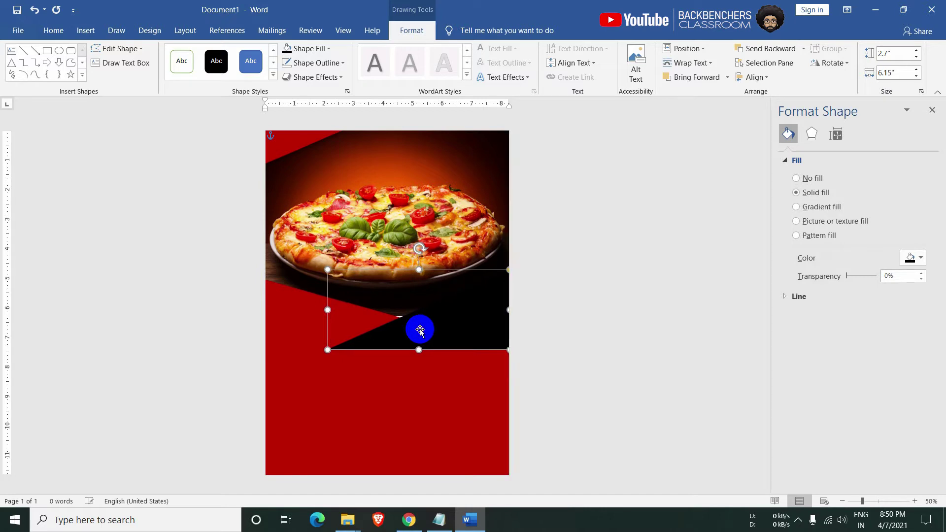
left_click_drag(426, 341, 426, 341)
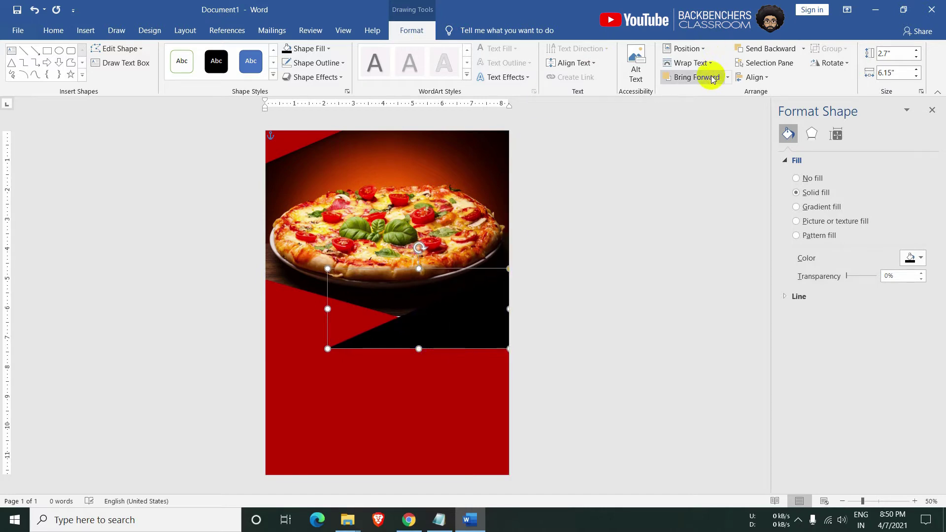
left_click(762, 50)
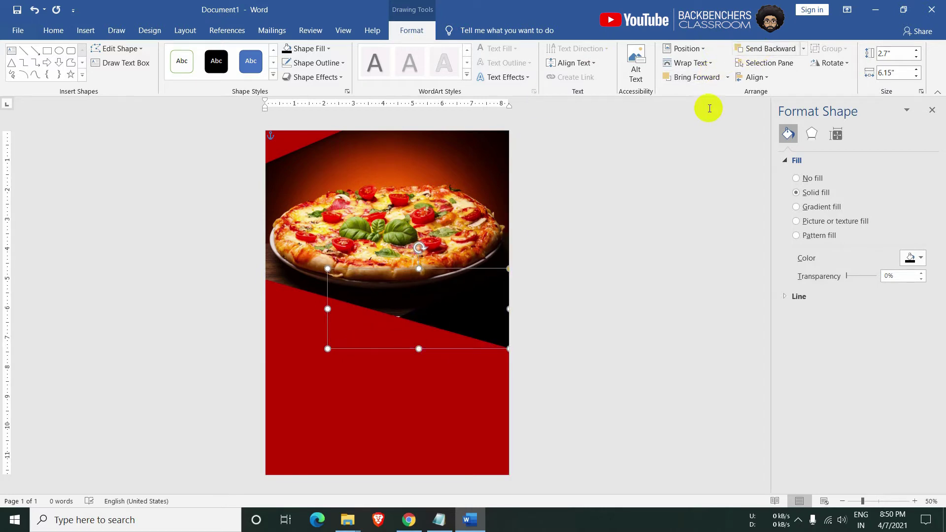
Deselect and inspect the thin object along the slanted edge to check the result
left_click(599, 367)
scroll(438, 347, "up", 5, "ctrl")
scroll(434, 345, "up", 1, "ctrl")
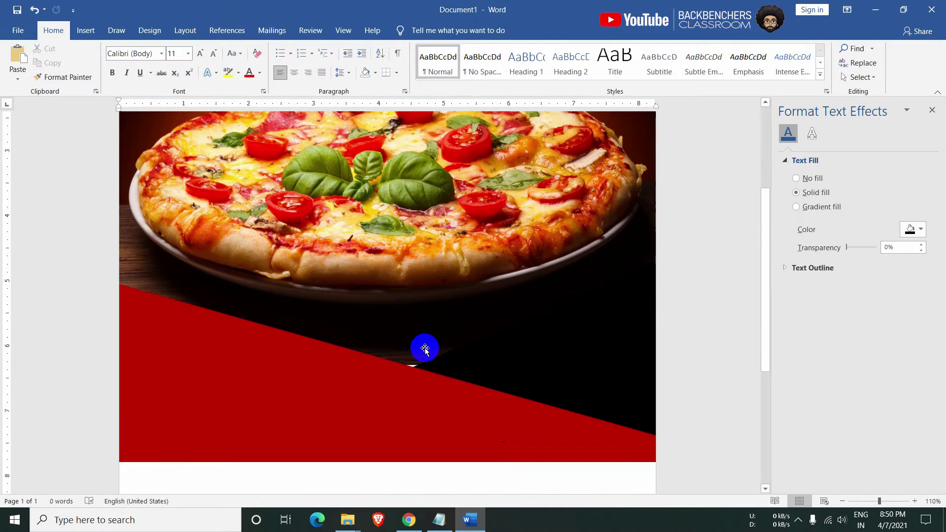
left_click(403, 363)
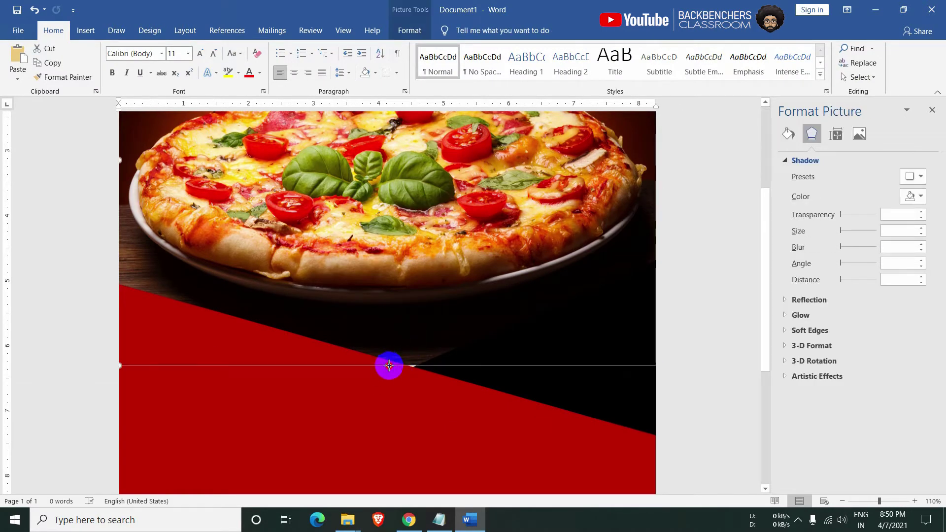
scroll(687, 359, "up", 3)
left_click(698, 355)
scroll(688, 352, "down", 8, "ctrl")
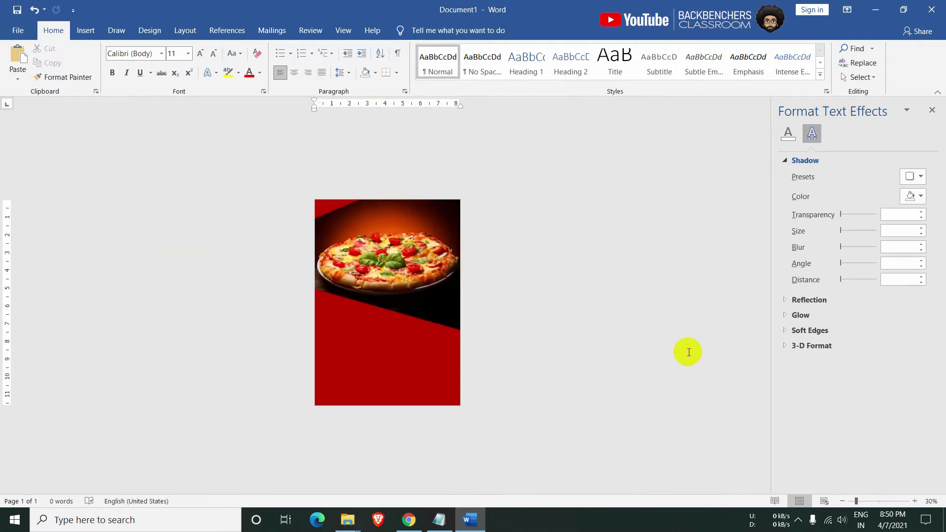
scroll(689, 351, "up", 2, "ctrl")
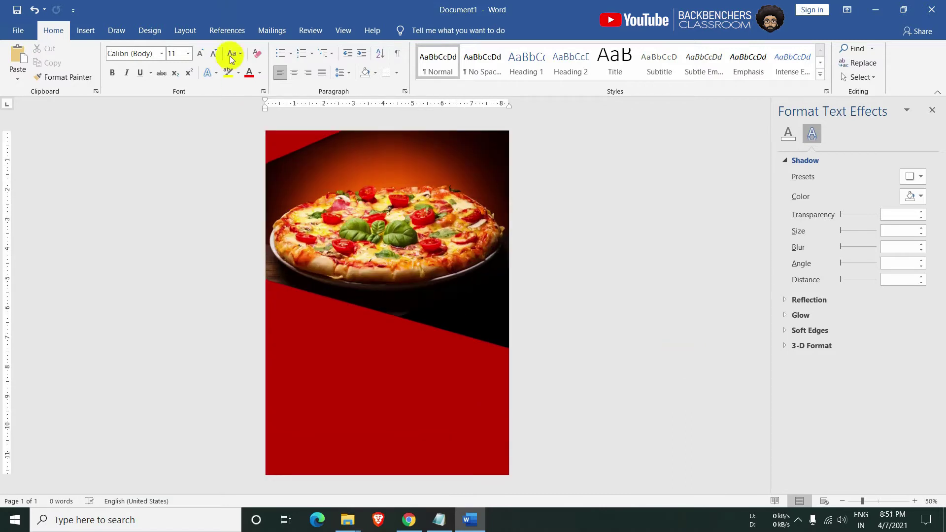
Insert the favpng_line-blue image from this computer and wrap it Behind Text
left_click(86, 31)
left_click(151, 67)
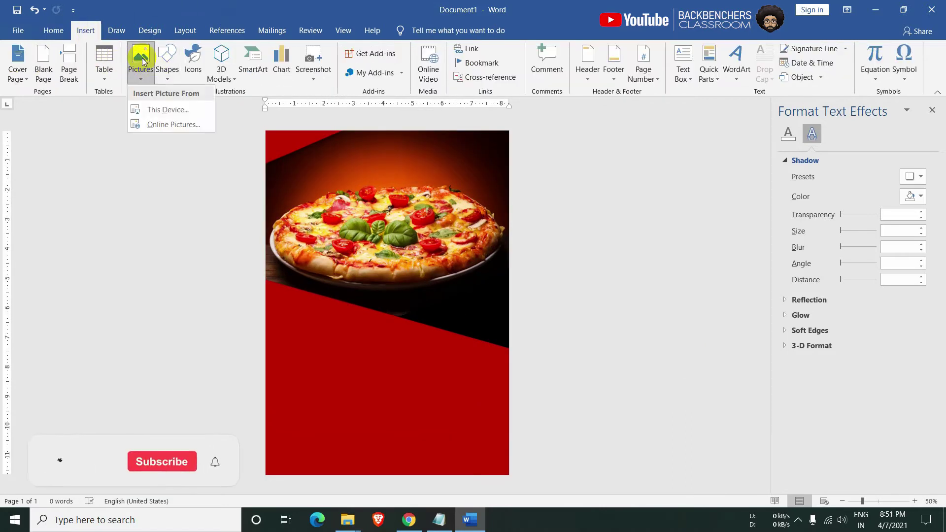
left_click(152, 113)
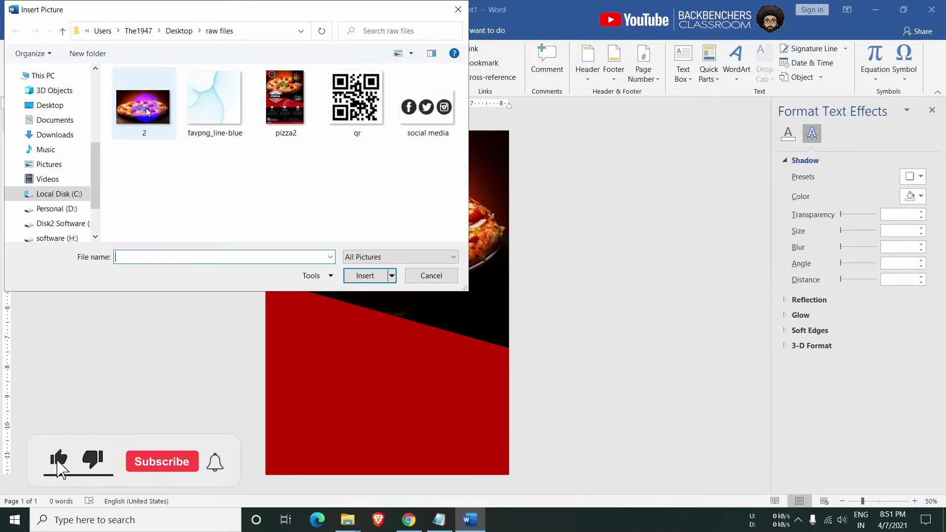
double_click(187, 114)
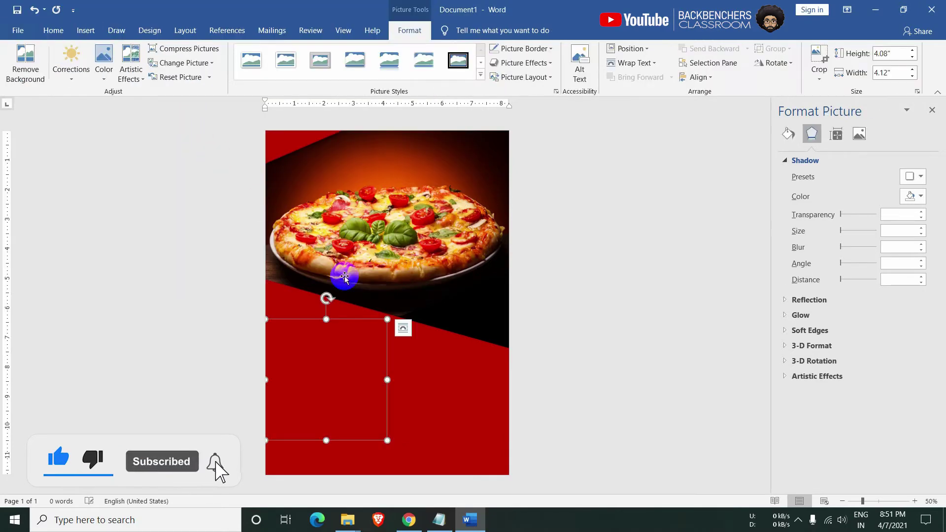
right_click(335, 322)
mouse_move(371, 267)
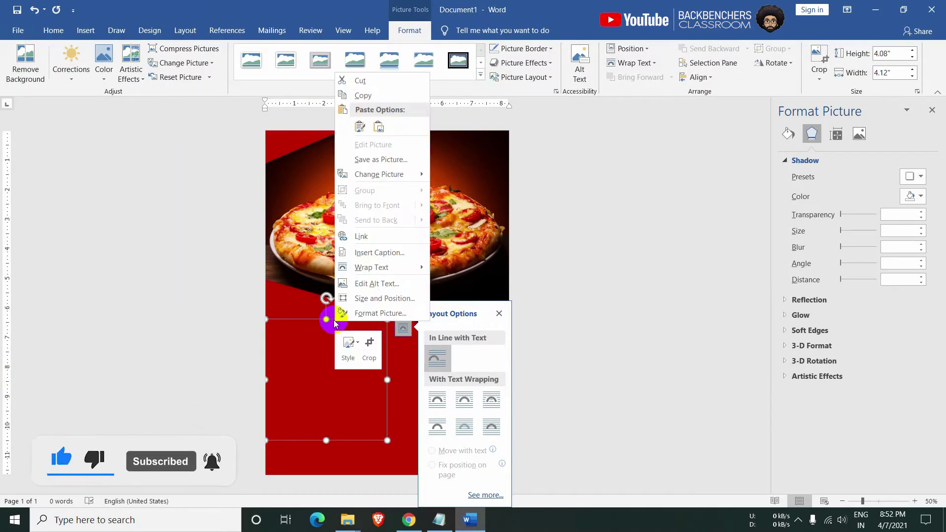
left_click(458, 338)
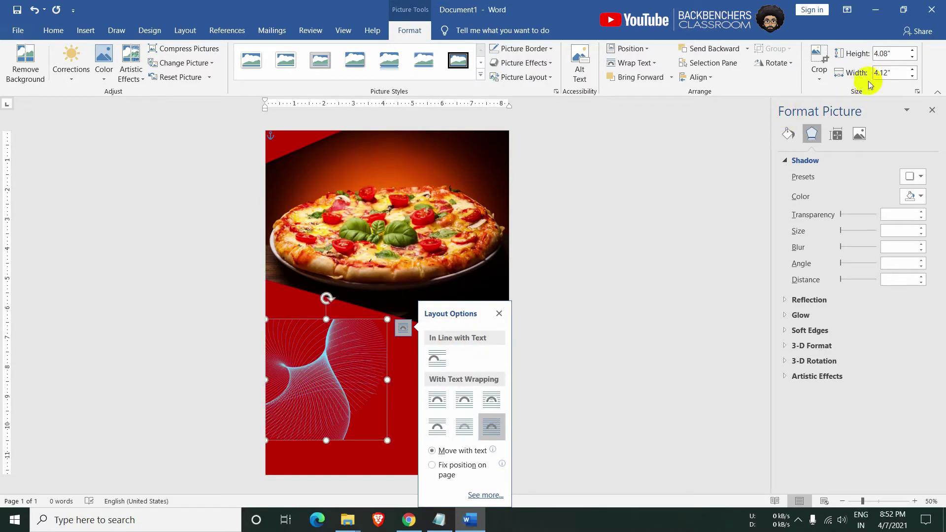
Resize the line-art picture to 7.3" height, then 12.5" width
left_click(889, 55)
type("7.3")
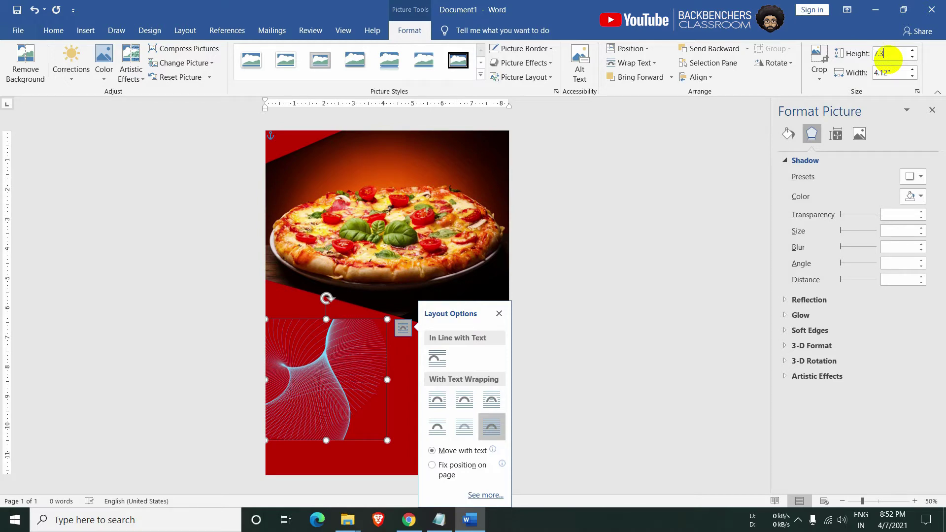
key("Tab")
type("12.5")
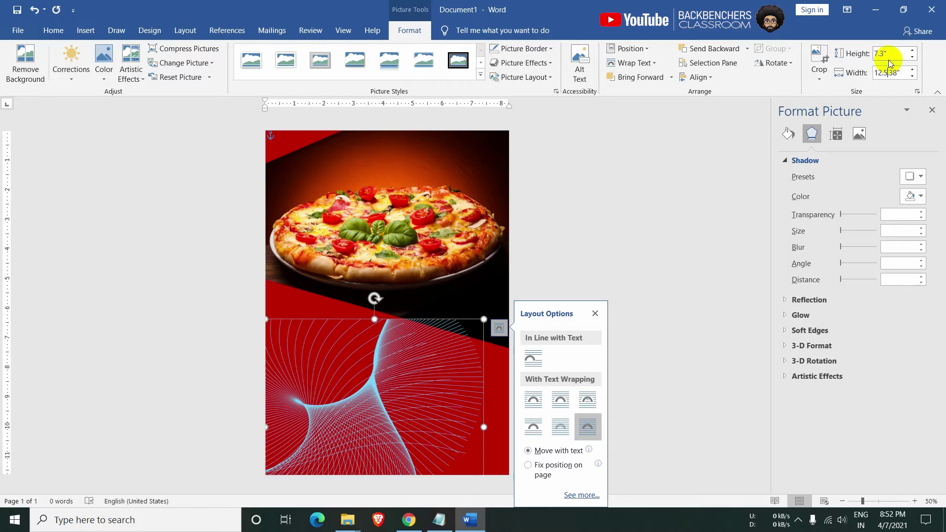
key("Return")
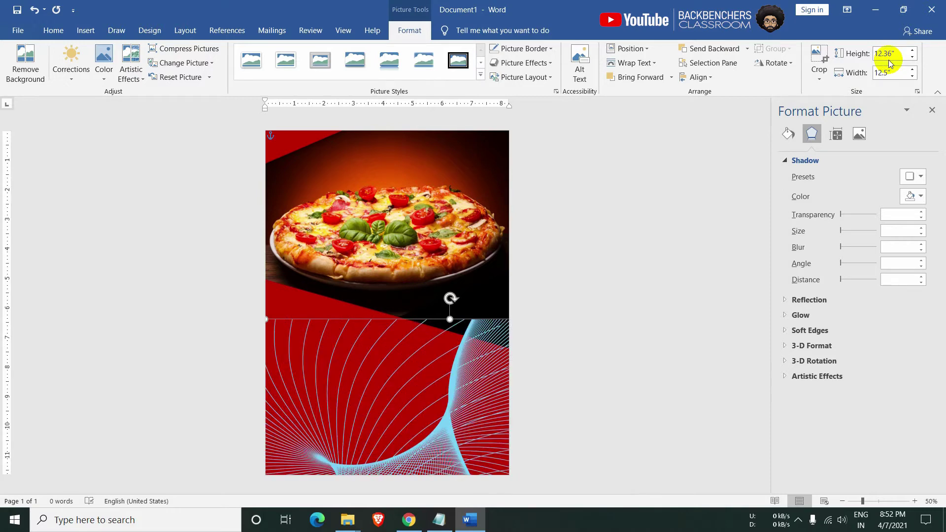
Move the line-art picture up, rotate it 15 degrees, then shift it down and left
right_click(458, 405)
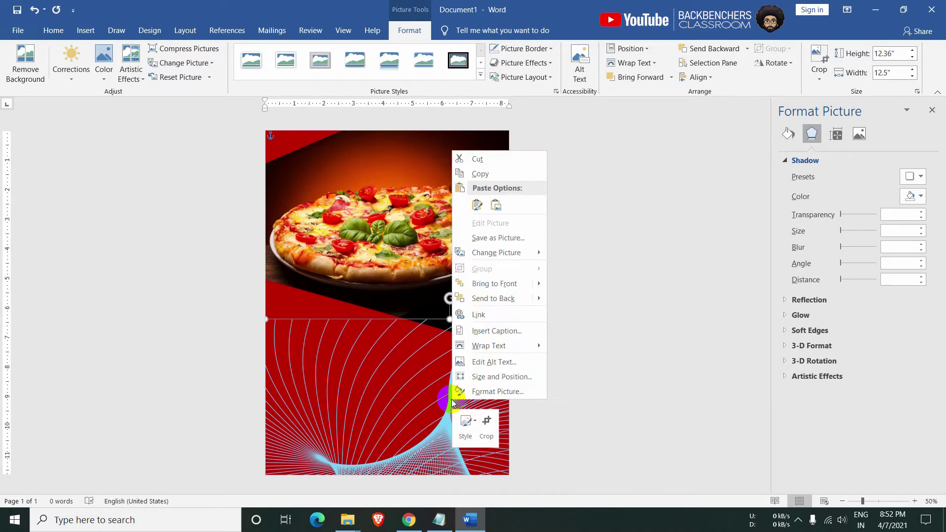
left_click(429, 451)
left_click_drag(422, 446, 376, 413)
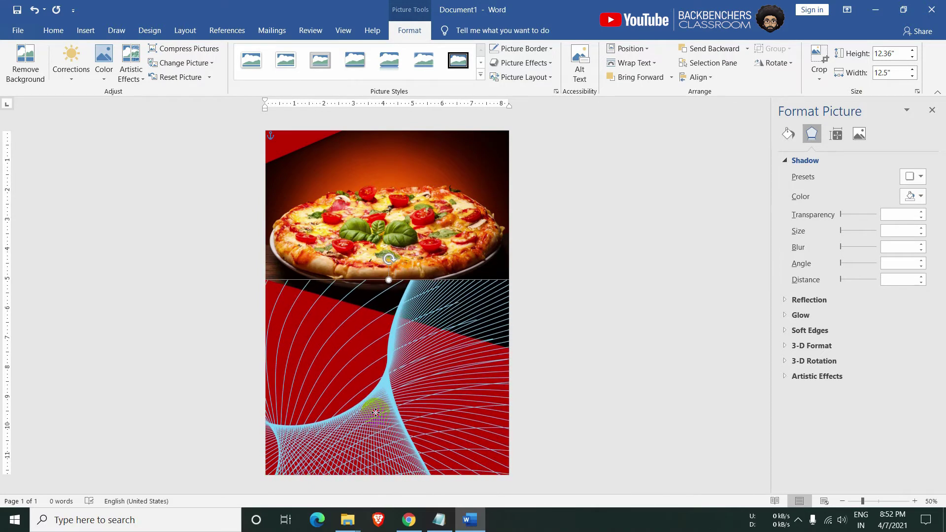
left_click(774, 63)
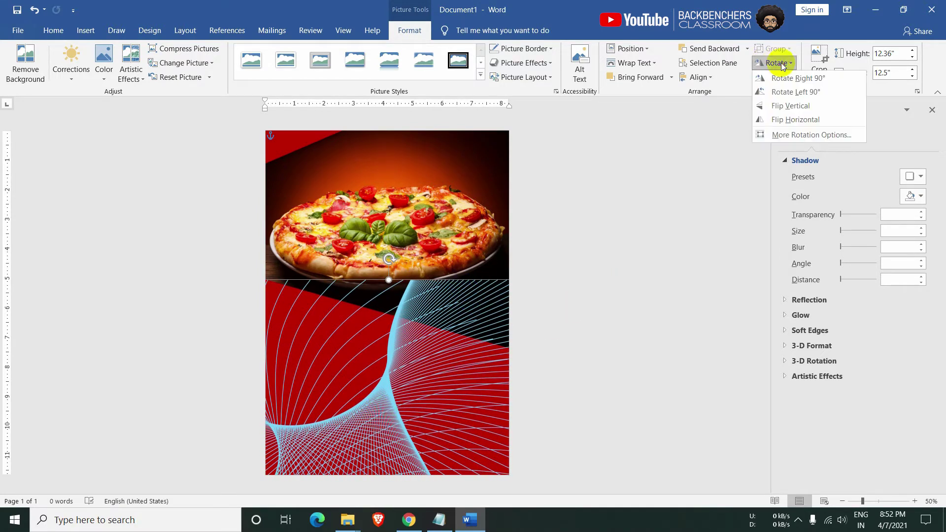
left_click(761, 134)
type("1")
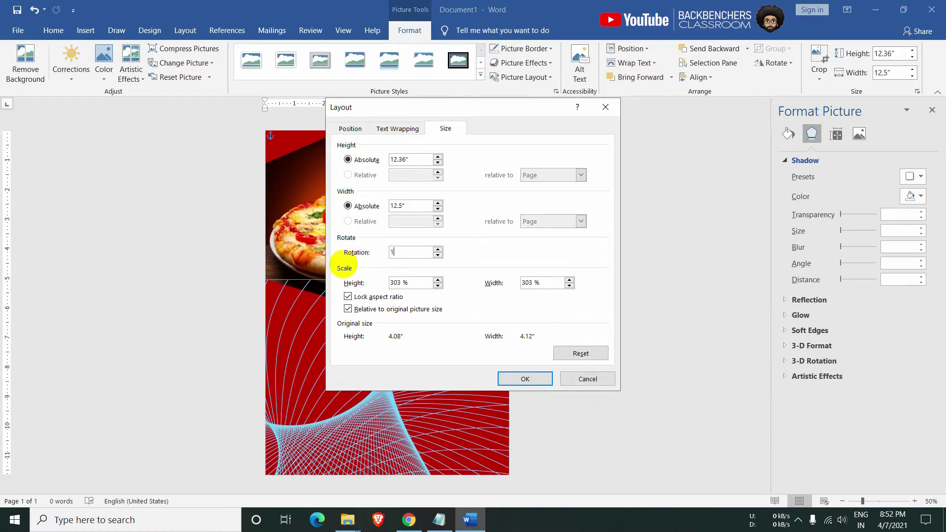
type("5")
key("Return")
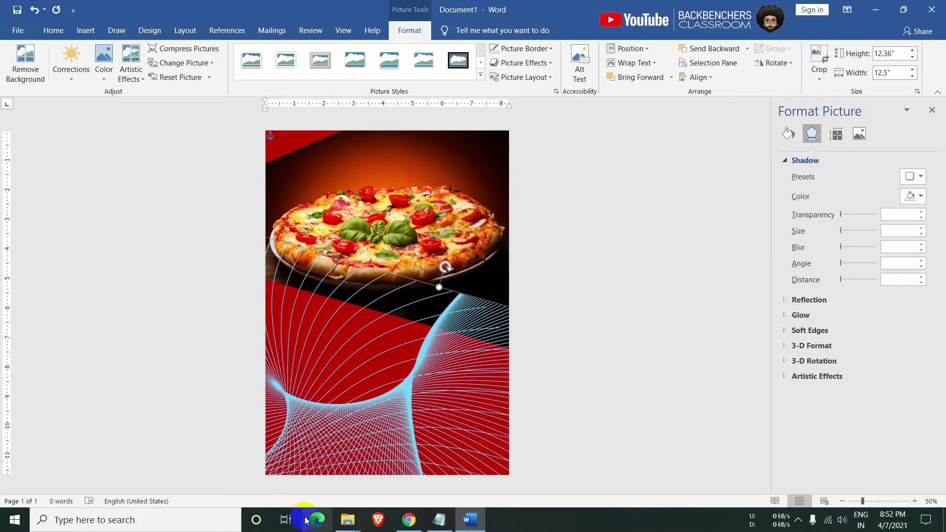
mouse_move(394, 397)
left_mouse_down()
mouse_move(364, 430)
mouse_move(332, 417)
left_mouse_up()
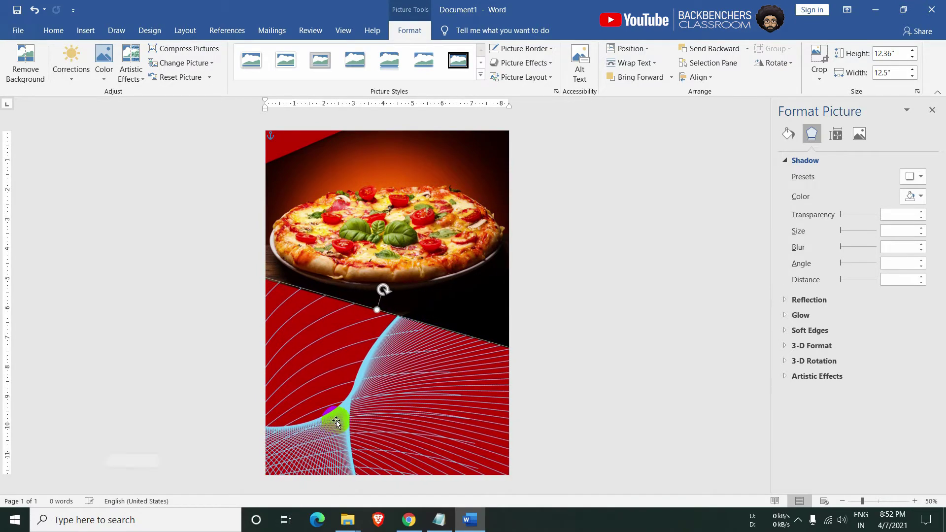
Nudge the line-art picture slightly right and down into place
scroll(396, 382, "up", 2, "ctrl")
scroll(371, 428, "up", 4, "ctrl")
scroll(391, 431, "up", 4, "ctrl")
scroll(392, 431, "up", 2, "ctrl")
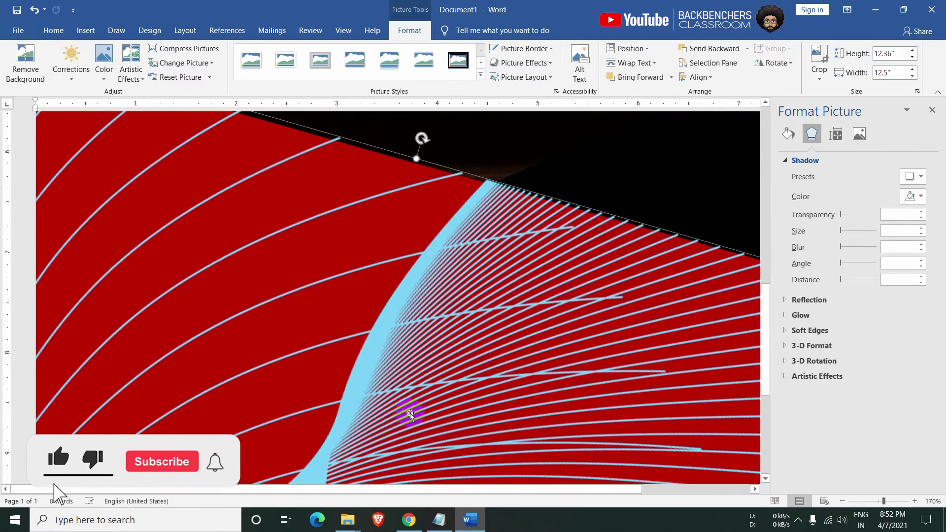
left_click_drag(477, 260, 482, 261)
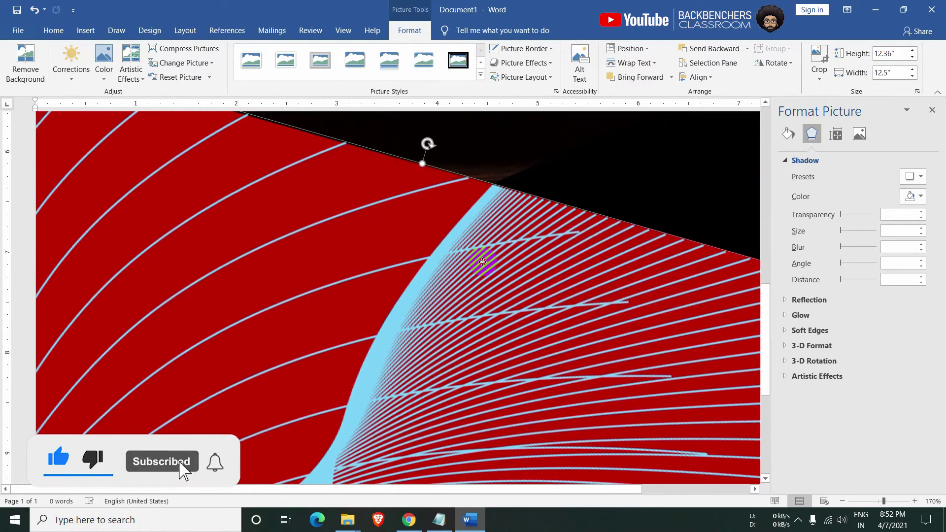
scroll(484, 264, "down", 5, "ctrl")
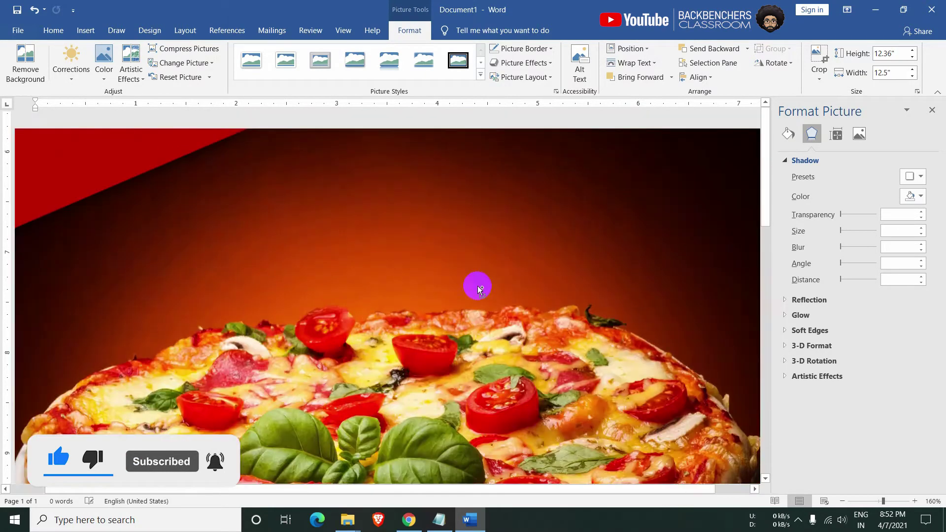
scroll(478, 285, "down", 4, "ctrl")
scroll(477, 292, "down", 2, "ctrl")
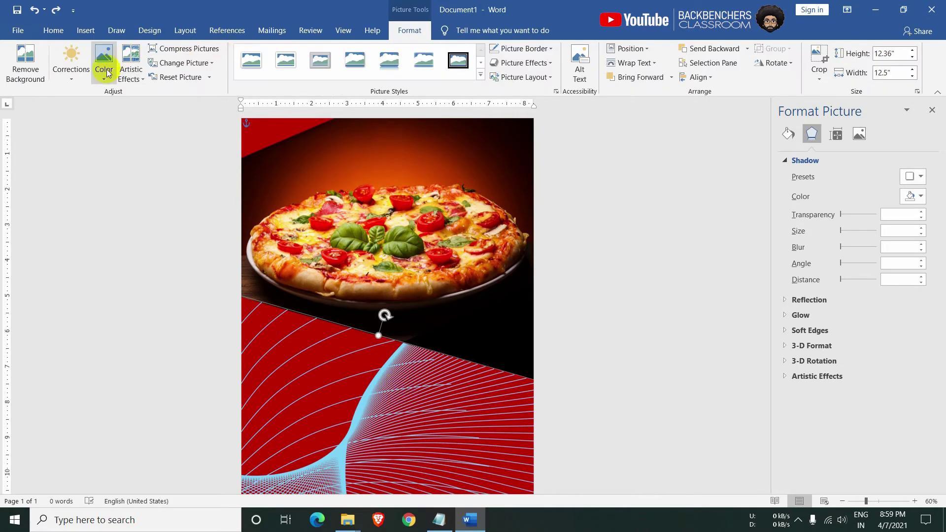
Recolor the line-art's light-blue lines grey and deselect the picture
left_click(104, 62)
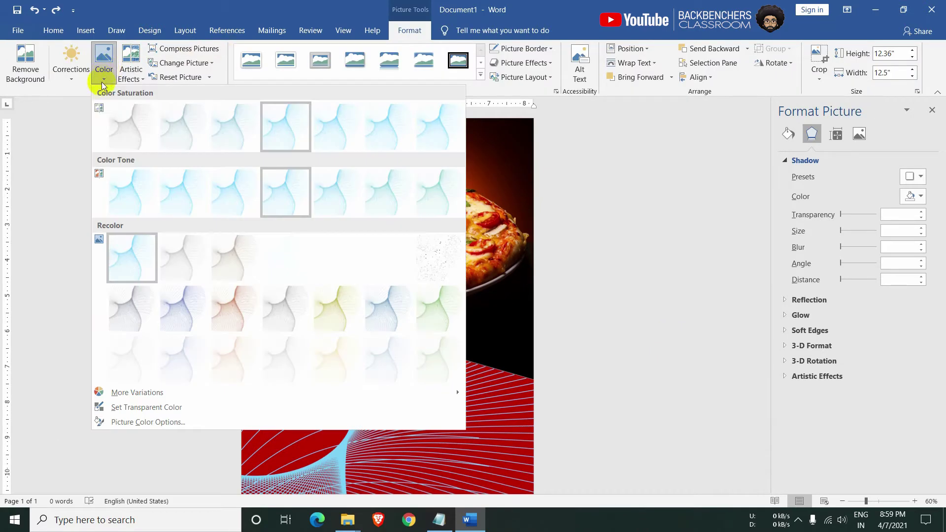
left_click(122, 117)
left_click(621, 350)
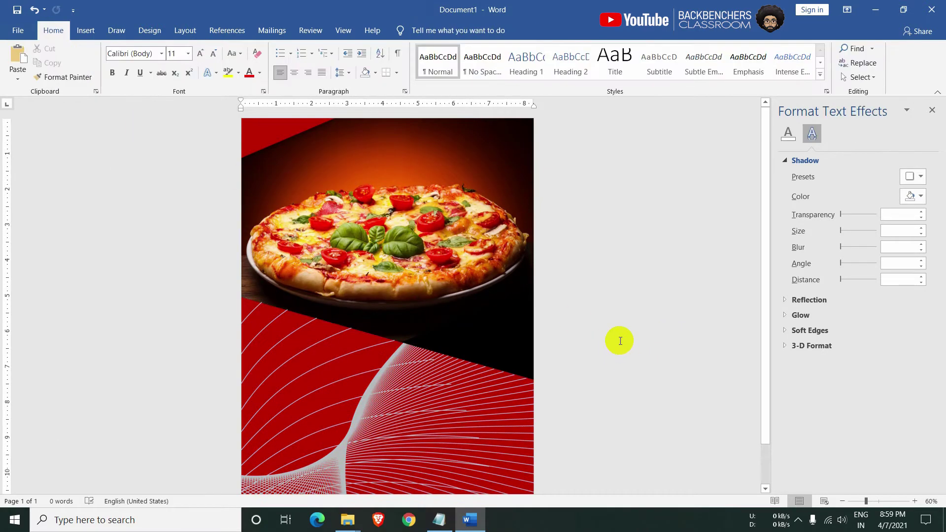
left_click(84, 32)
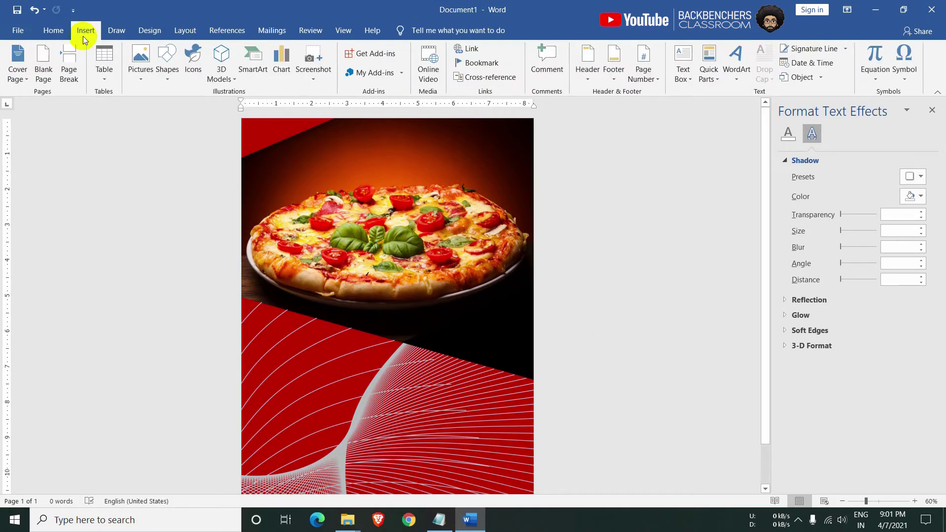
Draw an 8.3"-wide rectangle bar along the page bottom and shift it slightly up and right
left_click(168, 62)
left_click(197, 104)
scroll(187, 185, "down", 2)
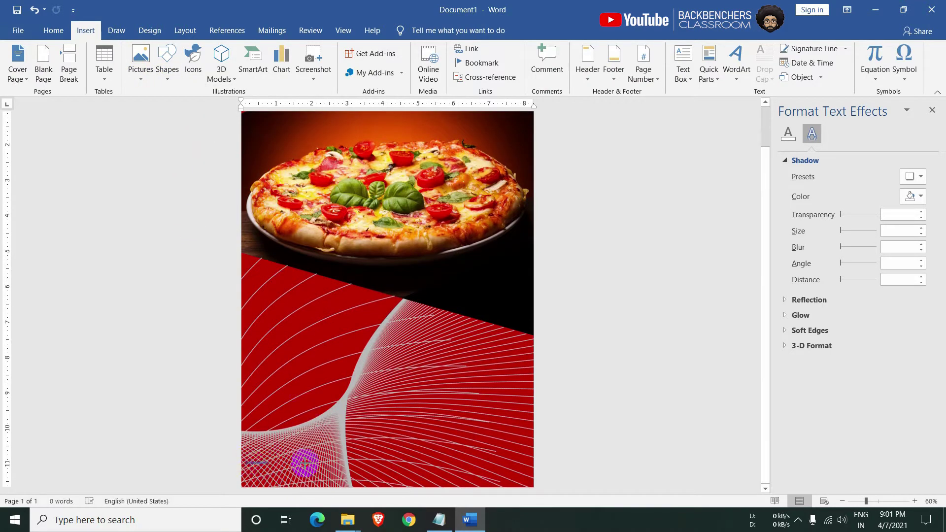
left_click_drag(245, 463, 534, 487)
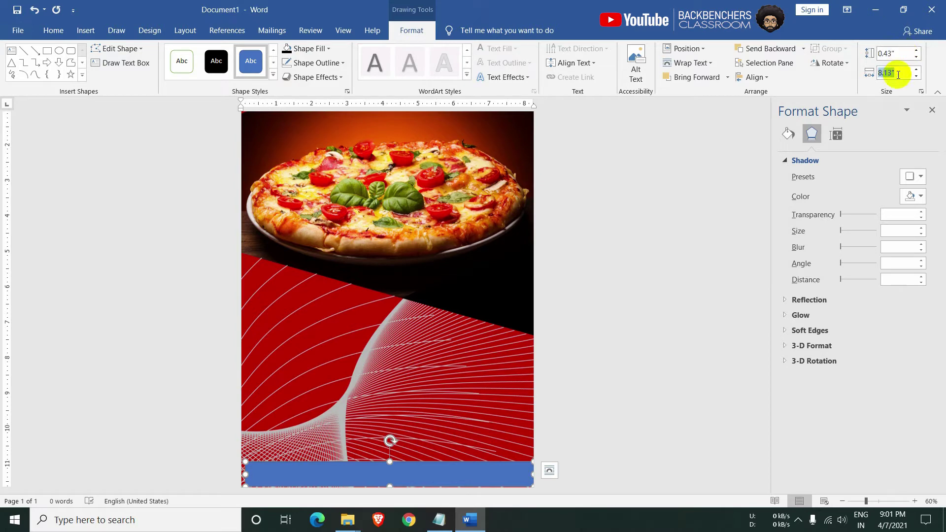
type("8.3")
key("Return")
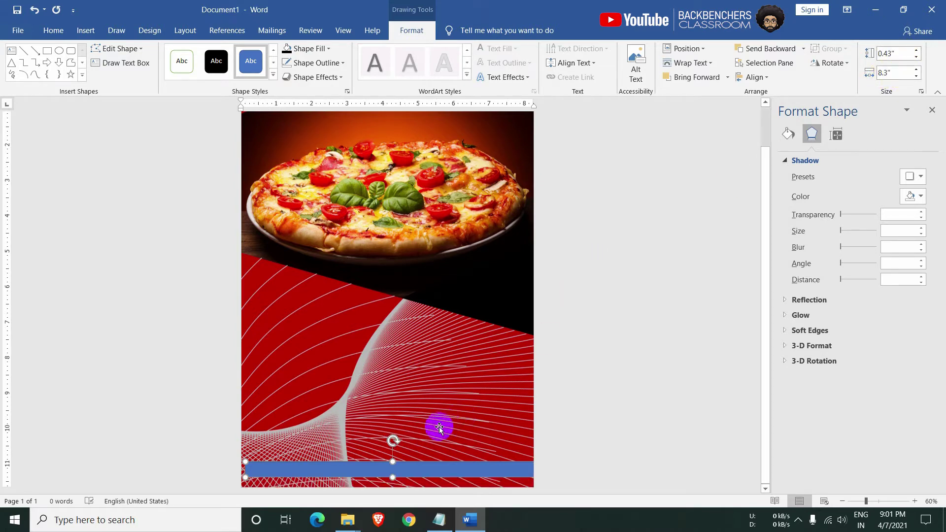
scroll(387, 434, "up", 13, "ctrl")
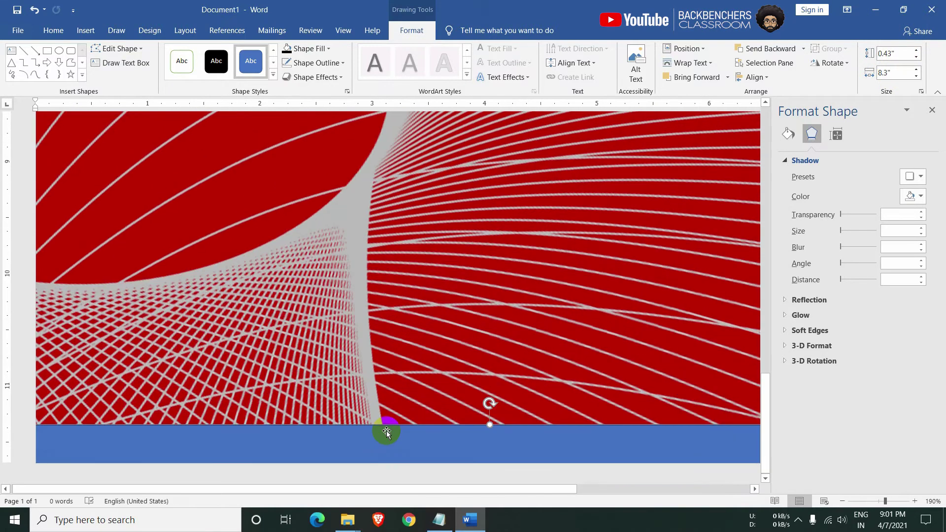
left_click_drag(196, 449, 210, 431)
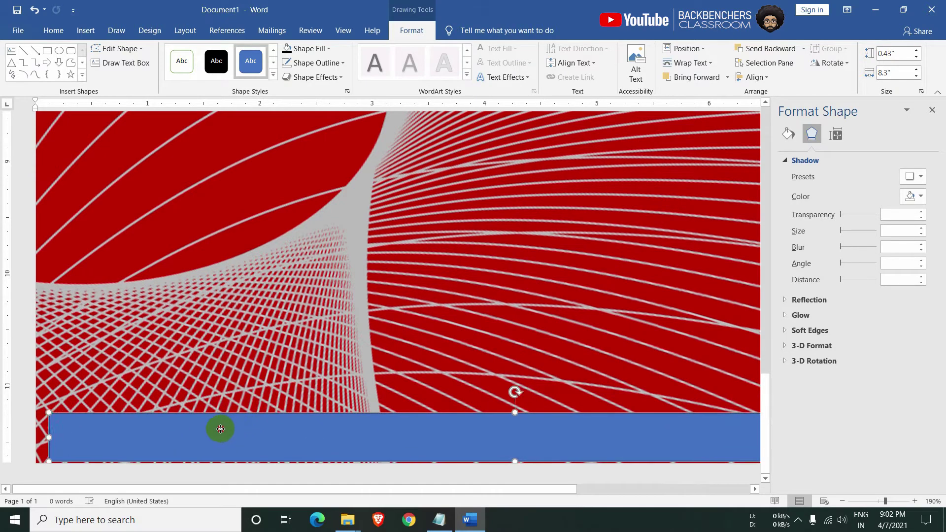
Remove the bar's outline and fill it with the line-art red using the eyedropper
left_click(336, 63)
left_click(310, 173)
left_click(309, 49)
left_click(308, 184)
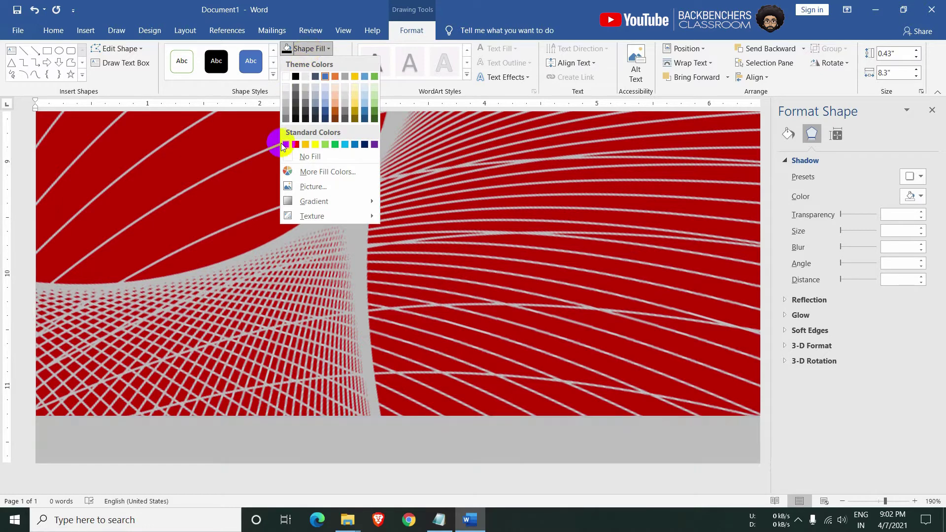
left_click(282, 144)
scroll(314, 223, "down", 6, "ctrl")
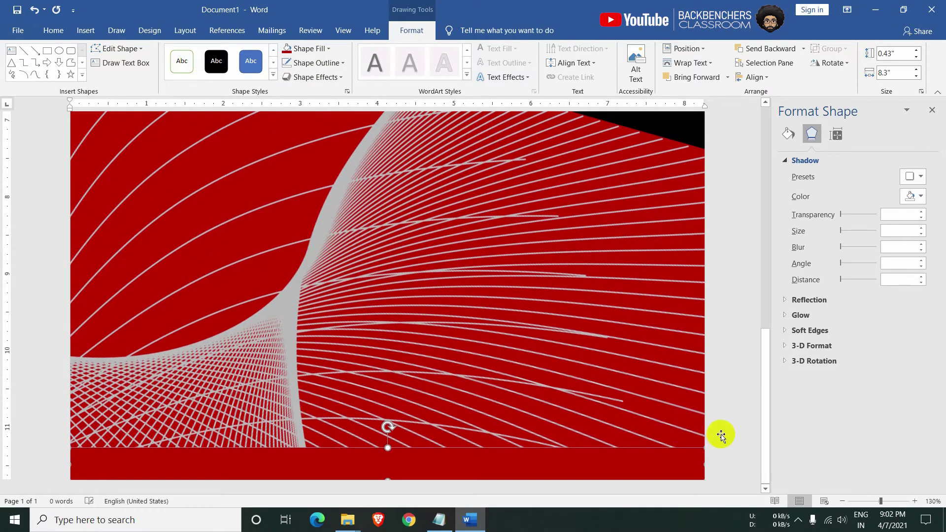
left_click(676, 428)
scroll(641, 419, "down", 5, "ctrl")
scroll(608, 405, "down", 3, "ctrl")
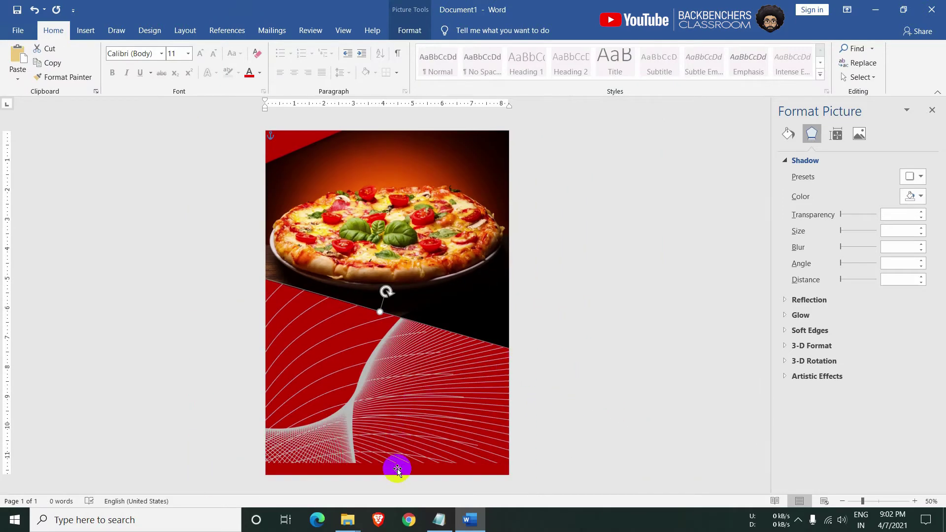
Fill the bottom bar with black and set its height to 3.6 inches
left_click_drag(397, 471, 387, 450)
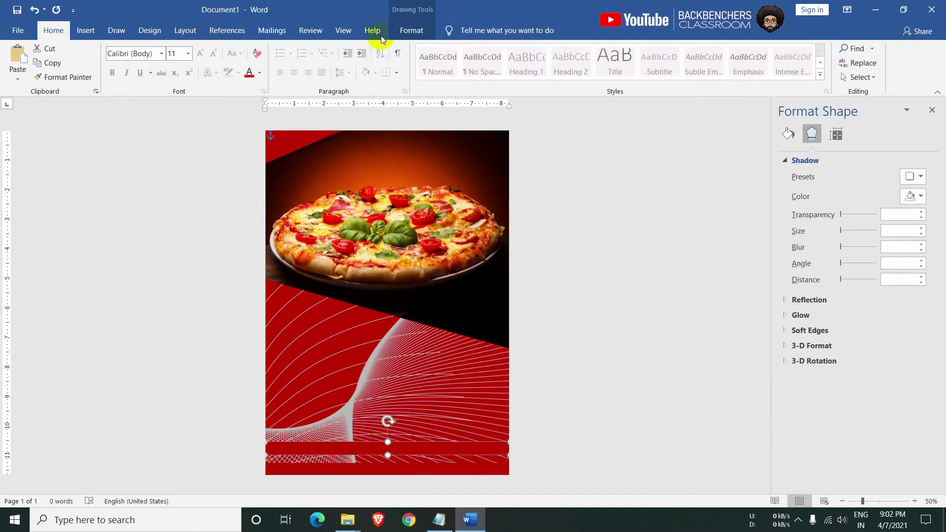
left_click(410, 30)
left_click(309, 48)
left_click(296, 70)
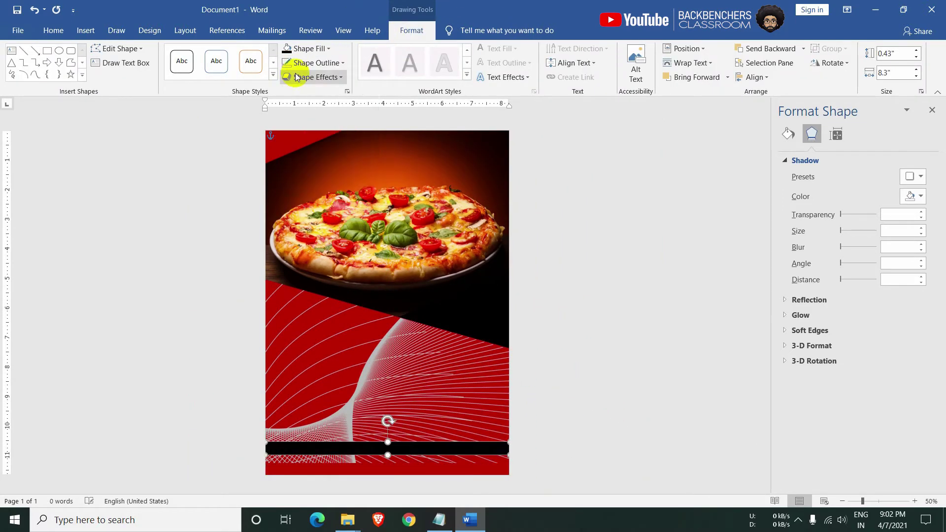
left_click(892, 55)
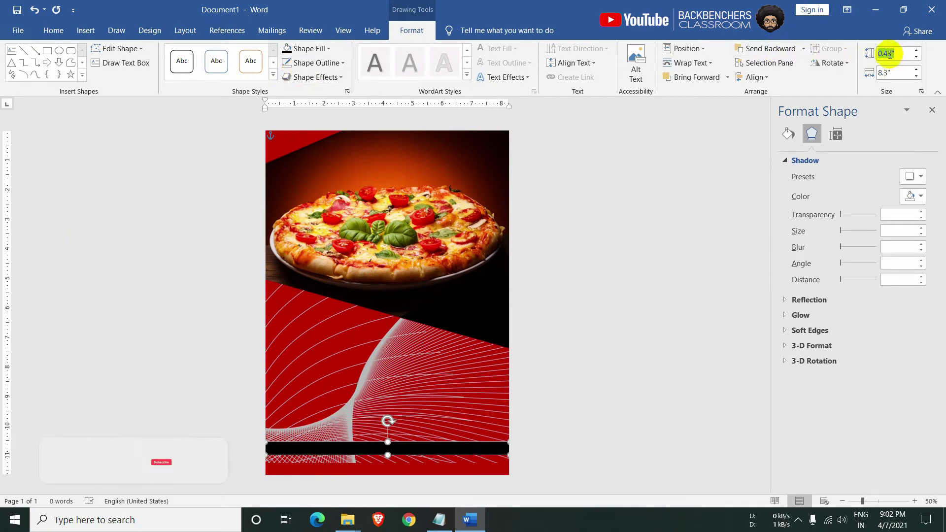
type("3.6")
key("Return")
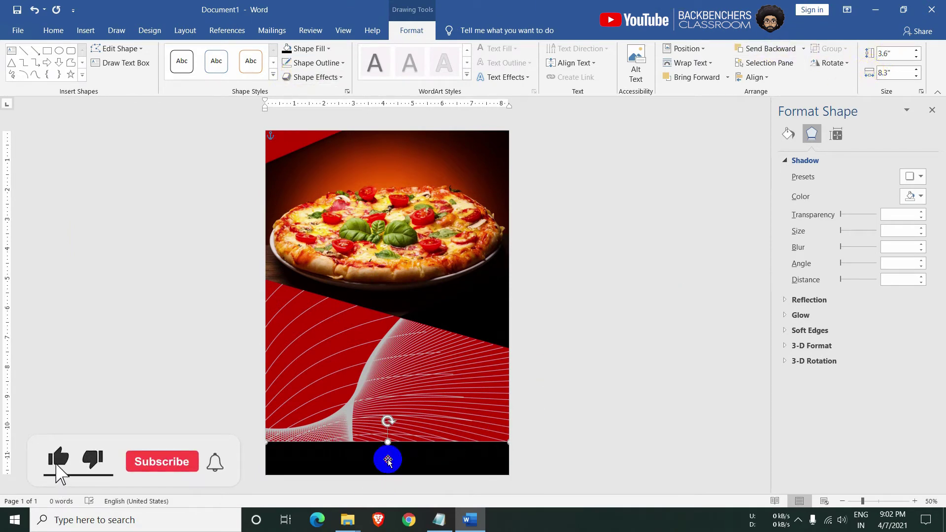
Nudge the black block down so it sits just above the thin red strip
scroll(376, 397, "up", 8, "ctrl")
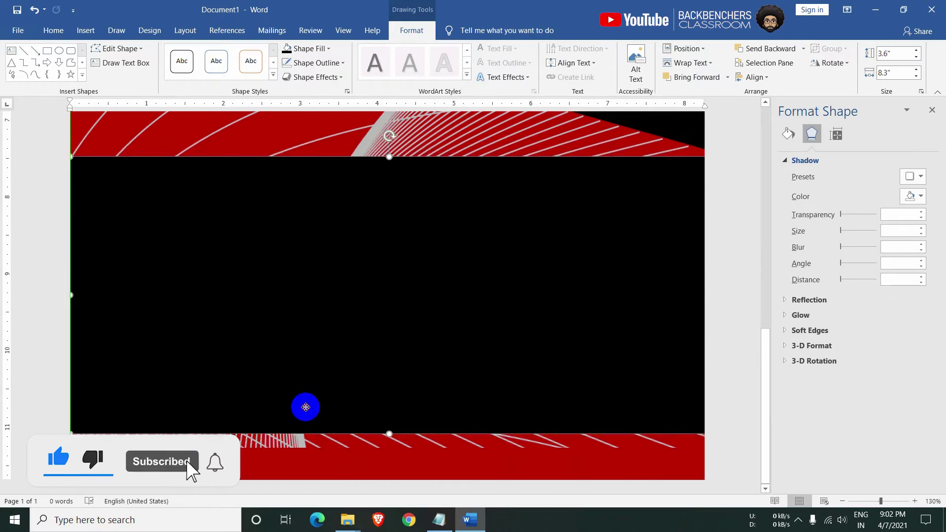
key("Down")
key("Down")
key("Down")
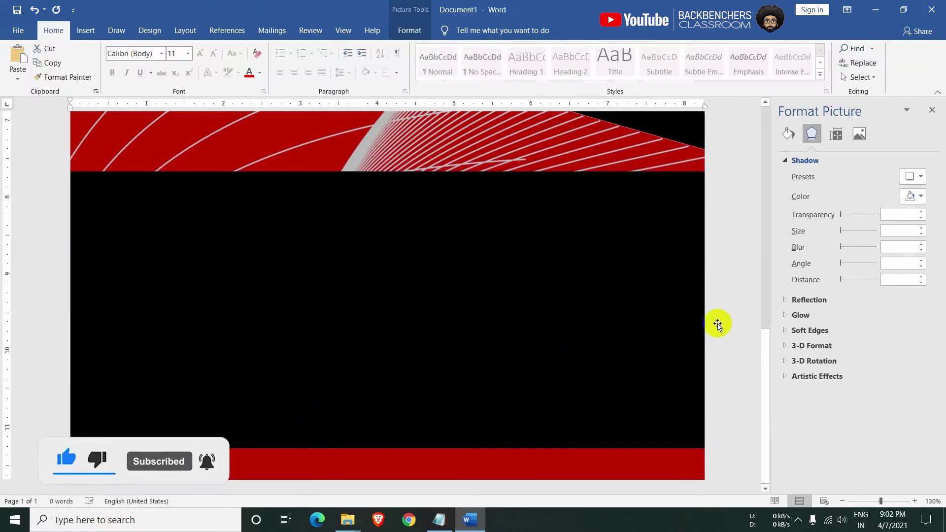
scroll(643, 332, "down", 6, "ctrl")
scroll(638, 332, "down", 3, "ctrl")
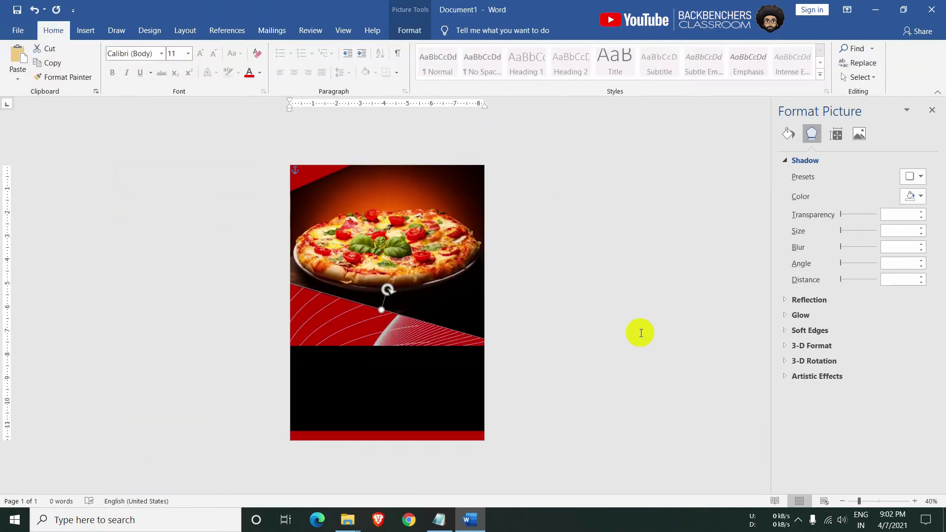
left_click(387, 367)
left_click_drag(389, 348, 389, 353)
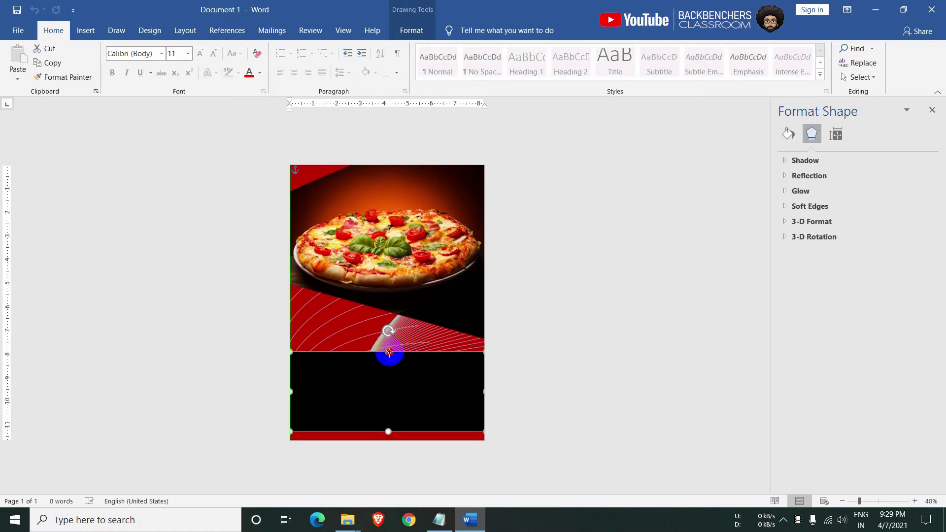
left_click(580, 353)
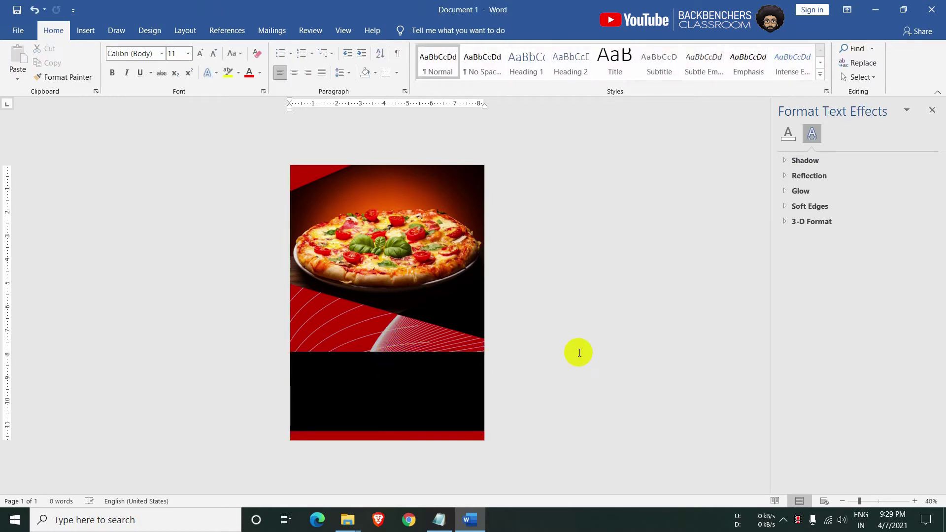
left_click(99, 25)
Draw a rectangle over the pizza photo and size it 3 by 1.95 inches
left_click(167, 64)
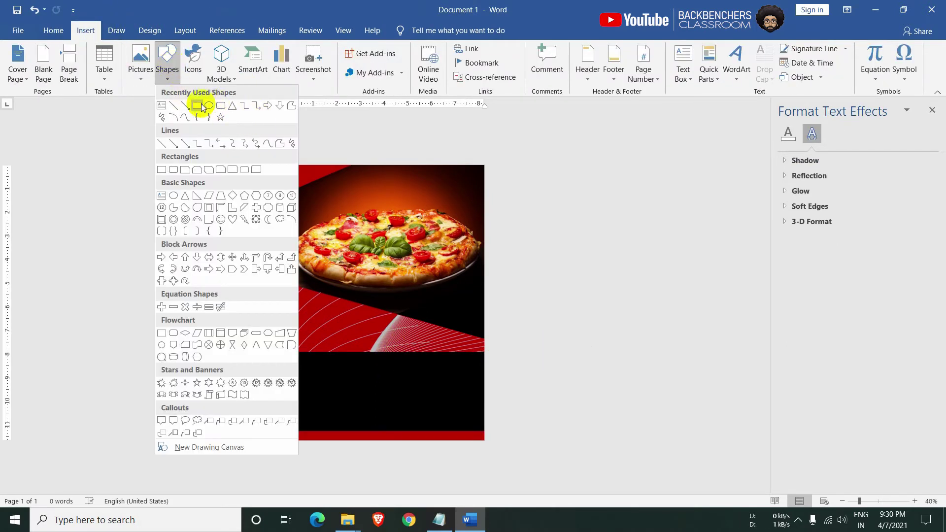
left_click(200, 106)
left_click_drag(389, 184, 457, 296)
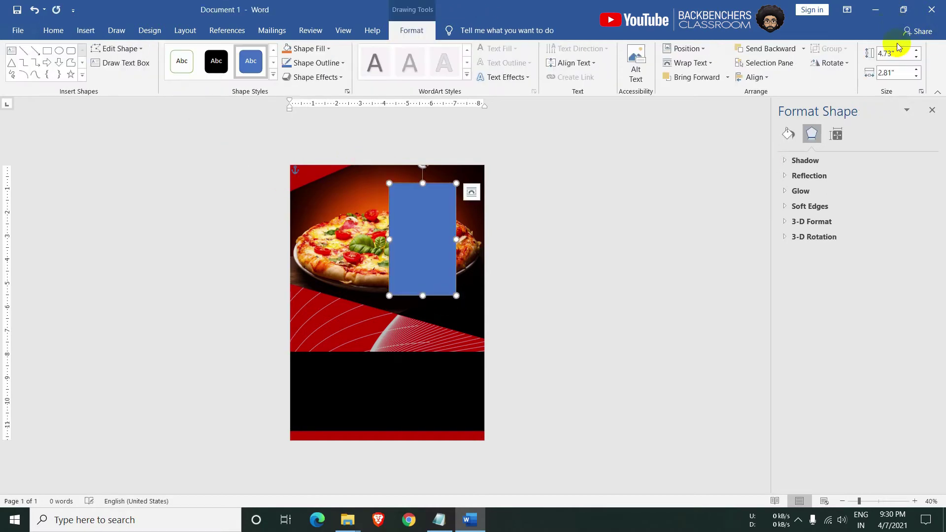
type("3")
key("Tab")
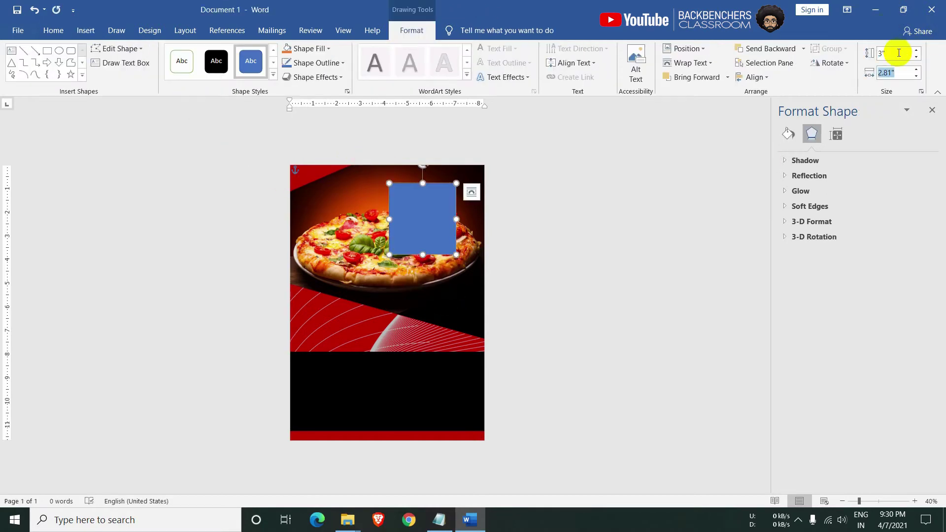
type("1.95")
key("Return")
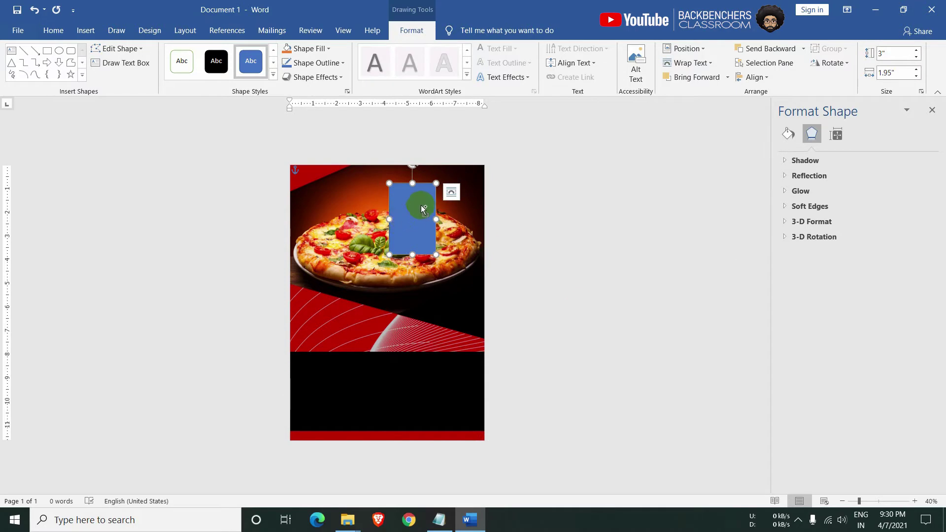
Move the rectangle to the page's top-right corner and remove its outline
scroll(421, 204, "up", 7, "ctrl")
left_click_drag(471, 207, 576, 170)
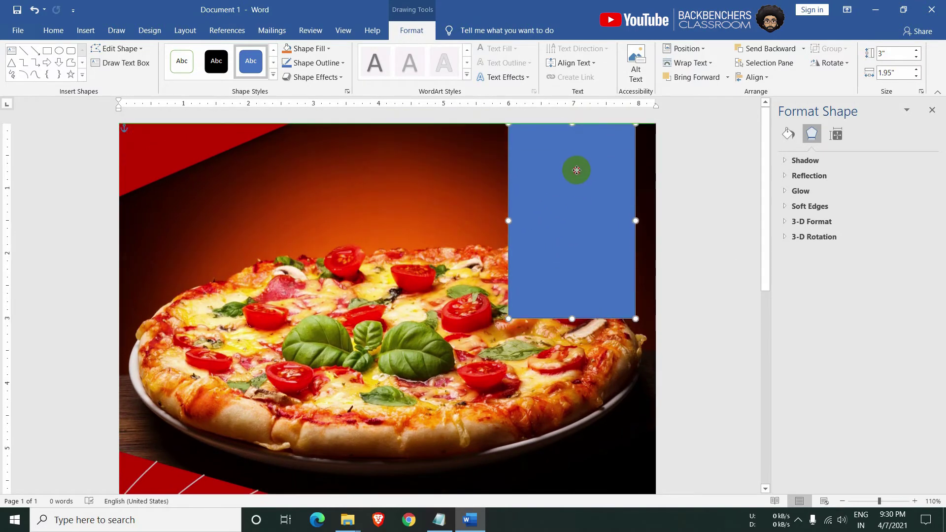
left_click(312, 63)
left_click(302, 171)
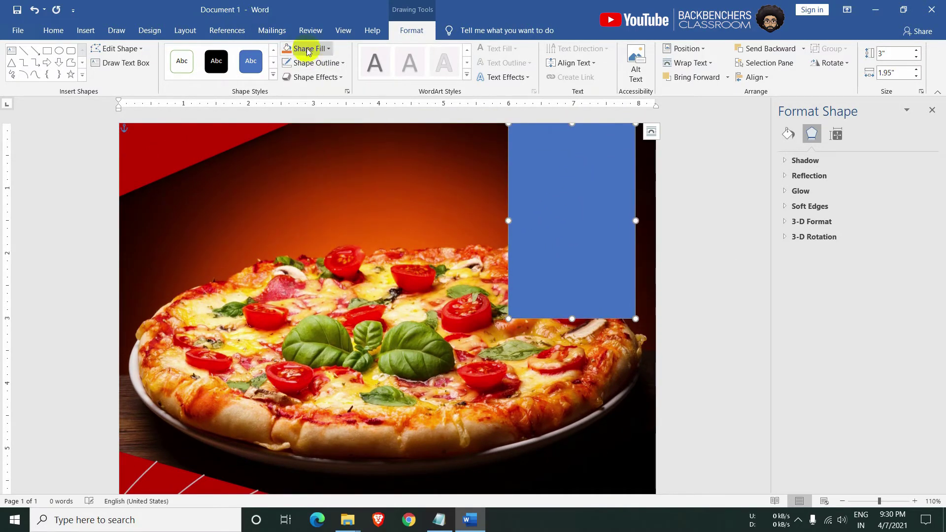
Switch the rectangle to a gradient fill, moving the first stop to 30% and making it black
left_click(789, 134)
left_click(796, 160)
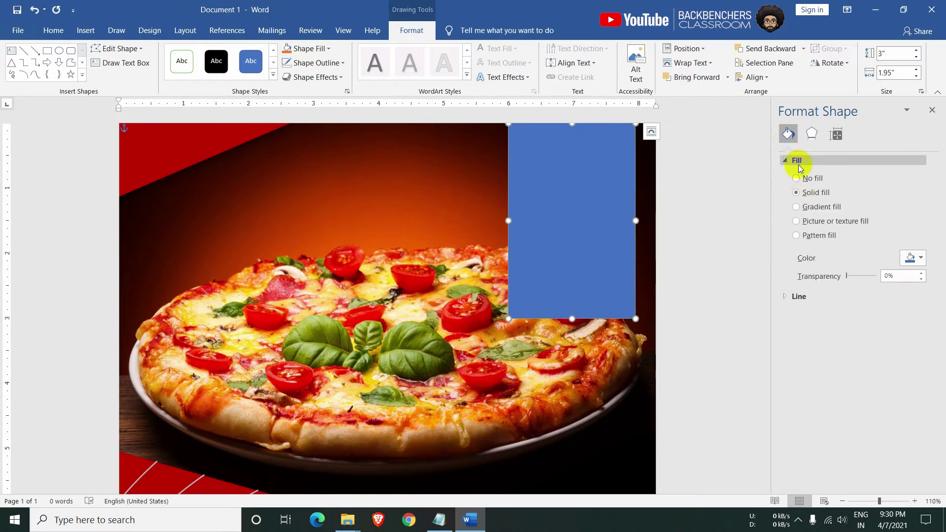
left_click(797, 207)
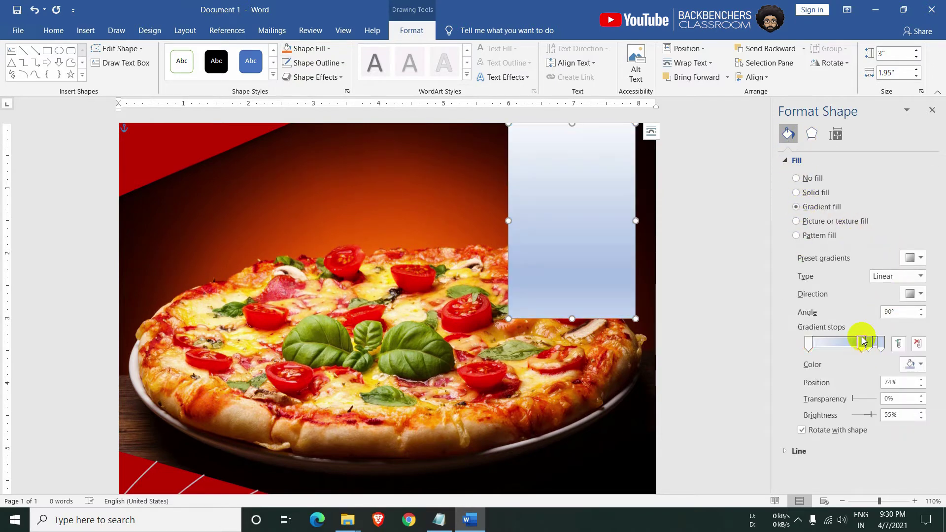
left_click_drag(856, 340, 831, 343)
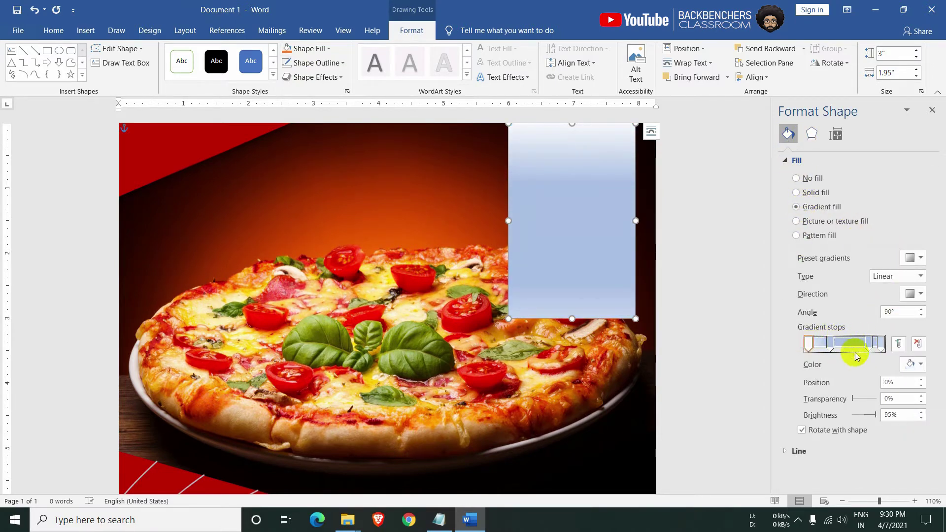
left_click(915, 364)
left_click(862, 393)
Set each remaining gradient stop's colour to black
left_click(830, 343)
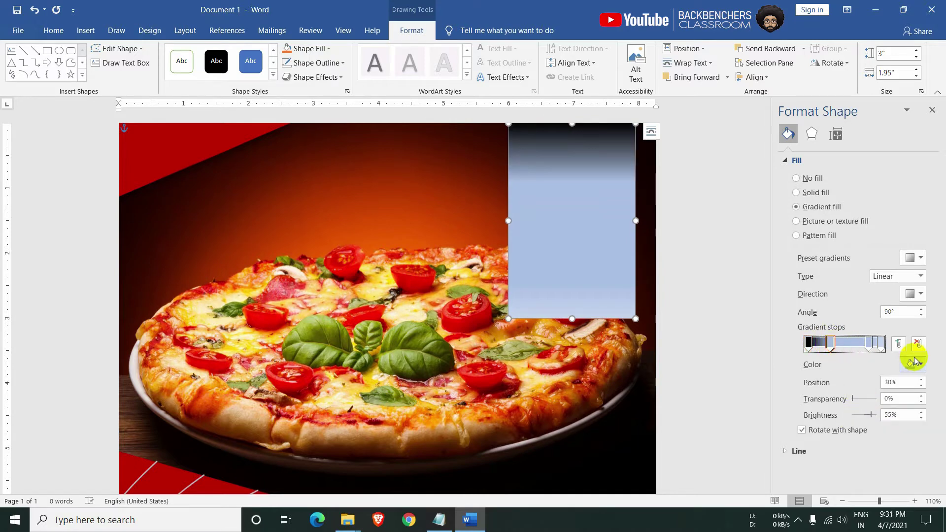
left_click(914, 365)
left_click(861, 393)
left_click(869, 343)
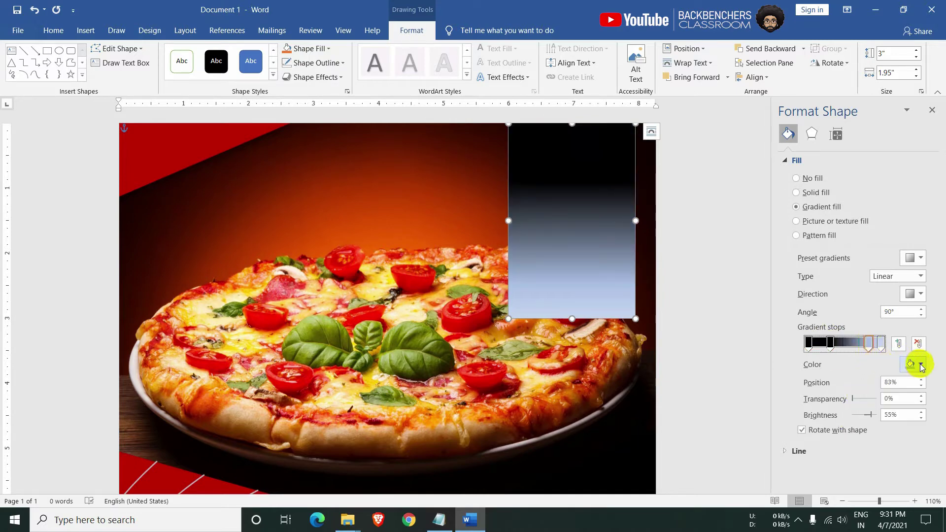
left_click(915, 364)
left_click(861, 394)
left_click(880, 343)
left_click(915, 365)
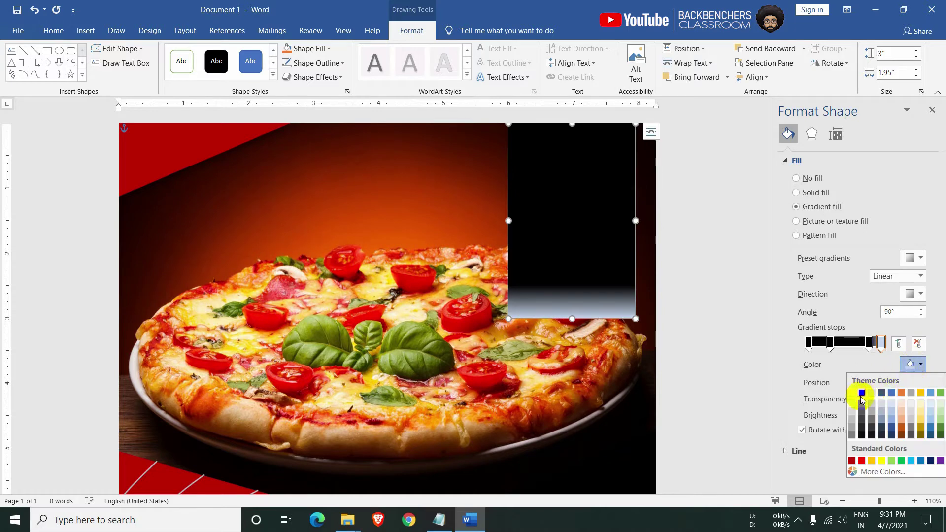
left_click(861, 393)
Give the first gradient stop -17% brightness and 31% transparency
left_click(808, 343)
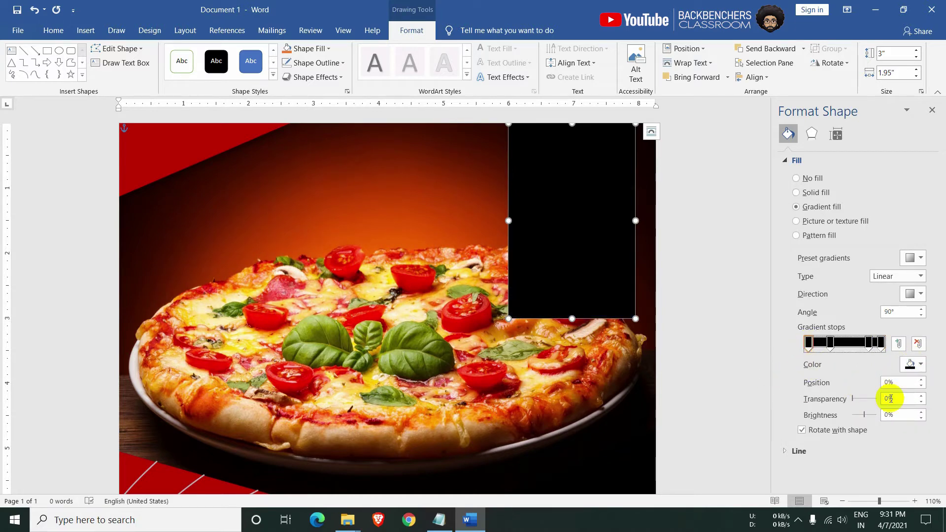
type("7")
key("Return")
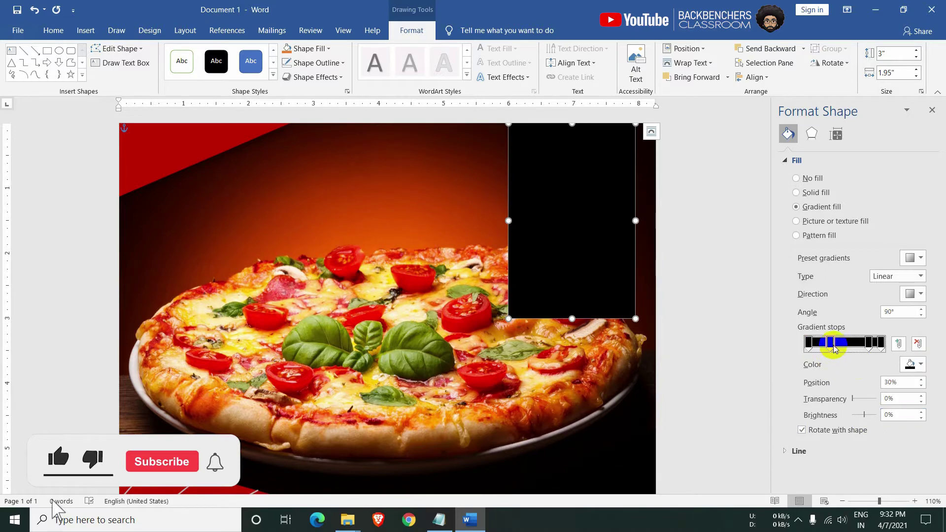
left_click(910, 382)
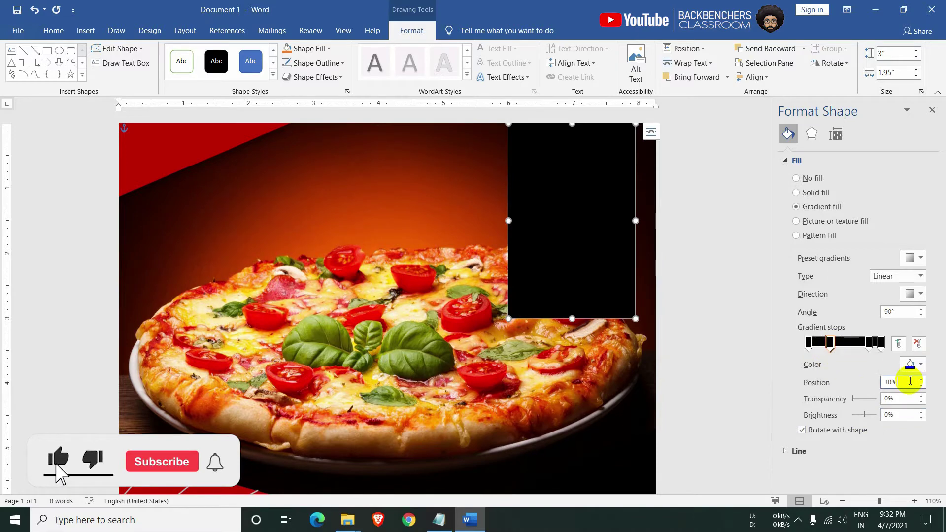
type("29")
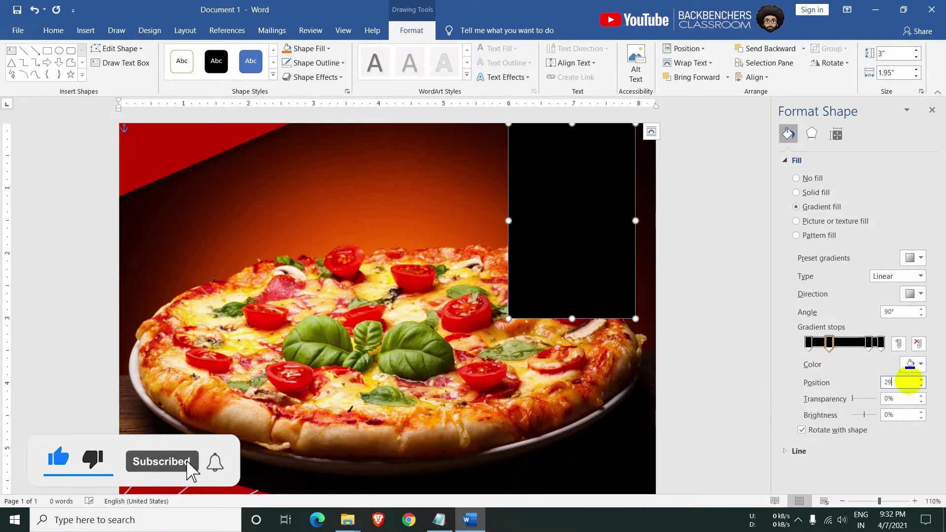
type("1")
key("Tab")
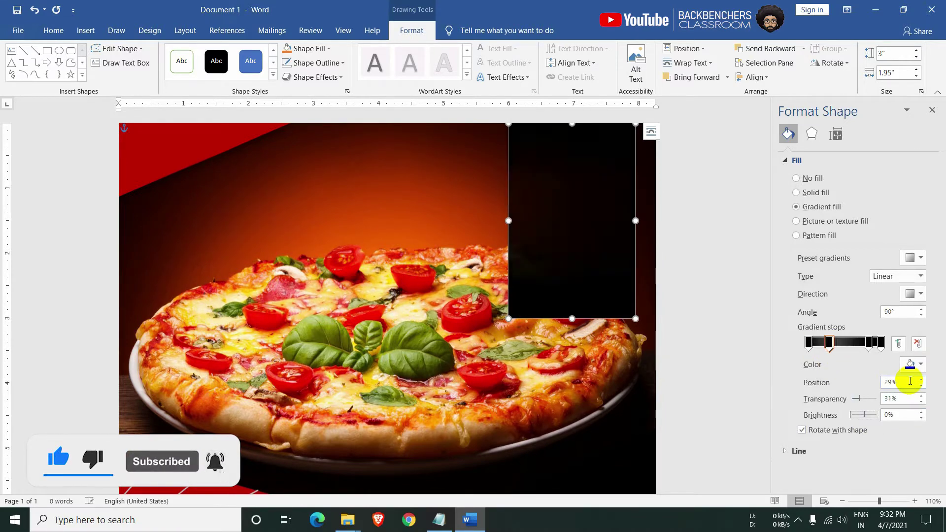
type("65")
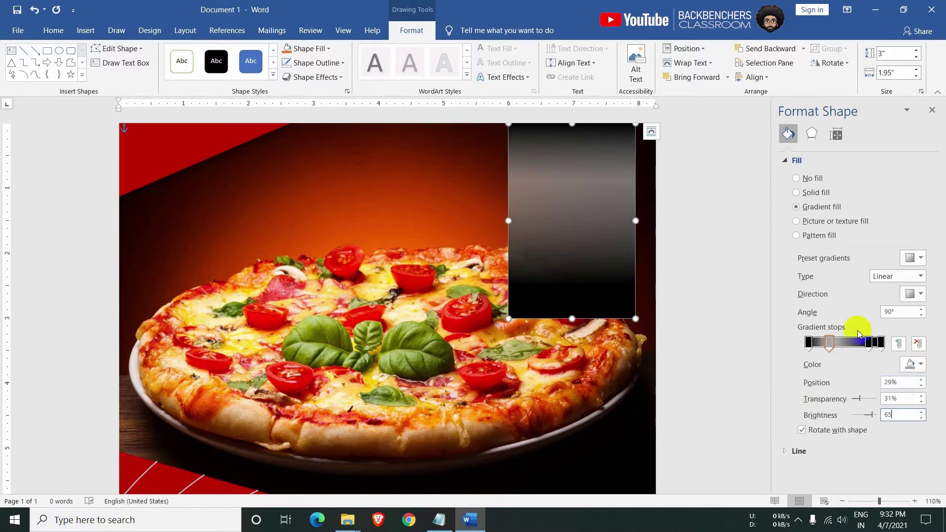
Move the right-hand gradient stop to the 51% position
left_click(868, 343)
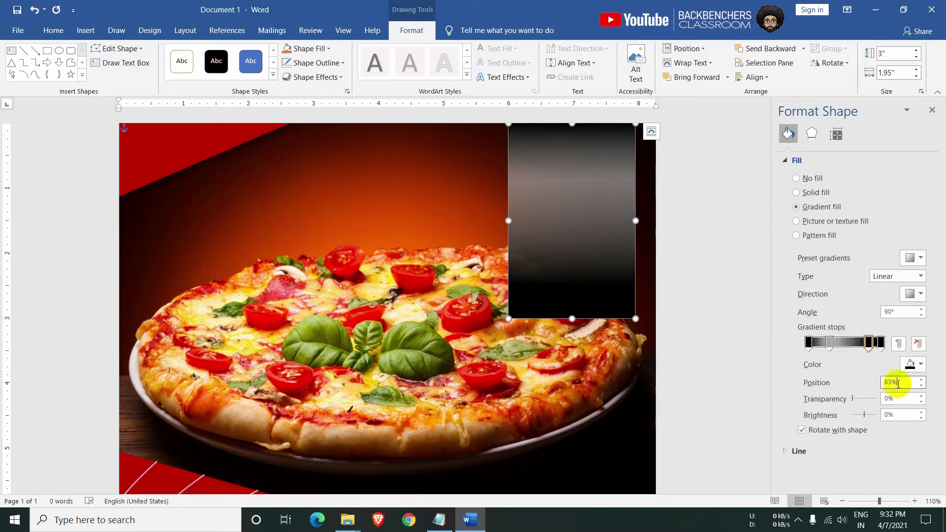
left_click_drag(897, 384, 828, 379)
type("51")
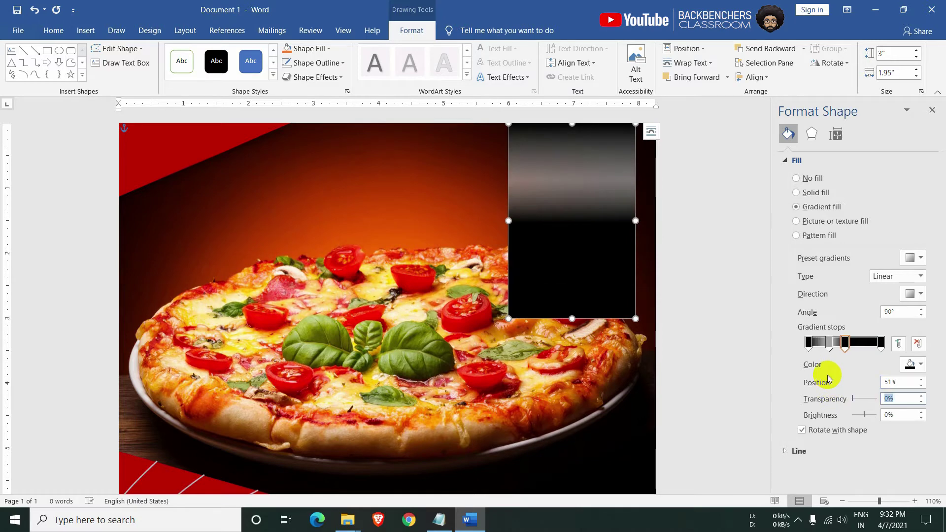
type("26")
key("Tab")
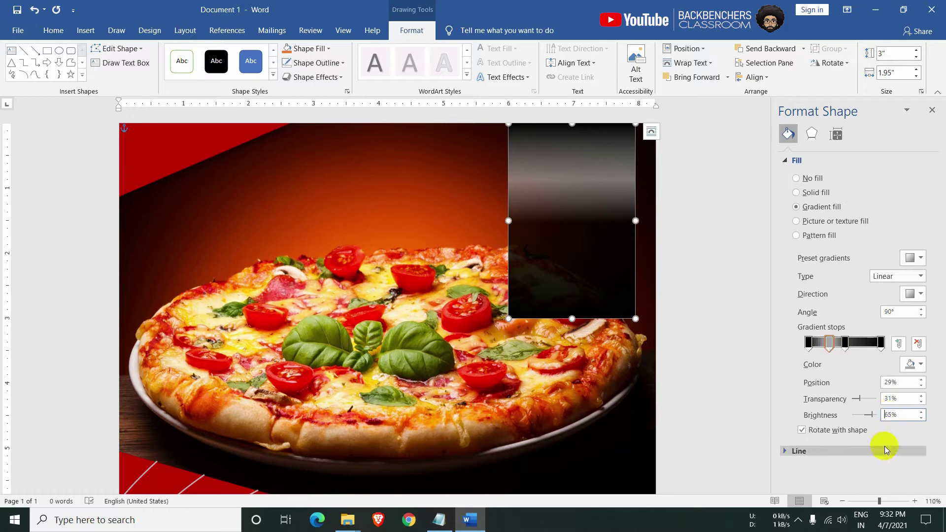
type("-")
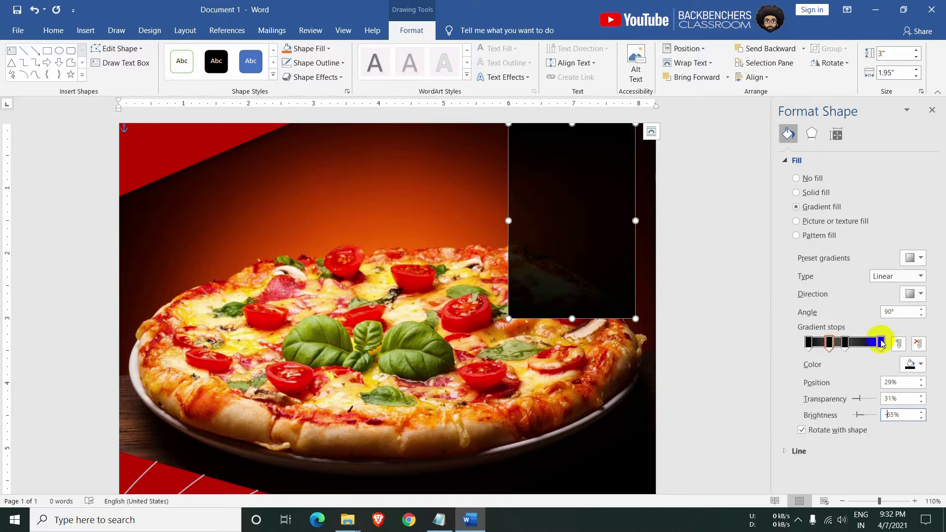
left_click(881, 343)
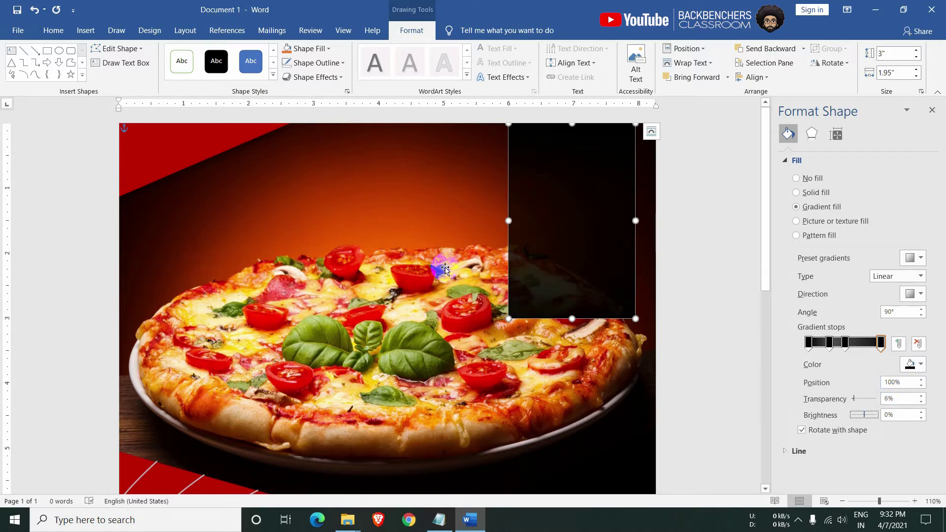
left_click(444, 267)
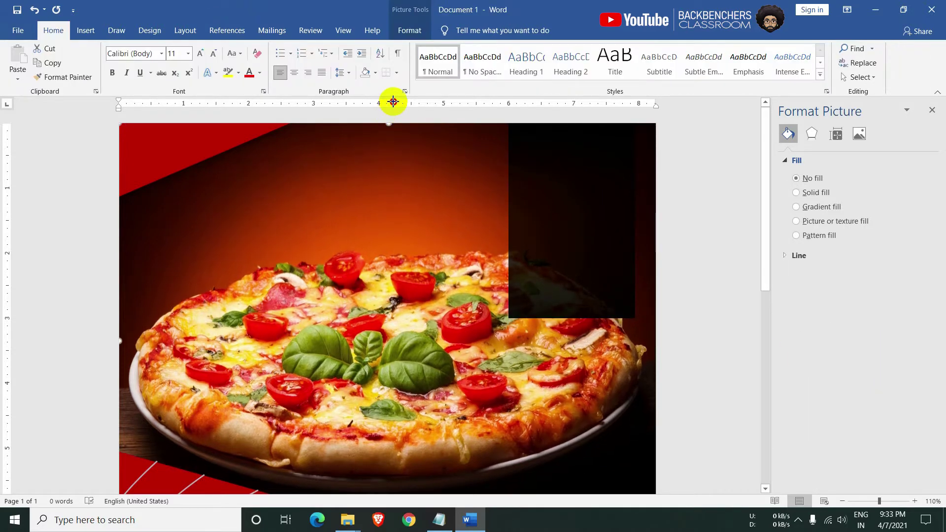
Put the pizza photo behind text, raise it slightly, and nudge the dark rectangle left
right_click(366, 225)
mouse_move(403, 421)
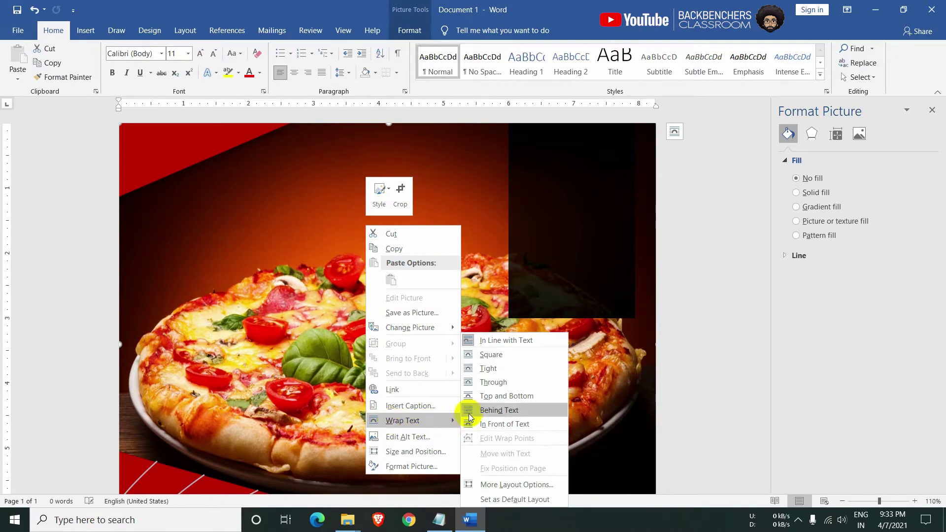
left_click(484, 423)
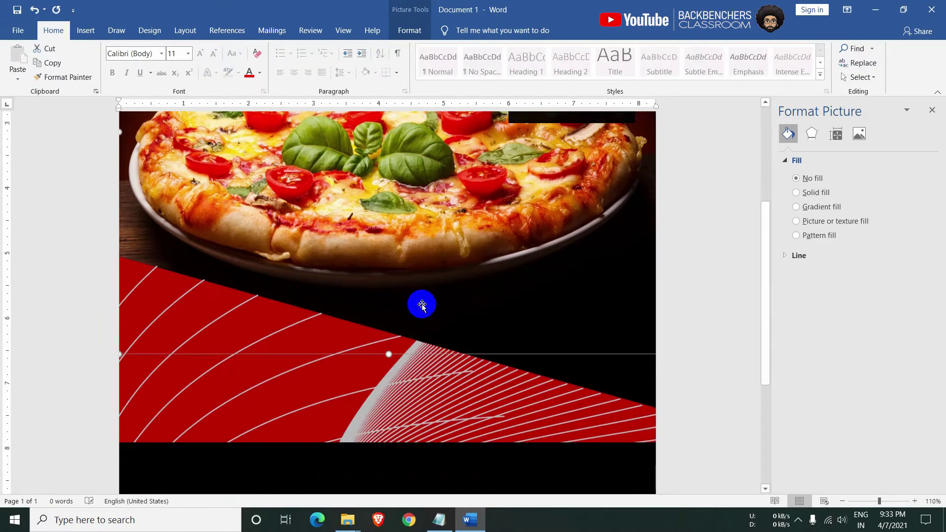
left_click_drag(422, 306, 424, 270)
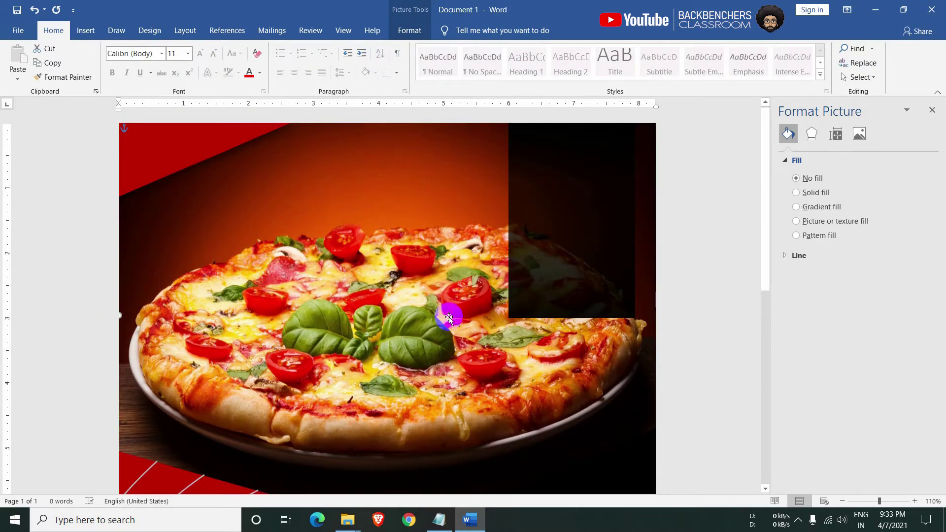
left_click_drag(563, 235, 557, 235)
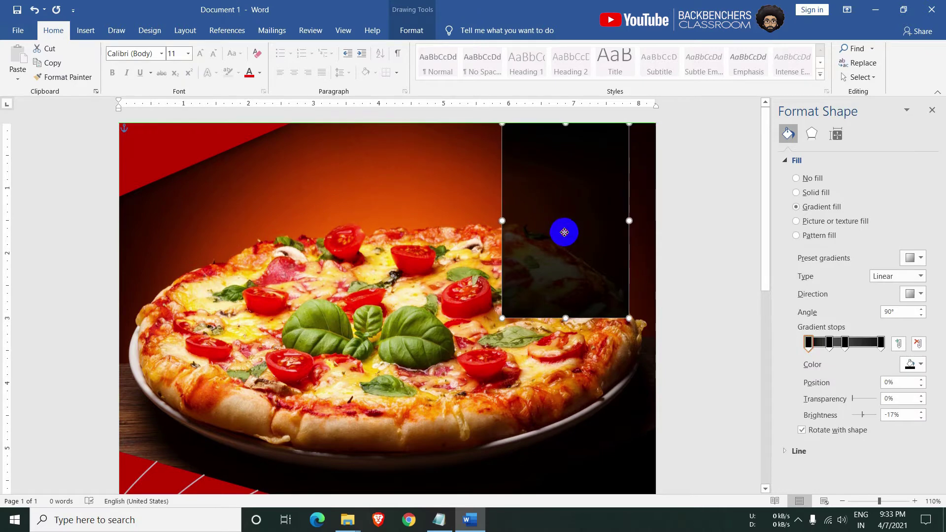
Enter Edit Points mode on the dark rectangle
right_click(581, 290)
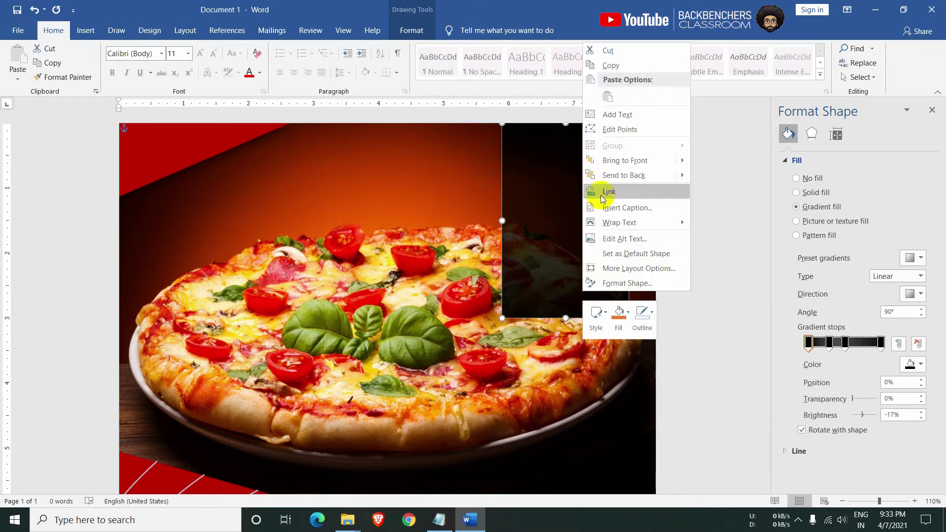
left_click(607, 128)
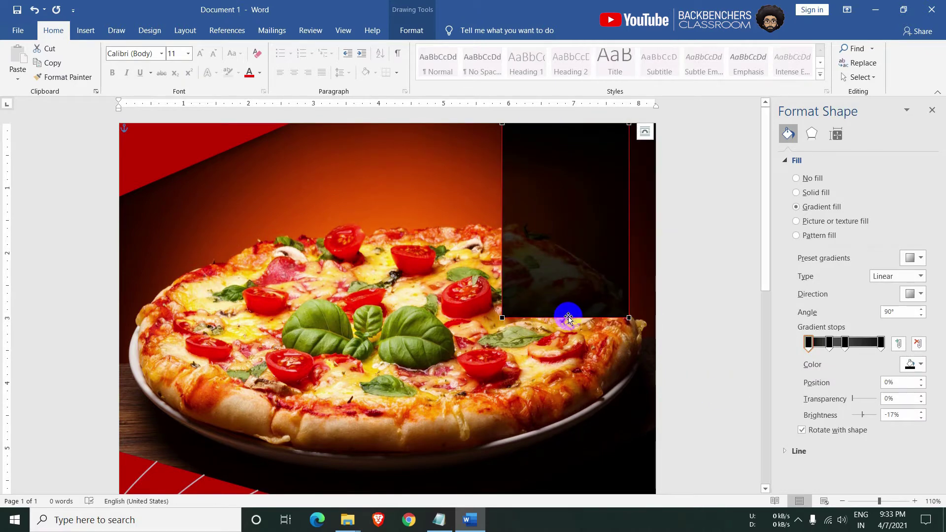
scroll(568, 318, "up", 7, "ctrl")
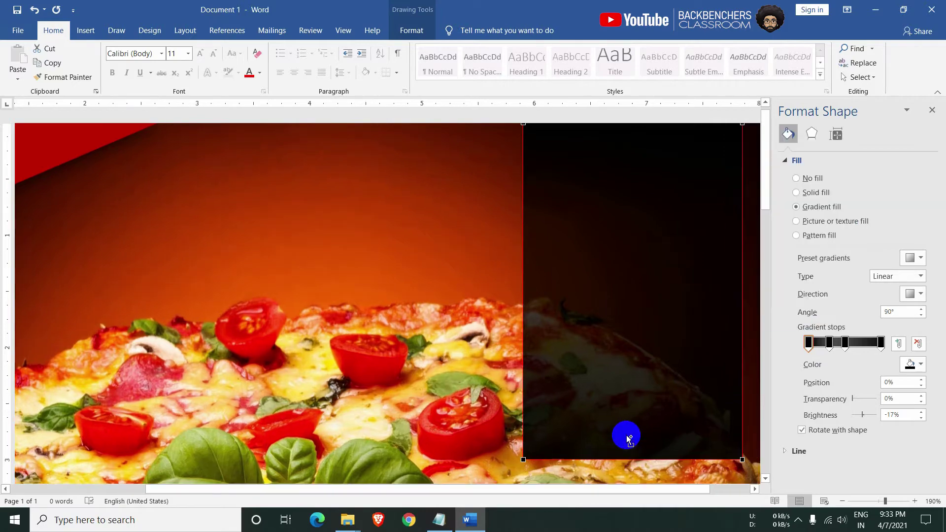
scroll(626, 436, "up", 2, "ctrl")
scroll(501, 454, "up", 2, "ctrl")
scroll(545, 490, "up", 2, "ctrl")
scroll(575, 476, "down", 3)
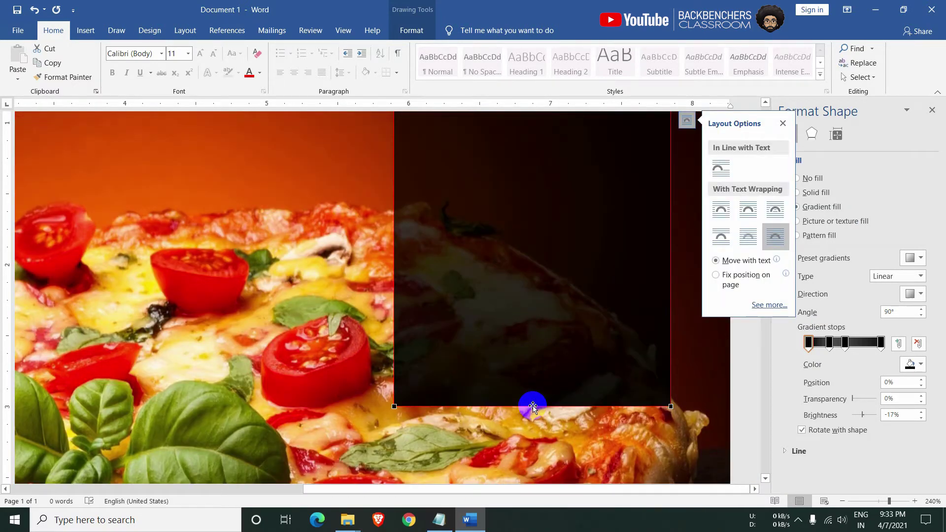
Add a point mid-way along the bottom edge and drag it upward into an inverted V
right_click(533, 407)
left_click(552, 306)
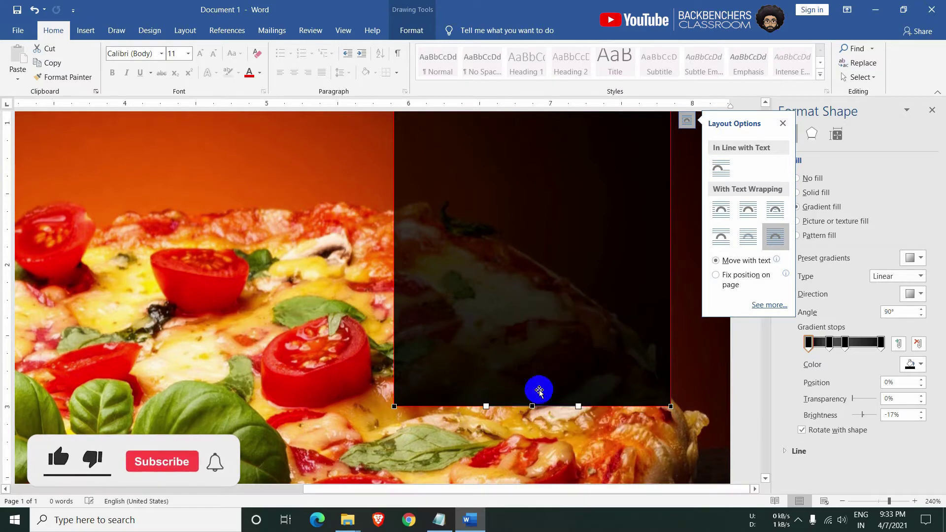
left_click_drag(532, 406, 537, 335)
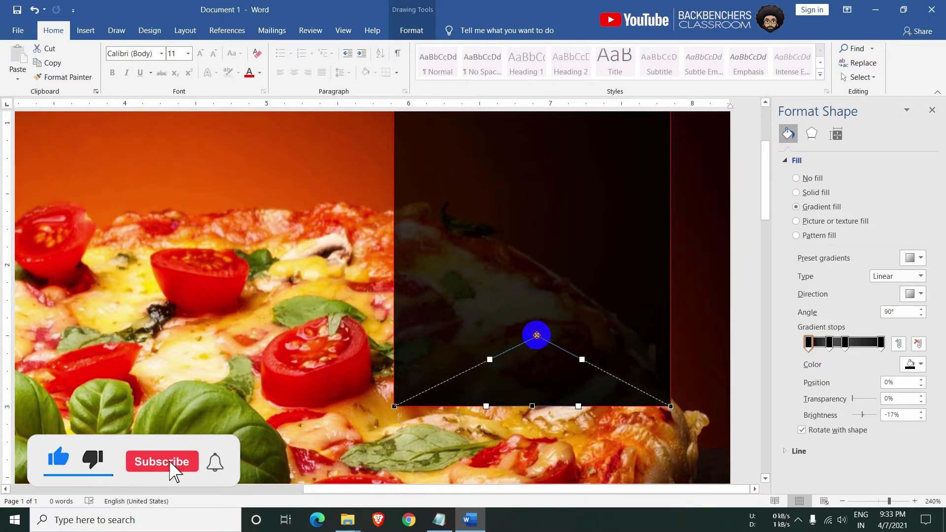
scroll(534, 368, "down", 5, "ctrl")
scroll(537, 392, "down", 6, "ctrl")
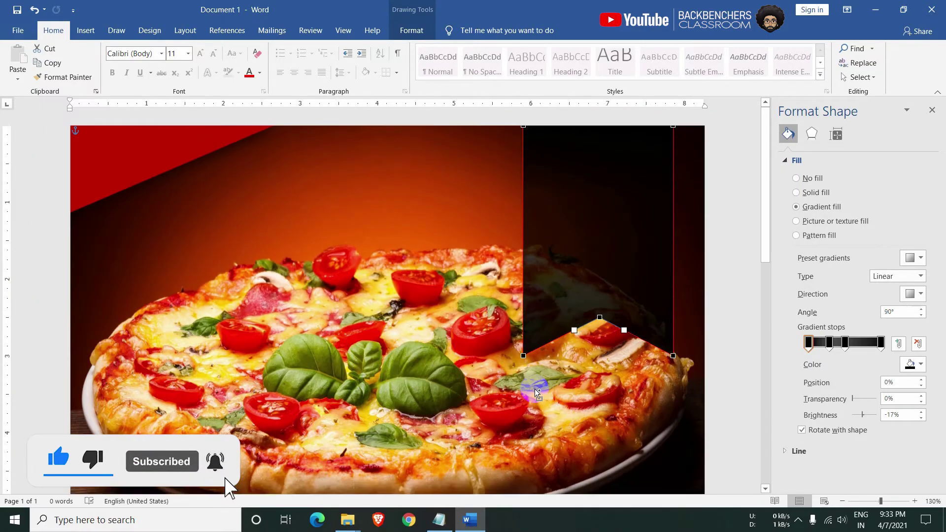
scroll(534, 389, "down", 8, "ctrl")
scroll(463, 244, "down", 1, "ctrl")
scroll(463, 244, "up", 3, "ctrl")
Draw a circle near the page's top-left corner
left_click(606, 290)
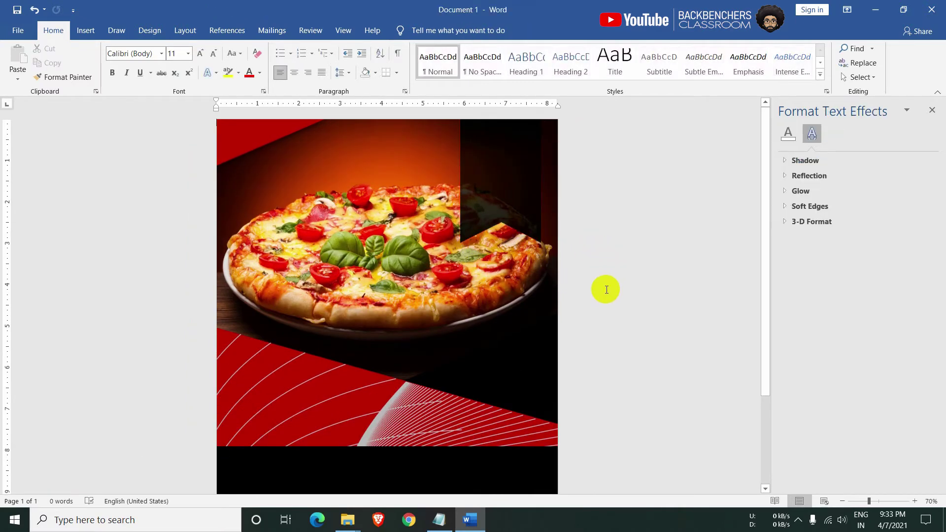
left_click(86, 30)
left_click(167, 61)
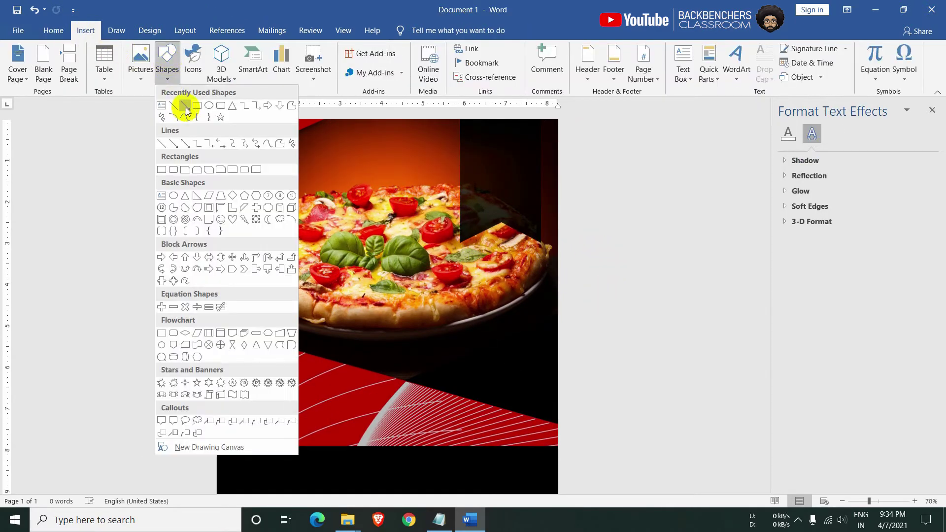
left_click(208, 107)
mouse_move(248, 144)
left_mouse_down()
mouse_move(292, 203)
mouse_move(302, 196)
left_mouse_up()
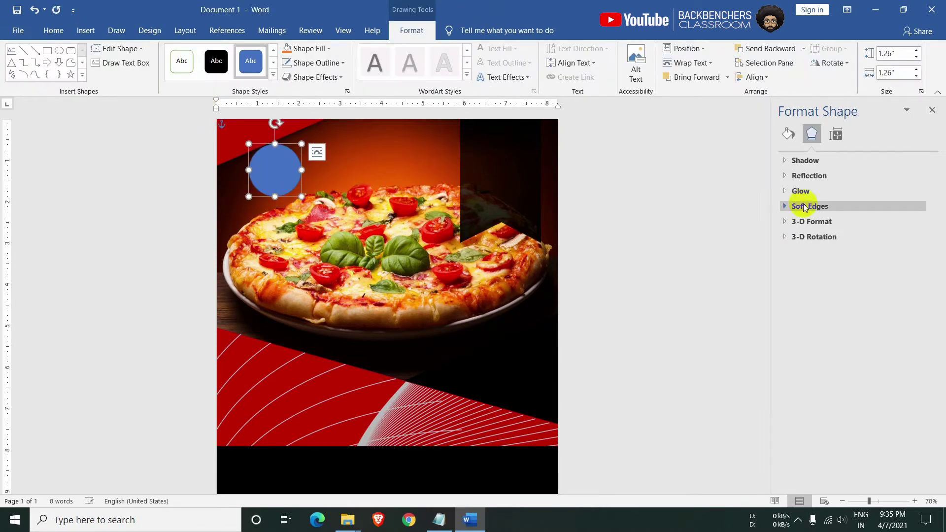
Give the circle an 8 pt white outline and a black fill
left_click(789, 134)
left_click(799, 296)
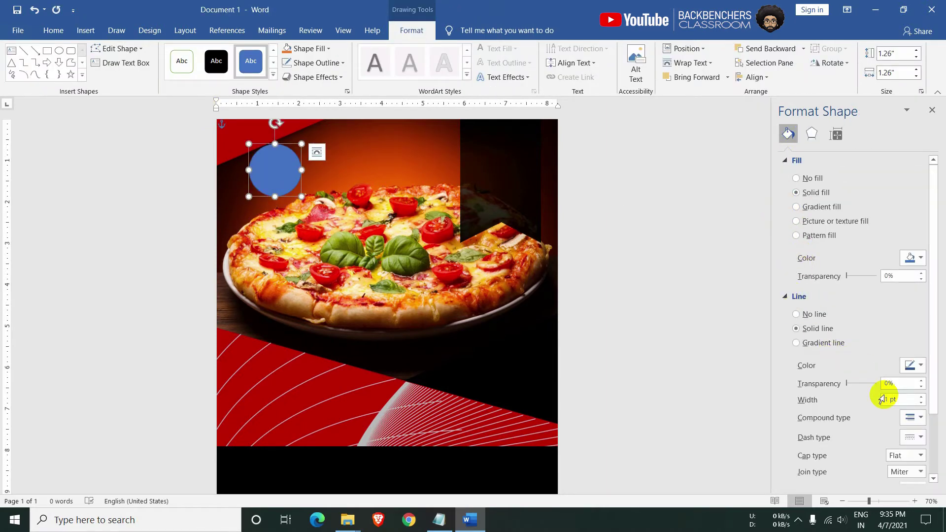
left_click_drag(887, 399, 872, 405)
type("8")
key("Return")
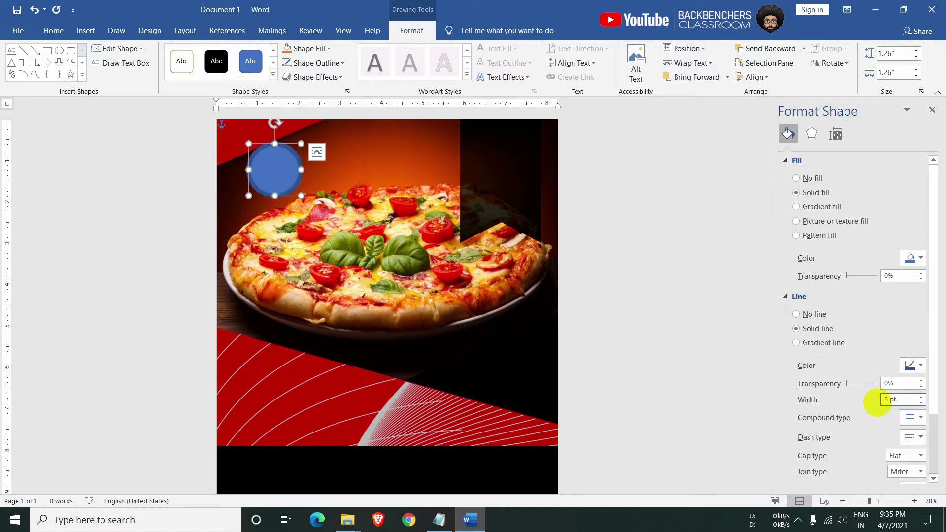
left_click(331, 63)
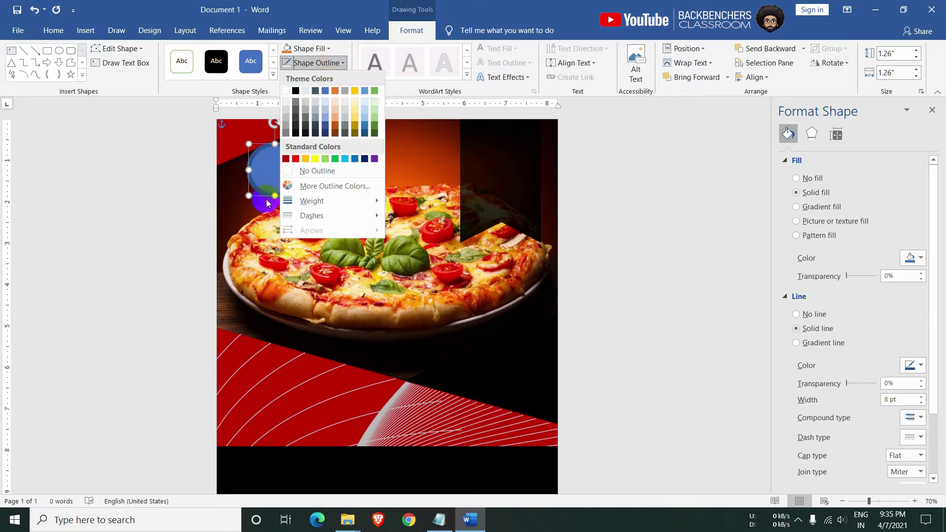
left_click(286, 92)
left_click(309, 48)
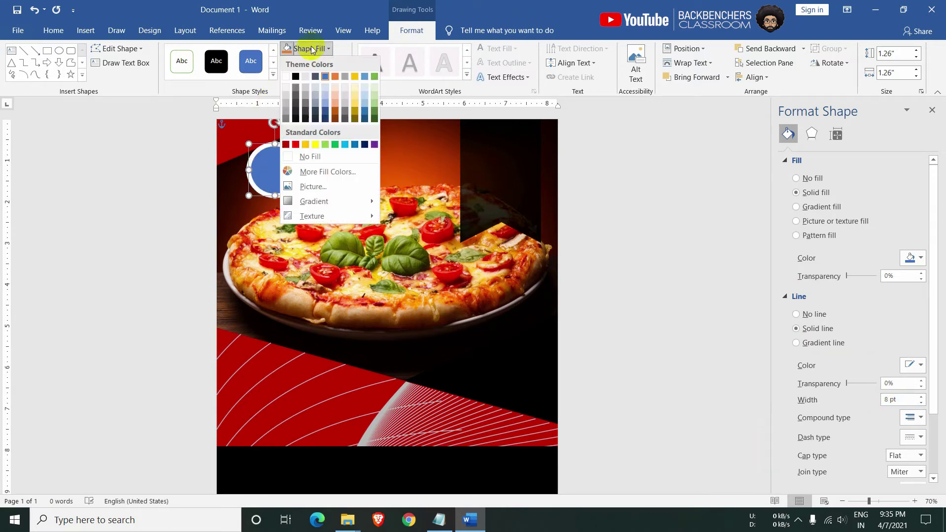
left_click(295, 76)
Nudge the circle slightly upward and review its placement on the flyer
mouse_move(264, 200)
left_mouse_down()
mouse_move(271, 164)
mouse_move(250, 186)
mouse_move(261, 172)
left_mouse_up()
left_click(606, 316)
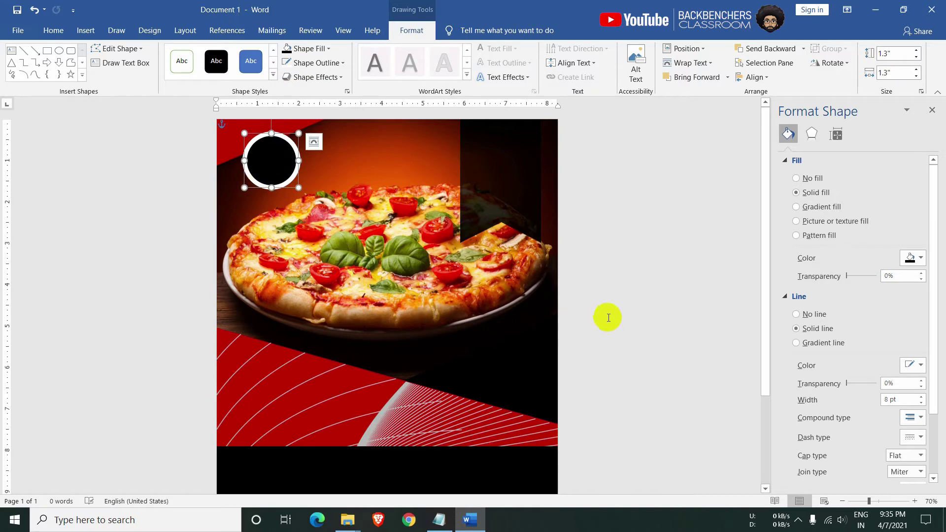
left_click(269, 160)
left_click(634, 371)
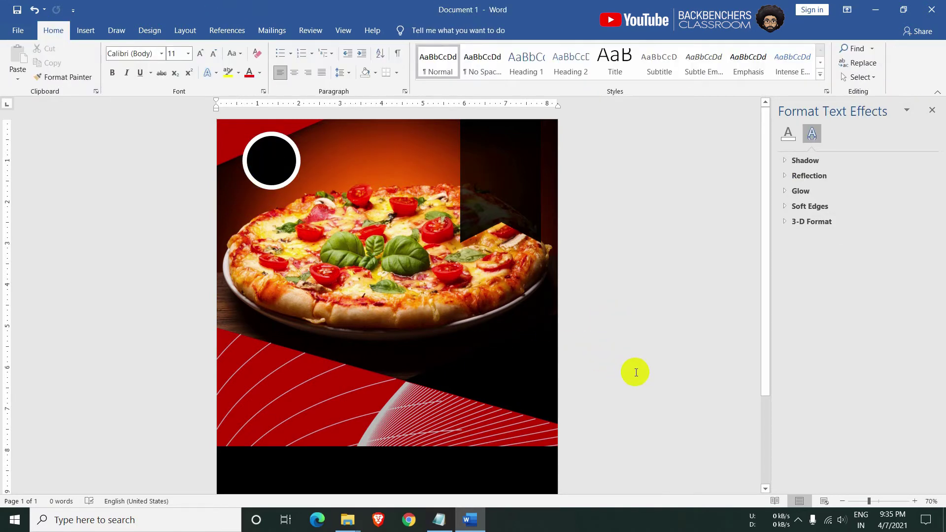
left_click(296, 170)
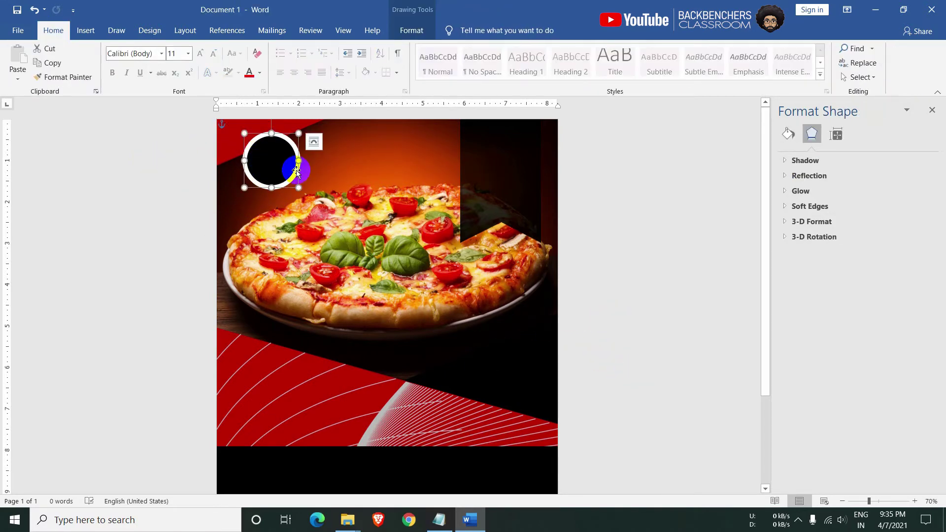
left_click(789, 133)
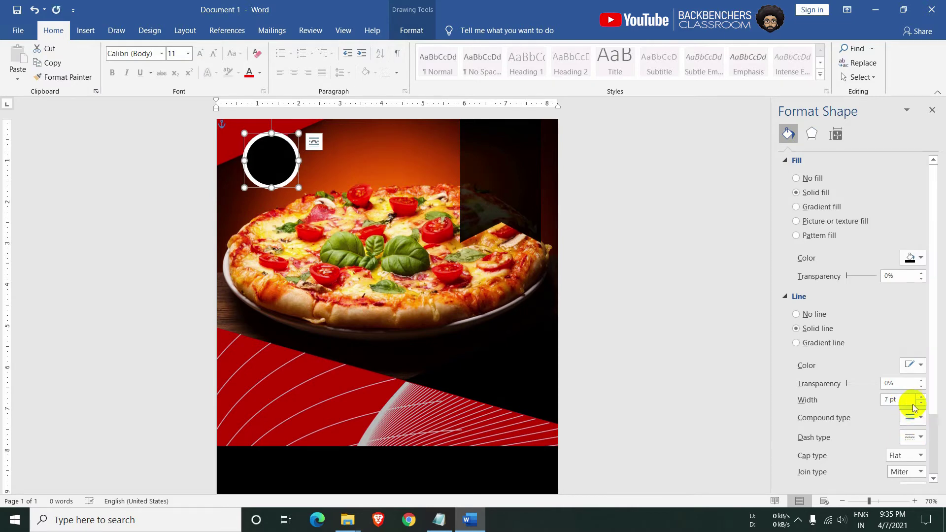
left_click(620, 300)
scroll(323, 282, "down", 4, "ctrl")
scroll(346, 300, "up", 1, "ctrl")
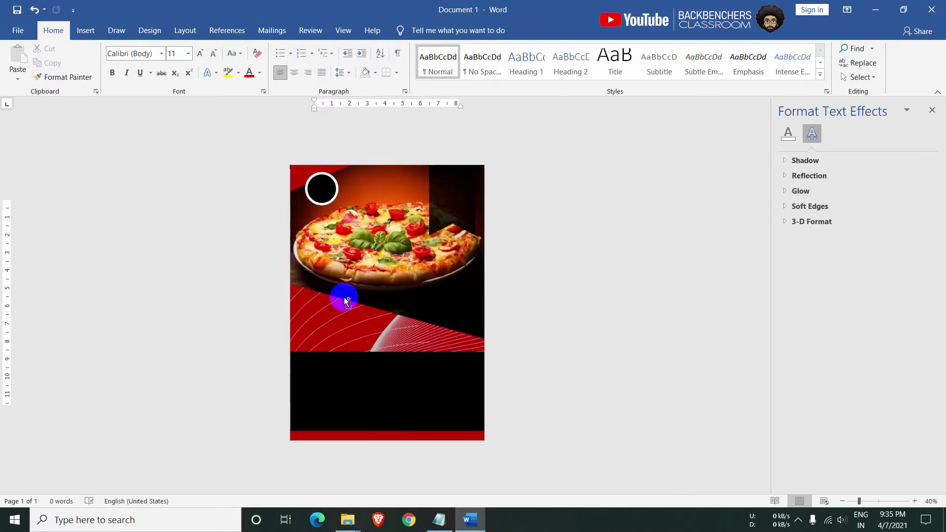
scroll(347, 300, "up", 1, "ctrl")
Draw a hexagon over the flyer's lower left
left_click(73, 10)
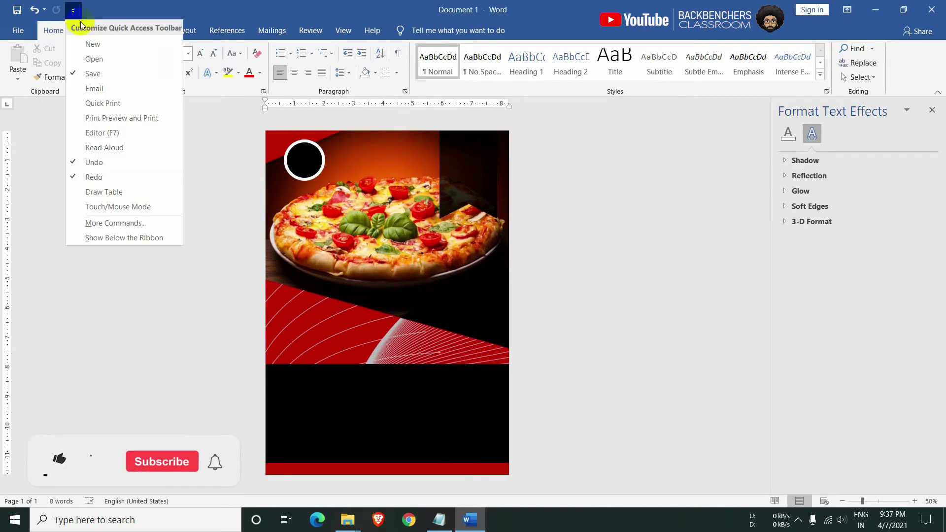
left_click(85, 30)
left_click(86, 30)
left_click(168, 58)
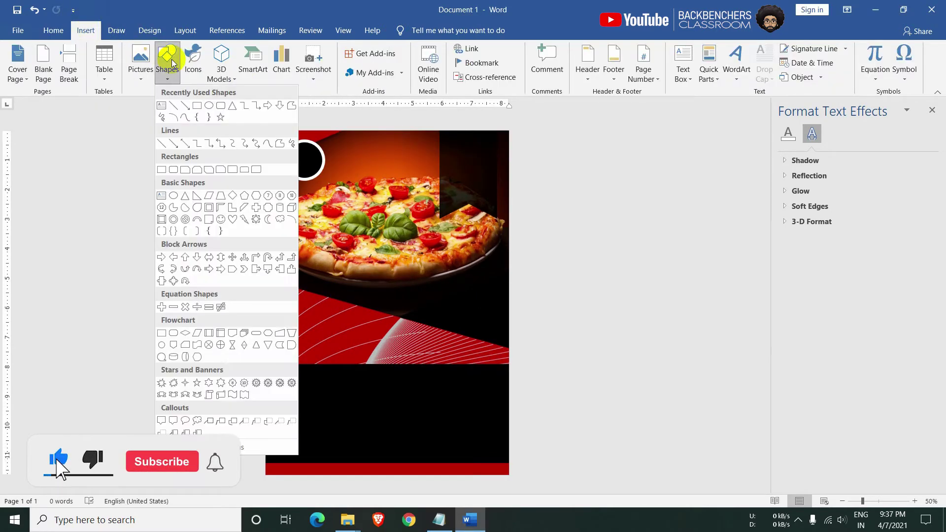
left_click(255, 195)
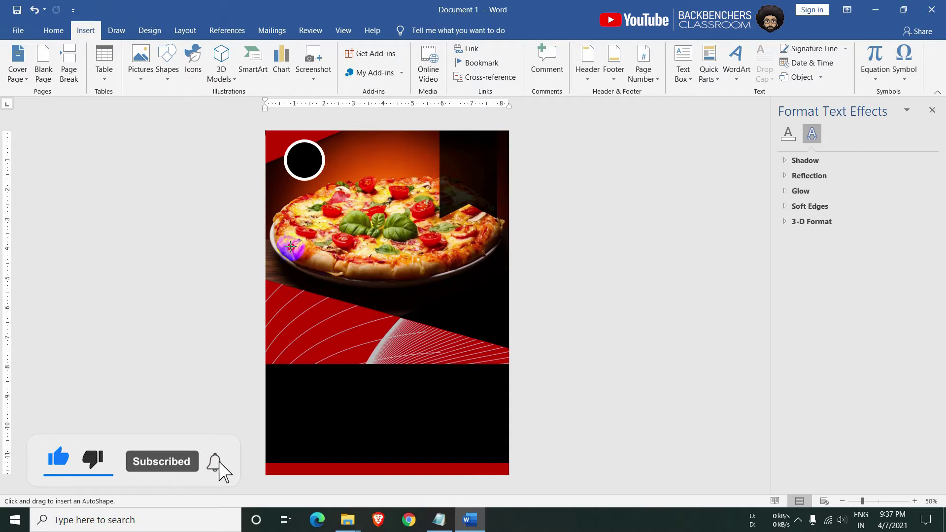
left_click_drag(291, 246, 402, 342)
Tilt the hexagon at an angle and shift it slightly up and left
left_click_drag(345, 316, 331, 304)
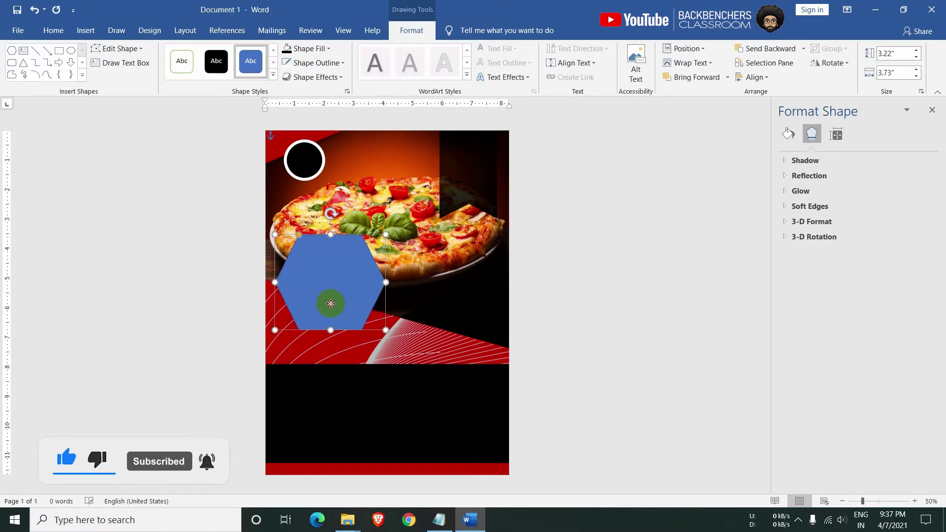
left_click_drag(331, 213, 357, 254)
scroll(355, 255, "up", 5, "ctrl")
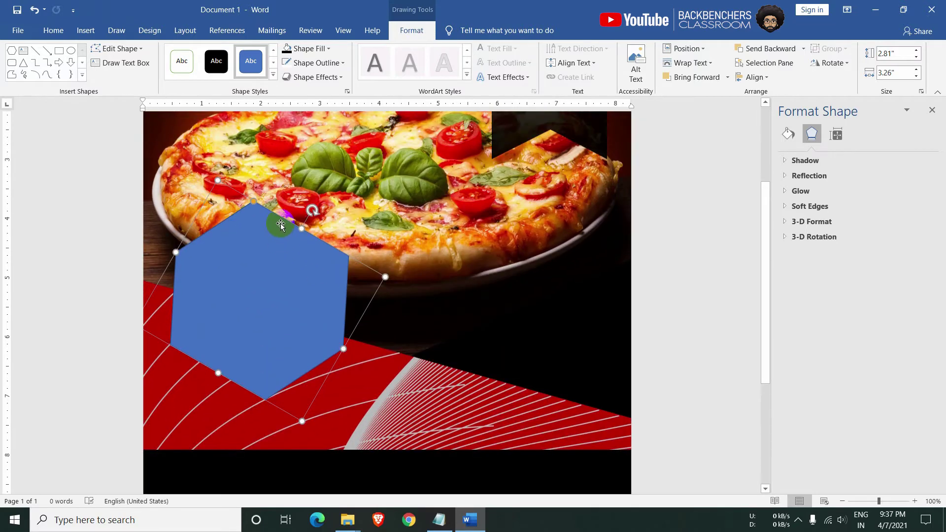
scroll(316, 217, "up", 1)
left_click_drag(314, 211, 319, 216)
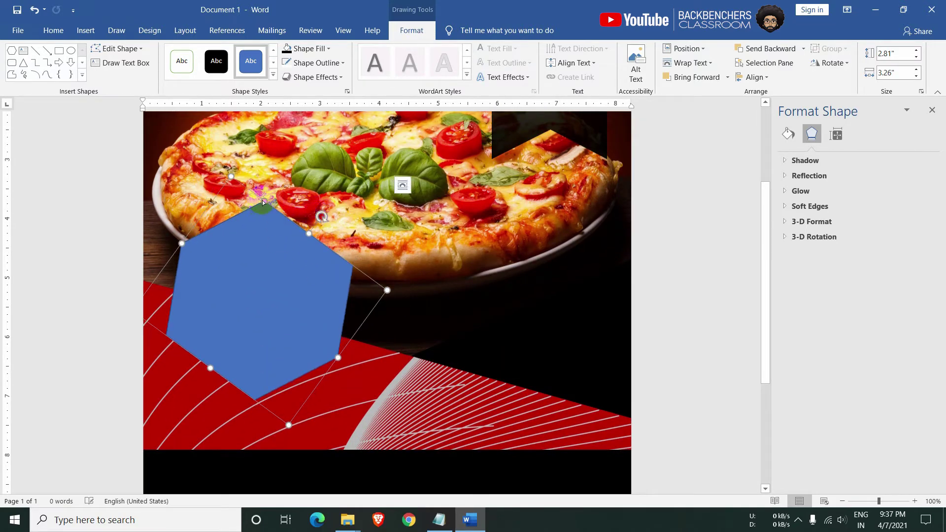
left_click_drag(264, 202, 272, 208)
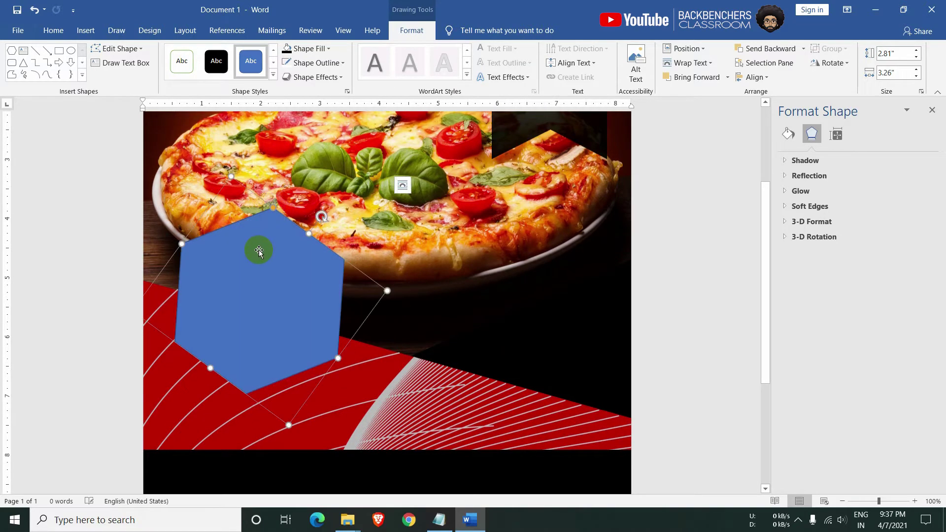
Reposition the hexagon and fine-tune its rotation to a more upright angle
left_click(497, 303)
scroll(218, 351, "down", 3)
left_click(221, 408)
scroll(286, 308, "down", 2)
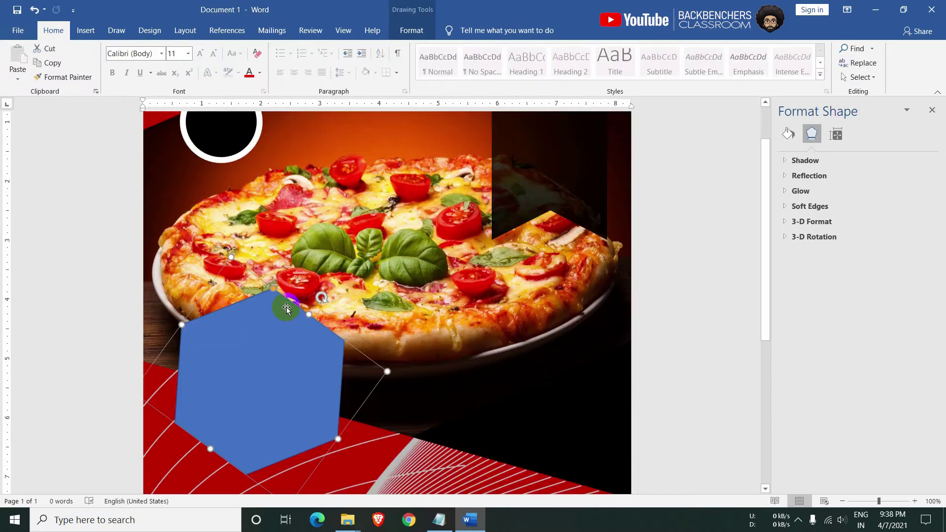
left_click_drag(274, 294, 269, 287)
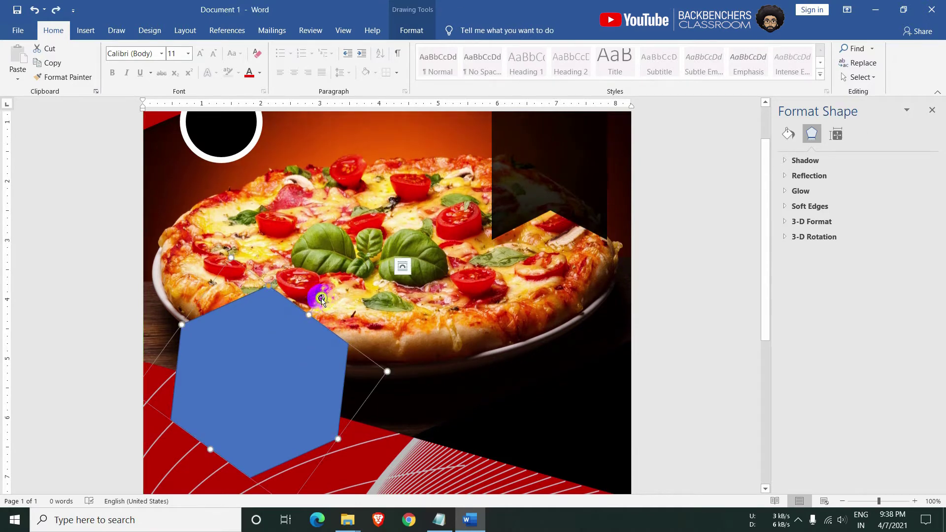
left_click_drag(321, 296, 314, 294)
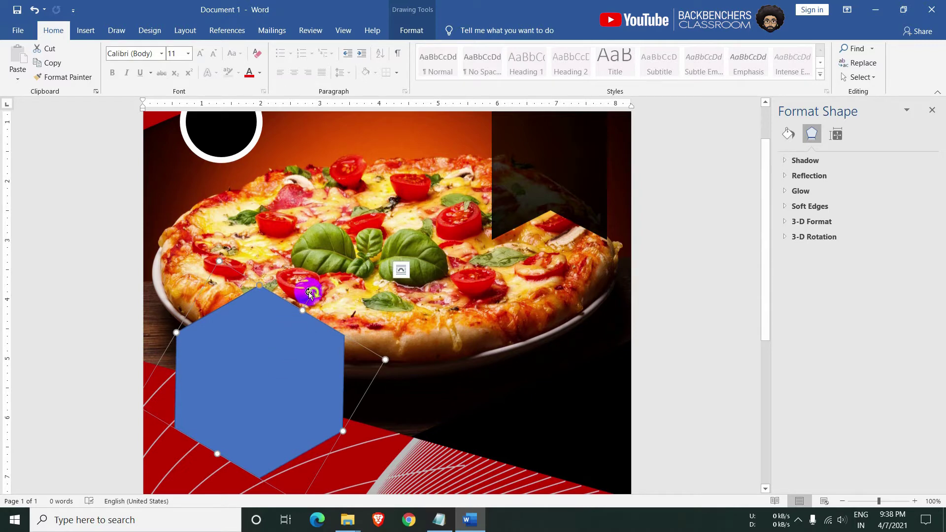
left_click_drag(309, 292, 313, 294)
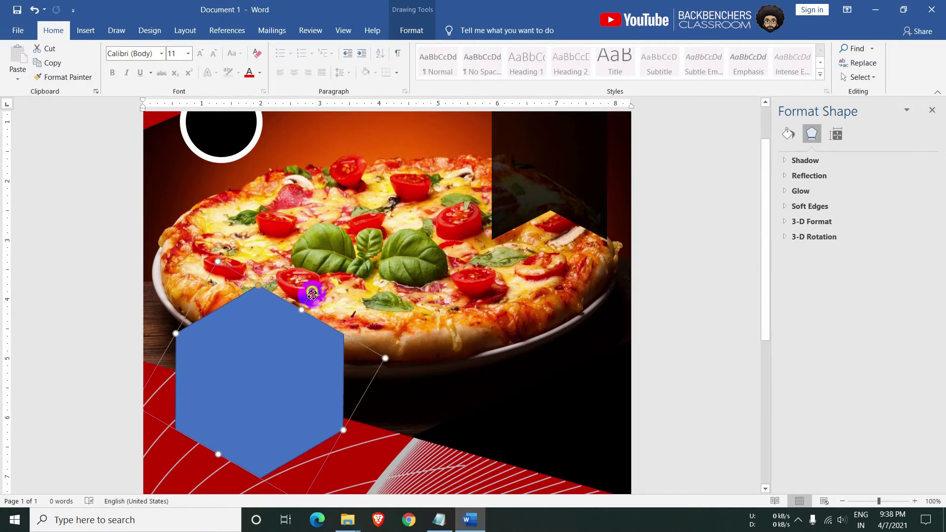
left_click(665, 376)
scroll(665, 376, "up", 2)
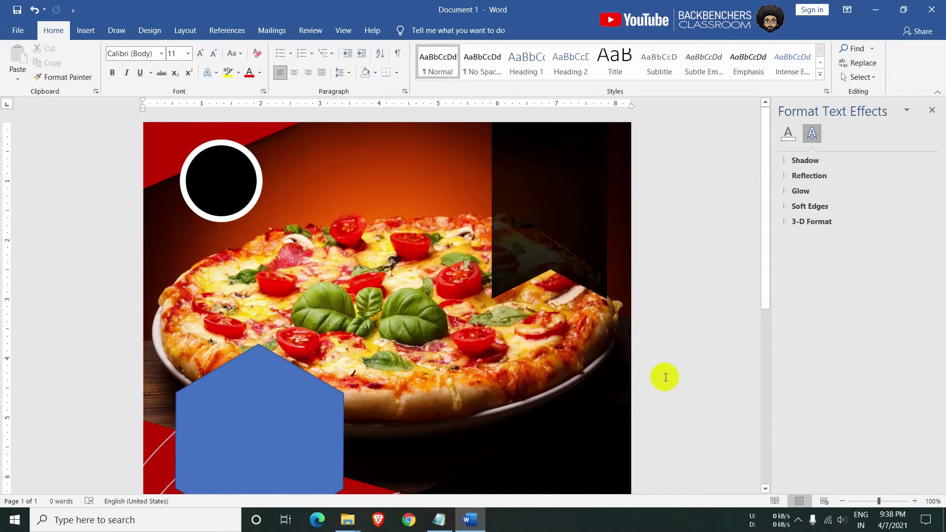
Give the hexagon a white fill with no outline
left_click(291, 417)
left_click(412, 30)
left_click(315, 63)
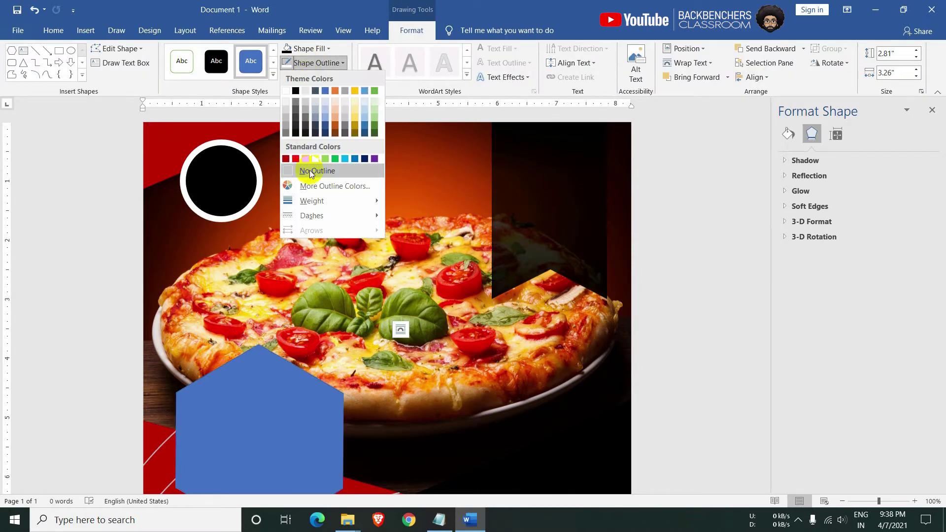
left_click(310, 171)
left_click(309, 48)
left_click(286, 74)
Shrink the hexagon to 2.42 by 2.81 inches
scroll(172, 330, "down", 4)
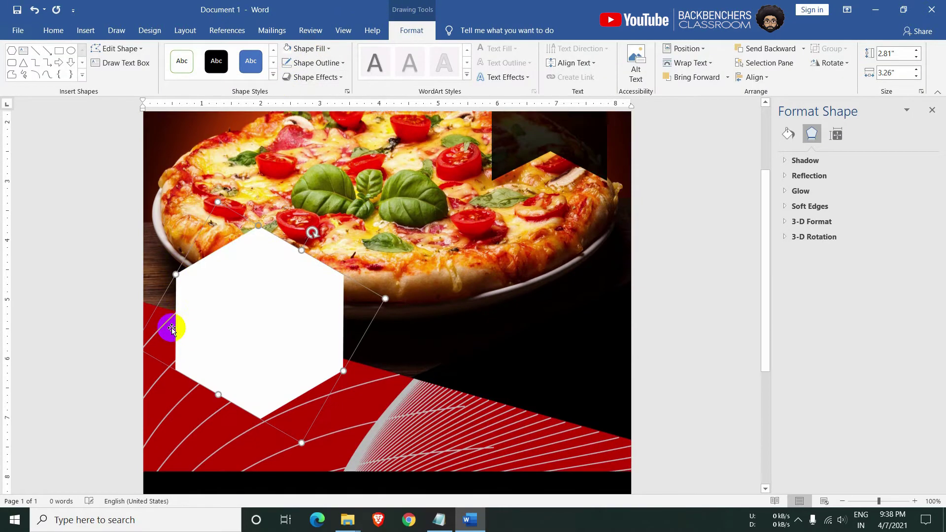
scroll(172, 329, "down", 2)
left_click_drag(223, 234, 260, 253)
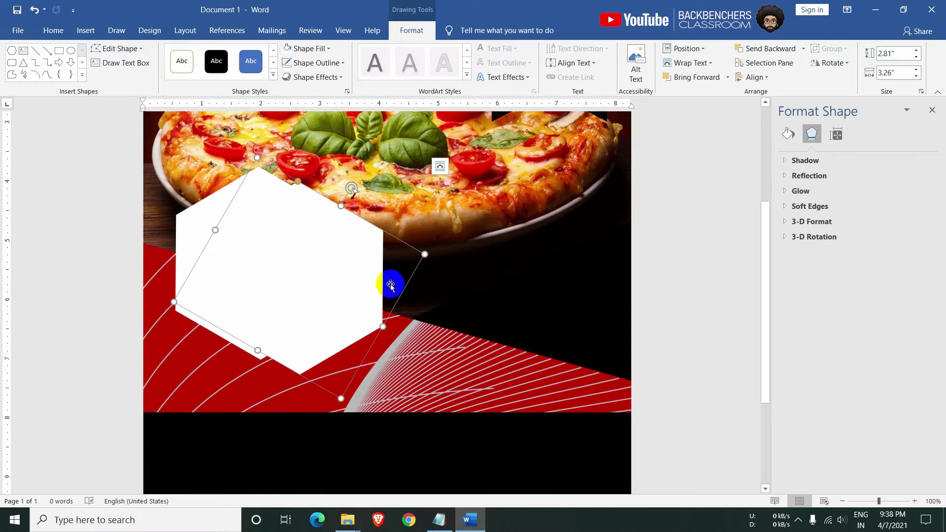
left_click_drag(424, 255, 390, 261)
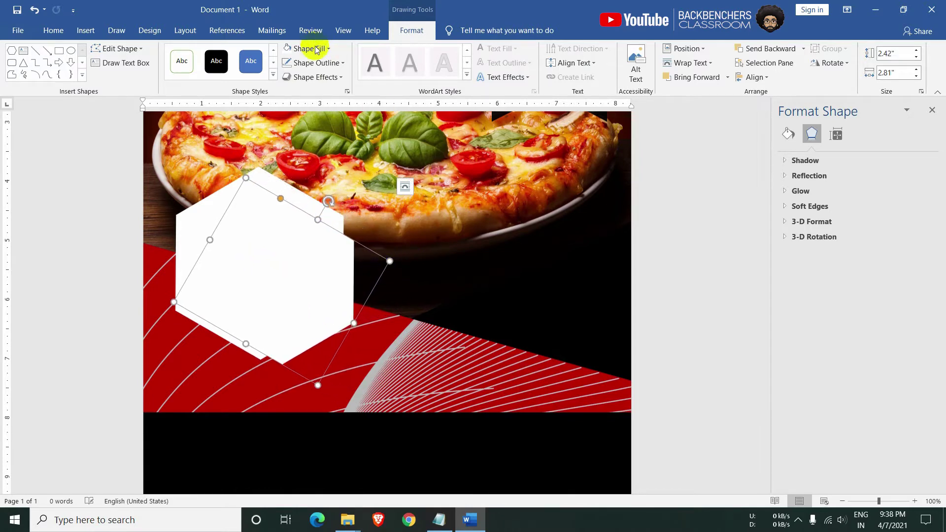
Give the hexagon an 8 pt red outline and move it slightly up and left
left_click(318, 63)
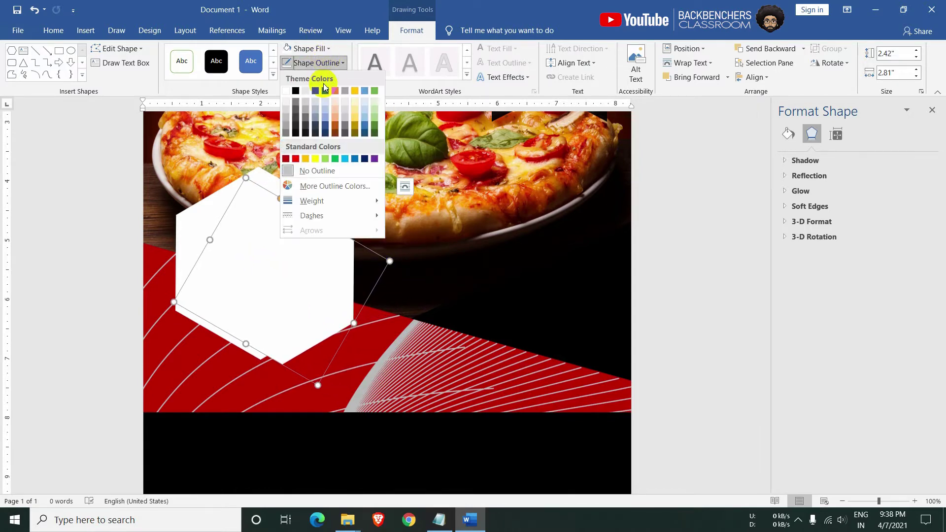
left_click(286, 159)
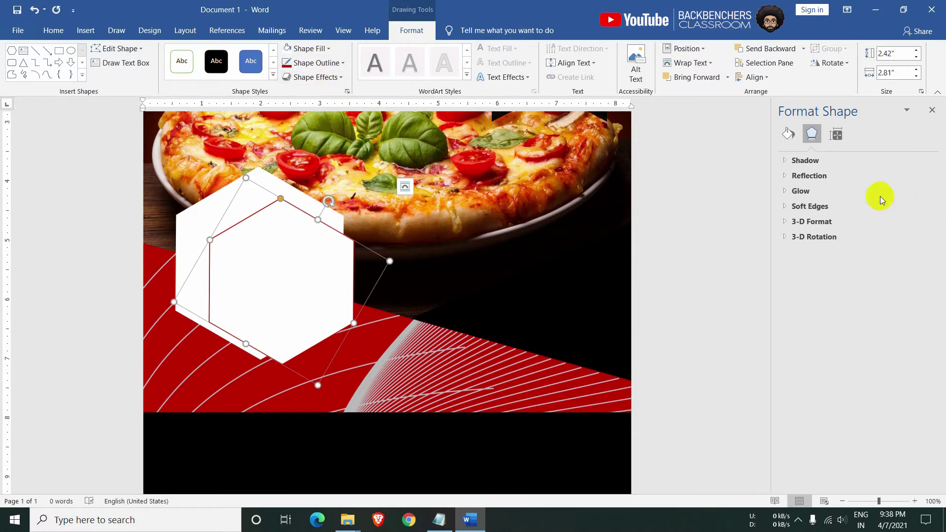
left_click(787, 136)
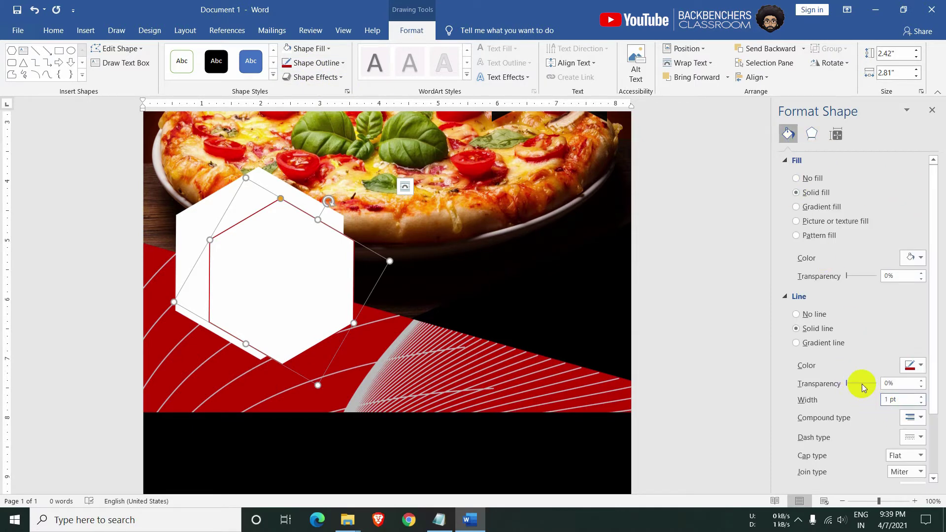
type("8")
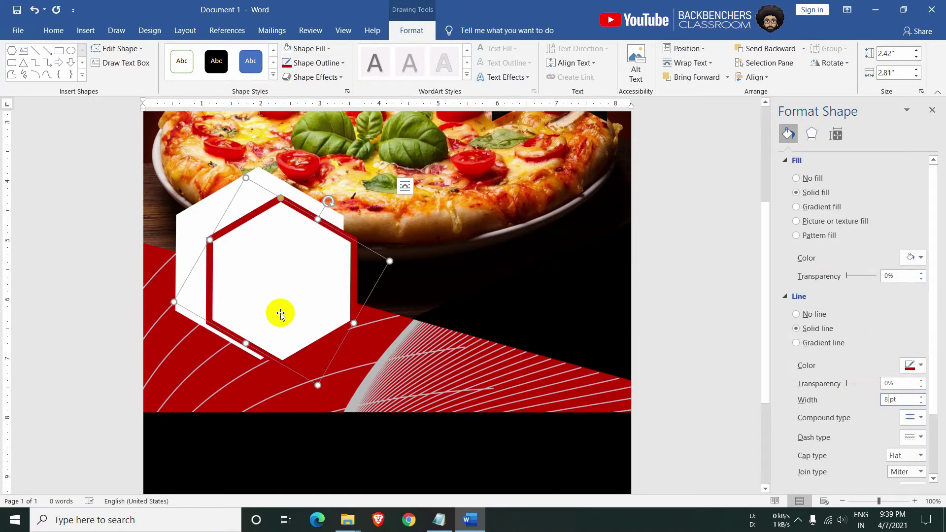
left_click_drag(278, 312, 264, 291)
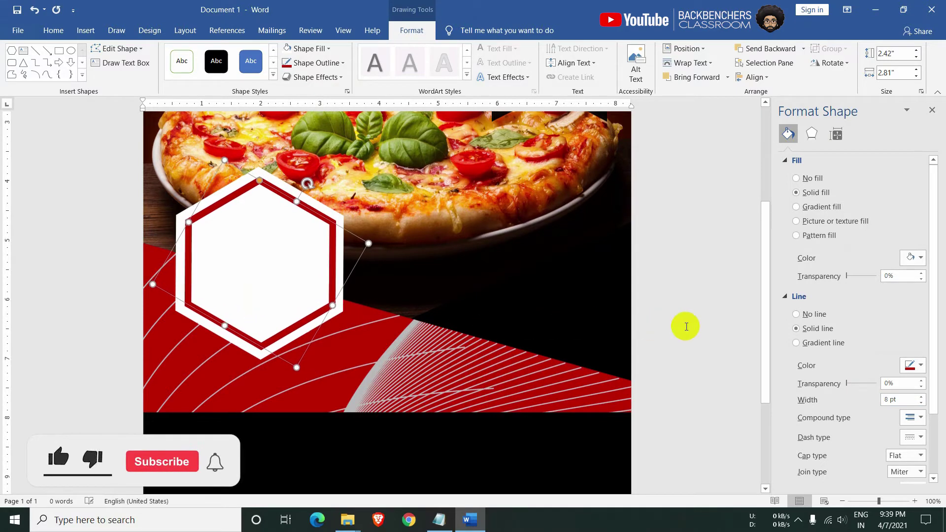
Select both hexagon shapes and group them into a single badge
left_click(684, 324)
scroll(684, 325, "up", 6)
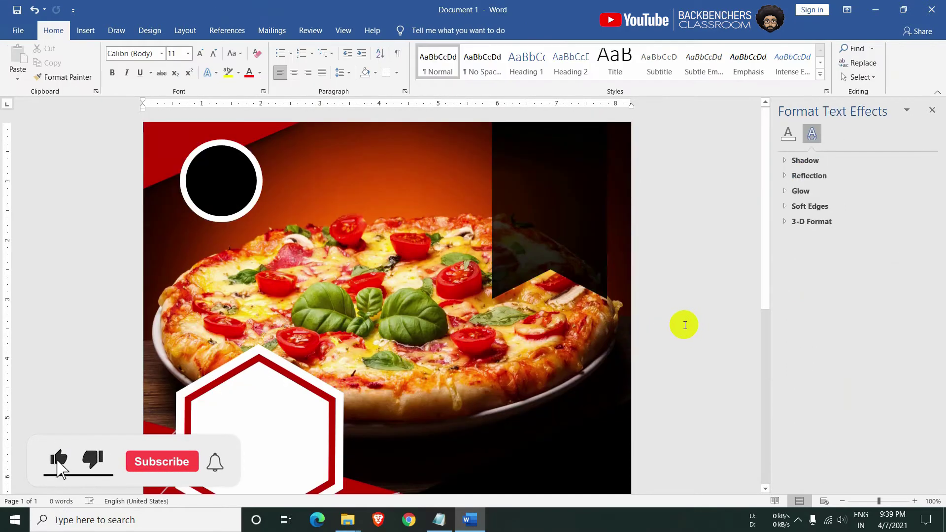
left_click(323, 401)
left_click(338, 401)
left_click(323, 400)
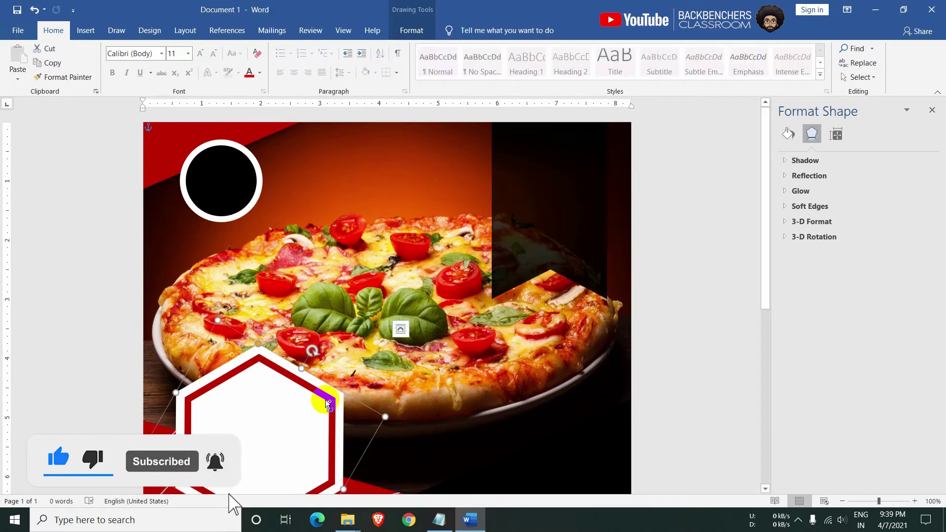
right_click(326, 400)
left_click(461, 285)
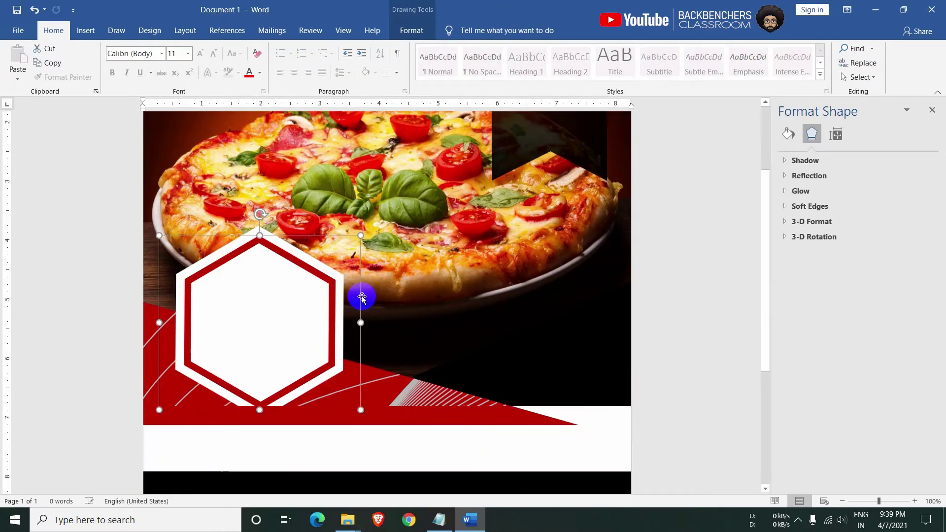
scroll(363, 297, "down", 5)
left_click(596, 317)
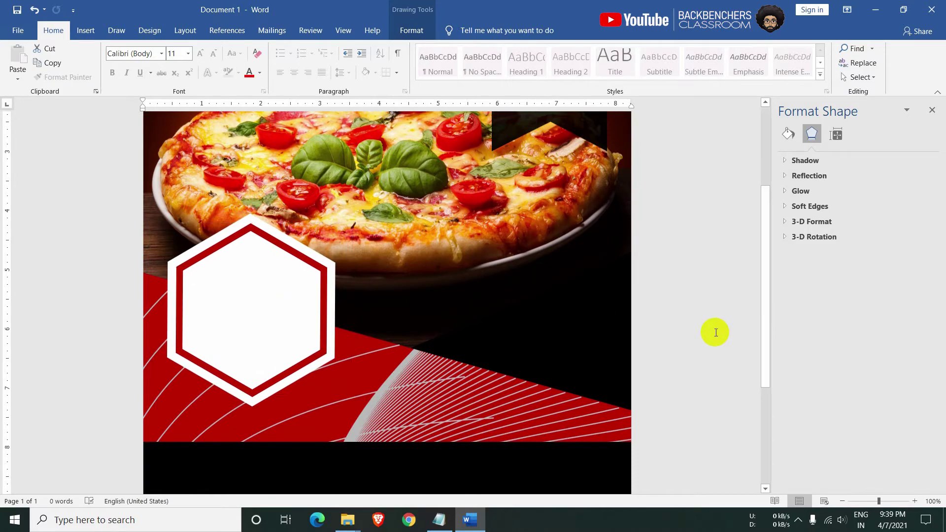
left_click(360, 274)
left_click(86, 30)
Draw a rectangle across the middle of the hexagon badge
left_click(168, 69)
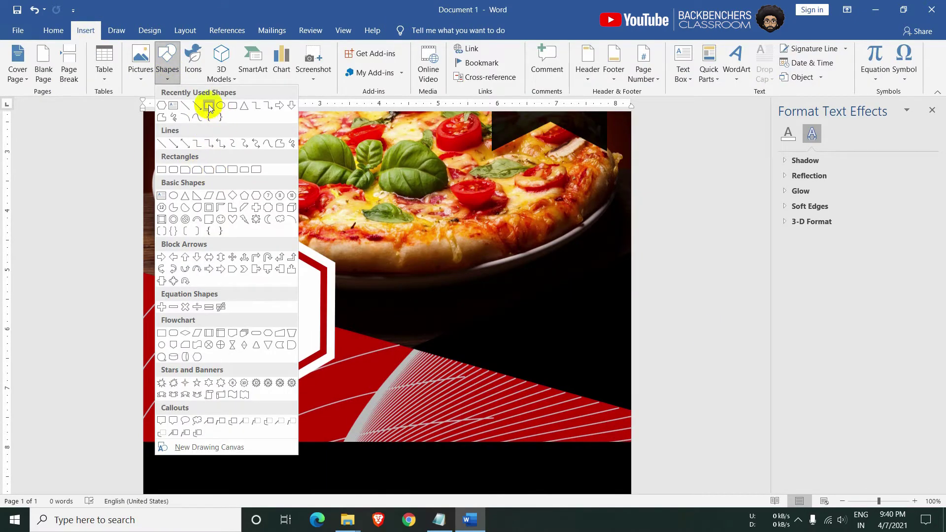
left_click(220, 105)
left_click_drag(157, 293, 356, 340)
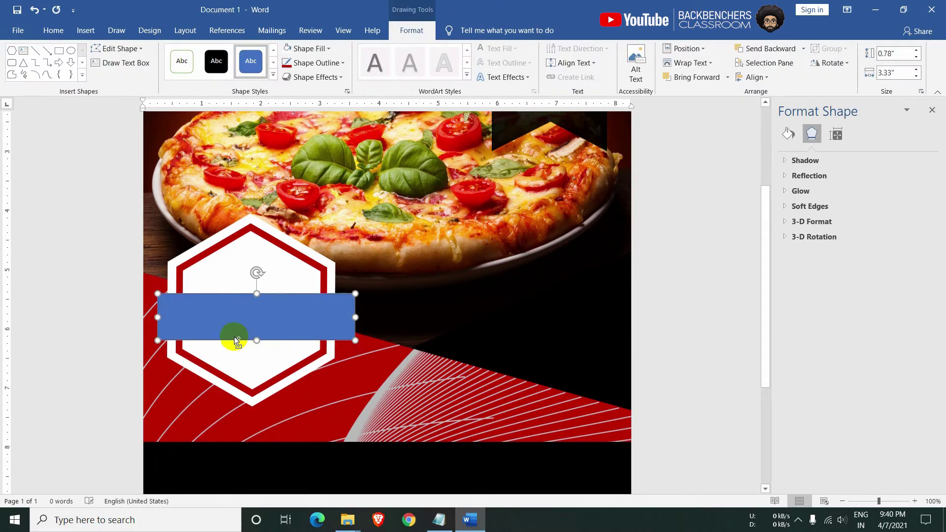
scroll(236, 338, "up", 7, "ctrl")
scroll(121, 327, "up", 4, "ctrl")
left_click_drag(143, 336, 138, 336)
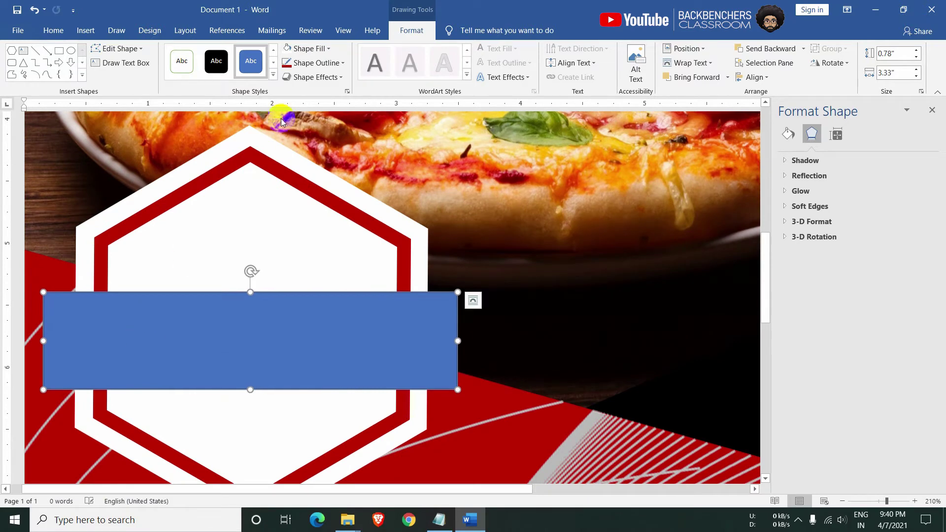
Fill the rectangle black and remove its outline
left_click(306, 48)
left_click(297, 69)
left_click(302, 63)
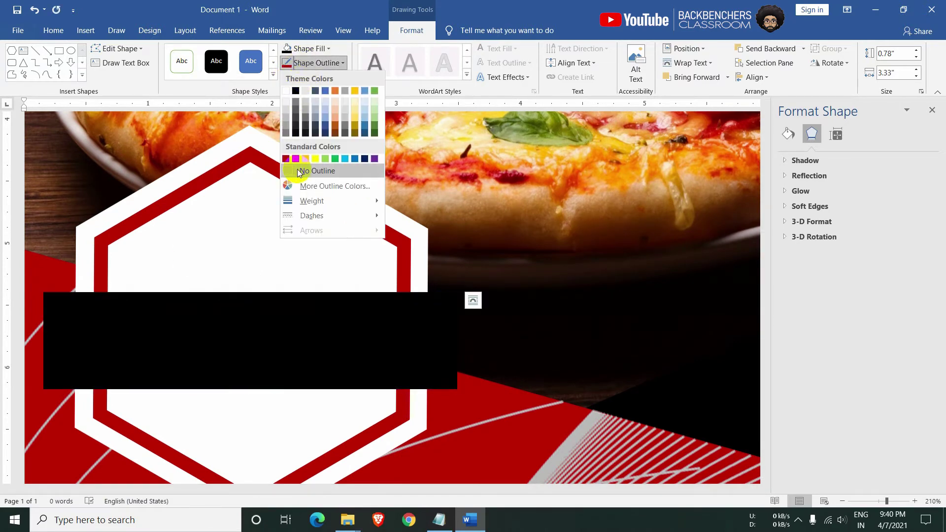
left_click(302, 169)
Notch the rectangle's right end by adding a midpoint and pulling it inward
right_click(261, 330)
left_click(307, 168)
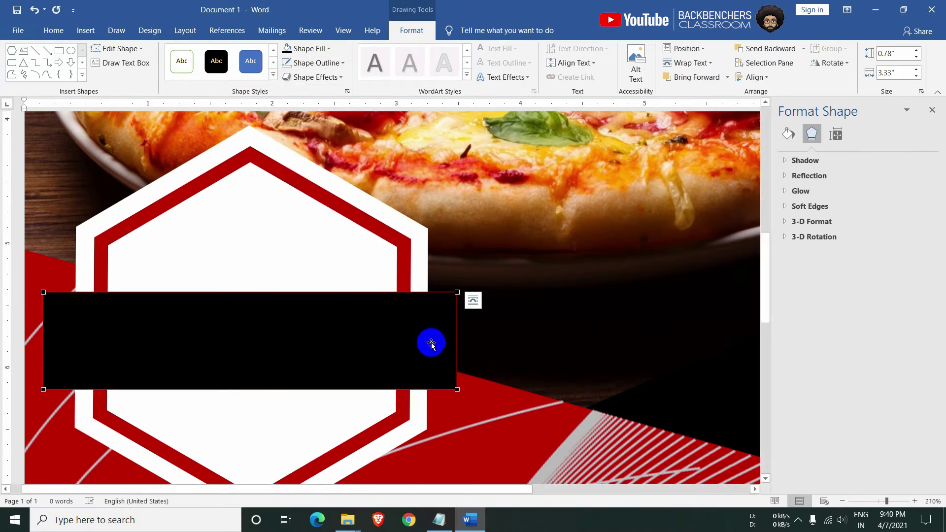
scroll(460, 346, "up", 8, "ctrl")
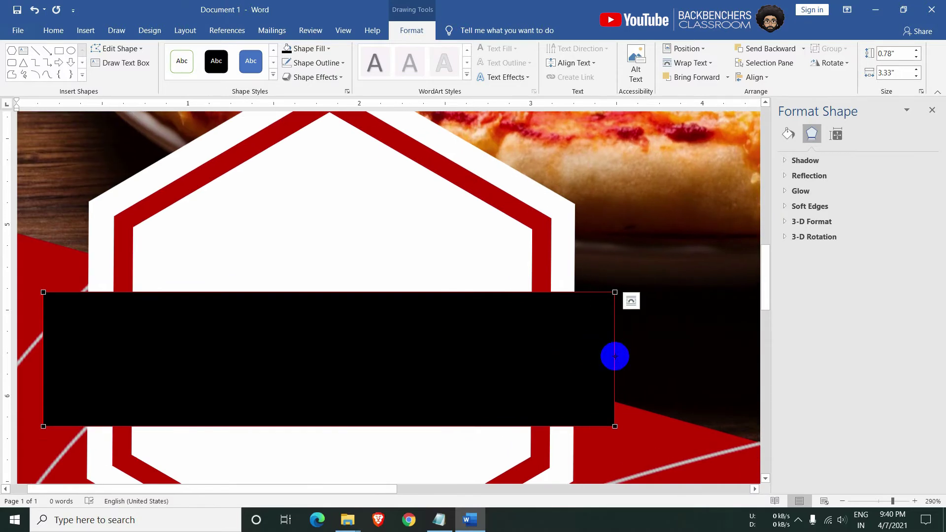
right_click(615, 356)
left_click(645, 363)
left_click_drag(615, 357, 576, 357)
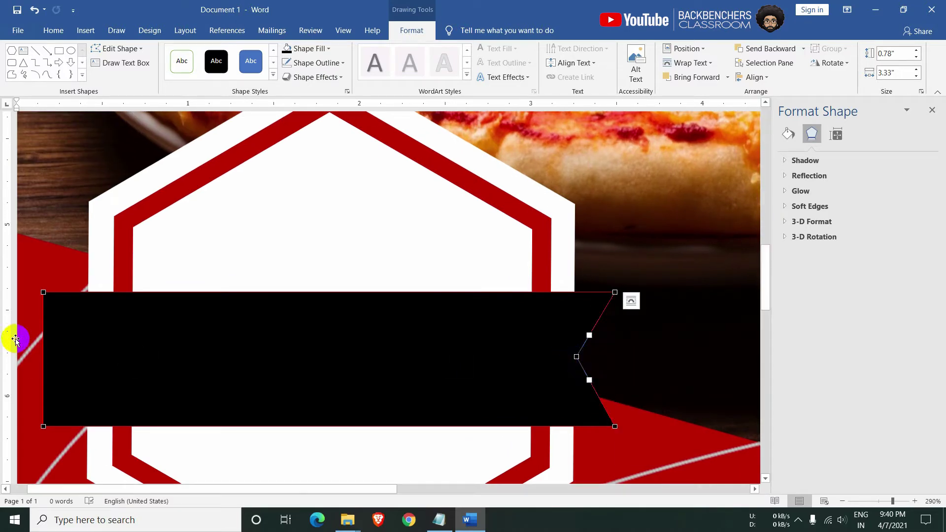
Notch the left end the same way to complete the ribbon banner
right_click(44, 358)
left_click(55, 367)
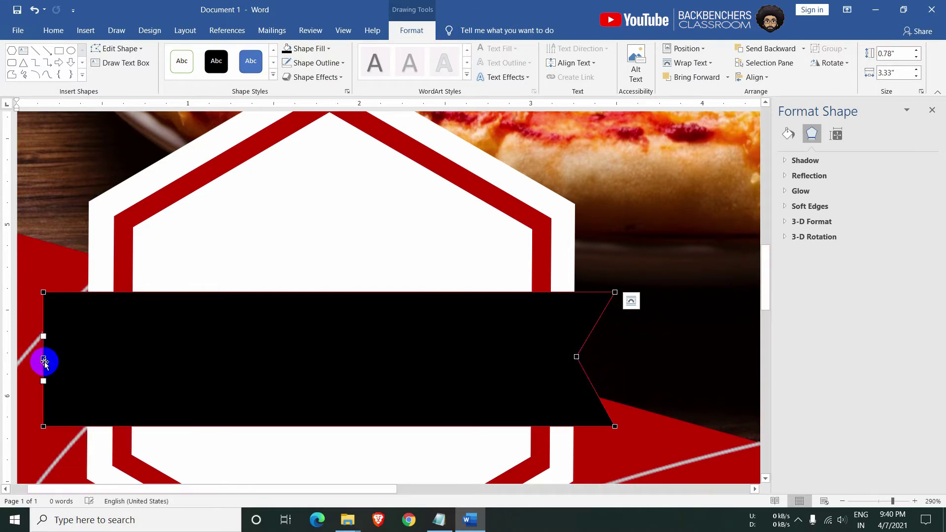
left_click_drag(43, 358, 85, 359)
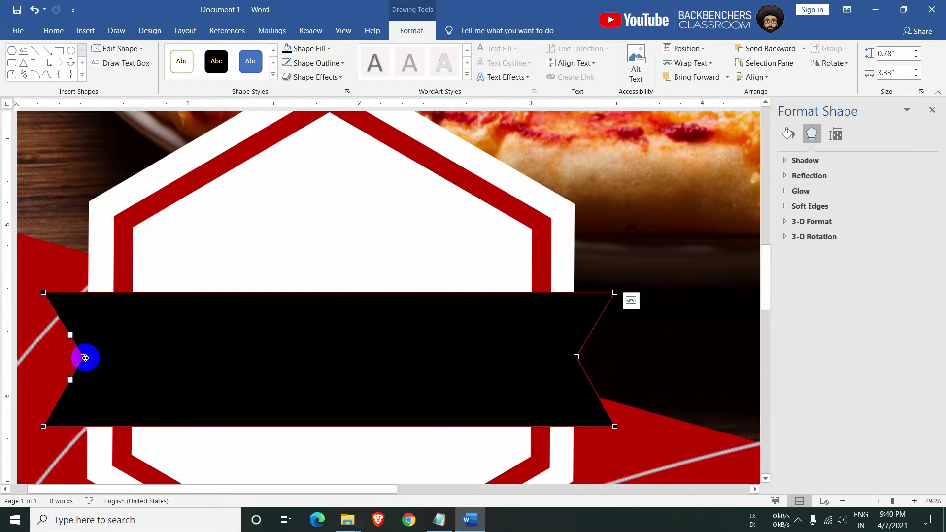
scroll(103, 389, "down", 4, "ctrl")
scroll(98, 387, "down", 5, "ctrl")
scroll(95, 386, "down", 4, "ctrl")
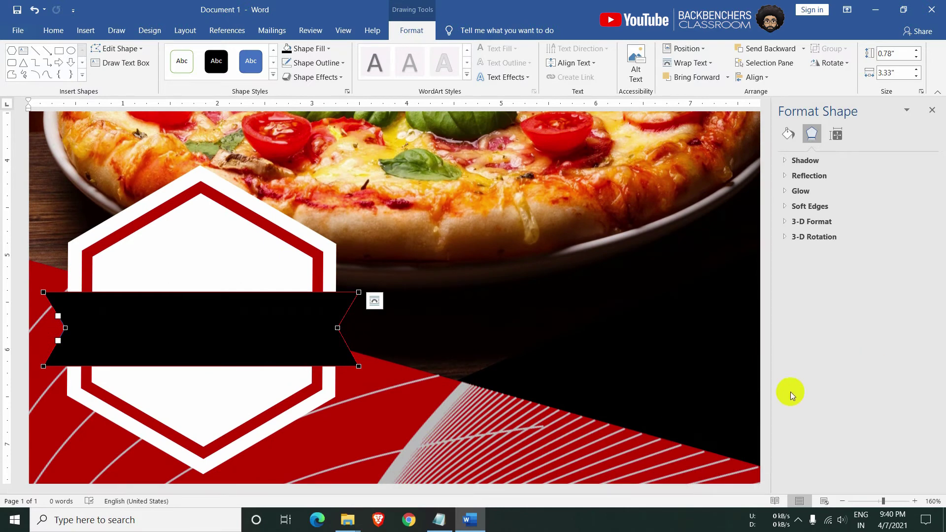
left_click(276, 236)
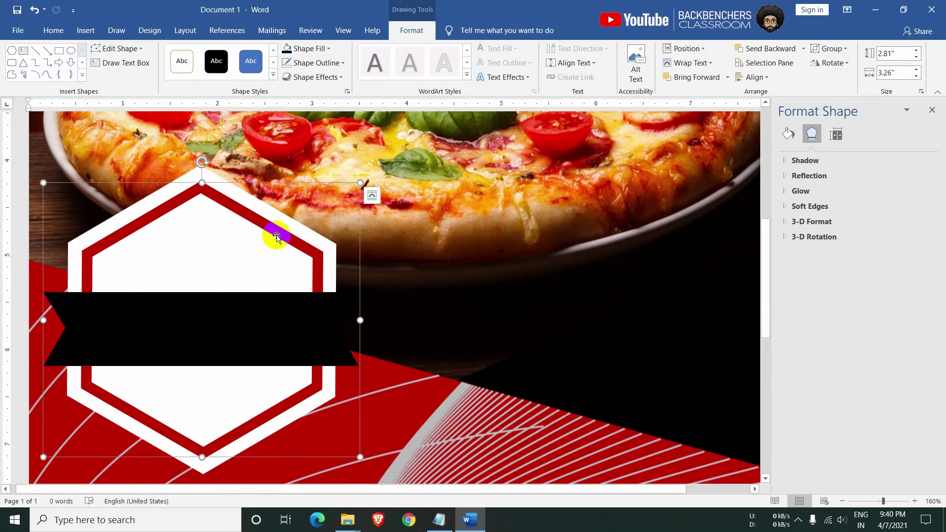
Draw a thick dark red vertical line inside the hexagon
left_click(86, 31)
left_click(175, 65)
left_click(184, 107)
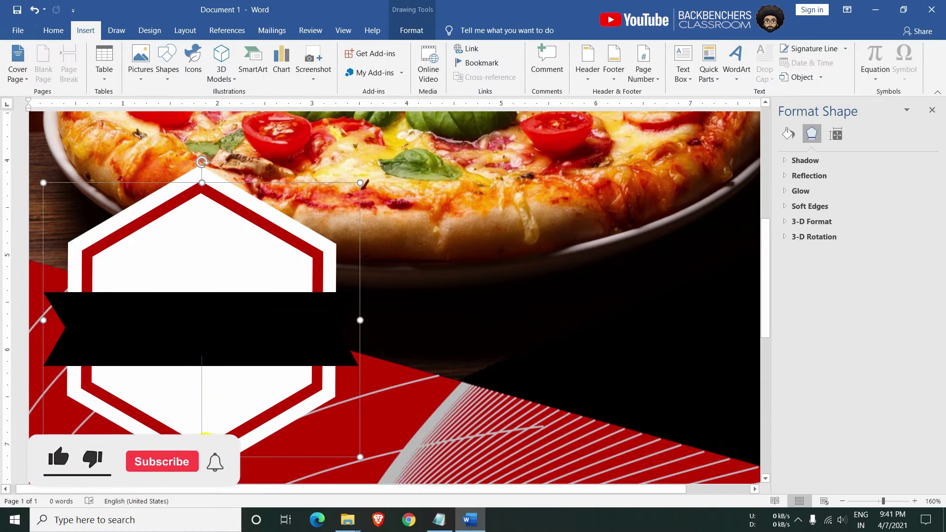
left_click_drag(201, 356, 202, 434)
left_click(787, 134)
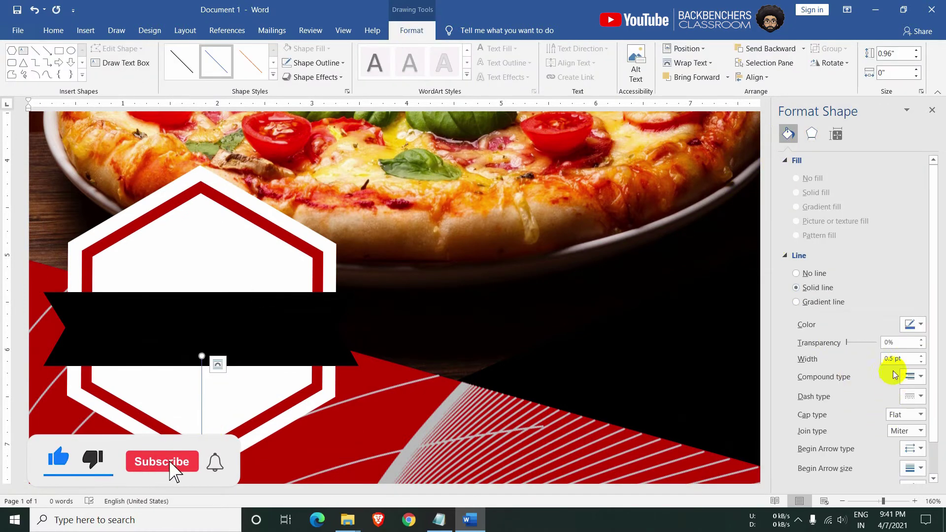
left_click(919, 324)
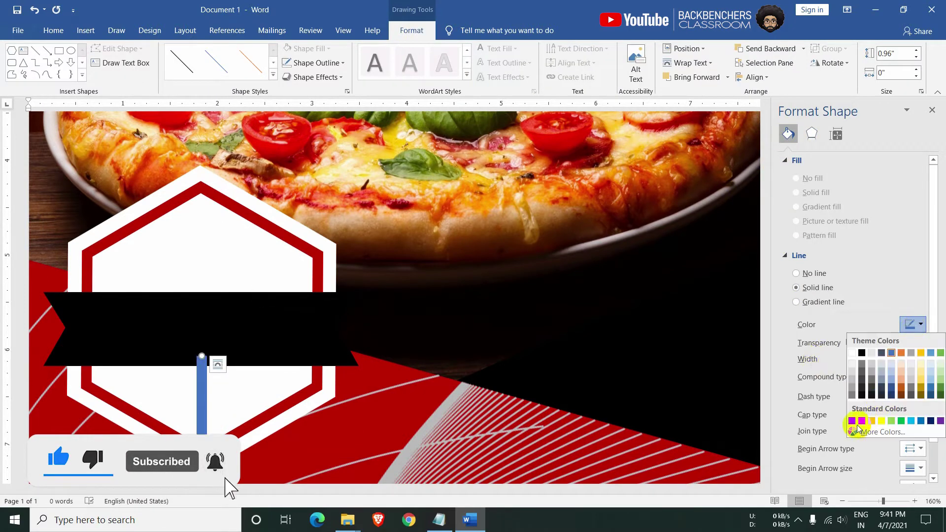
left_click(861, 421)
Copy the red bar to the right and to the left, undoing an extra taller bar
scroll(258, 369, "up", 9, "ctrl")
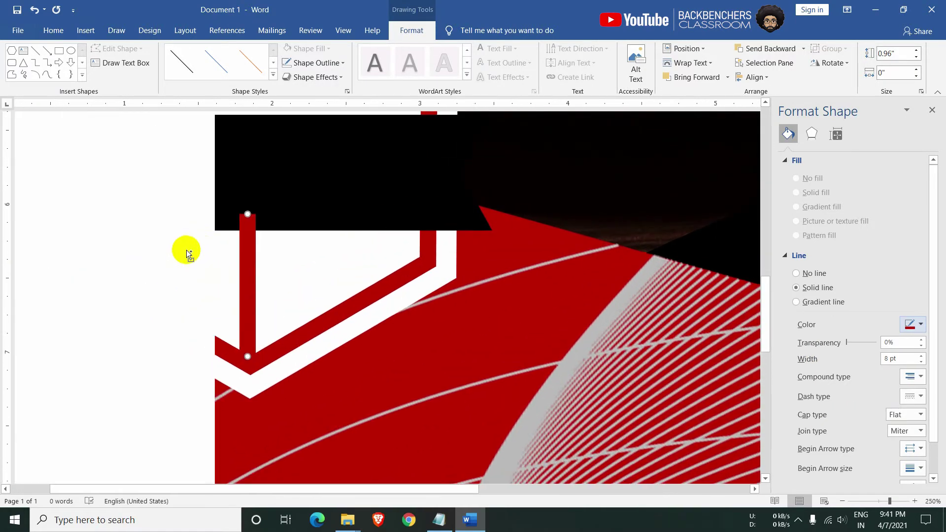
scroll(186, 250, "up", 1, "ctrl")
left_click_drag(249, 296, 356, 233)
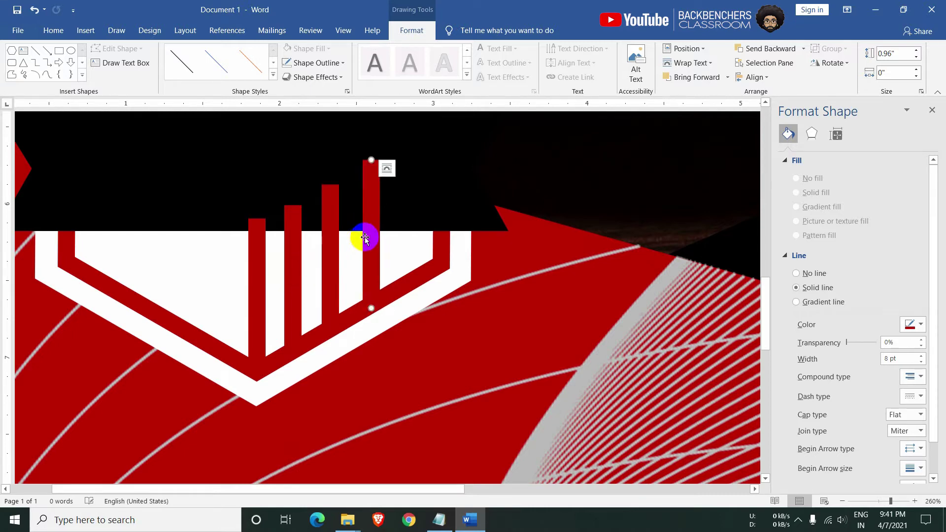
left_click_drag(365, 238, 395, 220)
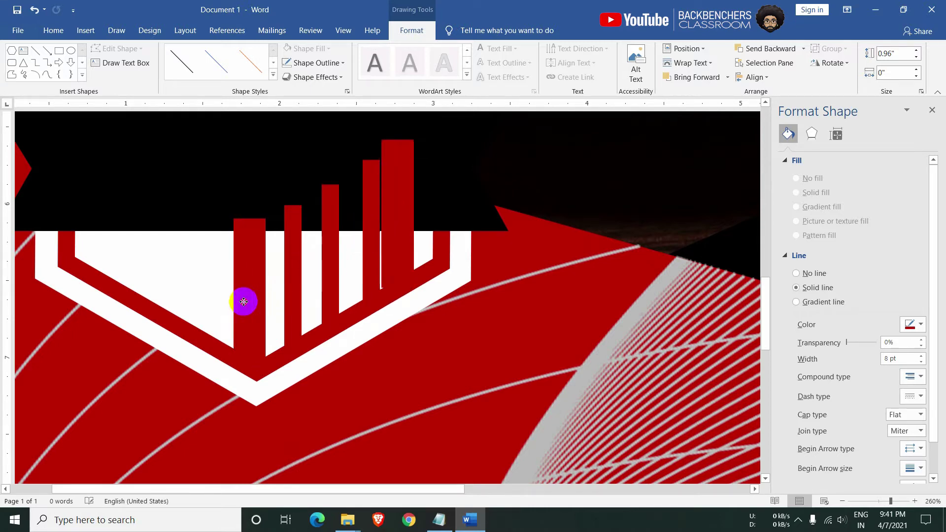
key("ctrl+z")
key("ctrl+z")
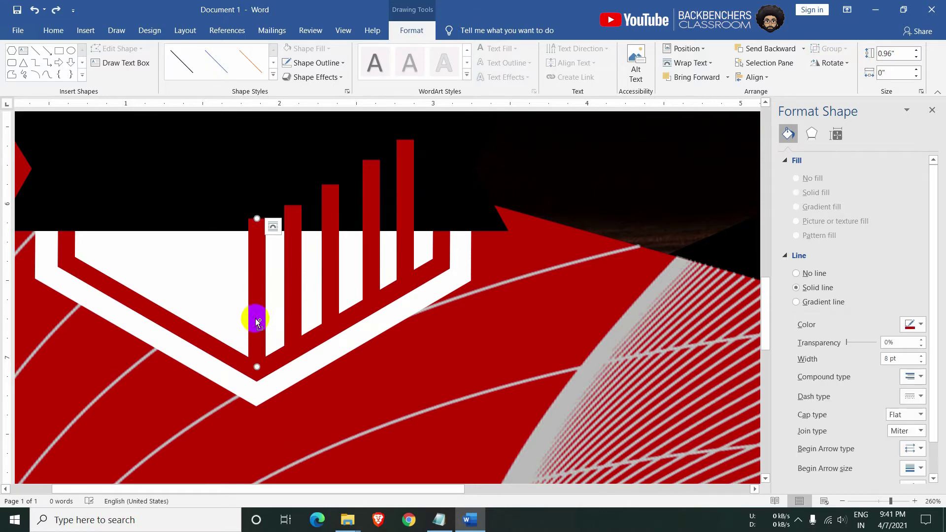
mouse_move(257, 322)
left_mouse_down()
mouse_move(188, 281)
mouse_move(130, 264)
mouse_move(100, 233)
mouse_move(187, 278)
left_mouse_up()
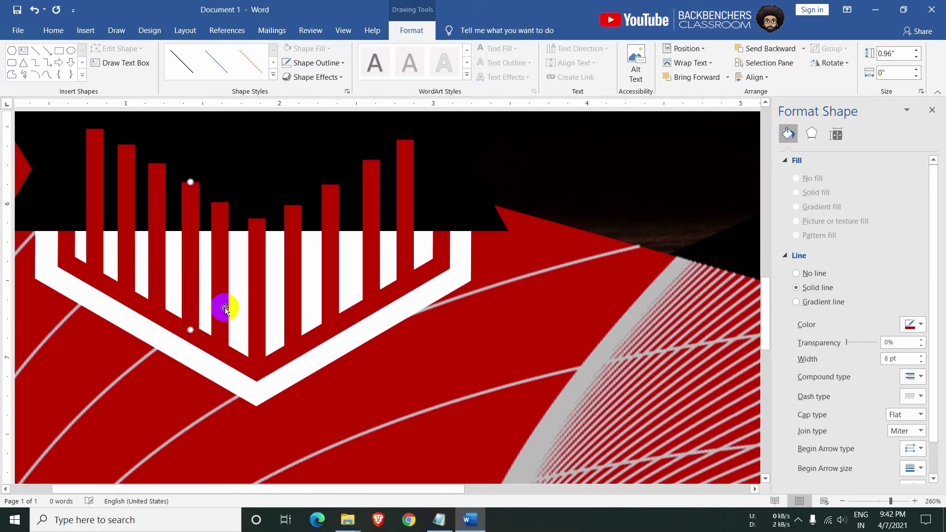
Group all the red bars into one object
left_click(102, 234)
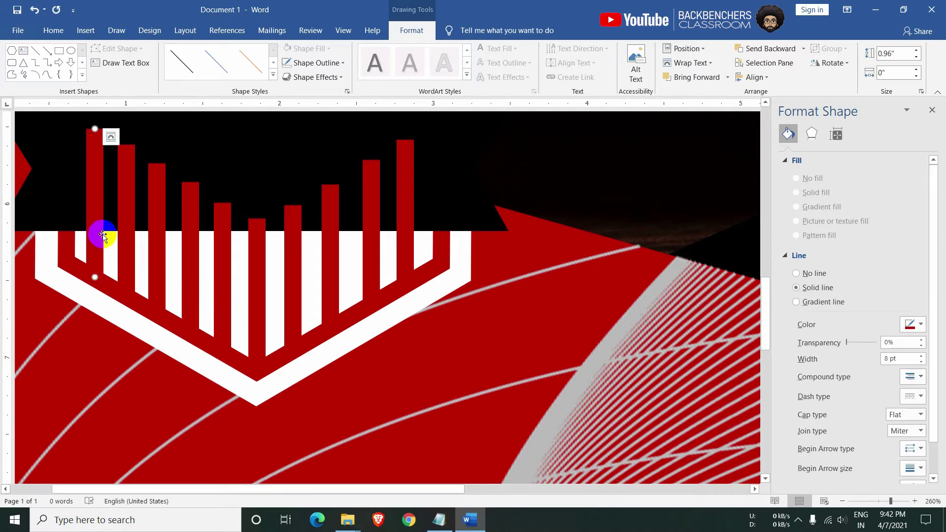
left_click(184, 262, "shift")
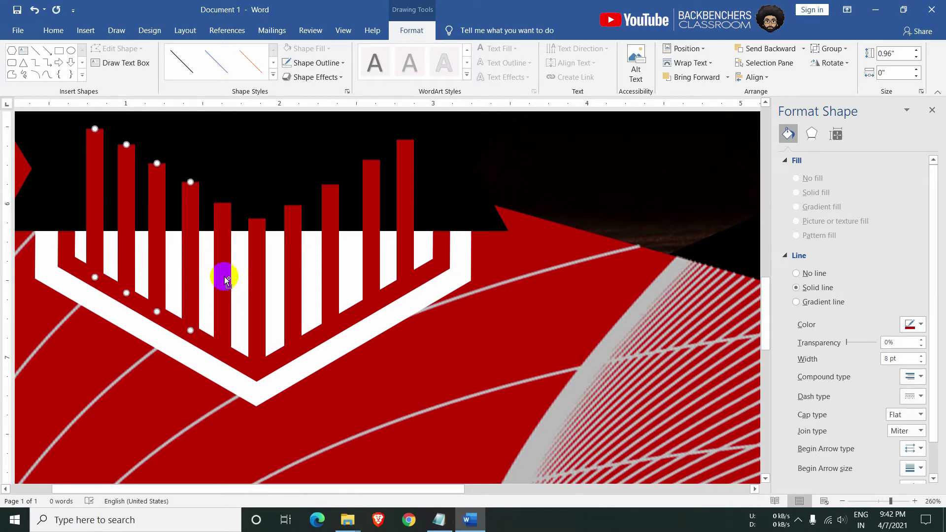
left_click(294, 271, "shift")
left_click(329, 243, "shift")
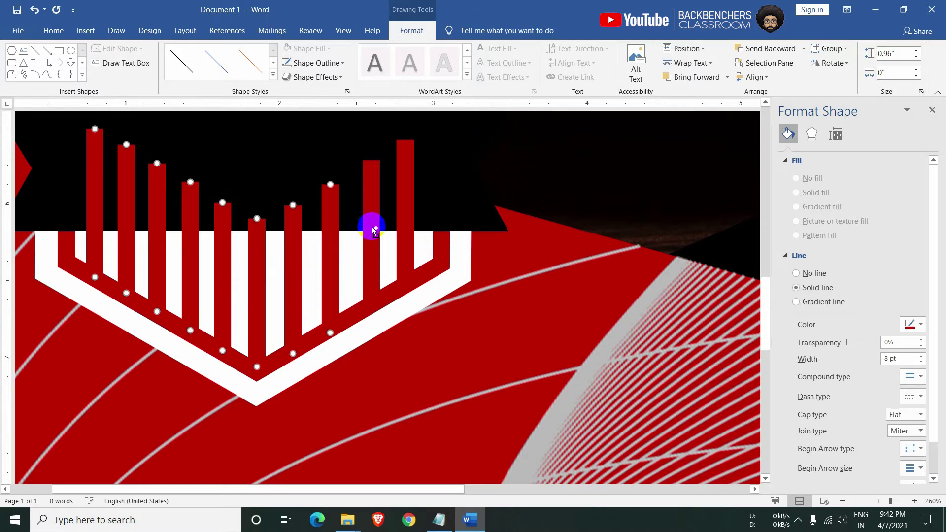
right_click(400, 209)
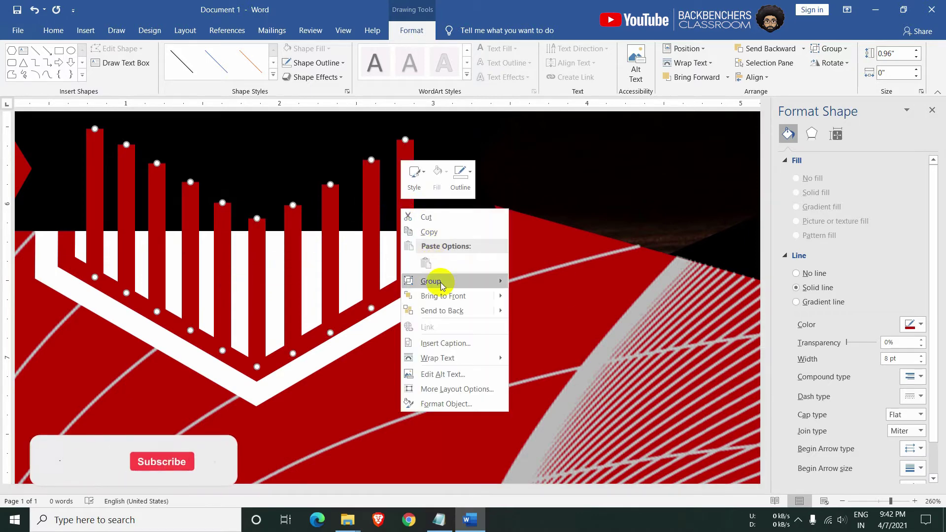
left_click(530, 279)
Nudge the striped shape into place inside the badge, beneath the black ribbon
scroll(345, 261, "up", 1)
left_click(429, 319)
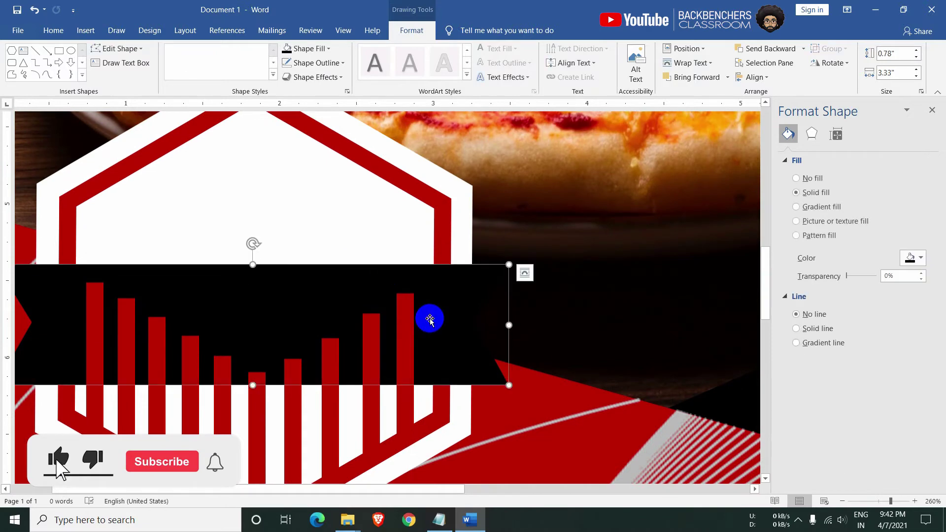
scroll(394, 267, "down", 7)
scroll(384, 269, "down", 10)
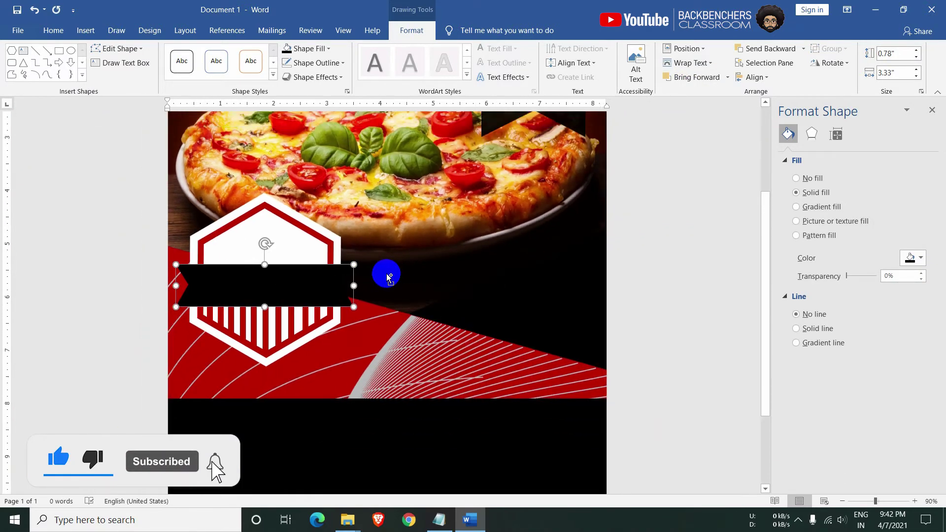
scroll(386, 274, "down", 2)
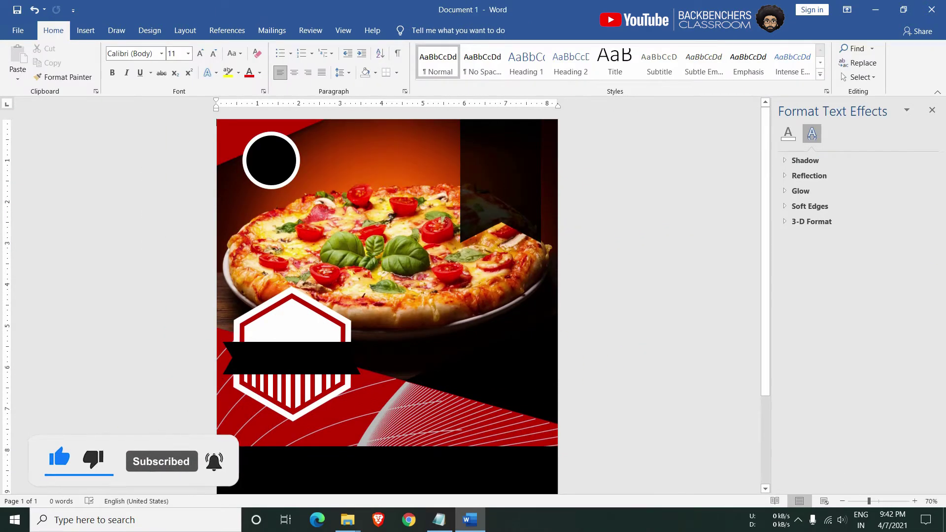
scroll(295, 355, "up", 1)
scroll(276, 389, "up", 5)
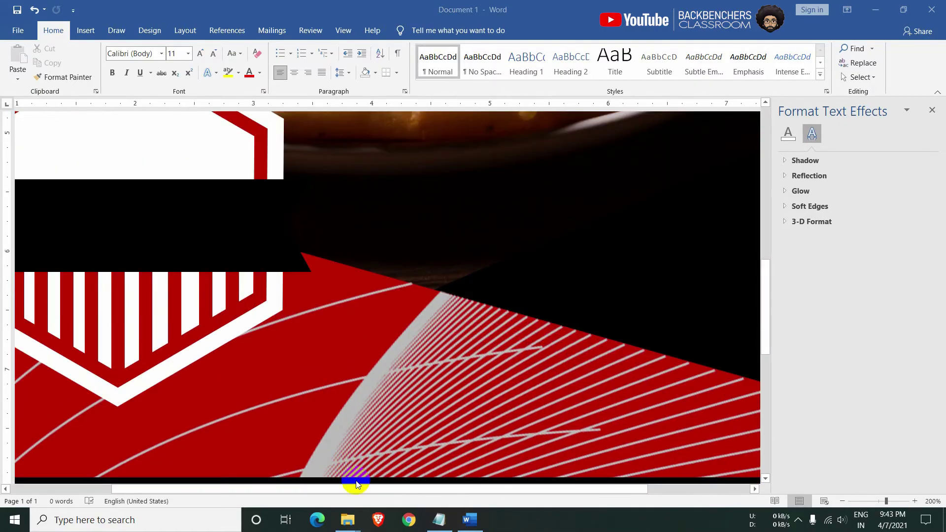
left_click_drag(356, 484, 256, 488)
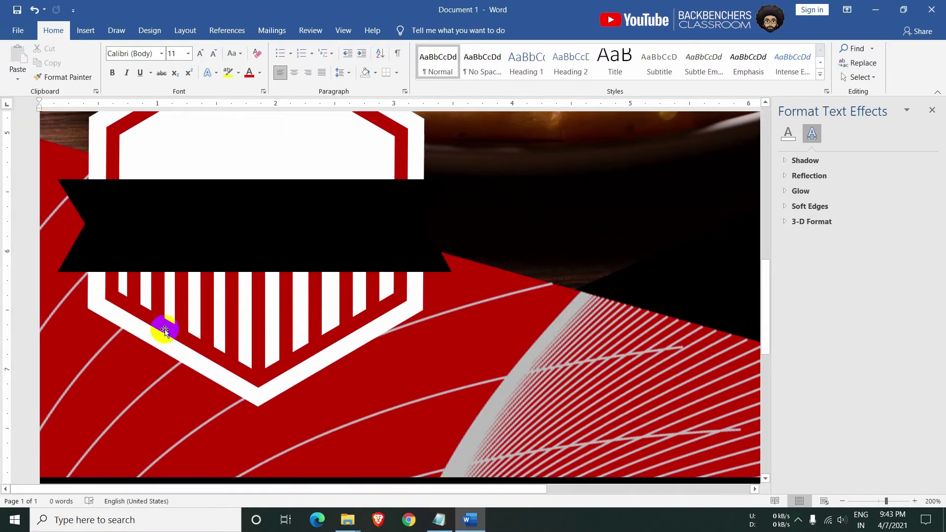
left_click(258, 313)
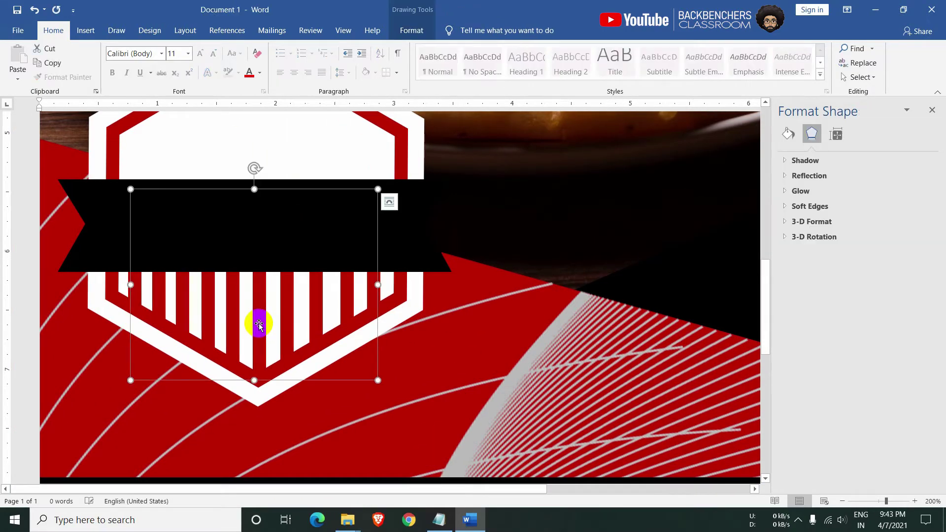
left_click_drag(259, 325, 259, 324)
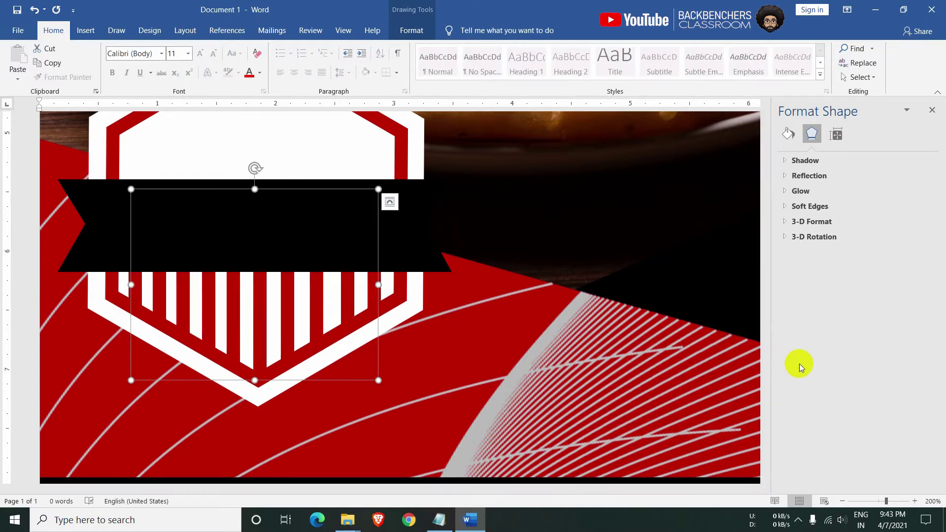
left_click(444, 388)
scroll(445, 390, "down", 12)
Add a dark red preset shadow to the top-right dark panel, with 19 pt blur and 78% transparency
scroll(445, 389, "down", 4)
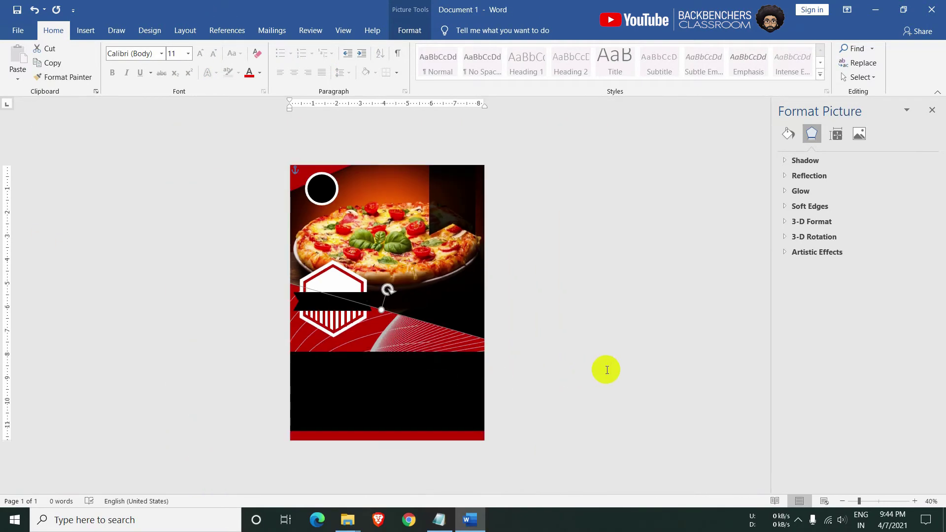
left_click(606, 370)
left_click(469, 188)
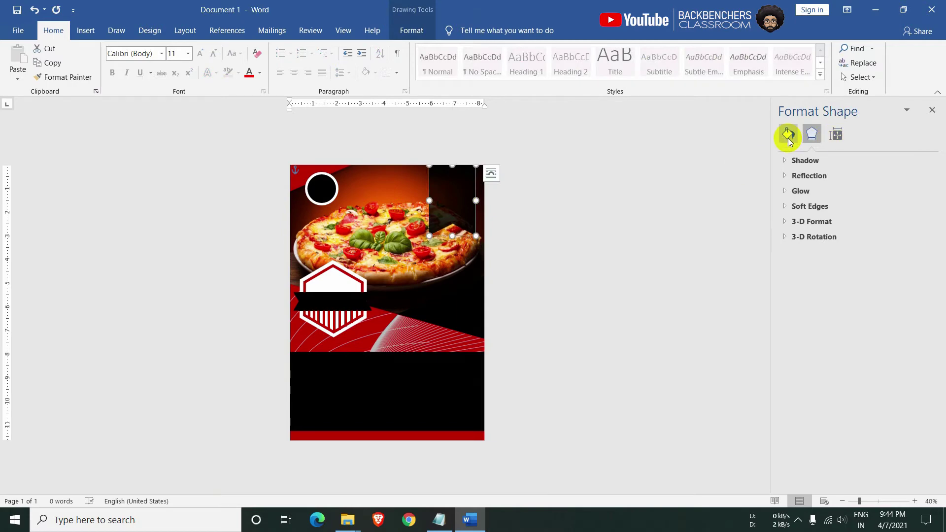
left_click(805, 160)
left_click(915, 176)
left_click(847, 300)
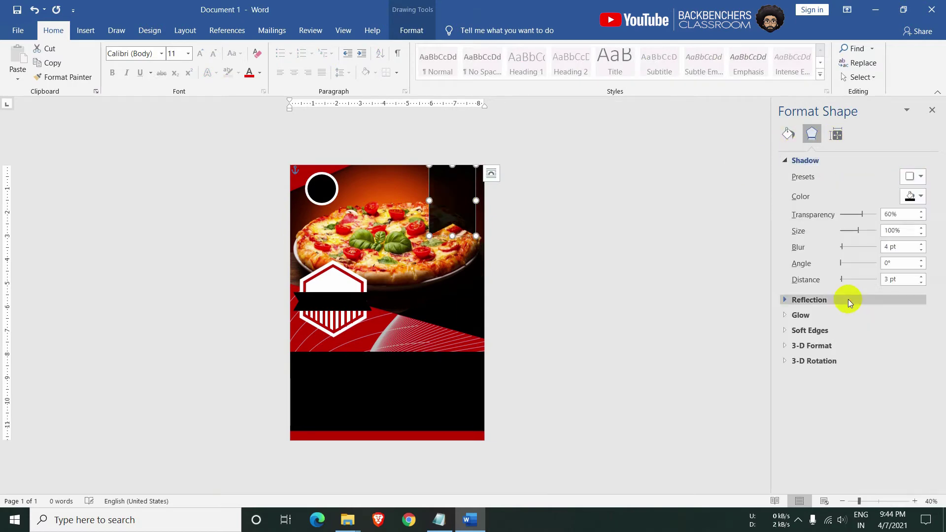
left_click(915, 196)
left_click(852, 293)
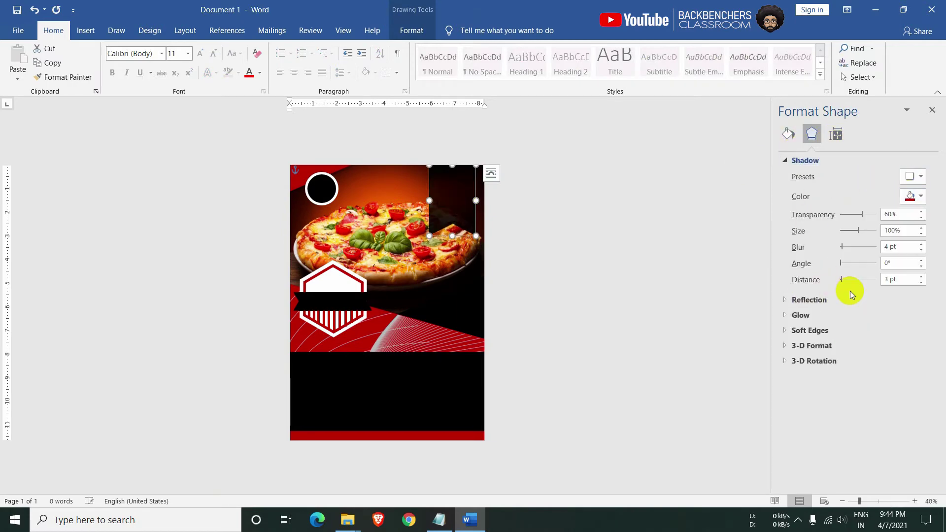
scroll(538, 200, "up", 8, "ctrl")
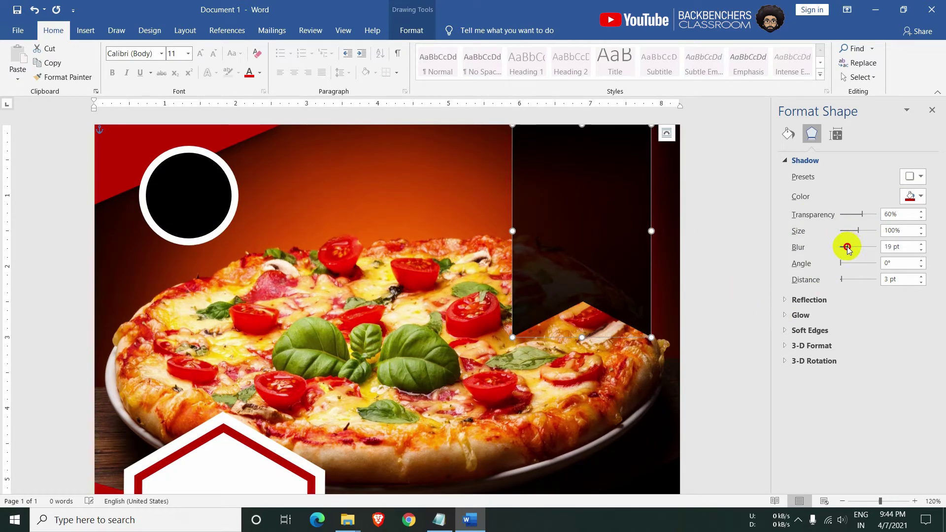
left_click_drag(848, 220, 862, 223)
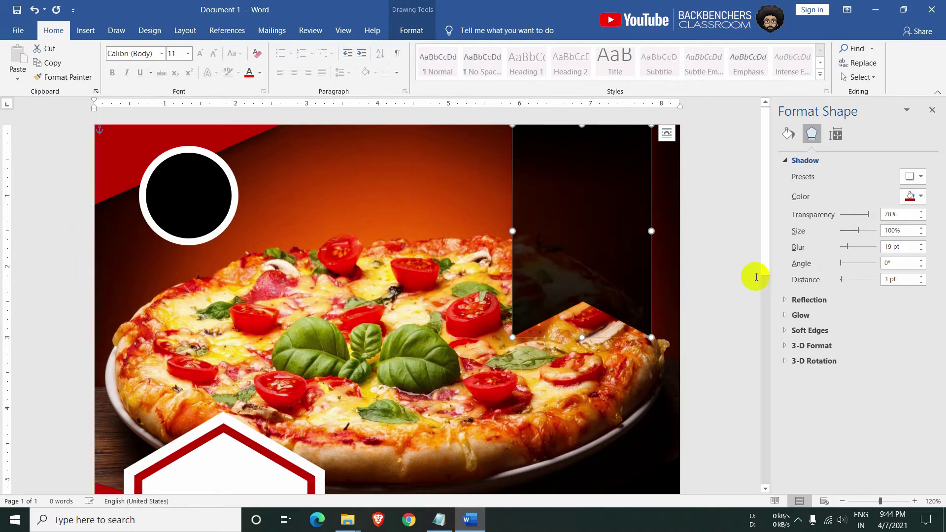
left_click(675, 327)
scroll(560, 317, "down", 8, "ctrl")
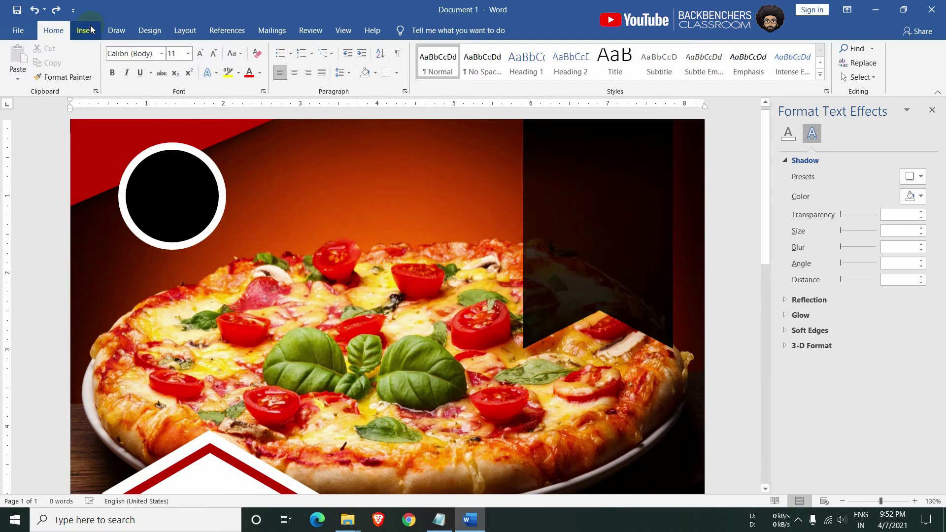
Add a 'YOUR' text box in the black circle and a copy below reading 'LOGO'
left_click(86, 30)
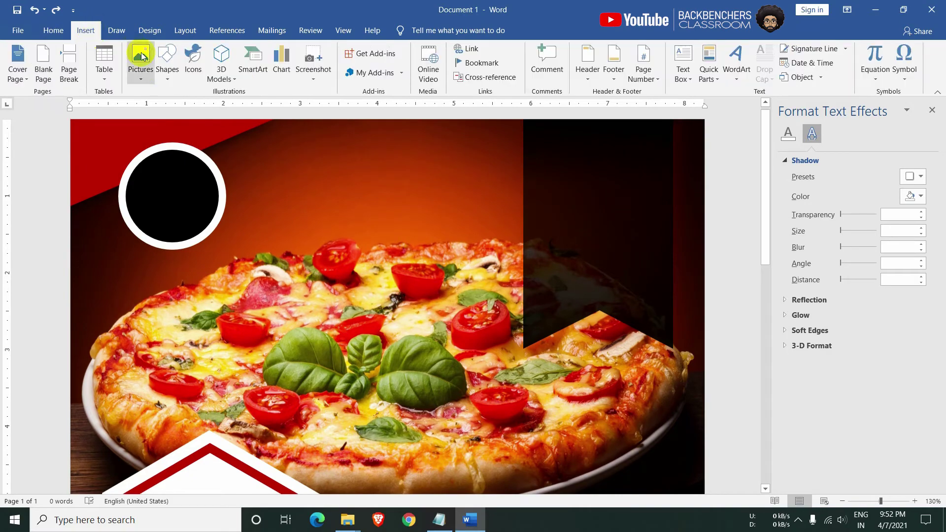
left_click(167, 62)
left_click(168, 105)
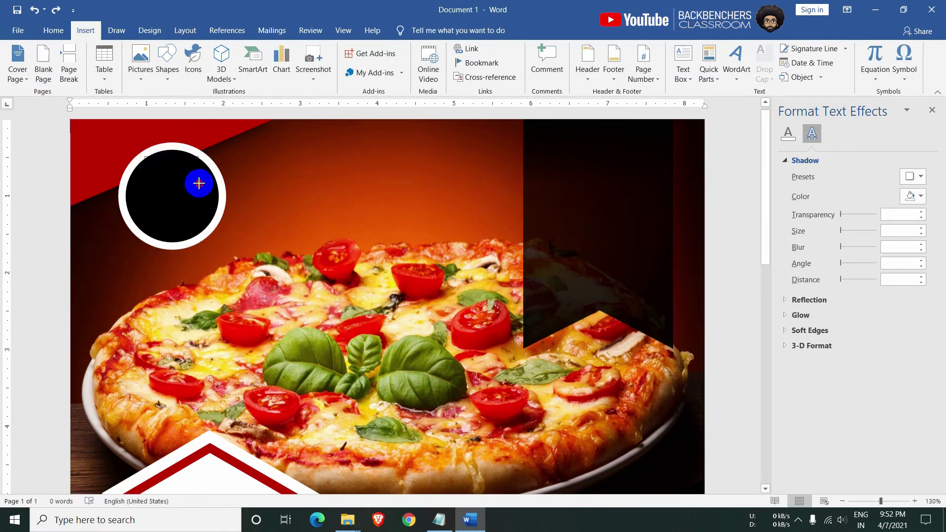
left_click_drag(144, 156, 205, 189)
type("YOU")
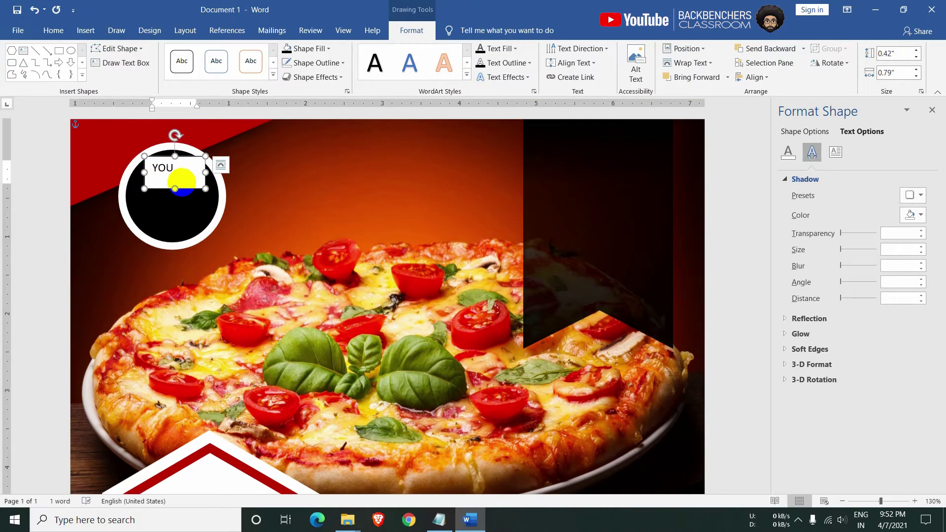
type("R")
left_click_drag(190, 192, 191, 226)
double_click(166, 203)
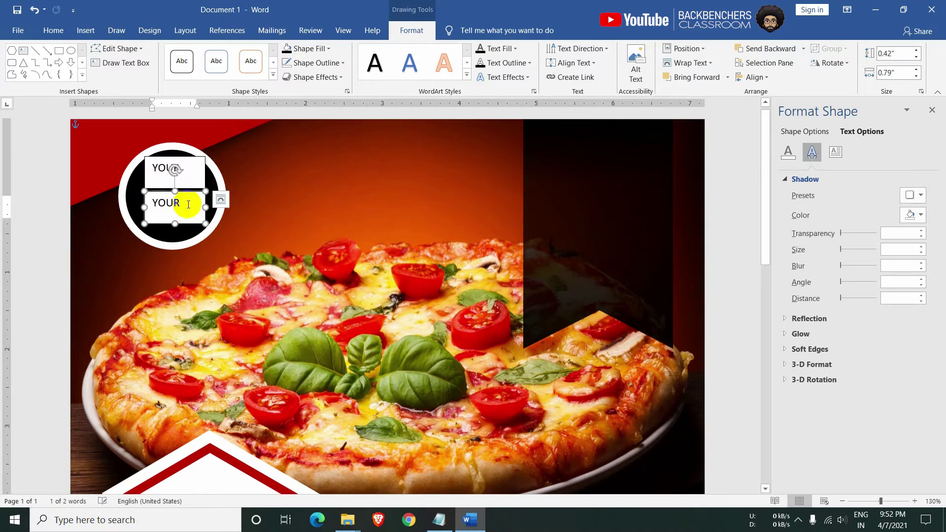
type("LOGO")
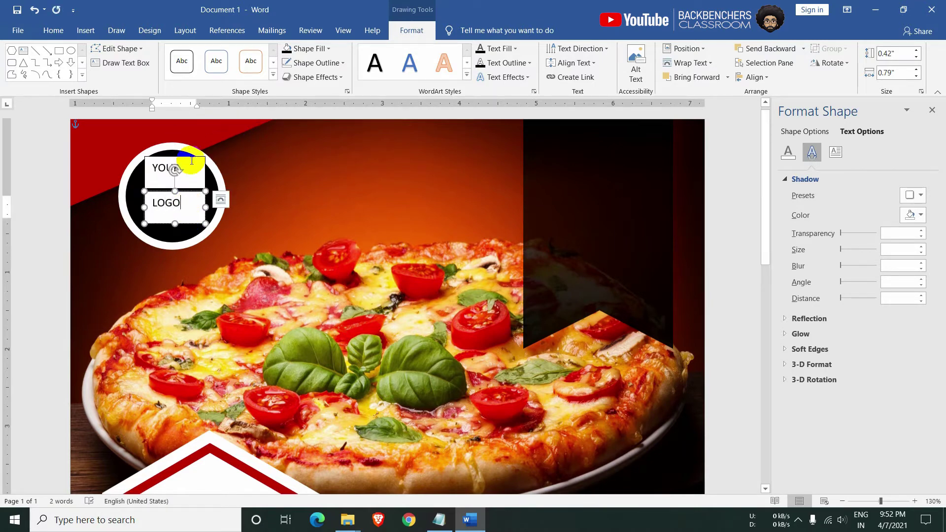
Recolour the YOUR text and remove its box's fill and outline
left_click(204, 161)
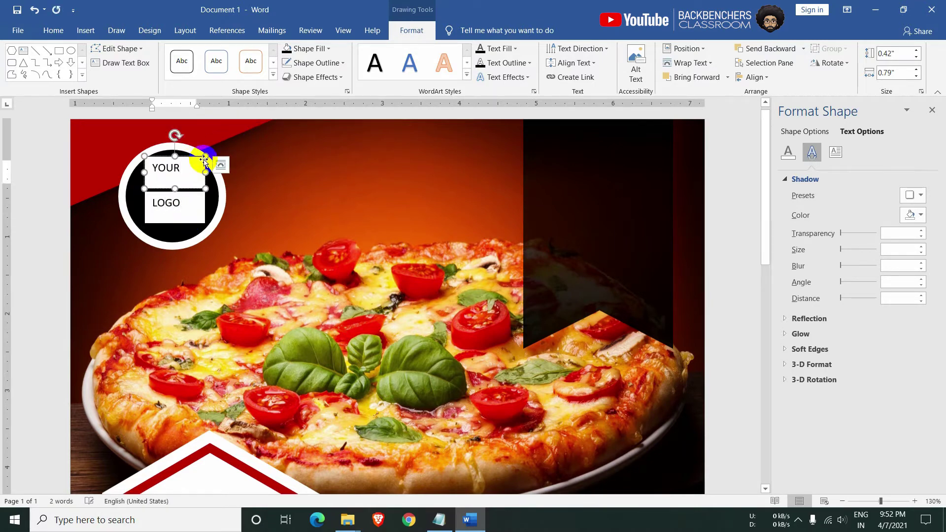
left_click(501, 50)
left_click(480, 91)
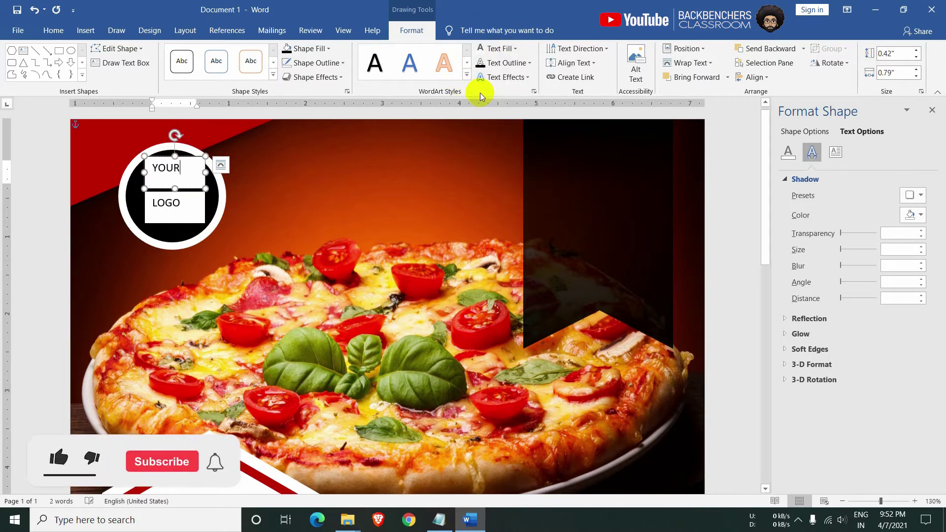
left_click(325, 50)
left_click(312, 158)
left_click(312, 63)
left_click(310, 169)
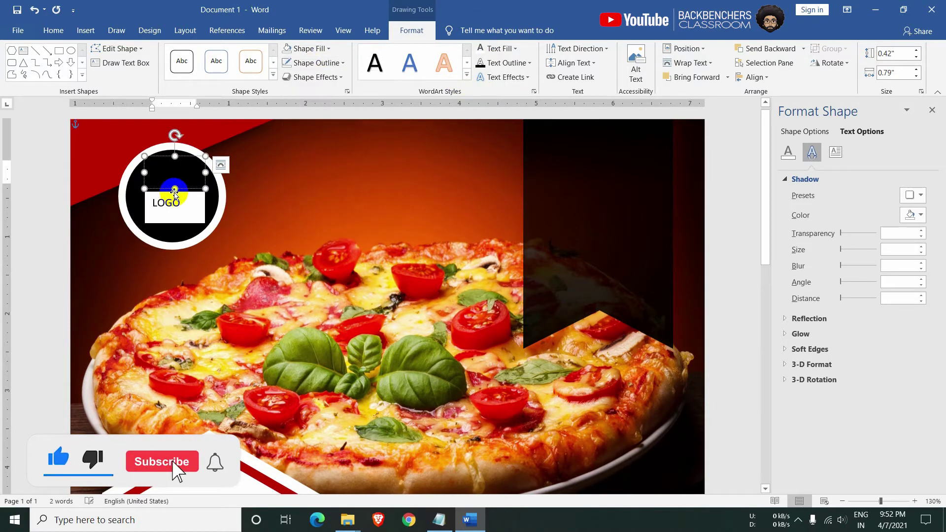
Warp the YOUR text to fill its box and make it white
left_click(505, 78)
mouse_move(519, 235)
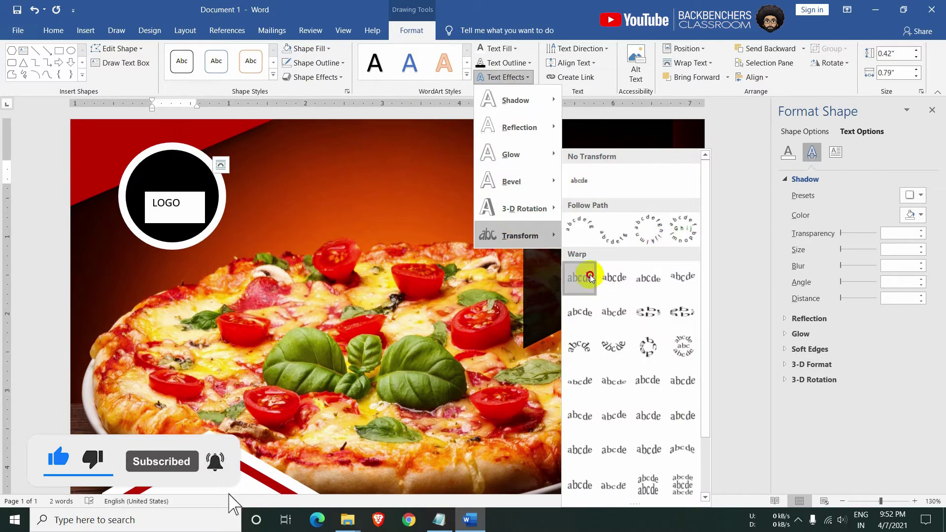
left_click(591, 279)
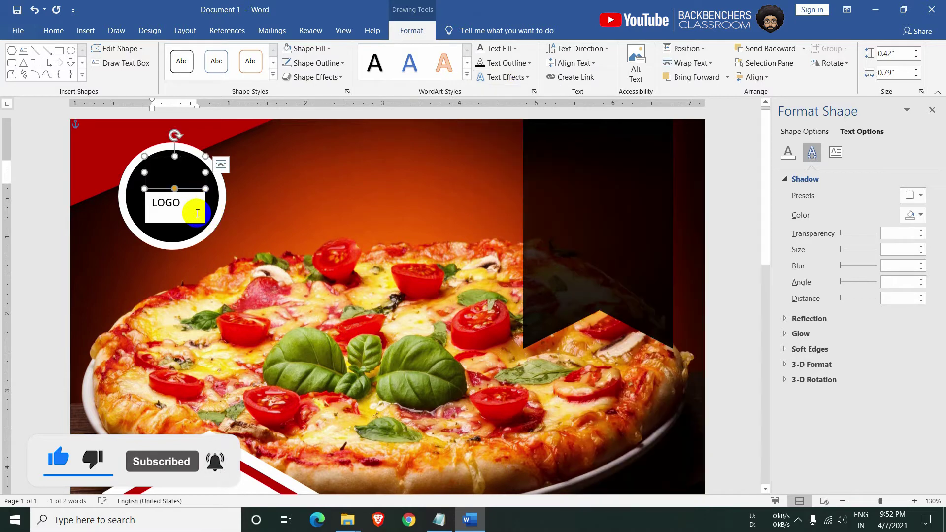
left_click(481, 48)
left_click(202, 207)
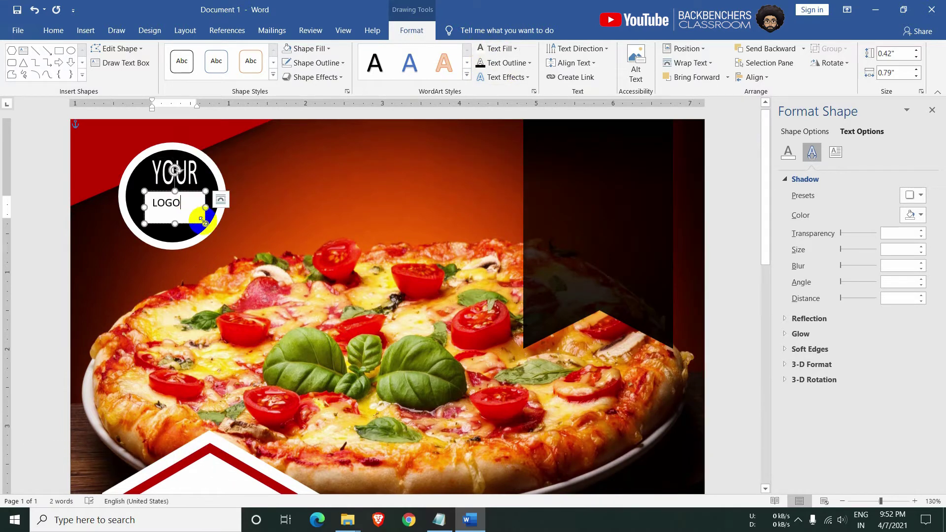
Give the LOGO box a black fill and warp its text to match YOUR, coloured yellow
left_click(289, 48)
left_click(481, 48)
left_click(505, 77)
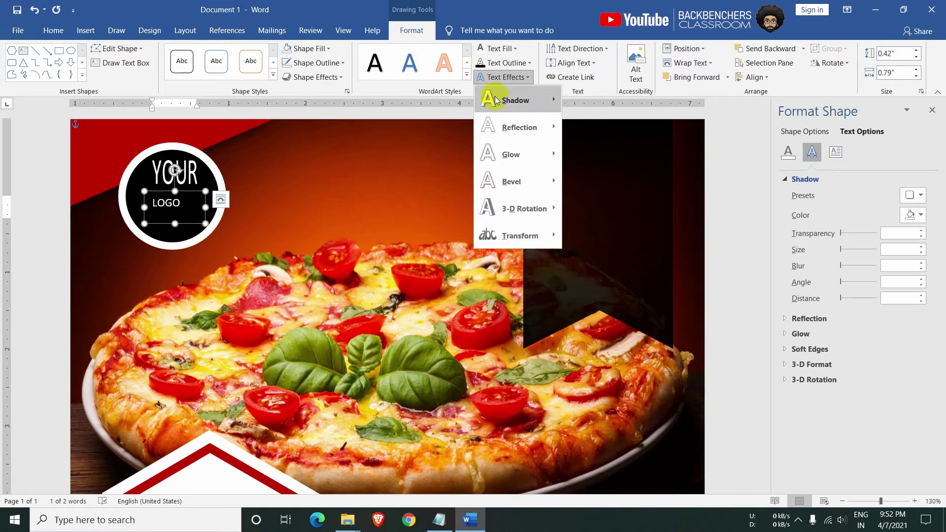
left_click(591, 279)
left_click(166, 197)
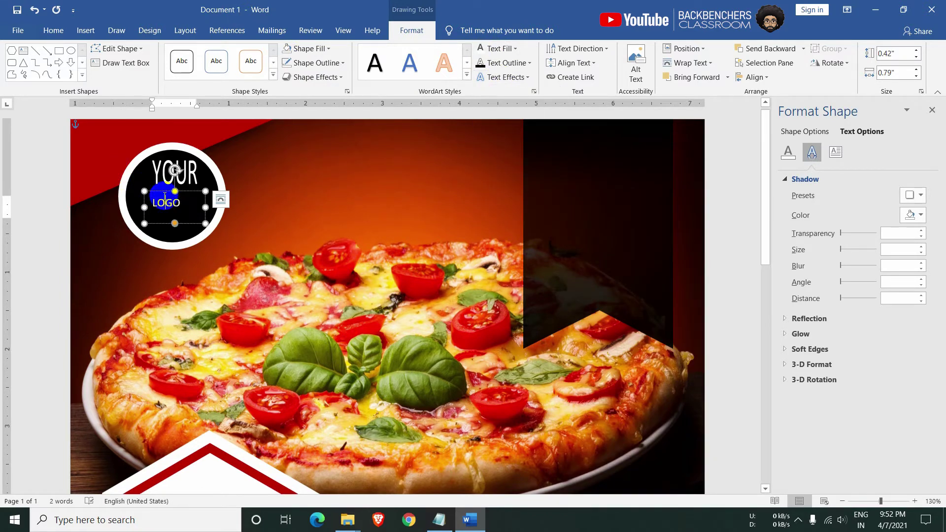
left_click(515, 49)
left_click(498, 168)
Make the LOGO lettering bold
left_click(182, 170)
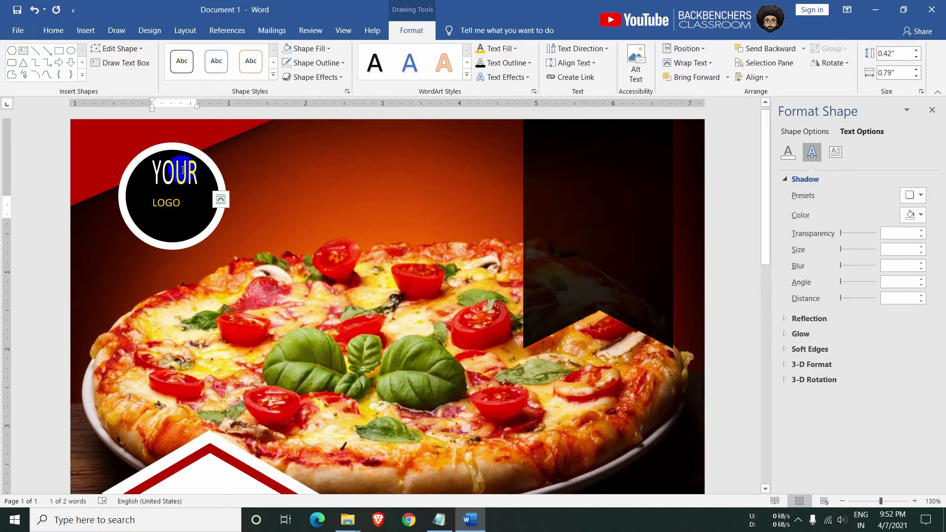
scroll(182, 170, "up", 8, "ctrl")
left_click(53, 30)
left_click(112, 72)
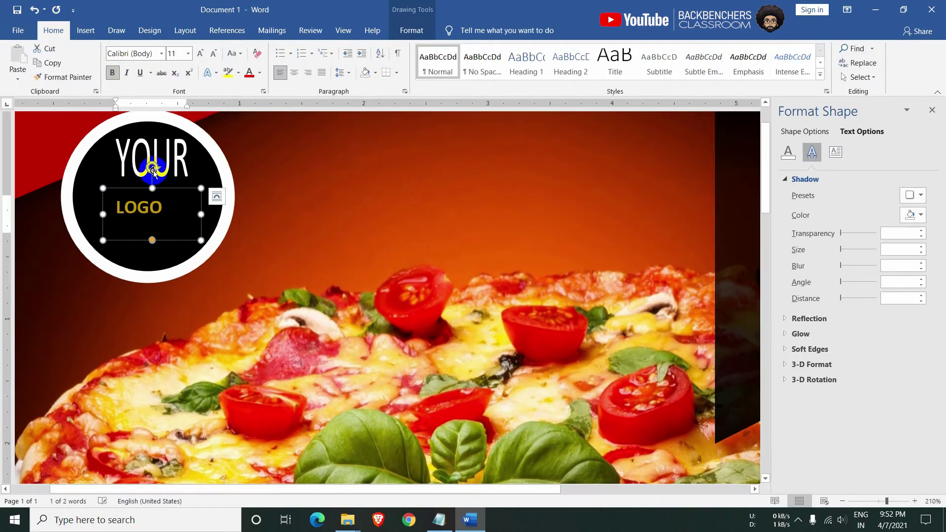
left_click(153, 170)
Resize the YOUR and LOGO text boxes to reshape their warped lettering
left_click(137, 133)
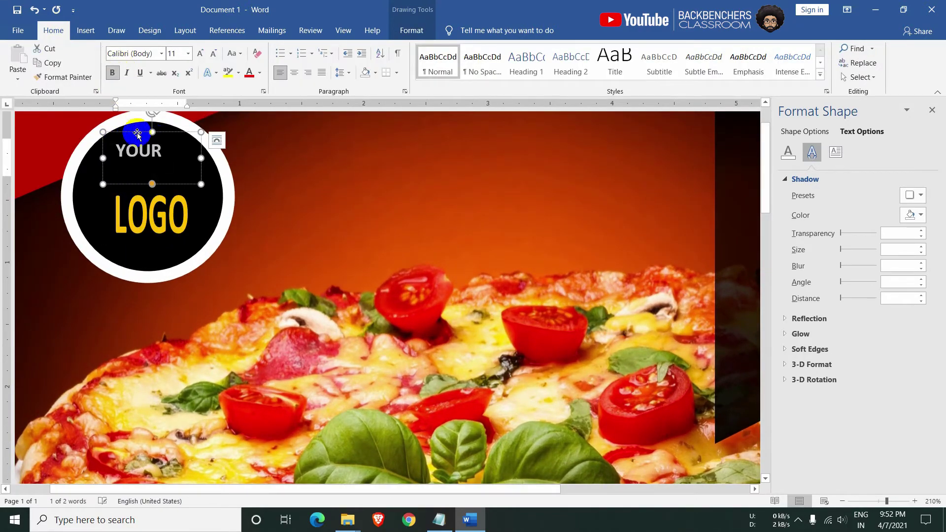
left_click_drag(151, 131, 151, 143)
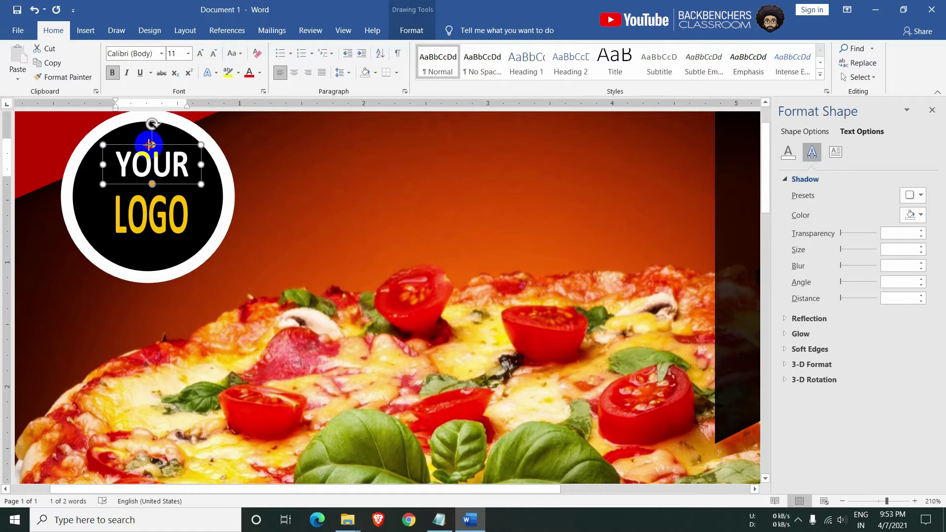
left_click(104, 215)
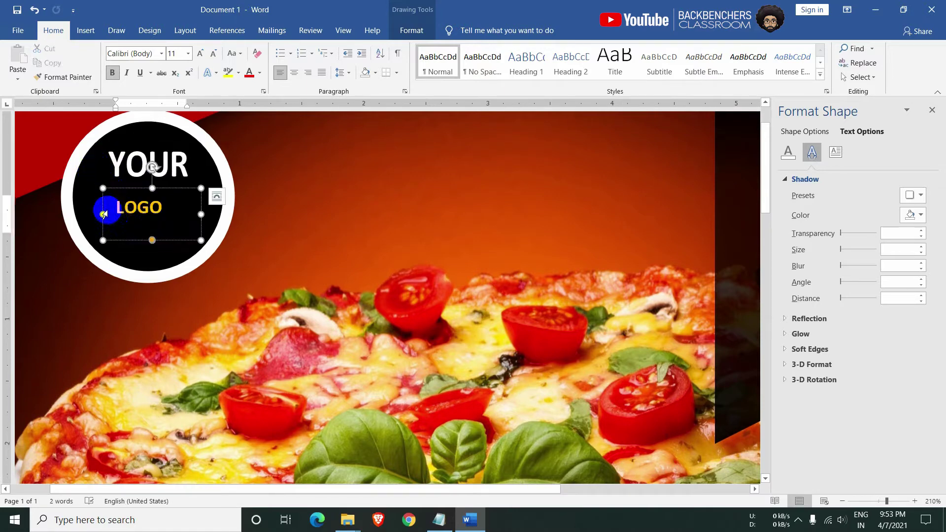
left_click_drag(103, 215, 89, 215)
double_click(148, 235)
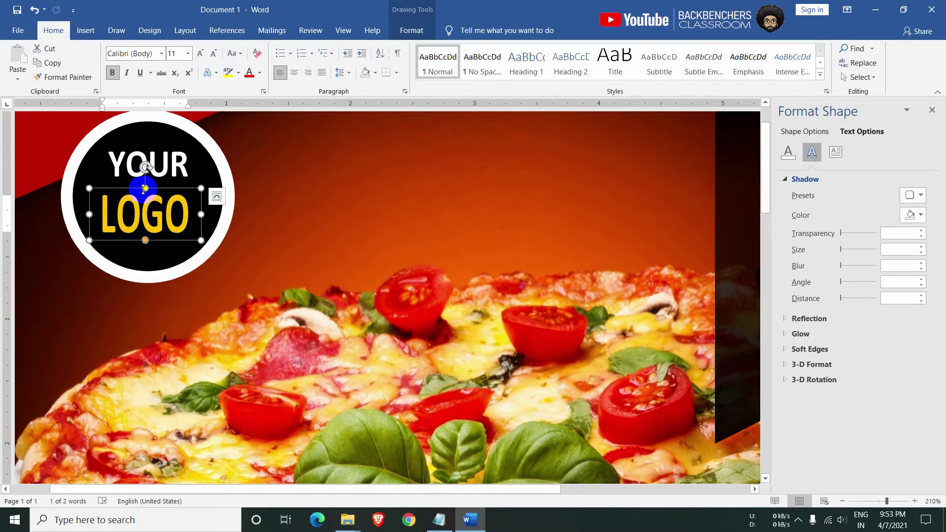
mouse_move(144, 189)
left_mouse_down()
mouse_move(141, 205)
mouse_move(145, 190)
left_mouse_up()
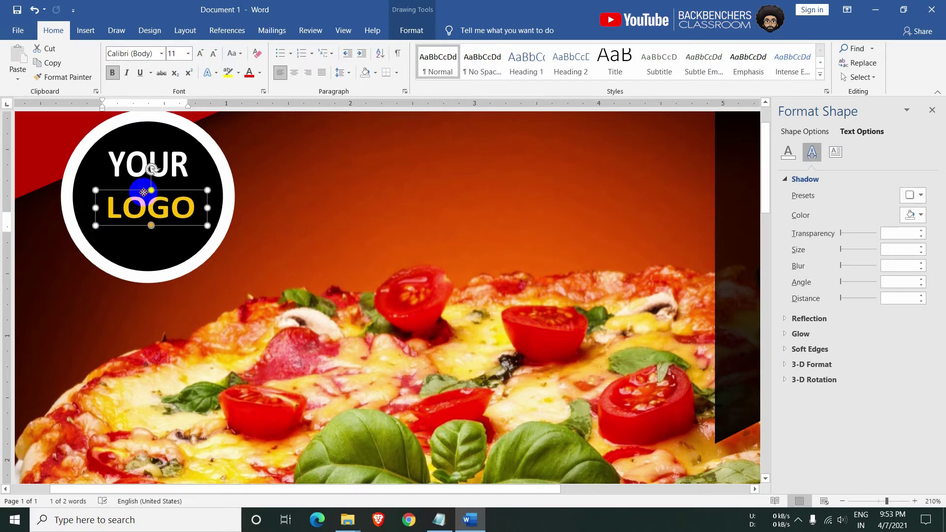
Move YOUR down closer to LOGO and shift both words left within the badge
left_click(150, 143)
left_click_drag(150, 143, 148, 153)
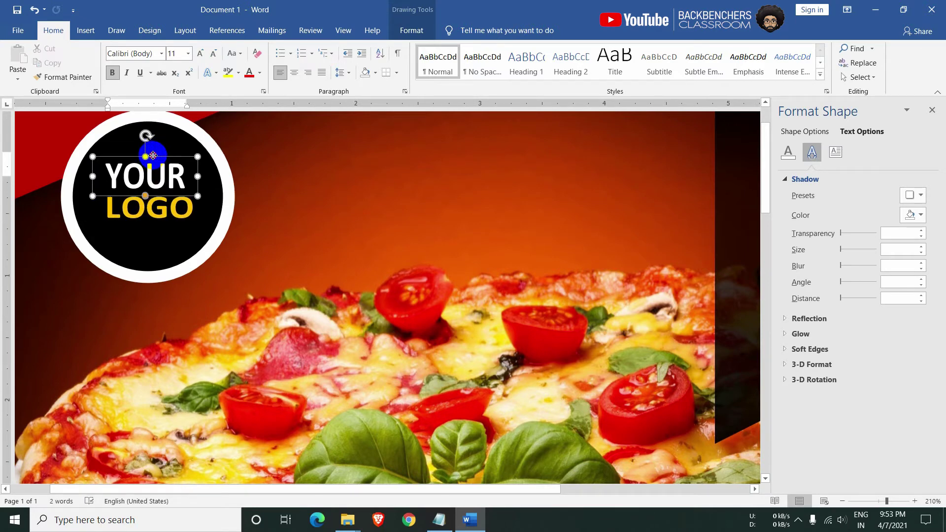
double_click(183, 171)
scroll(183, 171, "down", 5, "ctrl")
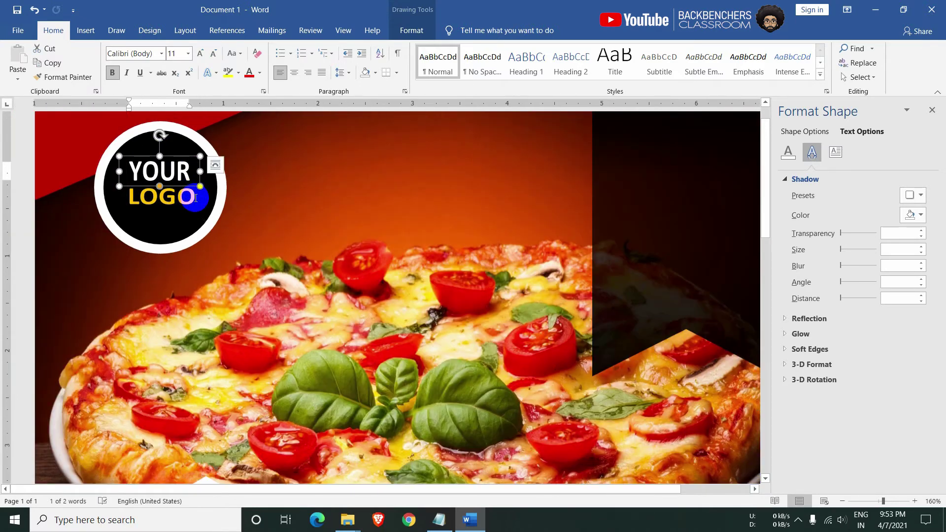
left_click(185, 208, "shift")
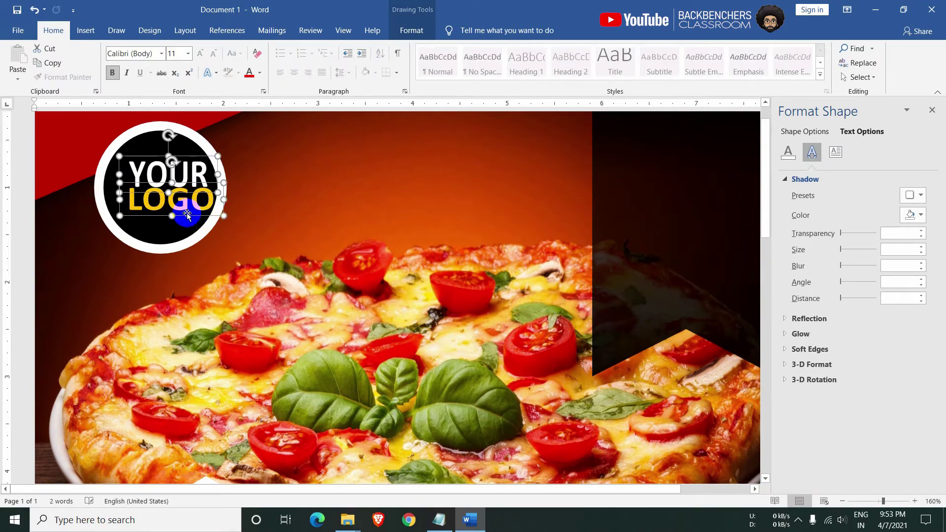
left_click_drag(186, 220, 179, 218)
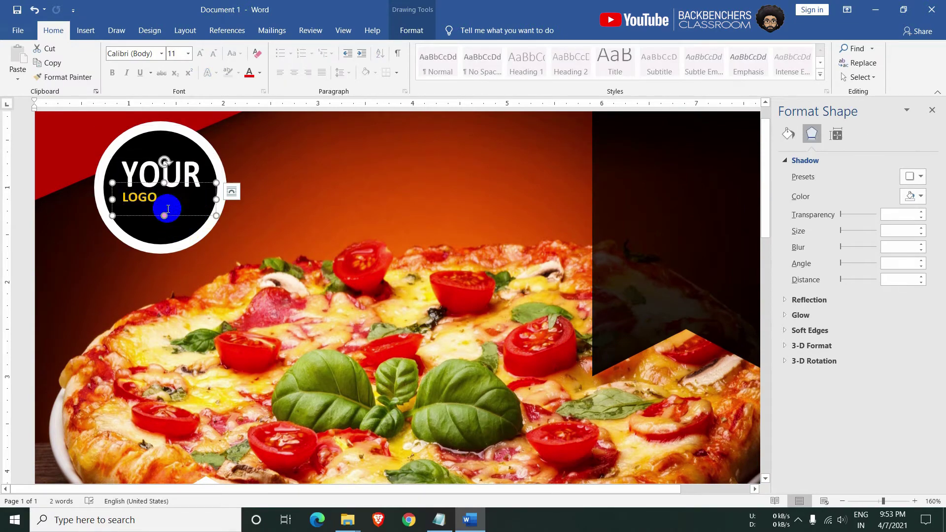
Nudge LOGO slightly right and down so it sits centred below YOUR
left_click(173, 215)
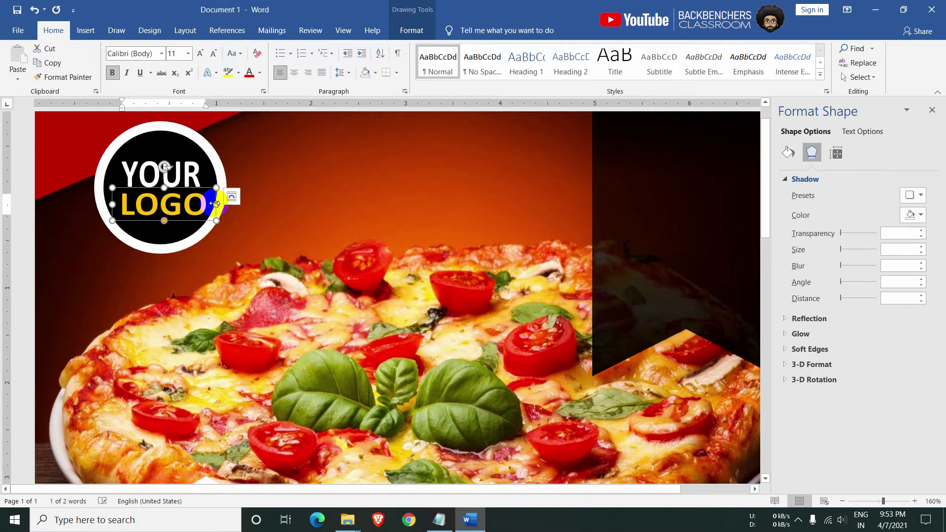
left_click_drag(207, 214, 209, 217)
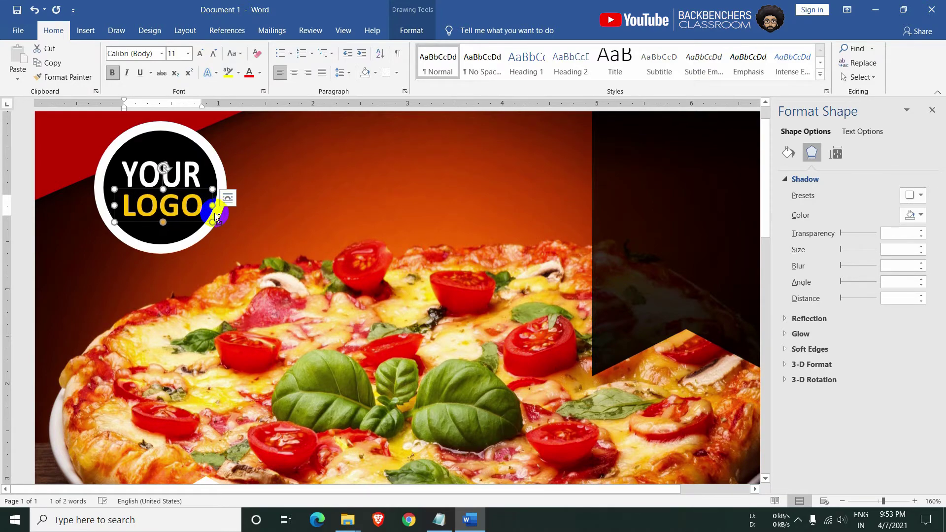
scroll(697, 268, "down", 5)
left_click(689, 268)
scroll(682, 268, "up", 2)
scroll(767, 143, "up", 2)
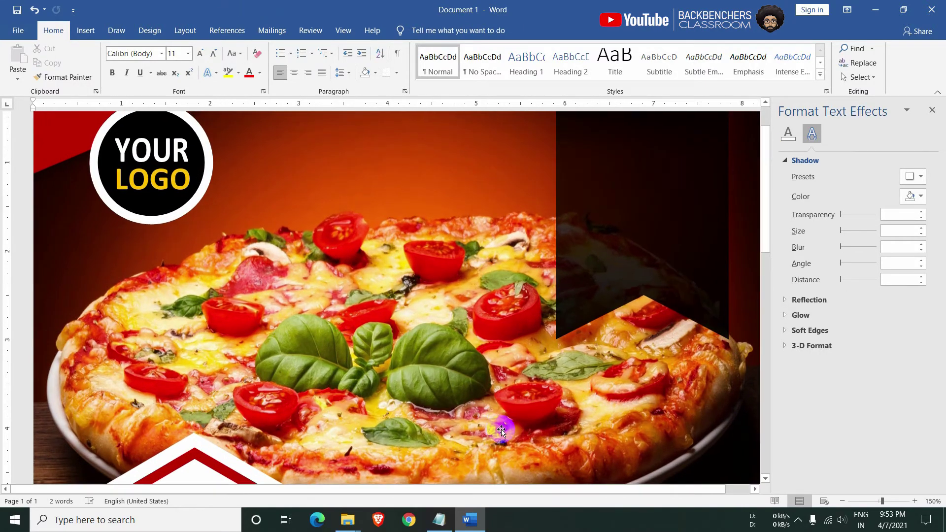
scroll(501, 463, "up", 2)
scroll(502, 488, "right", 1)
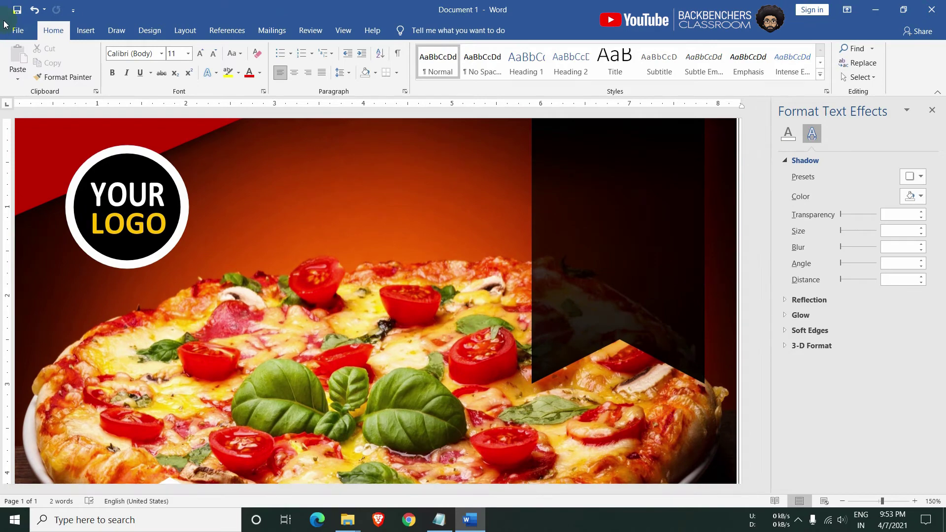
Draw a tall narrow isosceles triangle at the panel's top with white fill and no outline
left_click(86, 30)
left_click(167, 64)
left_click(245, 106)
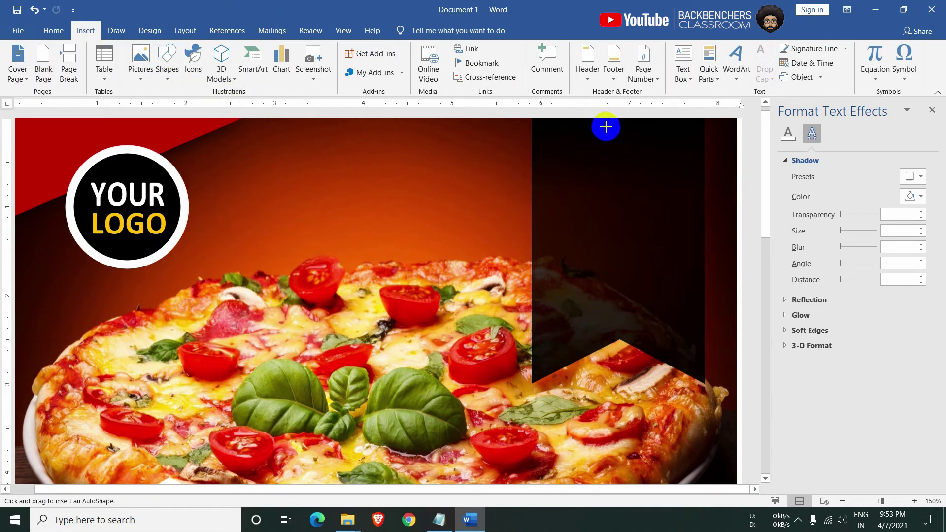
left_click_drag(612, 127, 623, 176)
left_click(303, 49)
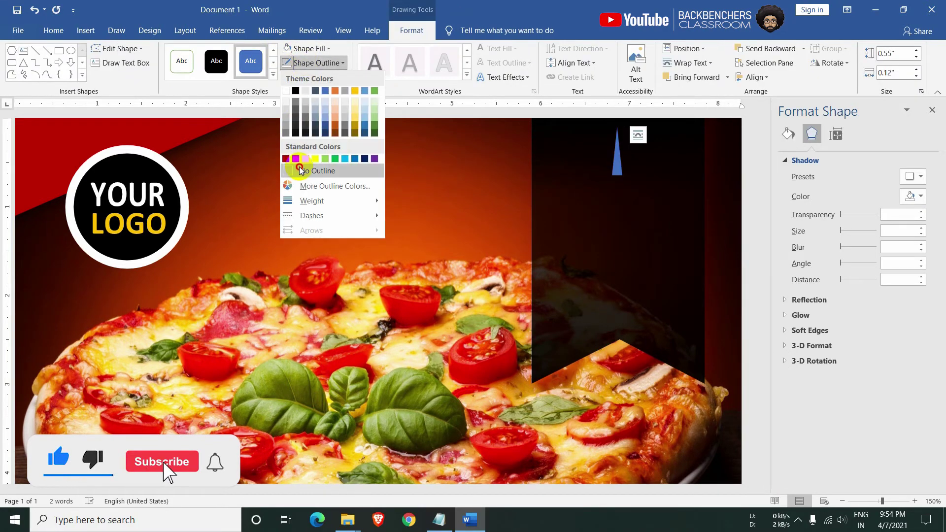
left_click(285, 76)
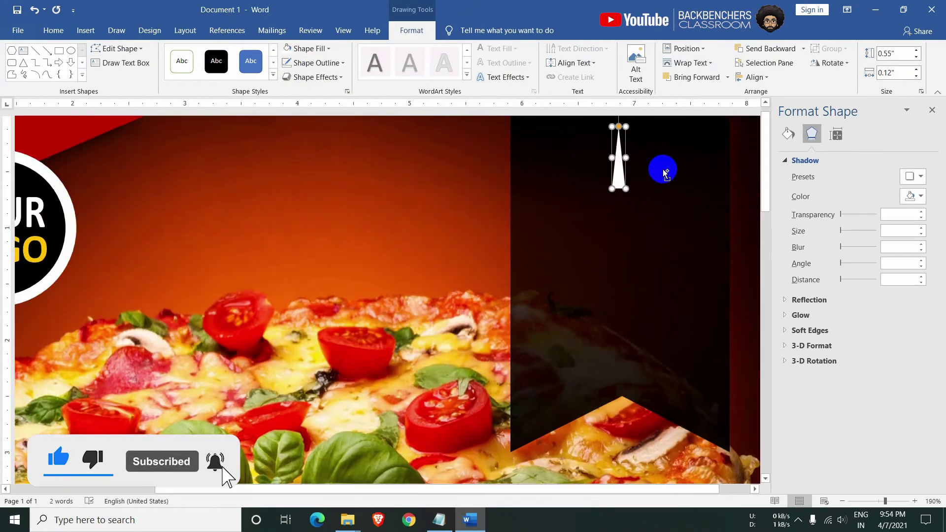
Duplicate the white spike, tilting the copy clockwise and shortening it beside the first
scroll(617, 153, "up", 6, "ctrl")
left_click_drag(620, 176, 653, 172, "ctrl")
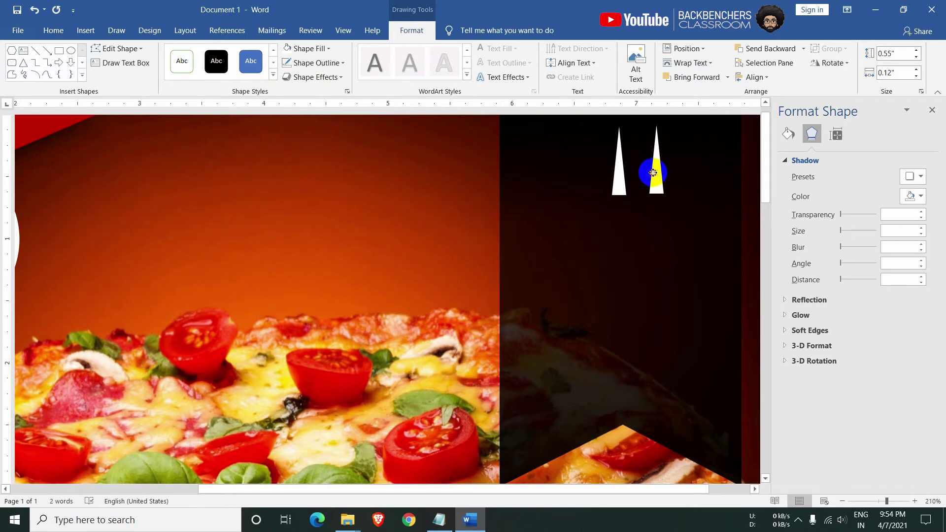
left_click_drag(658, 130, 656, 155)
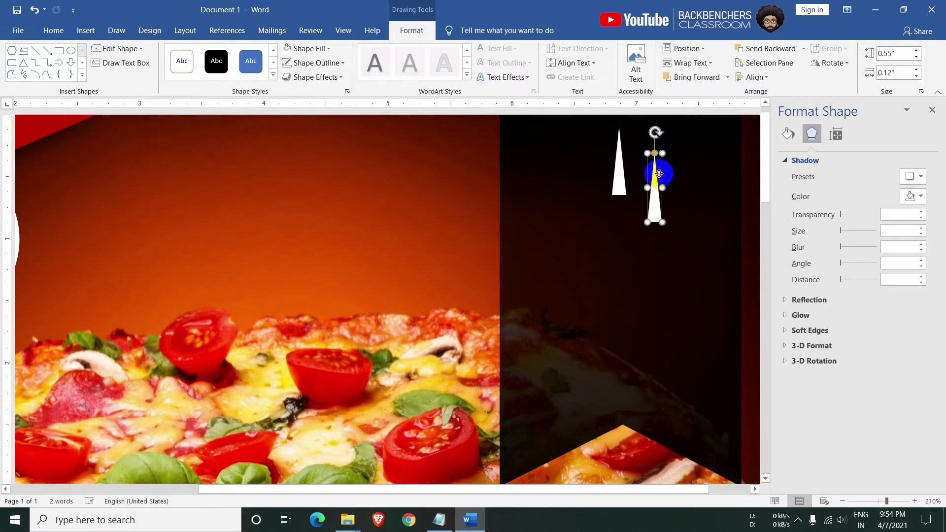
left_click(673, 134)
scroll(673, 134, "right", 2)
left_click(595, 194)
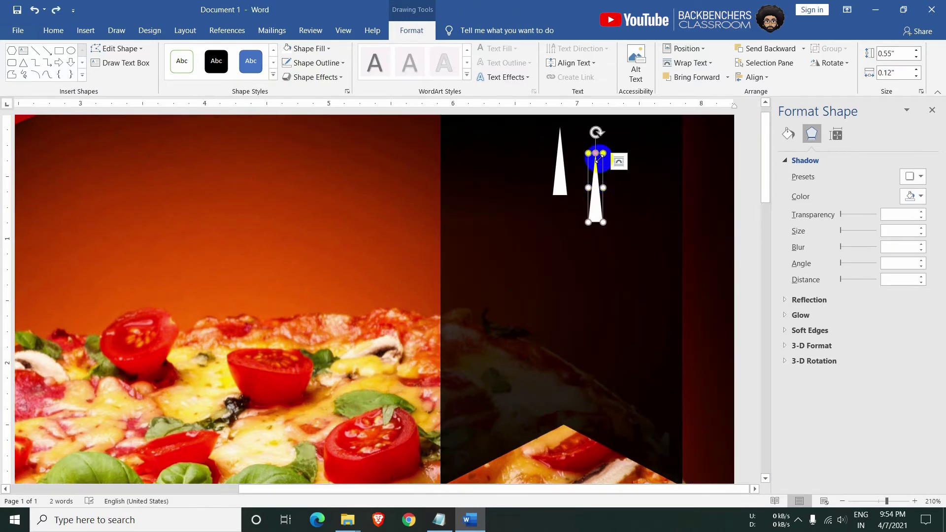
left_click_drag(595, 131, 607, 134)
left_click_drag(590, 205, 595, 187)
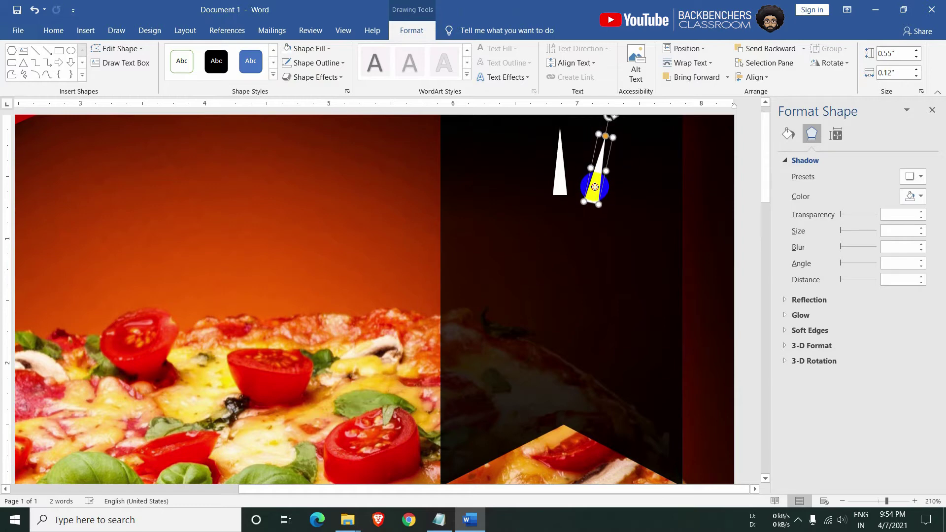
left_click_drag(613, 134, 613, 150)
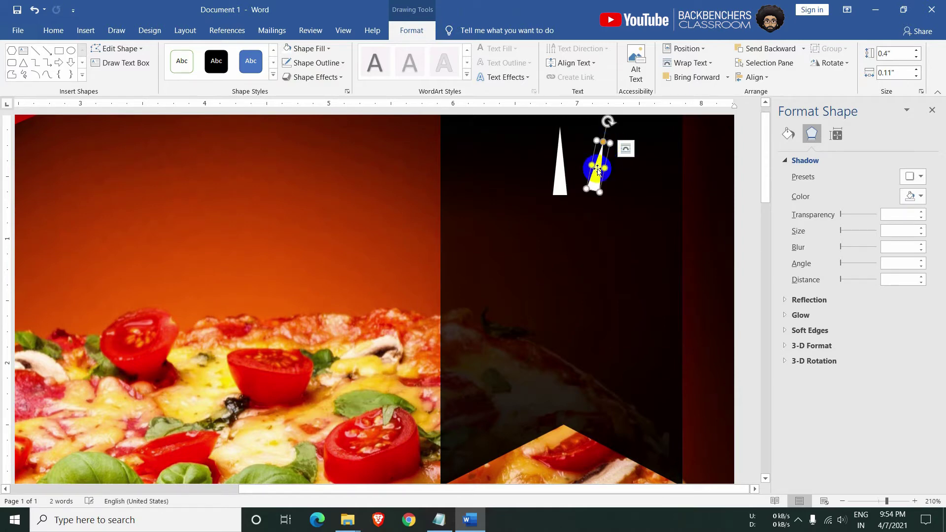
Add a left spike tilted the other way, group all three, and fit them along the panel top
left_click_drag(601, 183, 526, 184)
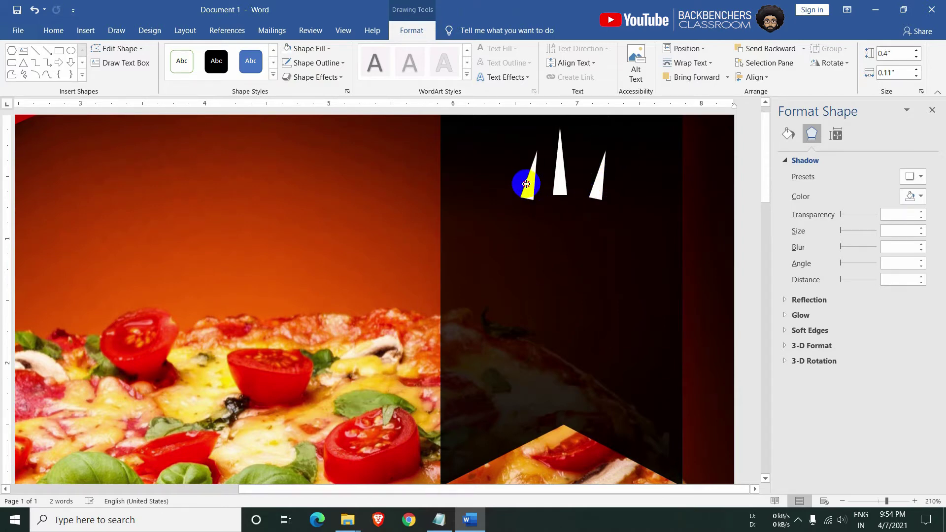
left_click_drag(528, 126, 510, 128)
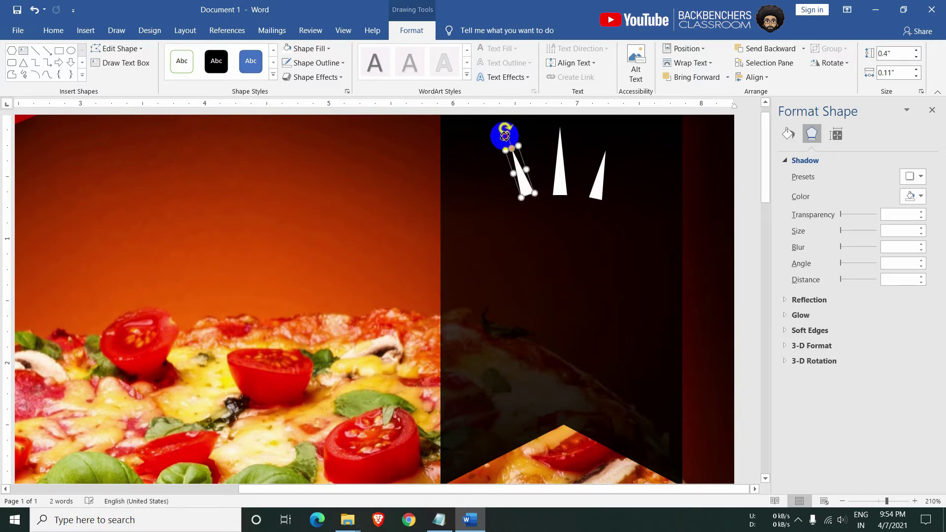
left_click(518, 188)
right_click(595, 183)
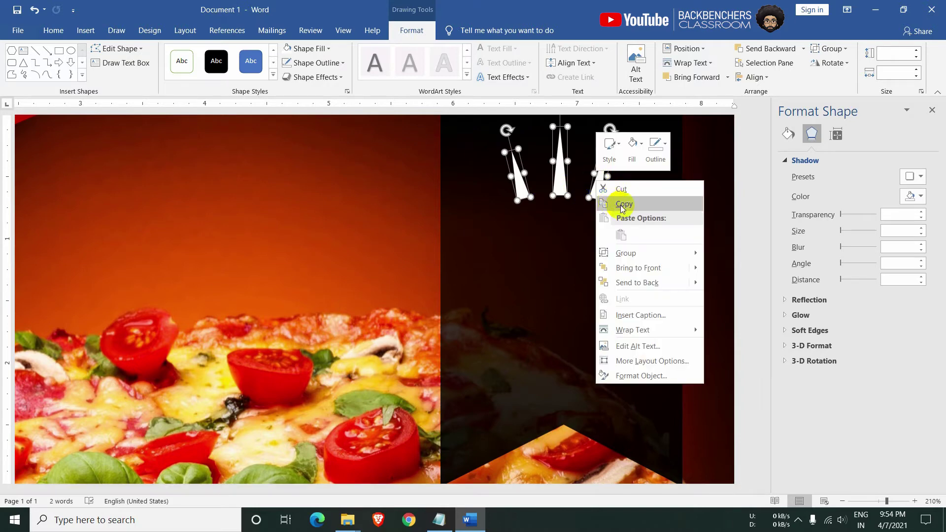
left_click(733, 253)
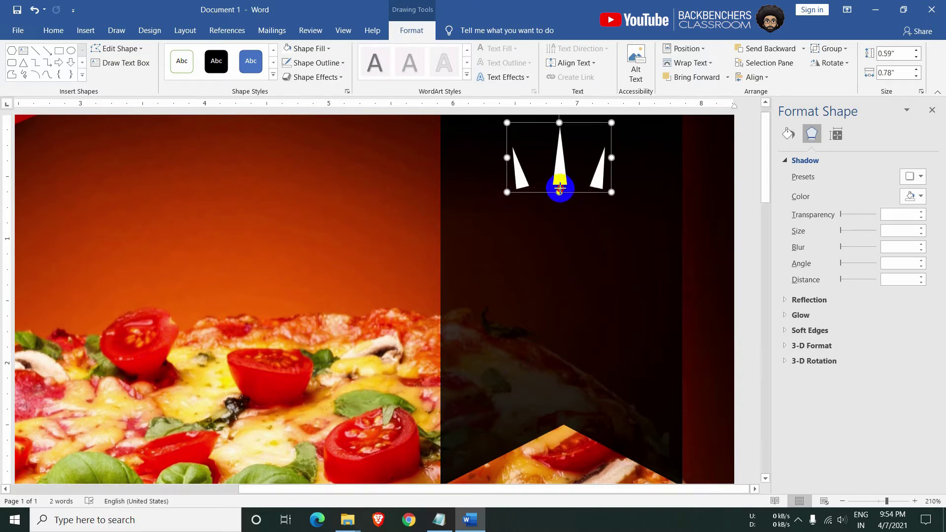
left_click_drag(559, 204, 561, 184)
scroll(561, 183, "down", 7)
mouse_move(621, 148)
left_mouse_down()
mouse_move(614, 293)
mouse_move(659, 307)
mouse_move(611, 355)
left_mouse_up()
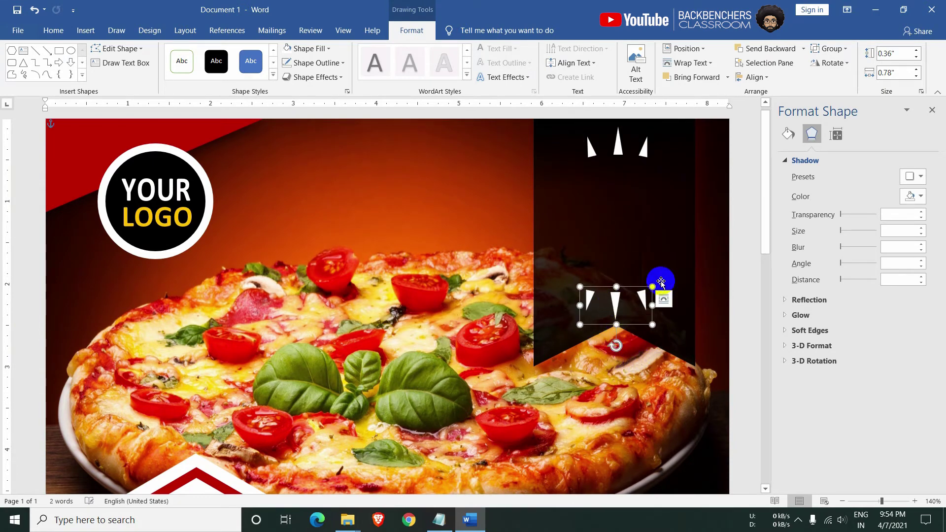
Copy the YOUR text box from the badge onto the black panel
left_click(743, 279)
left_click(86, 30)
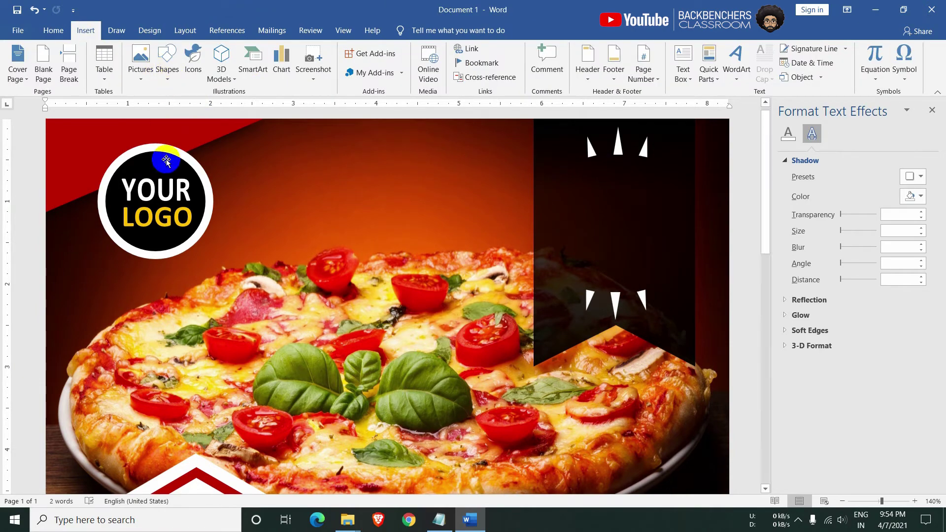
left_click(160, 188)
left_click(168, 174)
mouse_move(167, 174)
left_mouse_down()
mouse_move(604, 178)
mouse_move(579, 254)
mouse_move(639, 239)
mouse_move(651, 273)
left_mouse_up()
Retype the top copy as 'Promo' in Edwardian Script ITC and widen its box
left_click(613, 183)
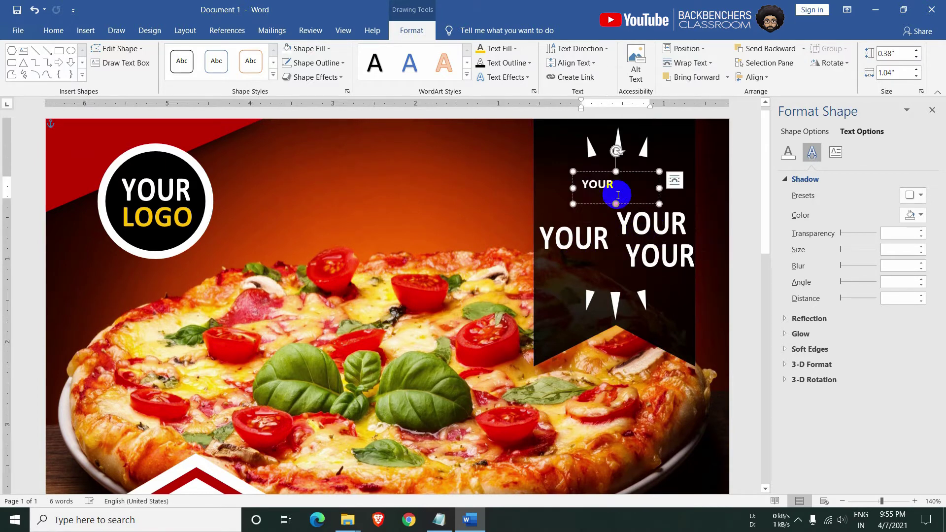
left_click(641, 181)
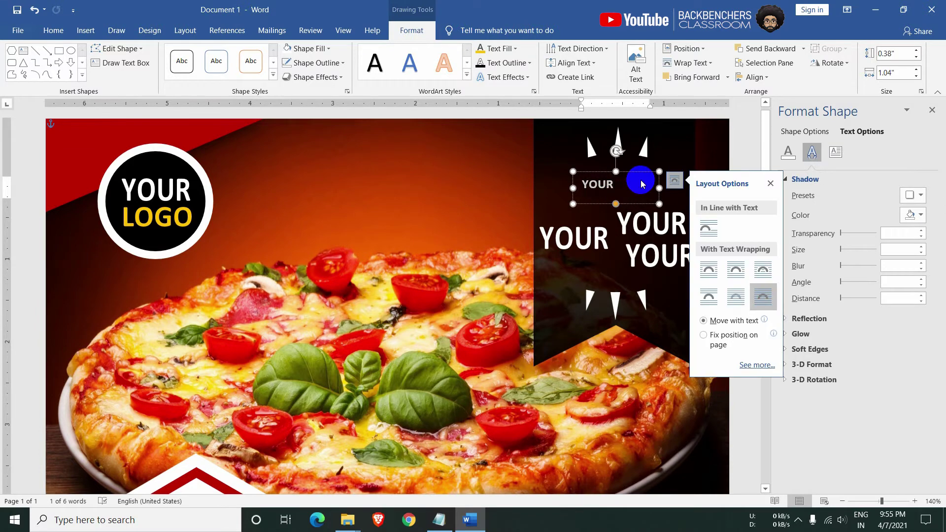
type("Promo")
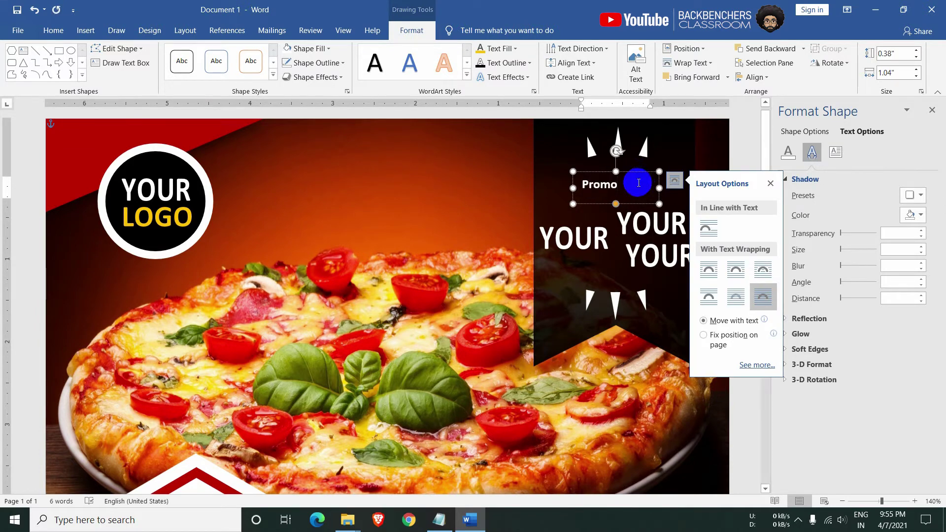
double_click(640, 180)
left_click(53, 30)
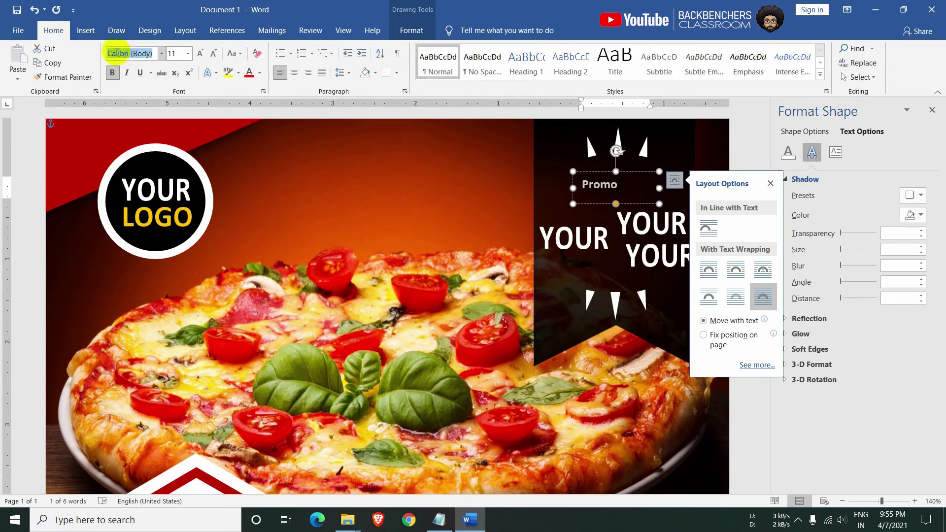
type("Edwardian Scri")
key("Return")
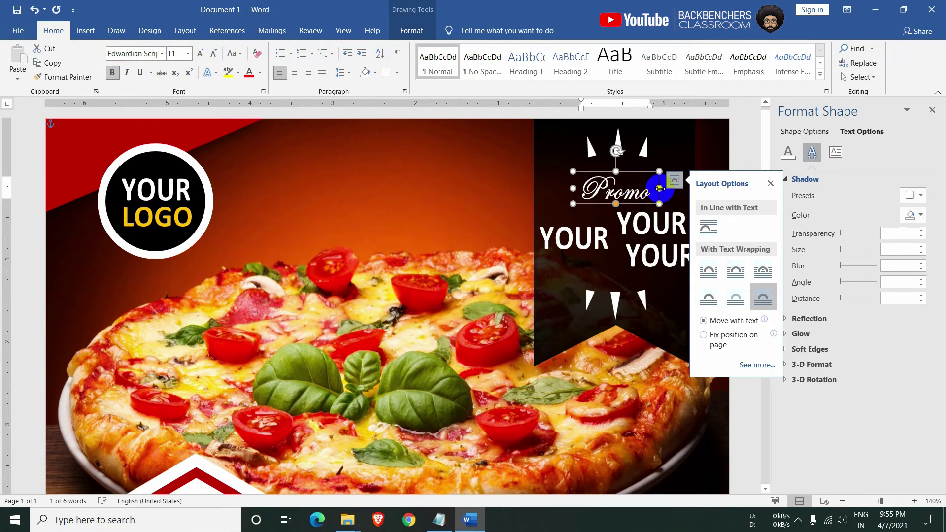
left_click_drag(660, 188, 662, 185)
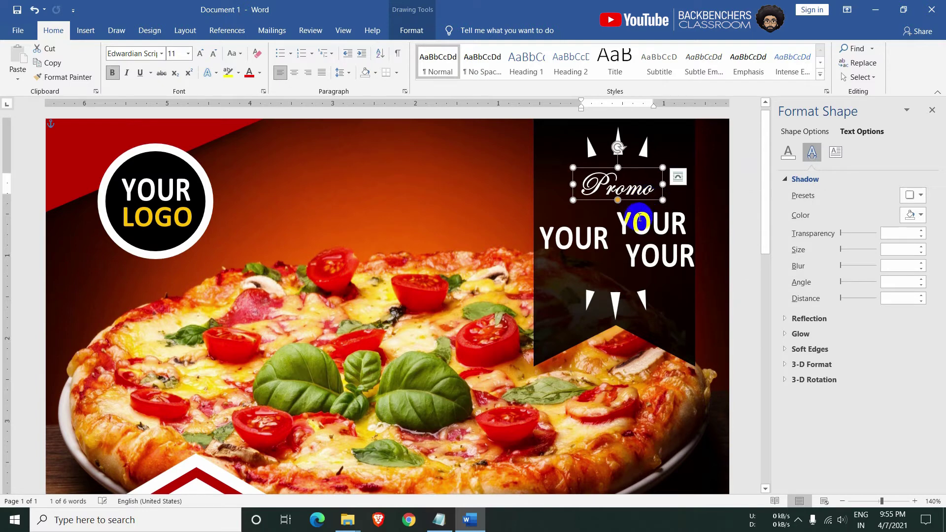
Change the left copy's text to '50'
left_click(580, 245)
type("50")
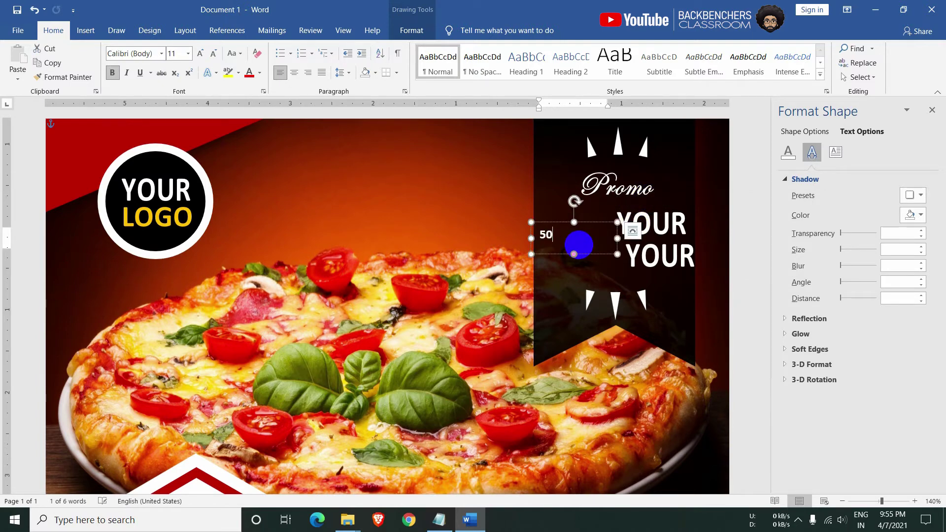
key("Escape")
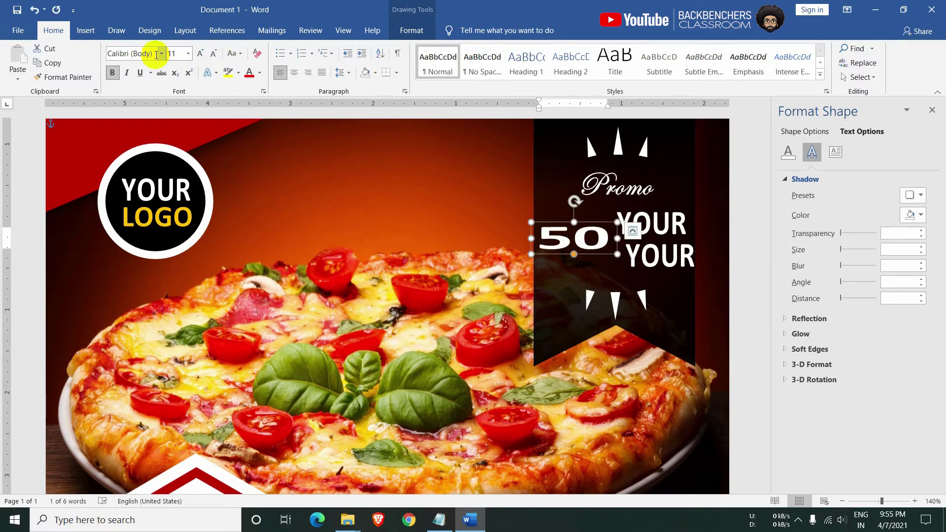
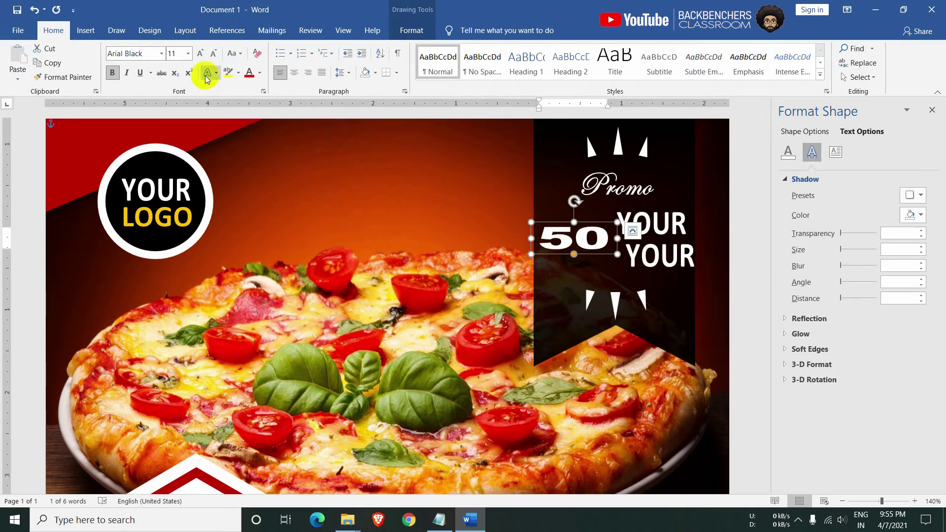
Make the 50 gold, enlarge it and move it beside the YOUR words
left_click(261, 73)
left_click(268, 182)
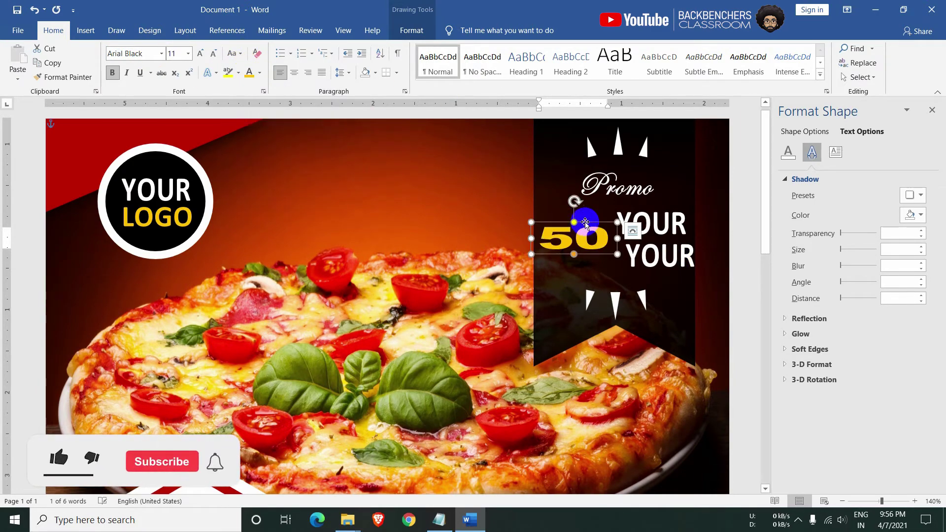
left_click_drag(574, 223, 575, 197)
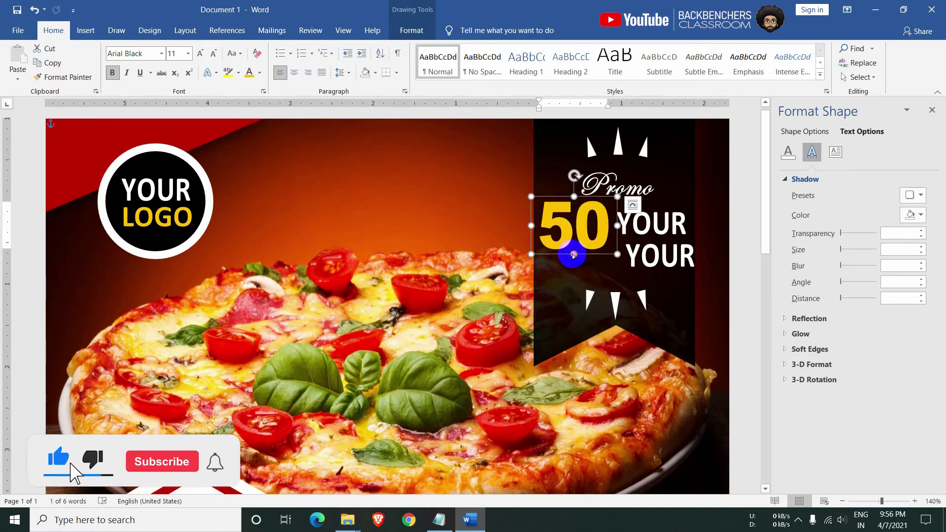
left_click_drag(599, 257, 618, 280)
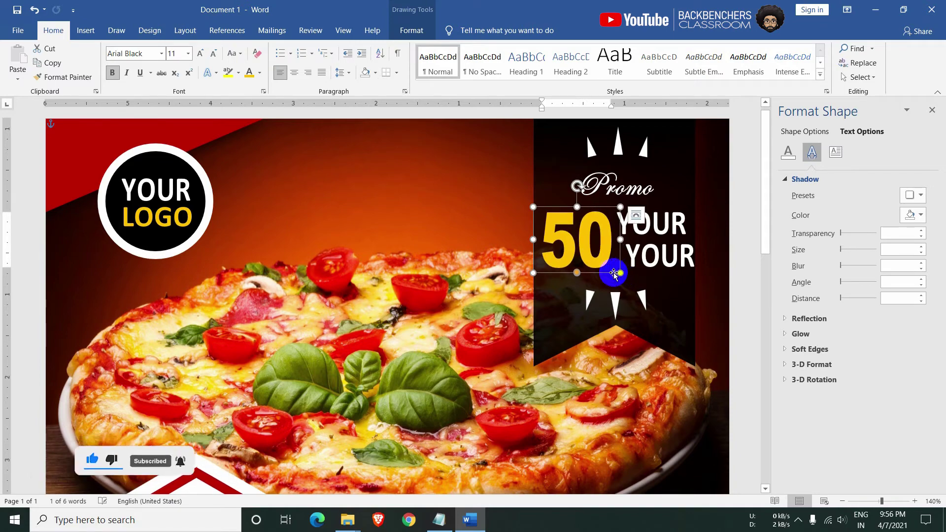
mouse_move(610, 271)
left_mouse_down()
mouse_move(631, 277)
mouse_move(623, 269)
left_mouse_up()
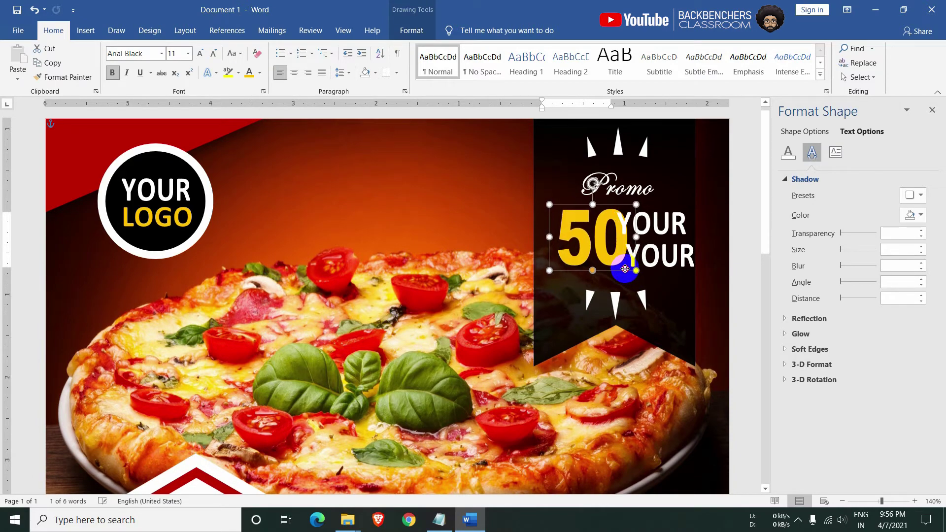
Replace the two YOUR boxes with % and OFF, sizing OFF to sit under the %
left_click(663, 222)
type("%")
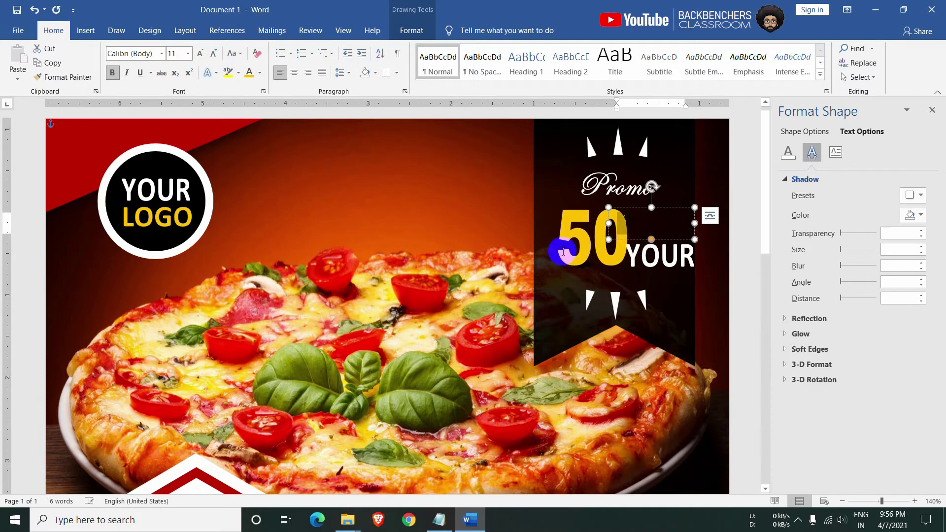
mouse_move(695, 240)
left_mouse_down()
mouse_move(653, 244)
mouse_move(663, 260)
left_mouse_up()
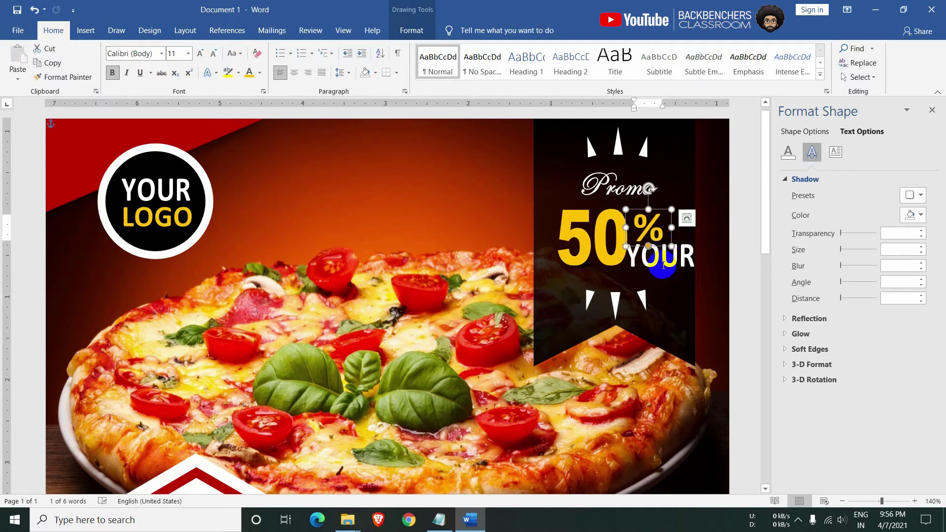
left_click(663, 265)
type("OFF")
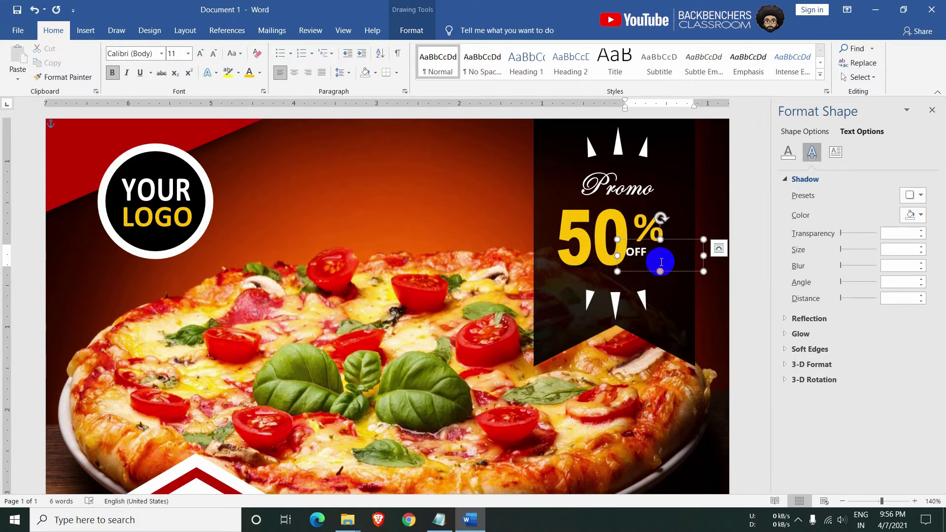
key("ctrl+a")
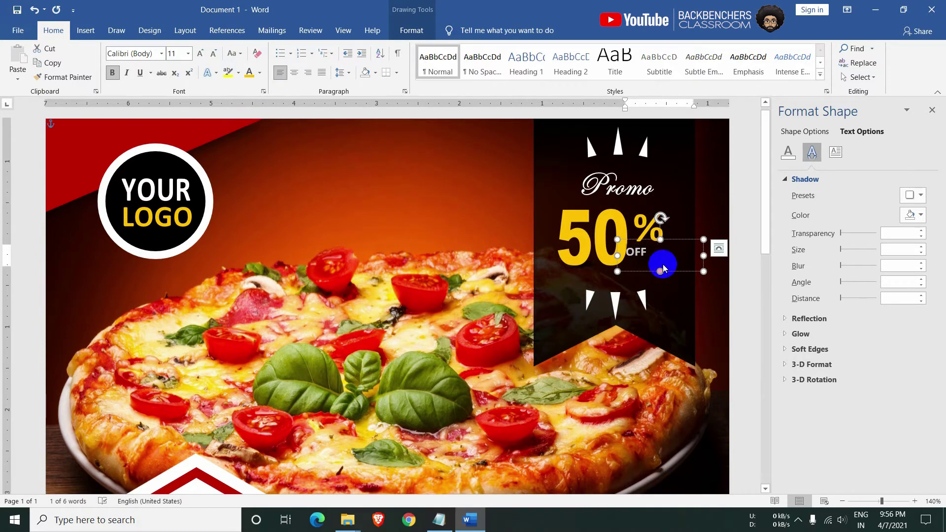
left_click_drag(704, 255, 676, 255)
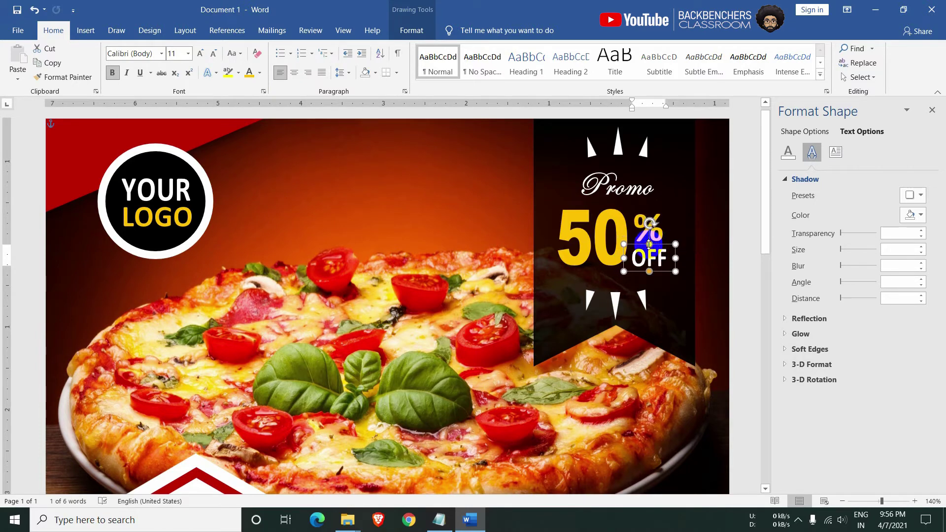
left_click_drag(676, 271, 673, 270)
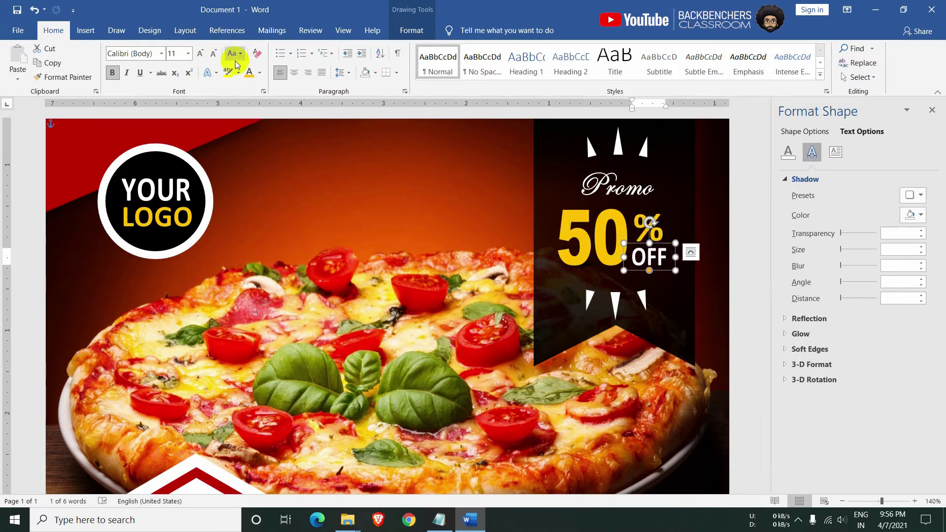
Enlarge the Promo heading leftward, downward and to the right
left_click(595, 179)
left_click_drag(567, 197, 554, 205)
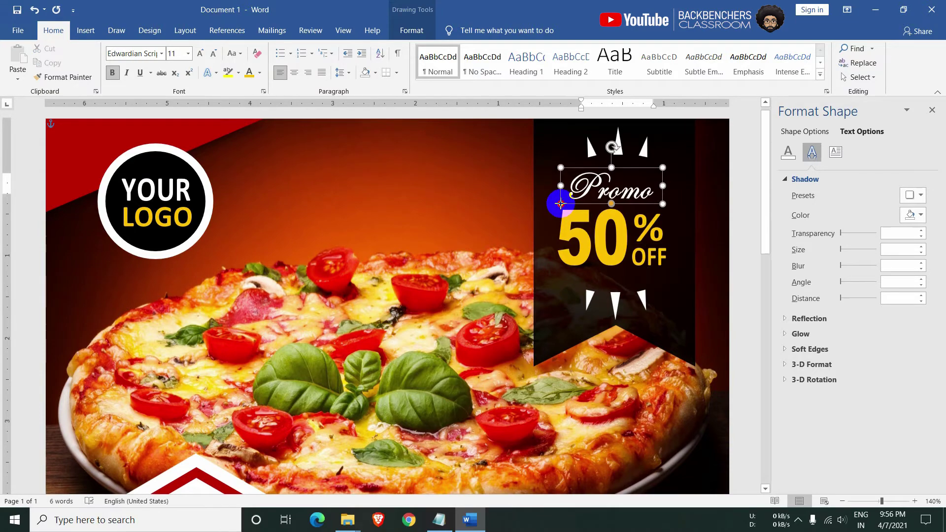
left_click_drag(662, 186, 673, 186)
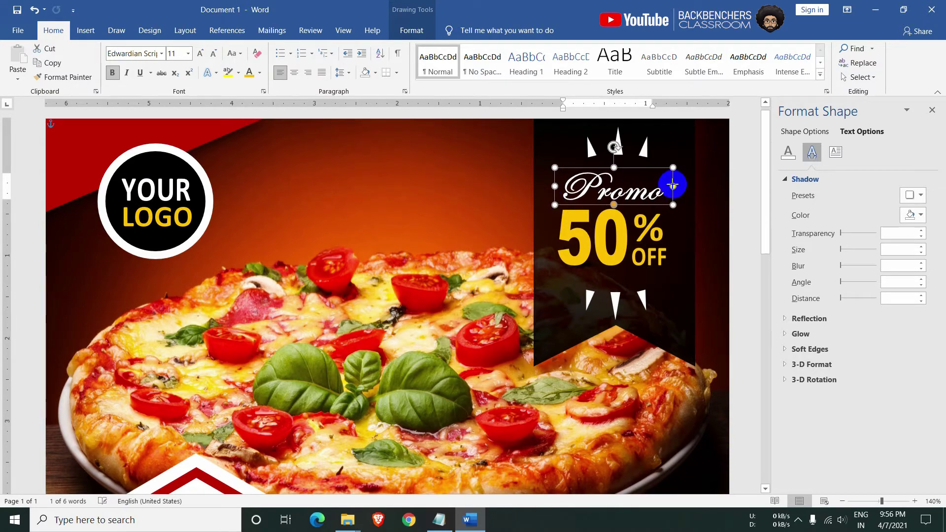
scroll(747, 229, "down", 7, "ctrl")
left_click(490, 164)
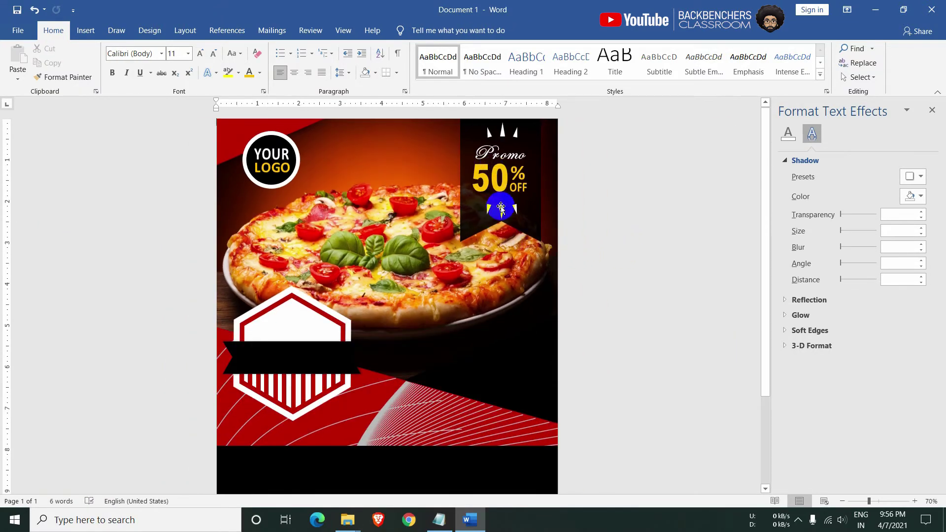
Copy the white triangles into the lower black area and rotate the copy the other way
mouse_move(500, 207)
left_mouse_down()
mouse_move(530, 372)
mouse_move(559, 369)
mouse_move(542, 360)
mouse_move(449, 363)
mouse_move(465, 363)
left_mouse_up()
left_click(482, 375)
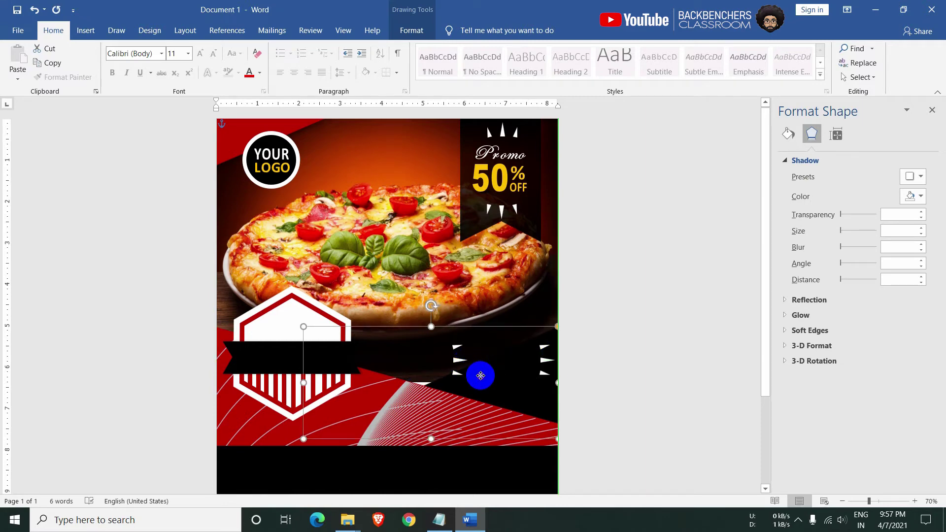
key("ctrl+z")
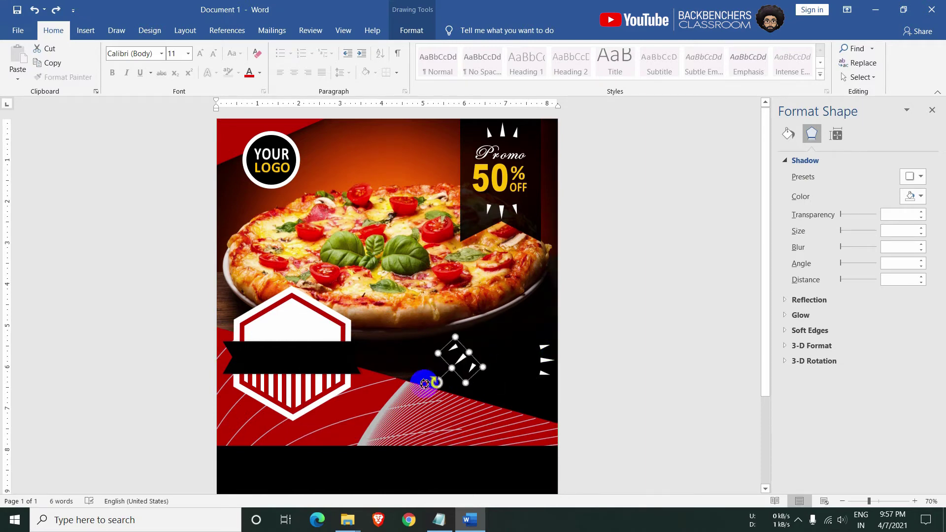
left_click_drag(495, 362, 428, 359)
left_click(591, 353)
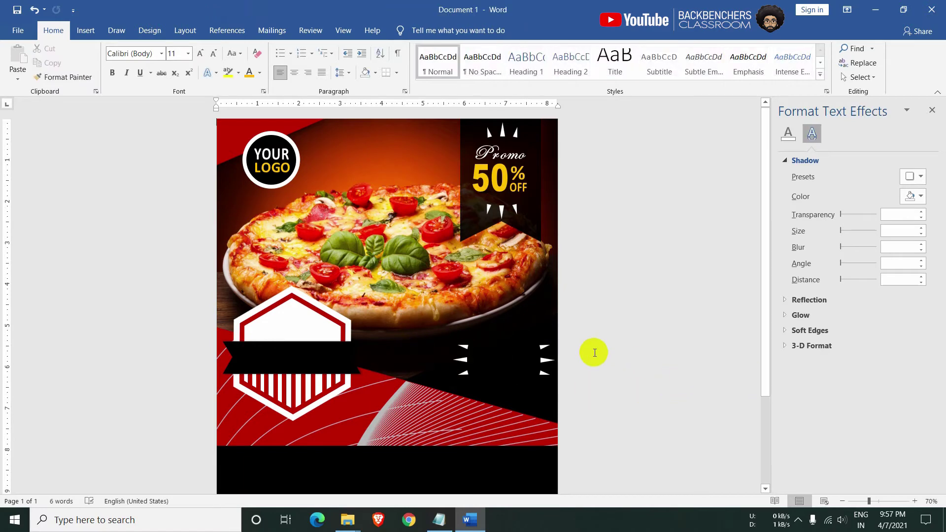
Copy the Promo heading to the lower right and retype it as Order
left_click(469, 148)
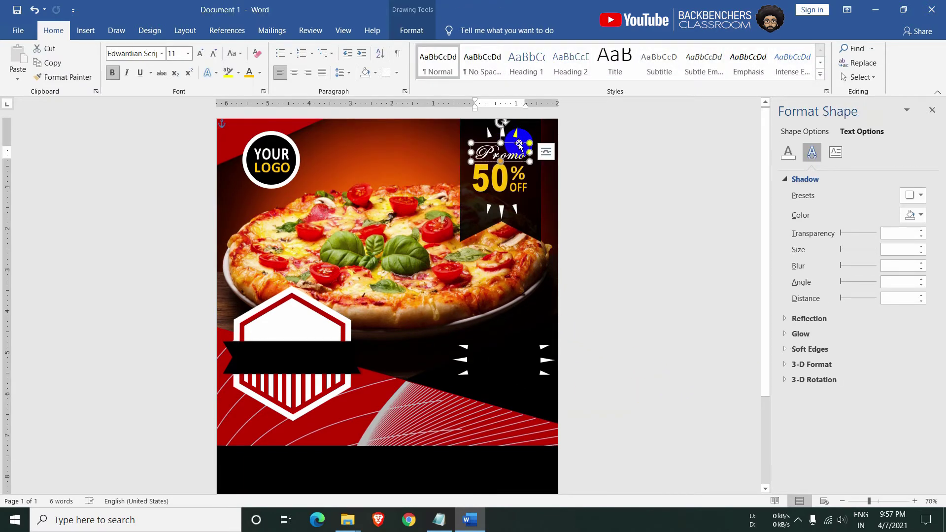
left_click_drag(518, 143, 509, 344)
type("Ord")
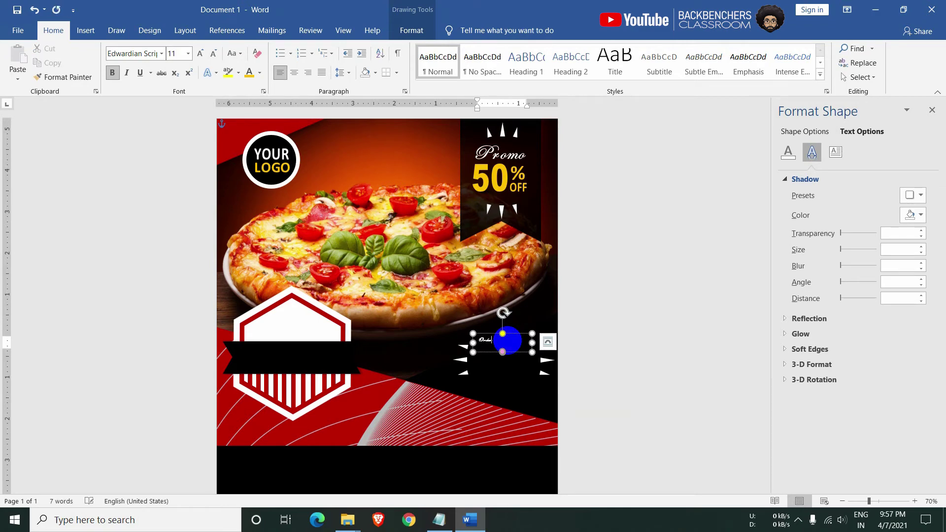
type("er")
key("ctrl+a")
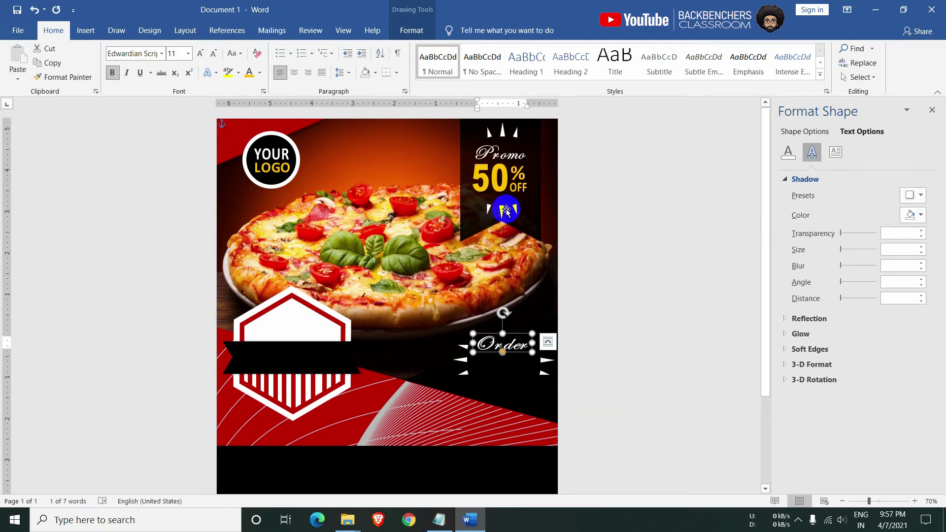
Copy the 50 box below Order and retype it as NOW
left_click(504, 186)
left_click_drag(504, 194, 536, 373)
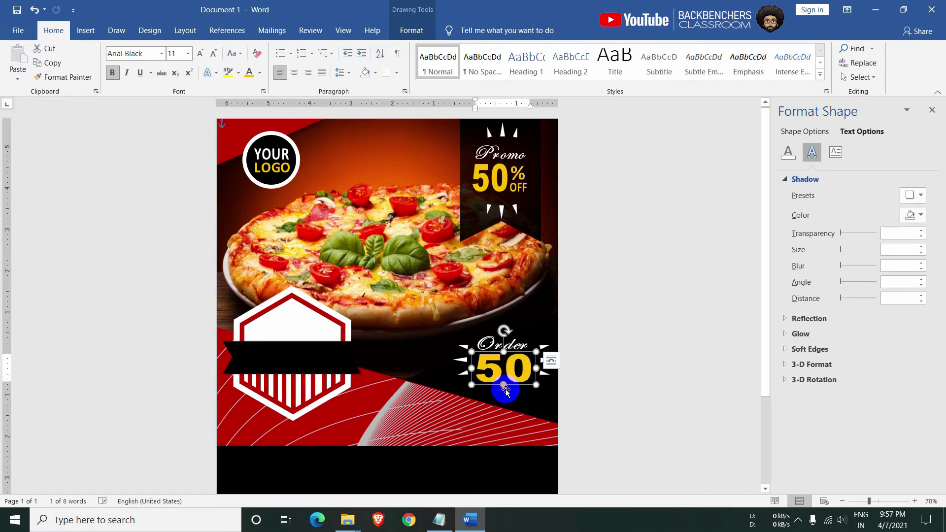
scroll(537, 374, "up", 1, "ctrl")
scroll(592, 390, "up", 5, "ctrl")
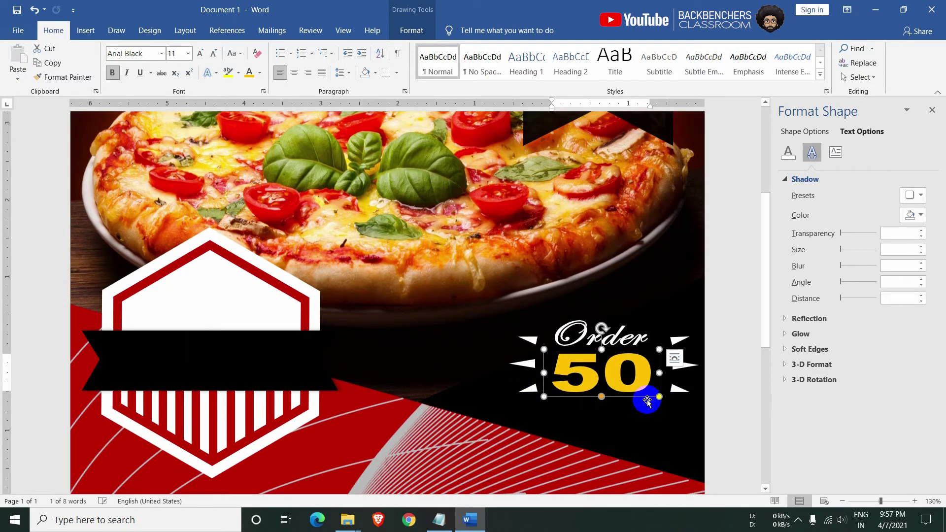
left_click(648, 390)
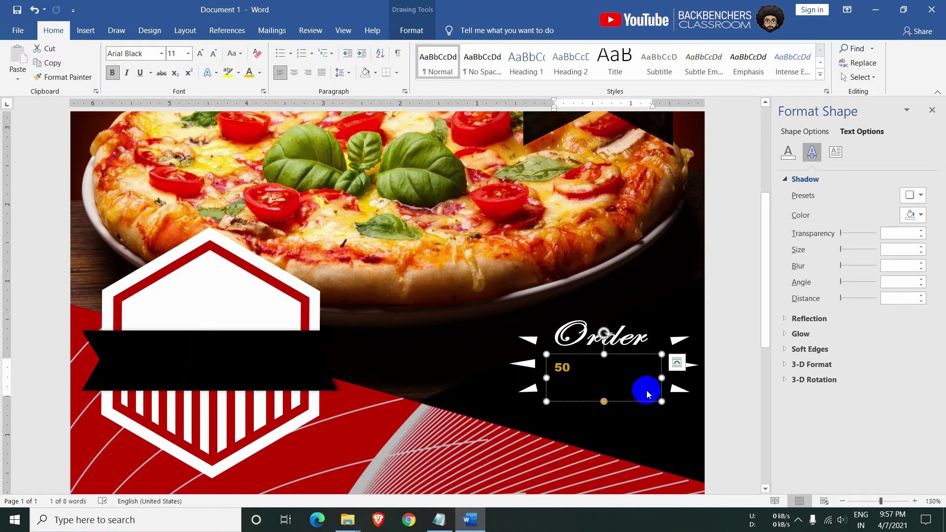
type("NOW")
Set the NOW text to the Bahnschrift Condensed font
double_click(646, 391)
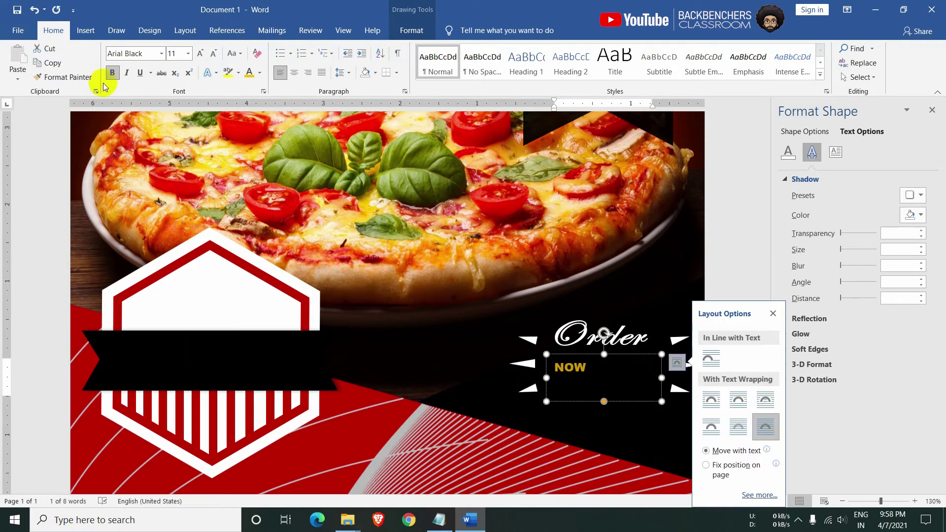
left_click(132, 54)
type("Bahnschrift Con")
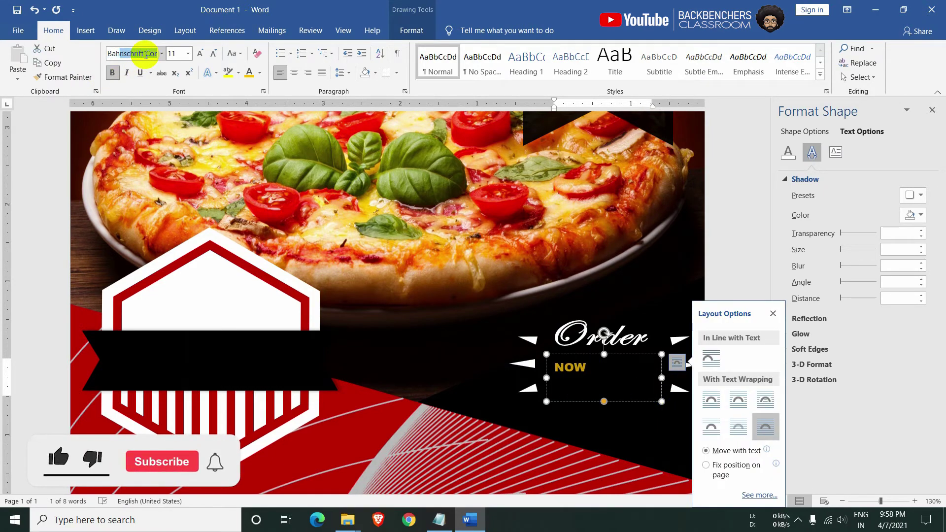
key("Return")
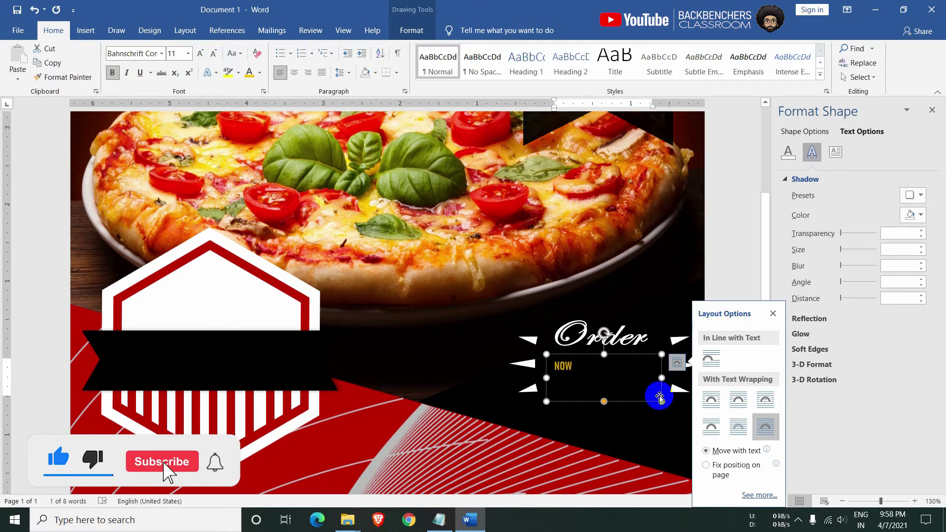
left_click(660, 398)
left_click(611, 360)
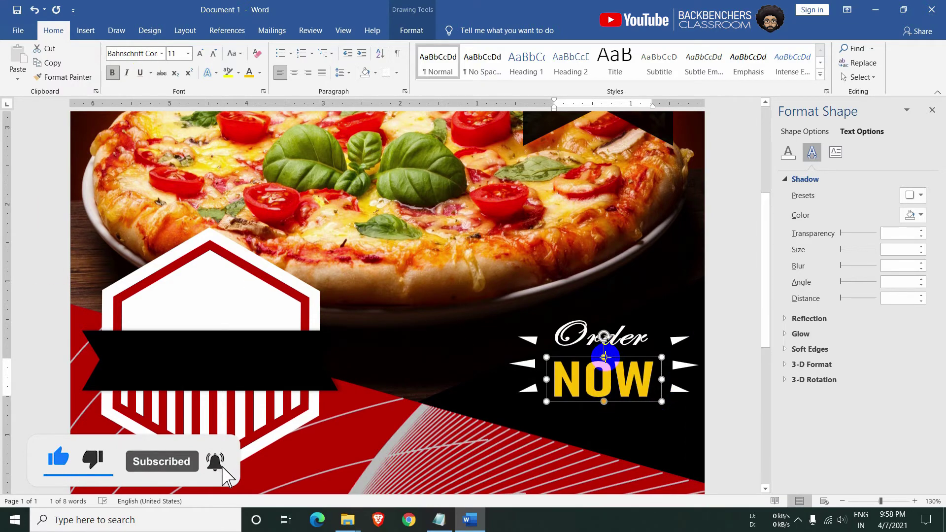
scroll(730, 414, "up", 5)
Copy the NOW box onto the left black ribbon and change the badge's small text to Best
scroll(574, 391, "down", 6, "ctrl")
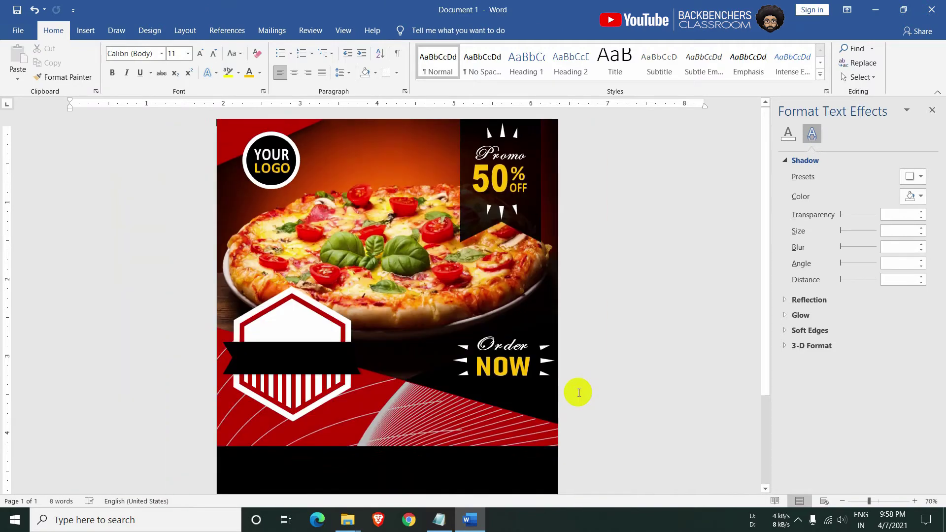
scroll(587, 392, "down", 1, "ctrl")
scroll(587, 393, "up", 6, "ctrl")
scroll(593, 373, "down", 4)
left_click(593, 373)
left_click(592, 373)
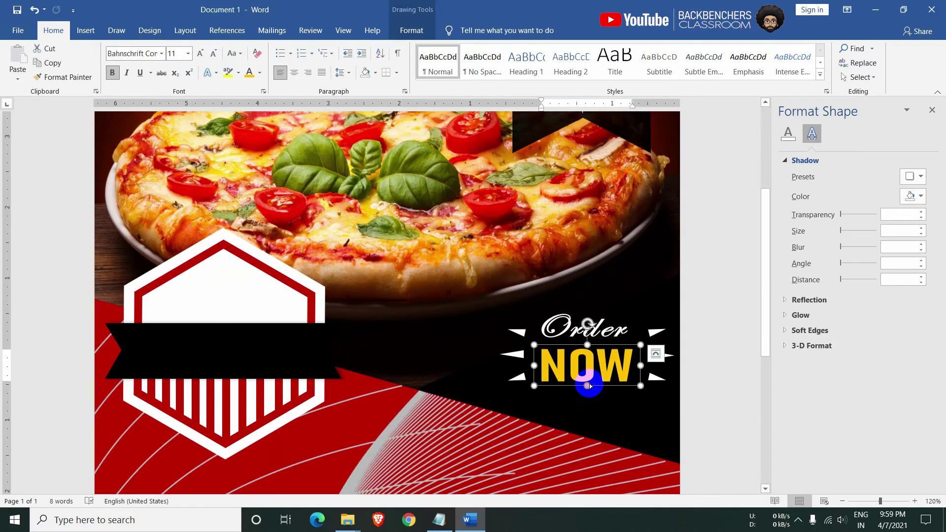
mouse_move(592, 373)
left_mouse_down()
mouse_move(258, 361)
mouse_move(252, 301)
left_mouse_up()
key("ctrl+a")
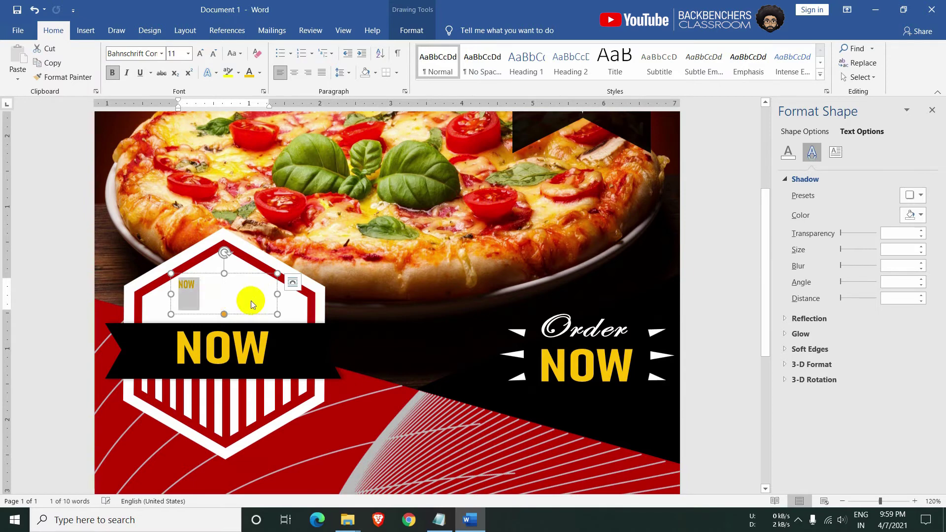
type("- Best -")
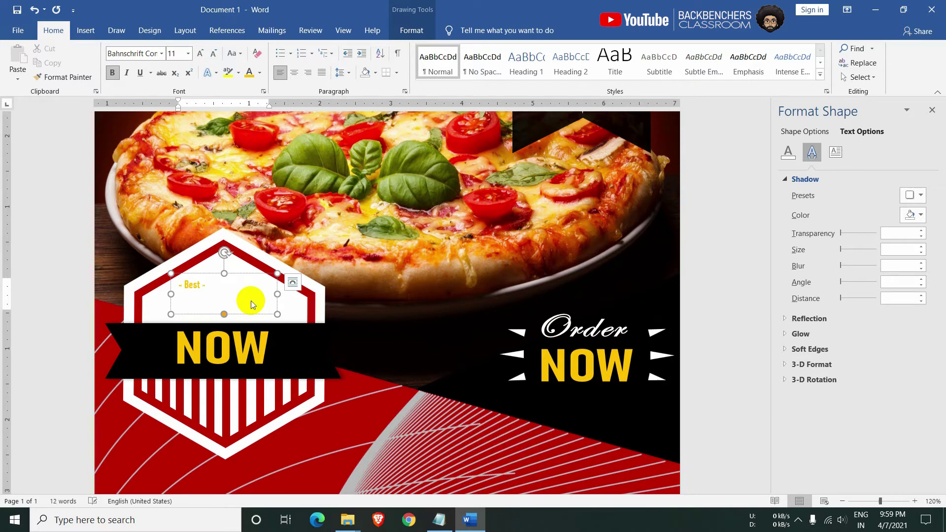
Make the Best text black in Freestyle Script
key("ctrl+a")
left_click(260, 72)
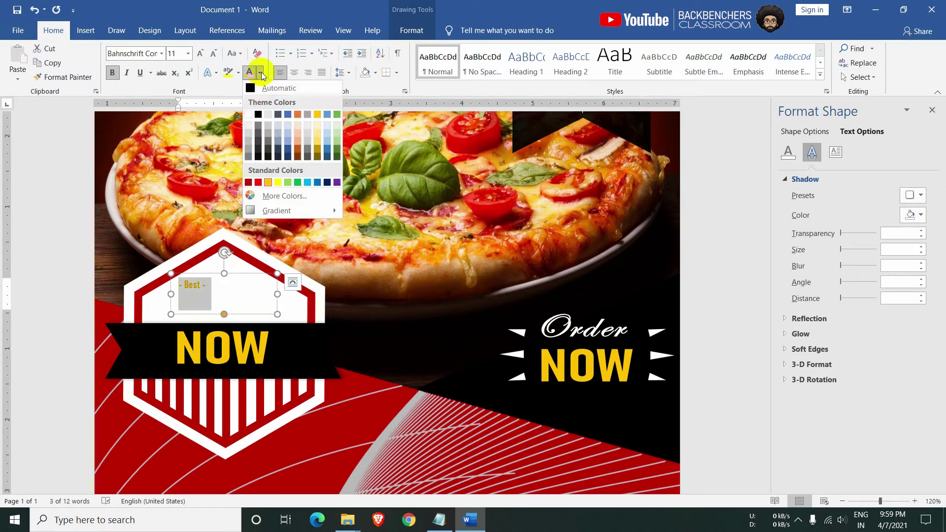
left_click(251, 89)
left_click(115, 53)
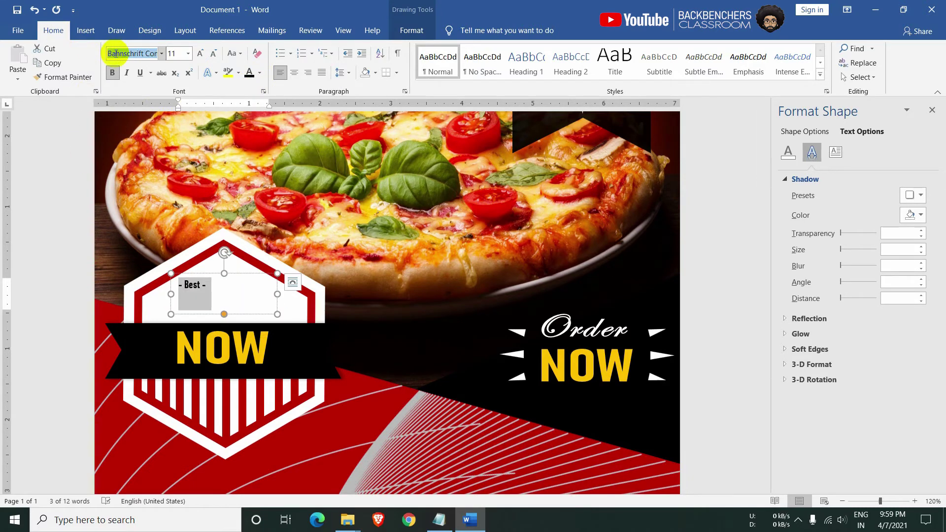
type("Freestyle Script")
key("Return")
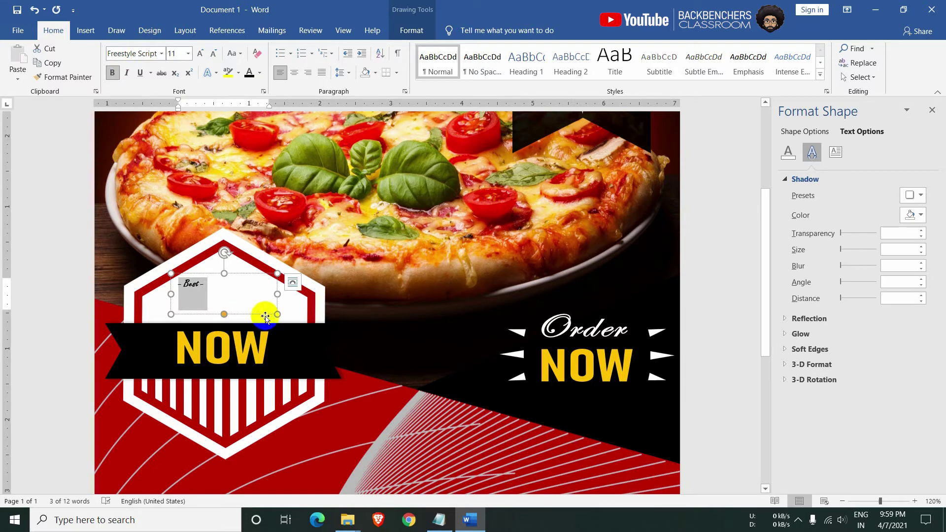
Retype the ribbon copy as PIZZA in Eras Bold ITC, widen its box and colour it white
left_click(235, 347)
left_click(291, 335)
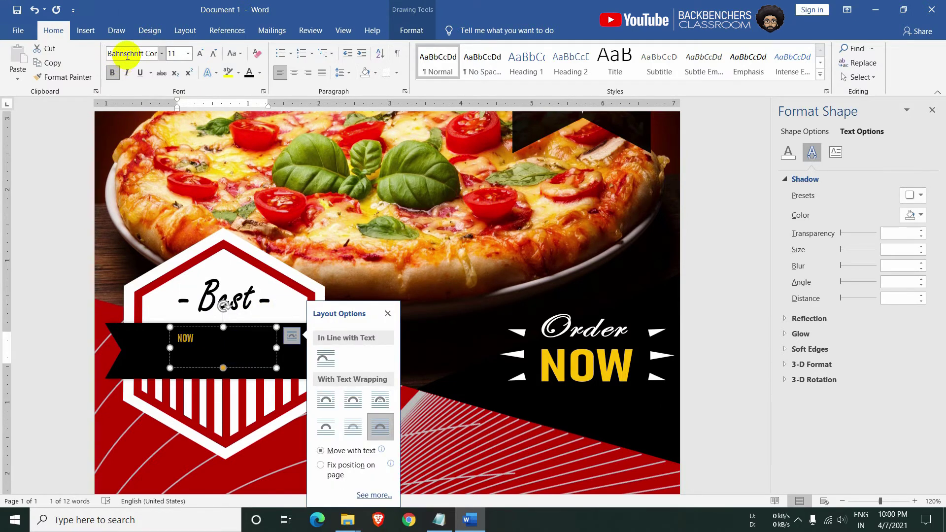
key("Return")
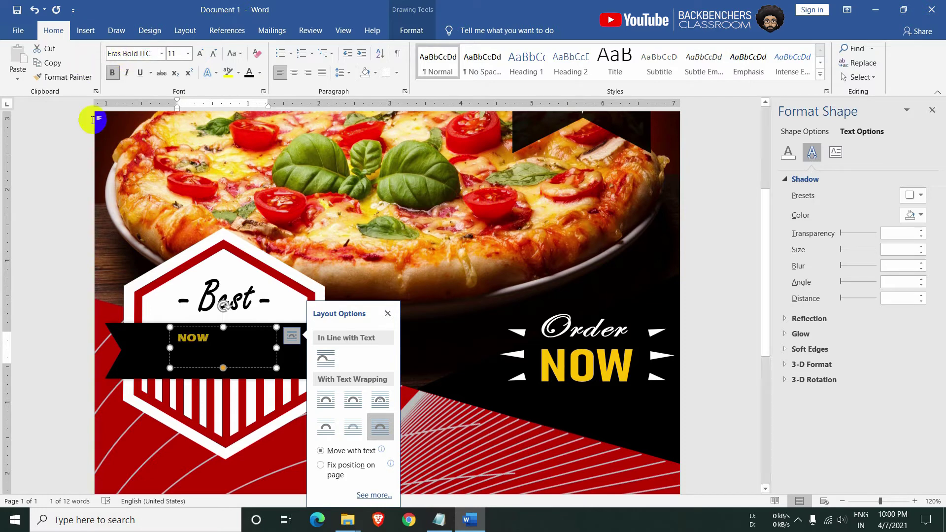
left_click_drag(275, 368, 303, 368)
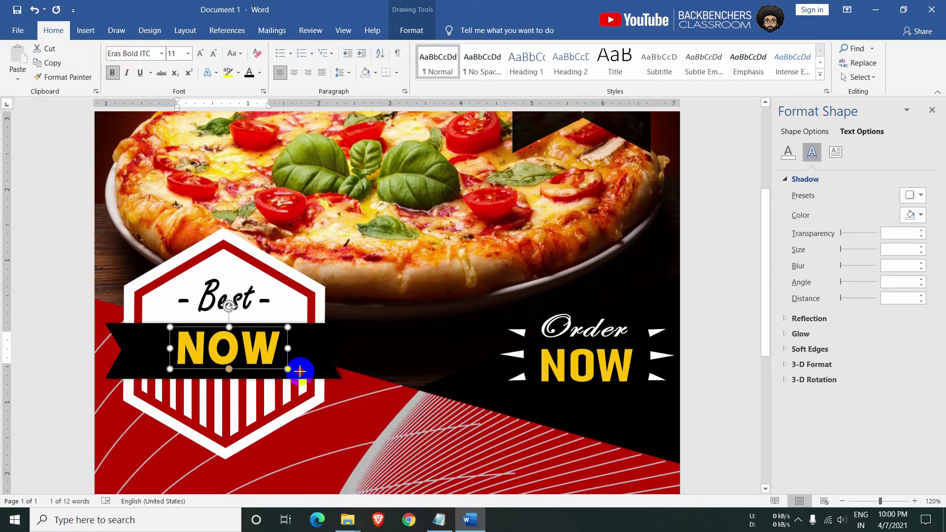
key("BackSpace")
key("BackSpace")
key("BackSpace")
type("PIZ")
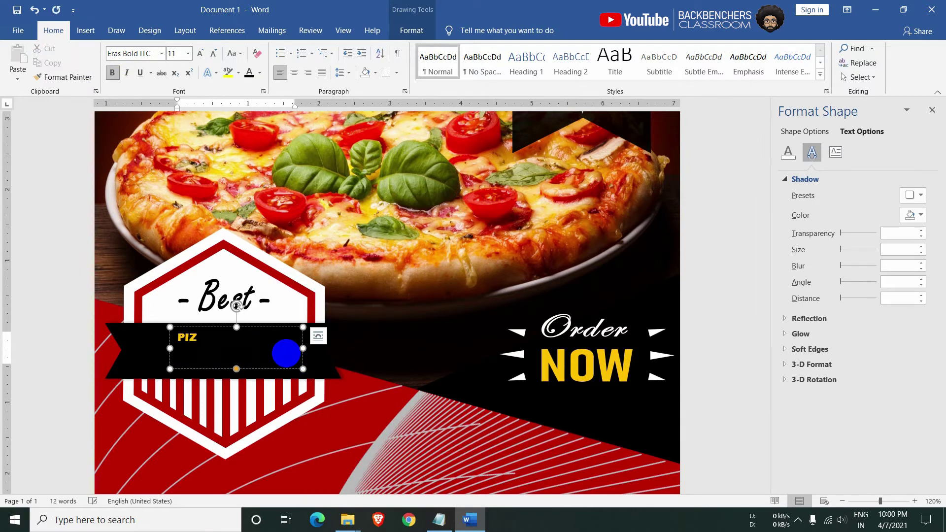
type("ZA")
left_click_drag(170, 348, 139, 348)
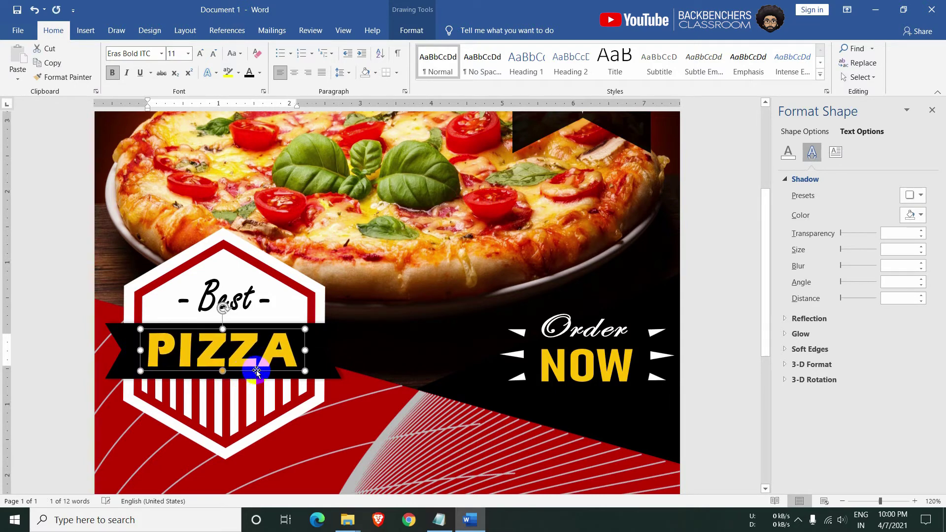
key("ctrl+z")
key("ctrl+z")
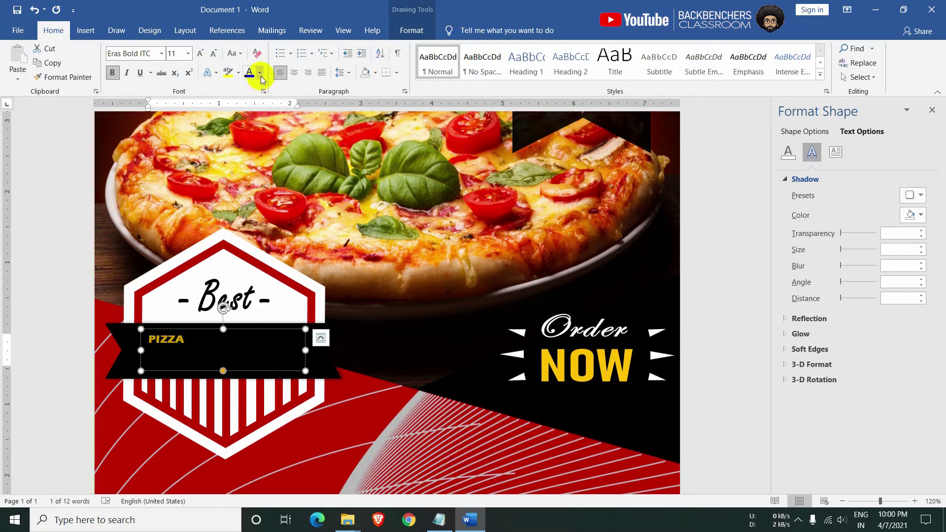
left_click(259, 73)
left_click(252, 118)
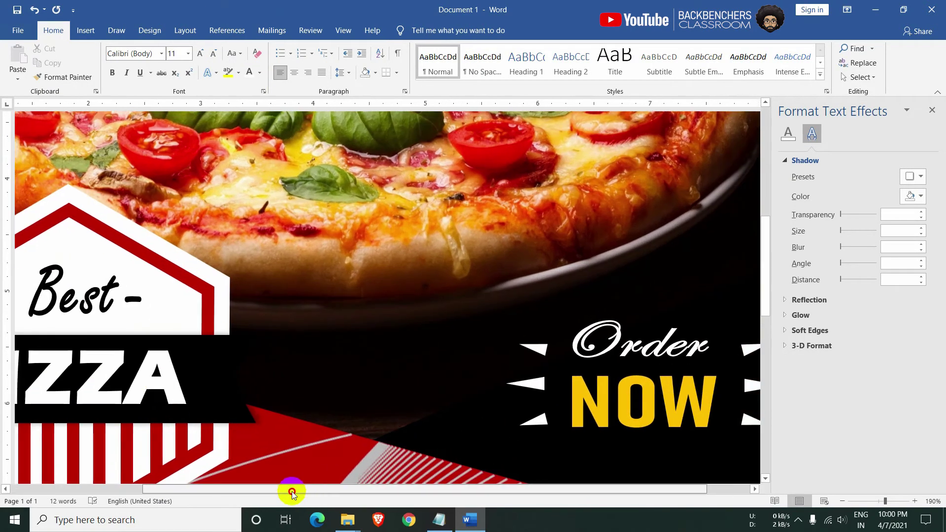
Draw a small yellow circle with no outline at the ribbon's left end
left_click_drag(291, 490, 190, 490)
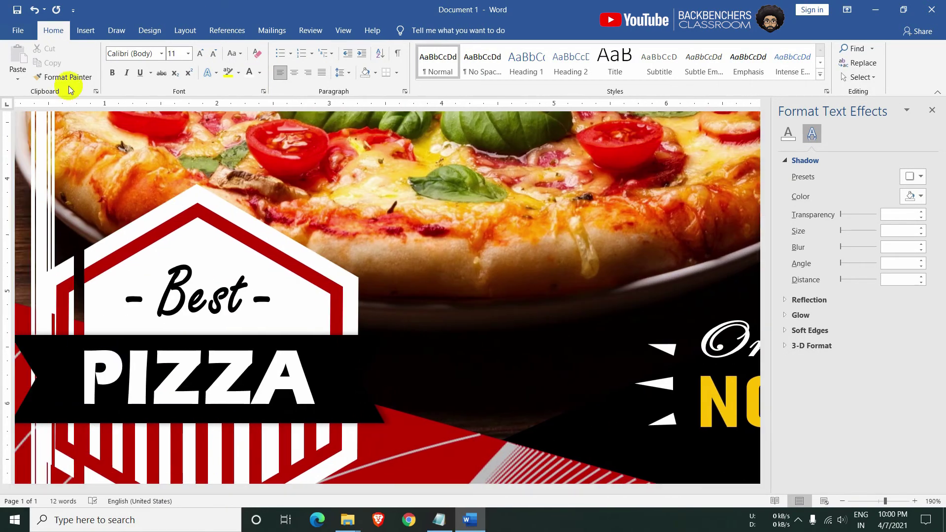
left_click(86, 30)
left_click(167, 69)
left_click(176, 103)
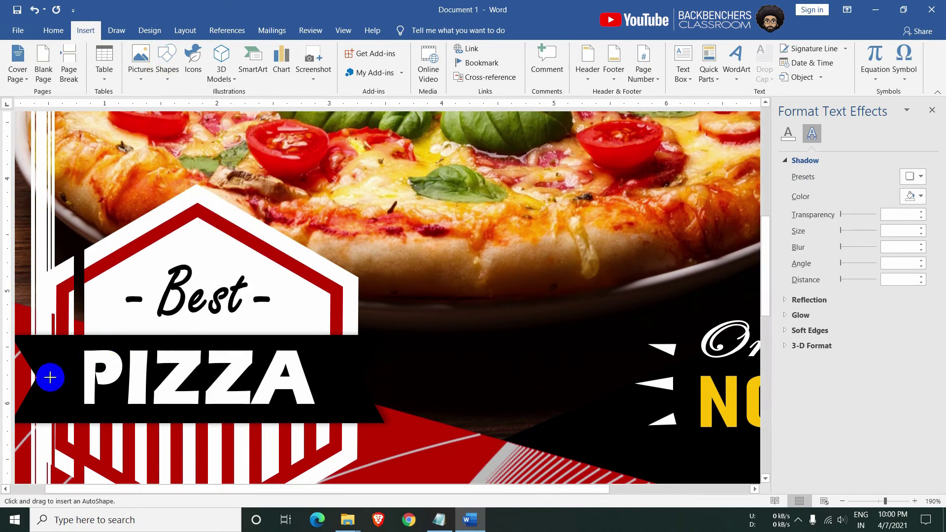
scroll(29, 378, "up", 3, "ctrl")
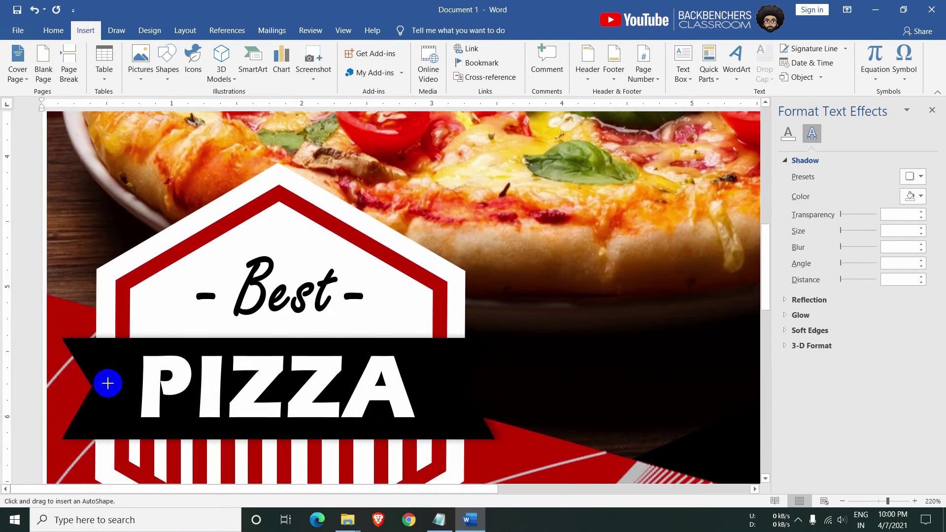
left_click_drag(102, 381, 113, 400)
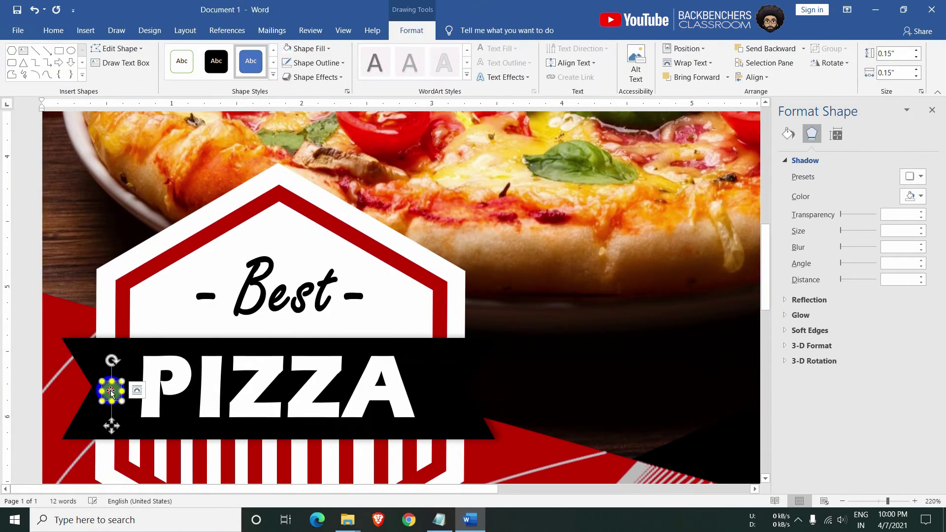
left_click(316, 63)
left_click(308, 170)
left_click(307, 49)
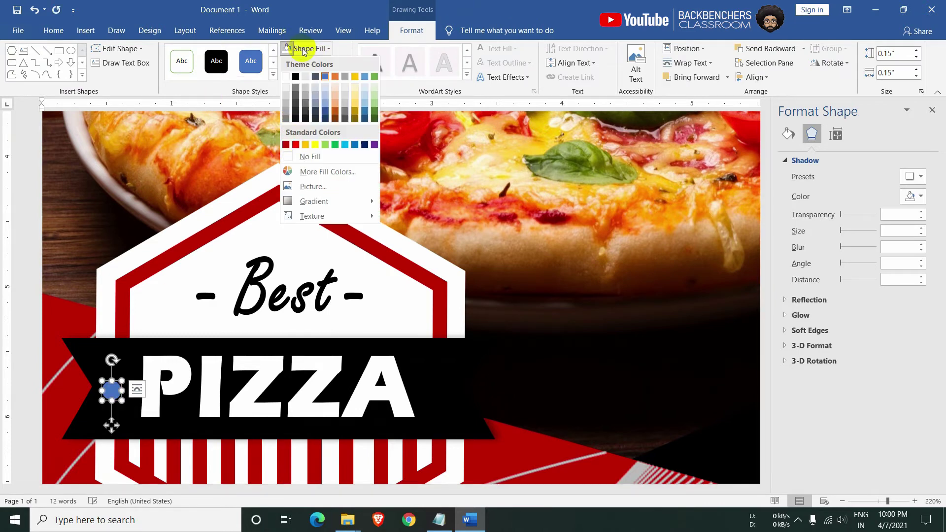
left_click(306, 145)
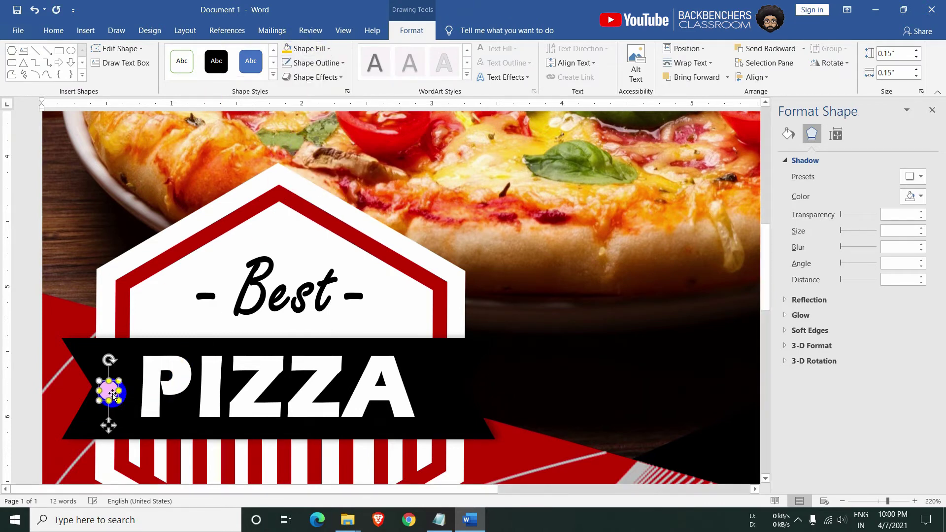
Copy the yellow dot to the right end of the PIZZA ribbon
mouse_move(110, 392)
left_mouse_down()
mouse_move(450, 379)
mouse_move(444, 390)
left_mouse_up()
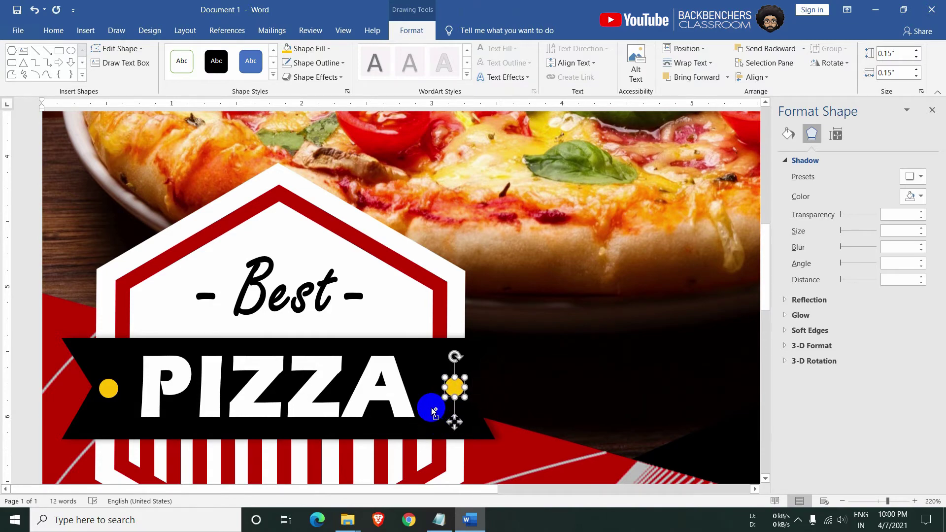
scroll(431, 411, "down", 10)
left_click(628, 446)
Draw a text box across the black footer area
scroll(501, 408, "down", 5)
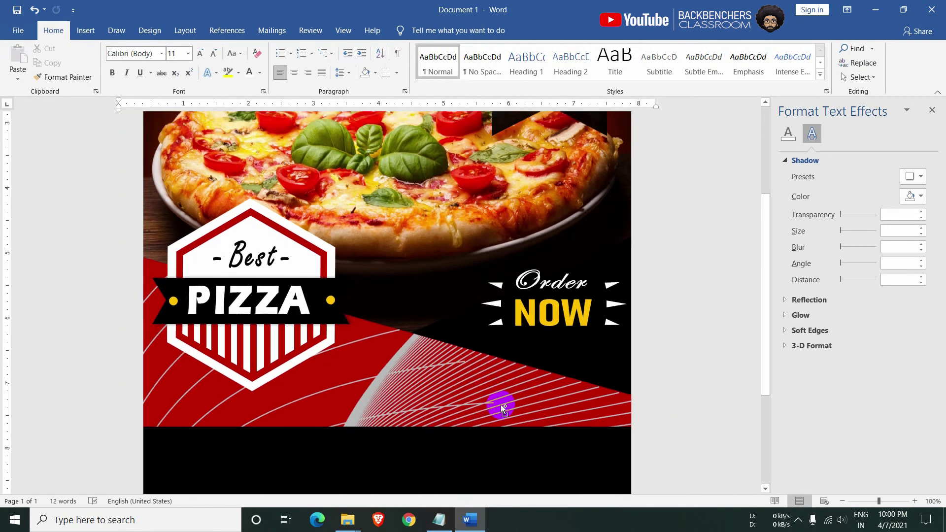
scroll(502, 408, "down", 6)
scroll(493, 394, "up", 6)
scroll(397, 380, "down", 5)
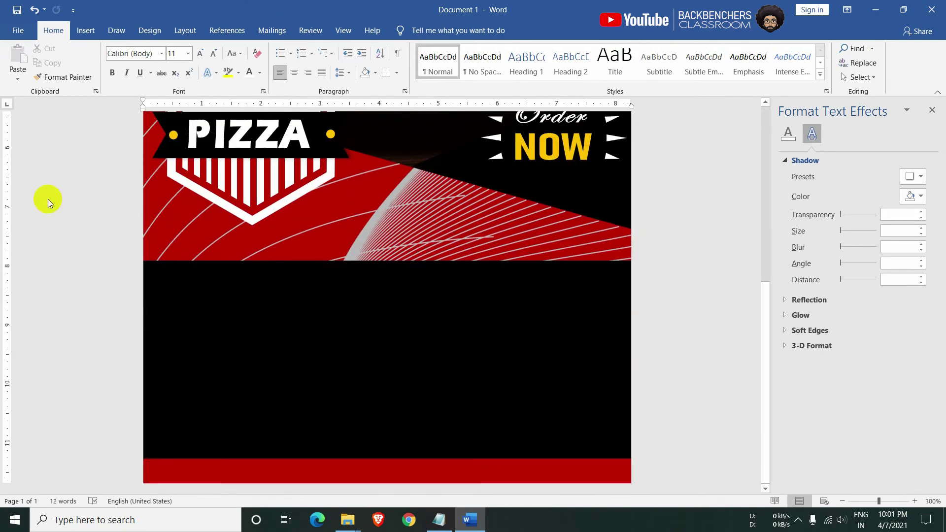
left_click(85, 30)
left_click(167, 69)
left_click(173, 105)
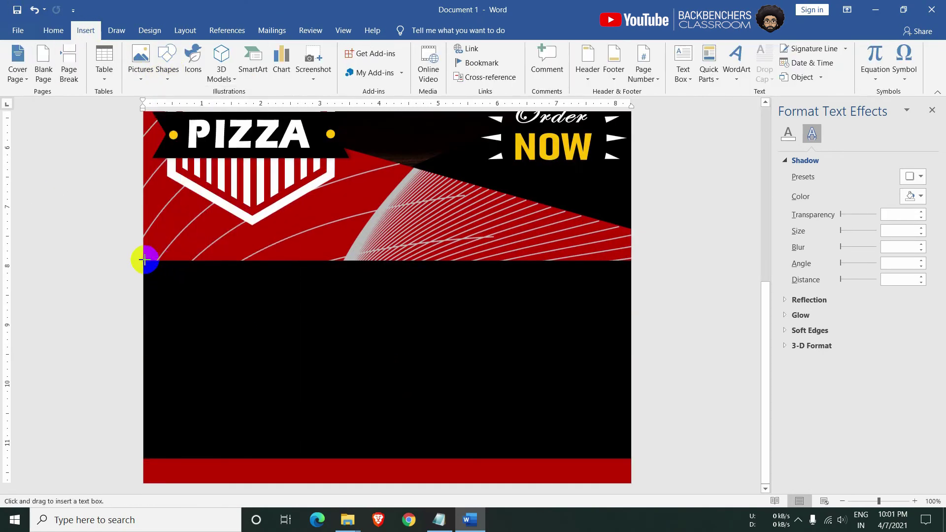
left_click_drag(144, 260, 631, 389)
Insert a 1x3 table in the box and stretch its row to fill it
left_click(86, 30)
left_click(101, 79)
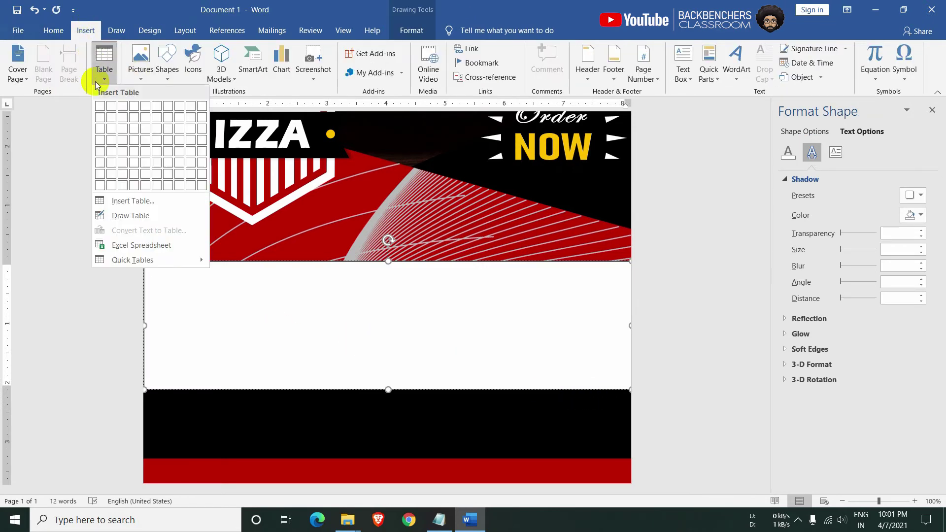
left_click(123, 106)
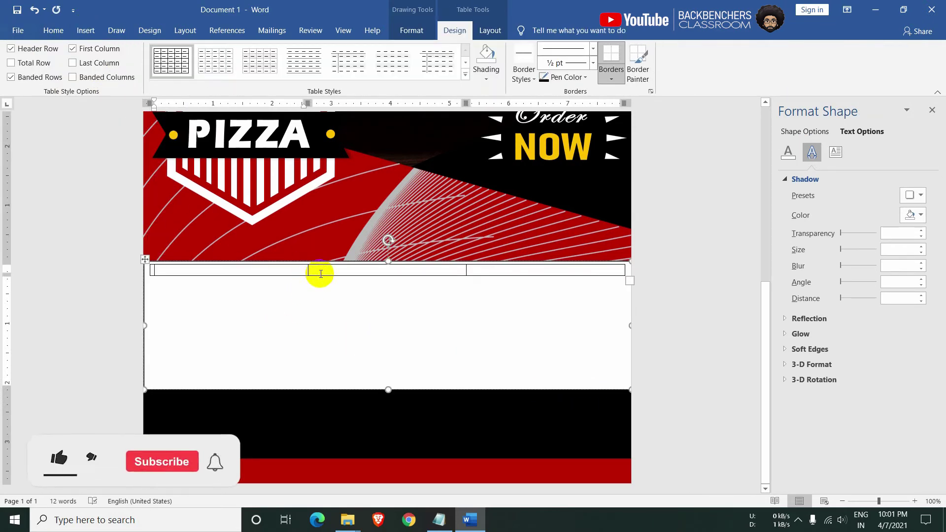
mouse_move(320, 274)
left_mouse_down()
mouse_move(313, 355)
mouse_move(323, 367)
left_mouse_up()
left_click(661, 333)
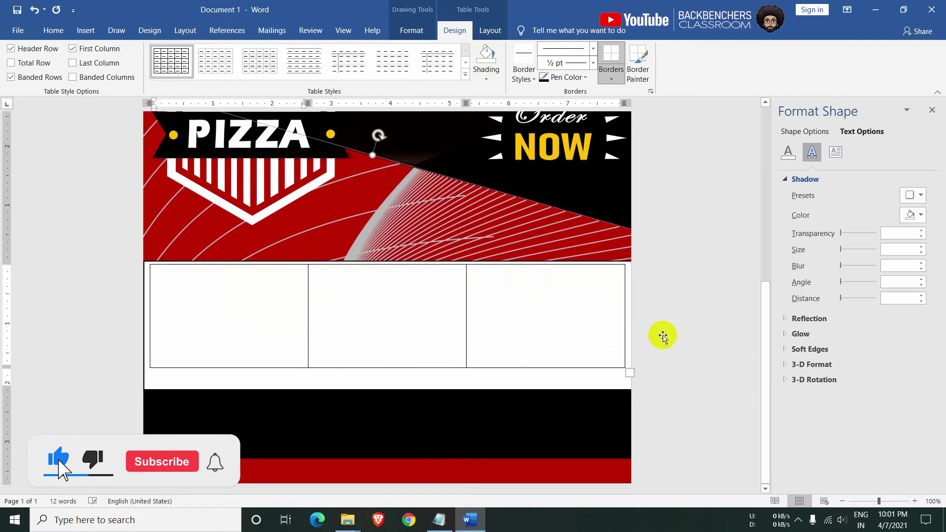
Draw a straight vertical line down the table's first column divider
left_click(86, 30)
left_click(167, 64)
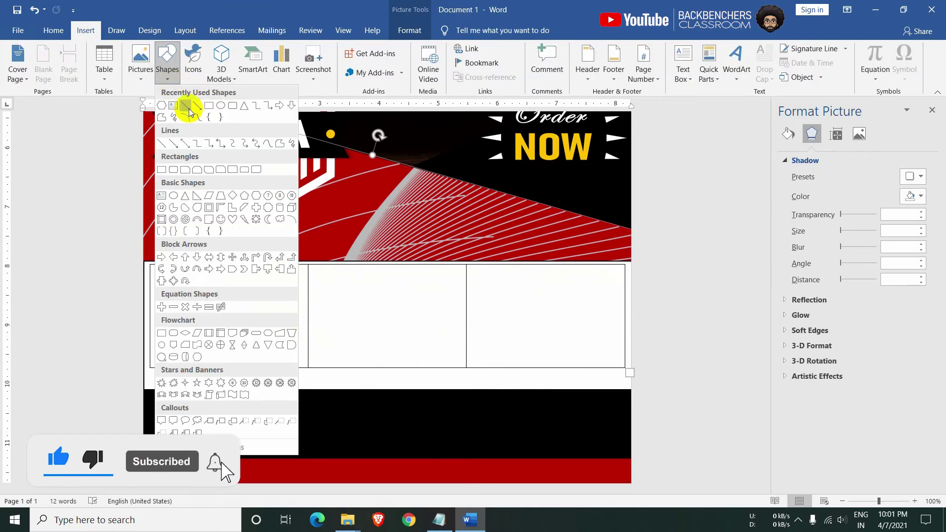
left_click(188, 105)
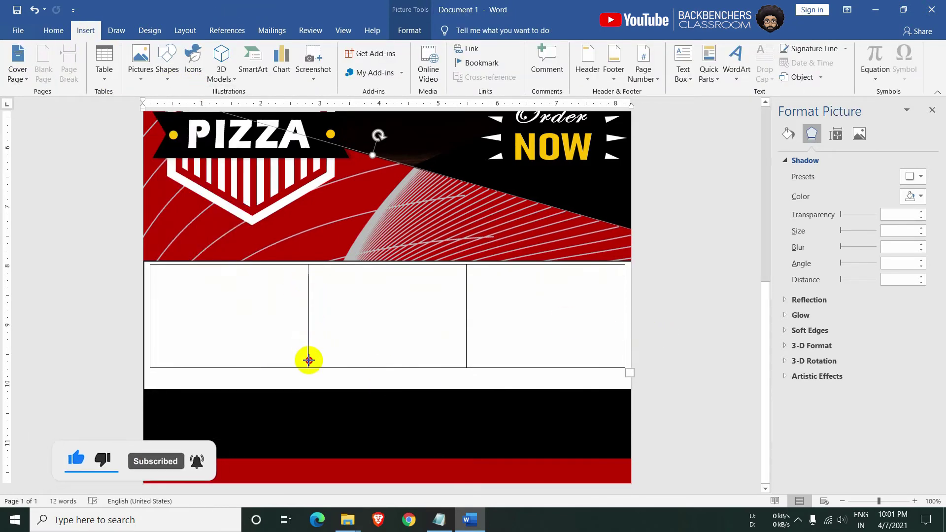
left_click_drag(308, 273, 308, 372)
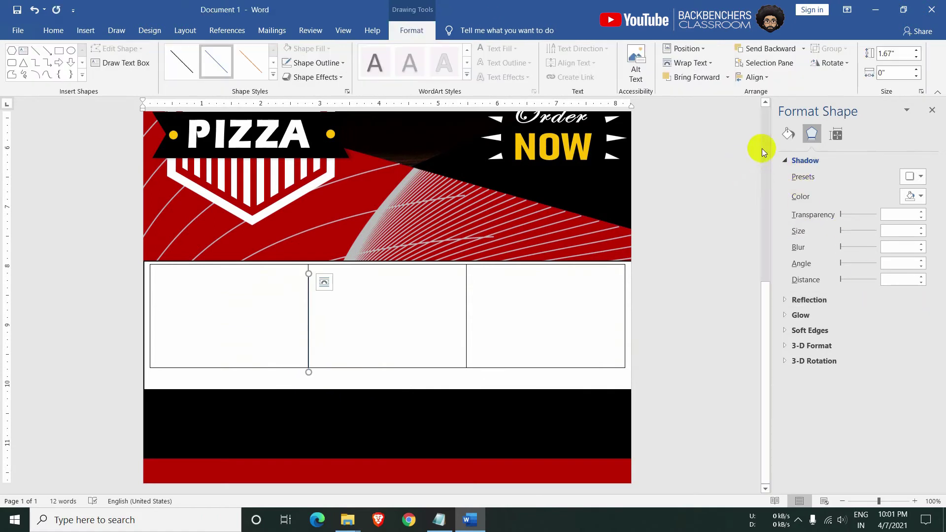
Thicken the vertical line and give it a white outline colour
left_click(789, 134)
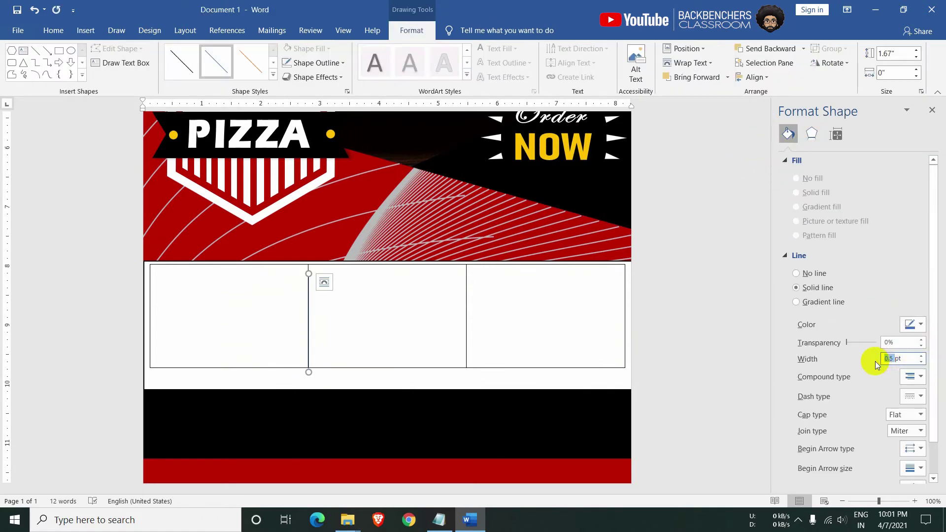
type("3")
key("Return")
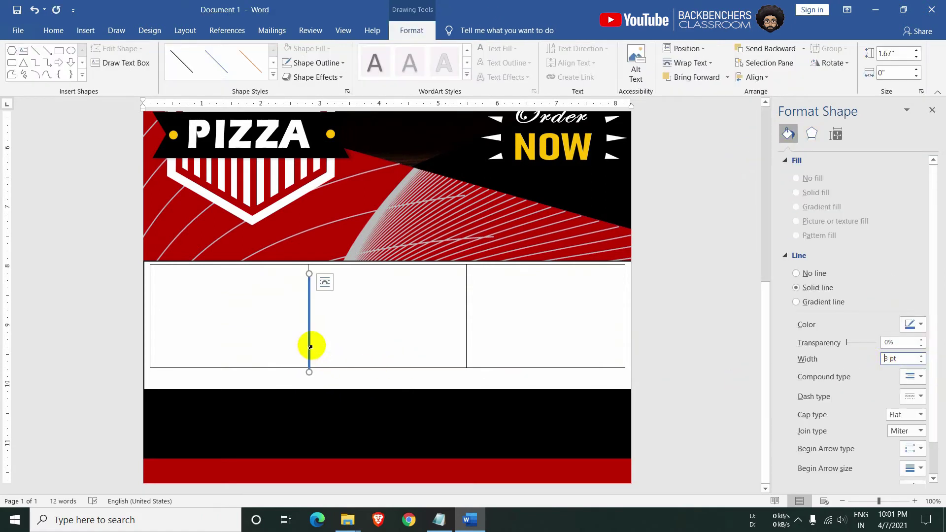
left_click(315, 62)
left_click(293, 89)
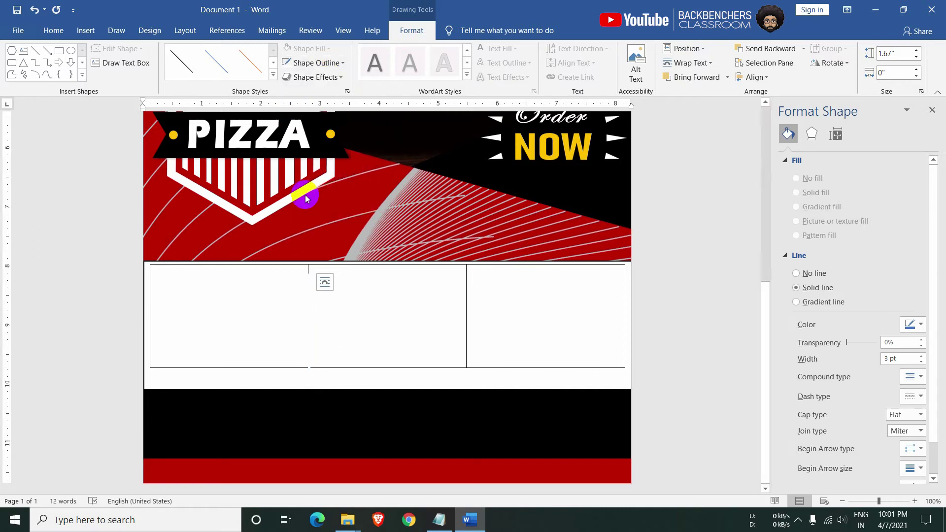
left_click(310, 302)
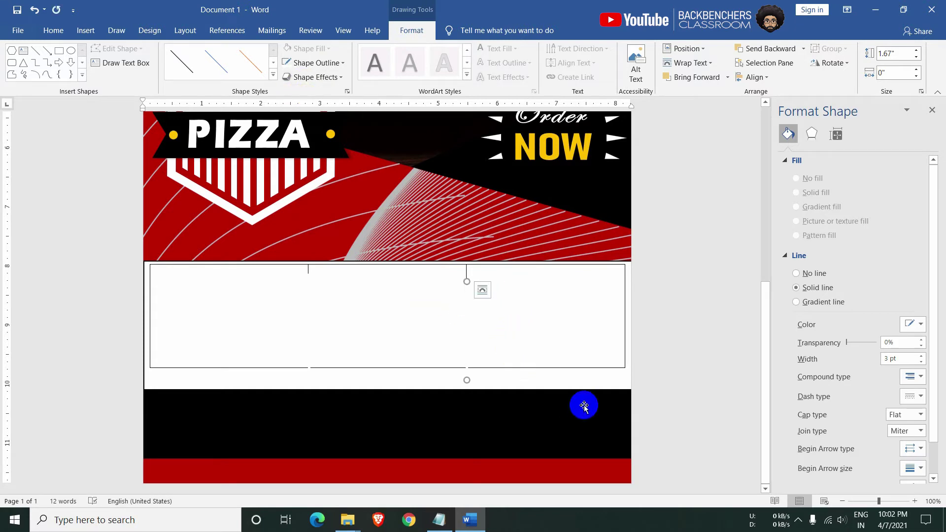
left_click(589, 389)
Nudge the vertical divider lines slightly upward
left_click(467, 349)
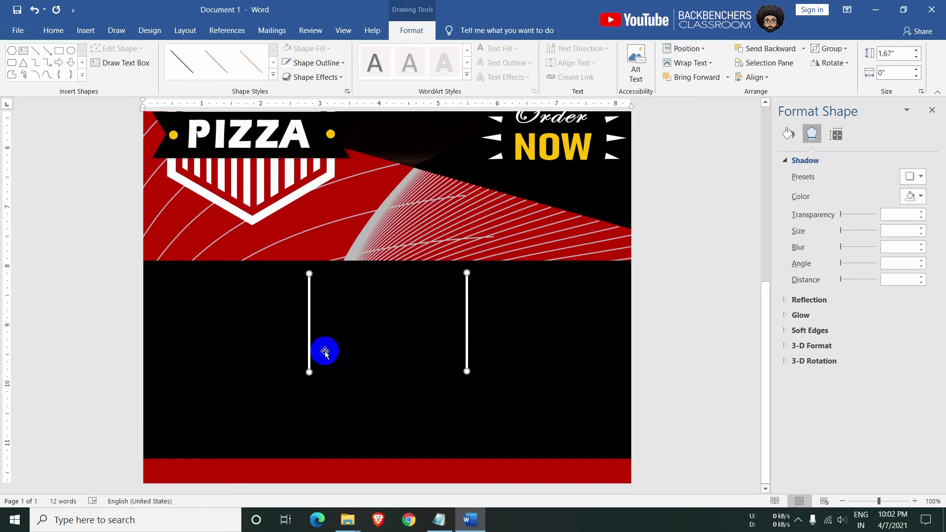
key("Up")
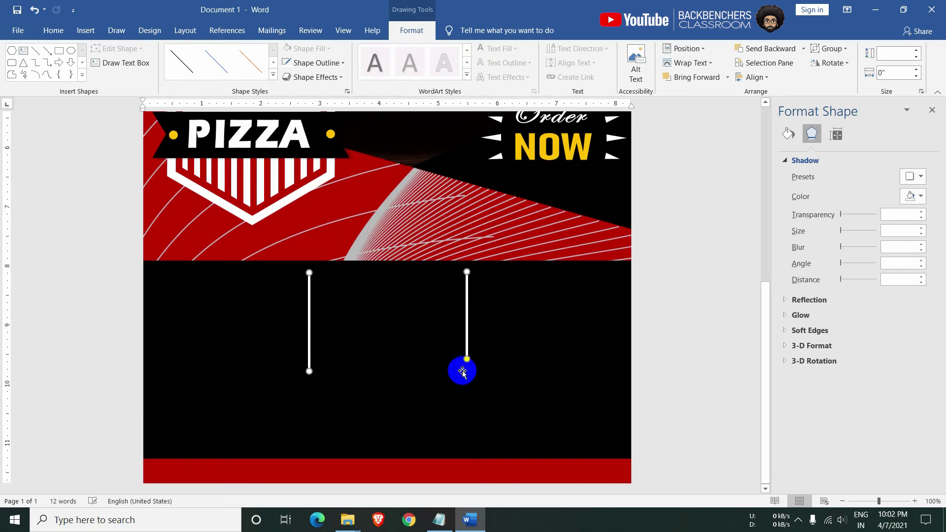
scroll(326, 371, "up", 8, "ctrl")
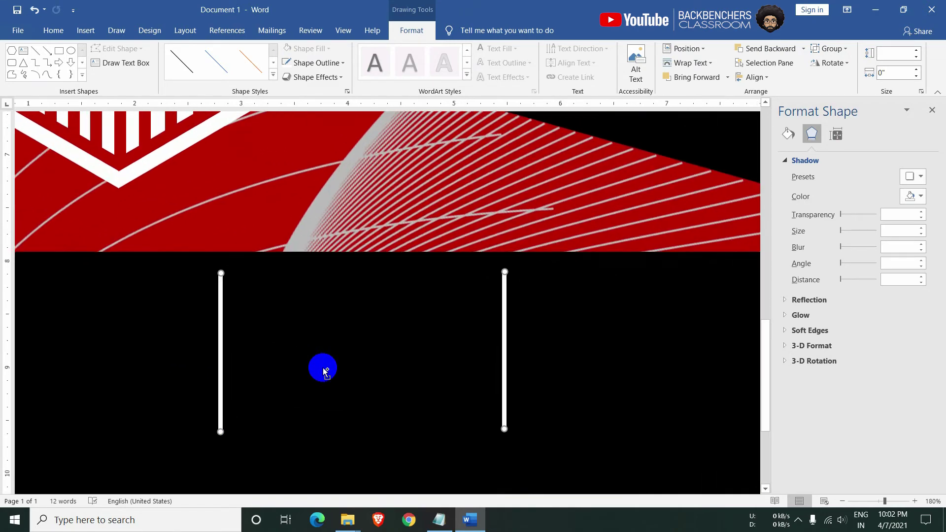
scroll(323, 367, "up", 1, "ctrl")
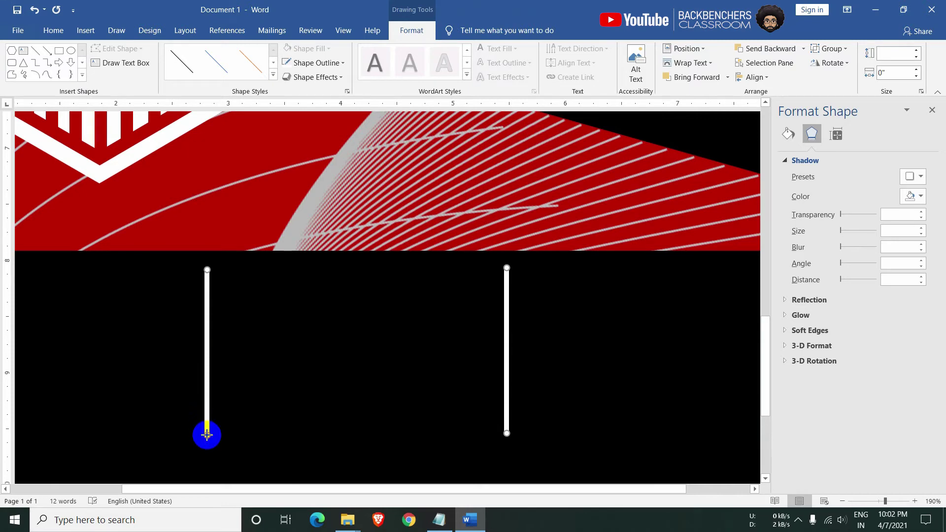
Set both the left and right divider lines to 2 pt width
left_click(508, 368, "shift")
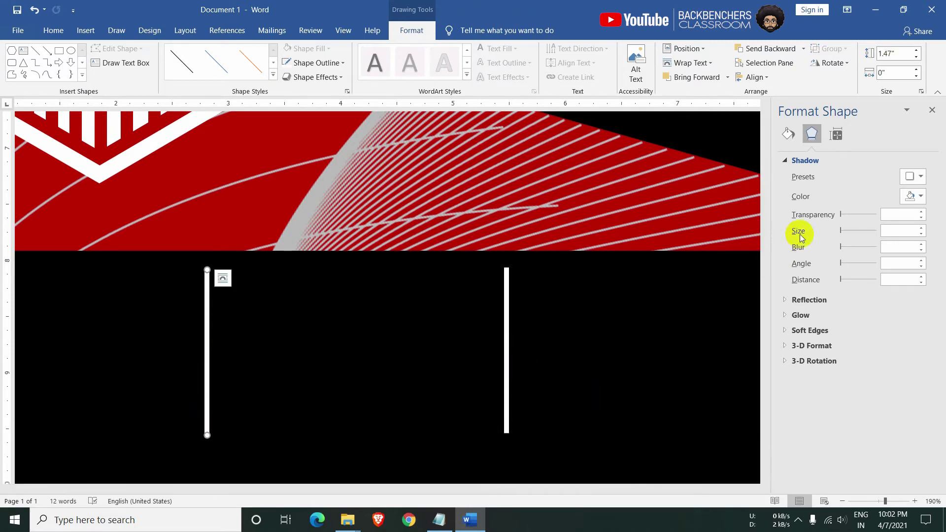
left_click(787, 133)
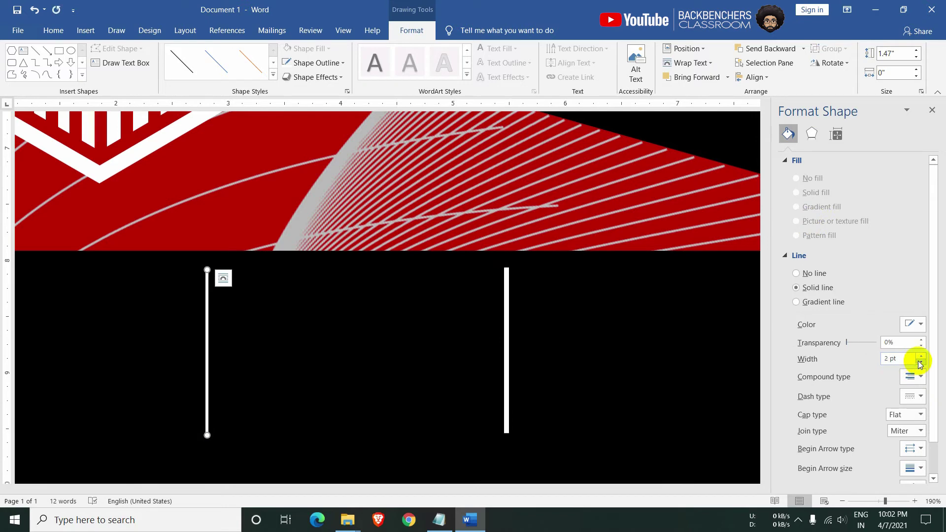
scroll(511, 339, "down", 5, "ctrl")
left_click(497, 335)
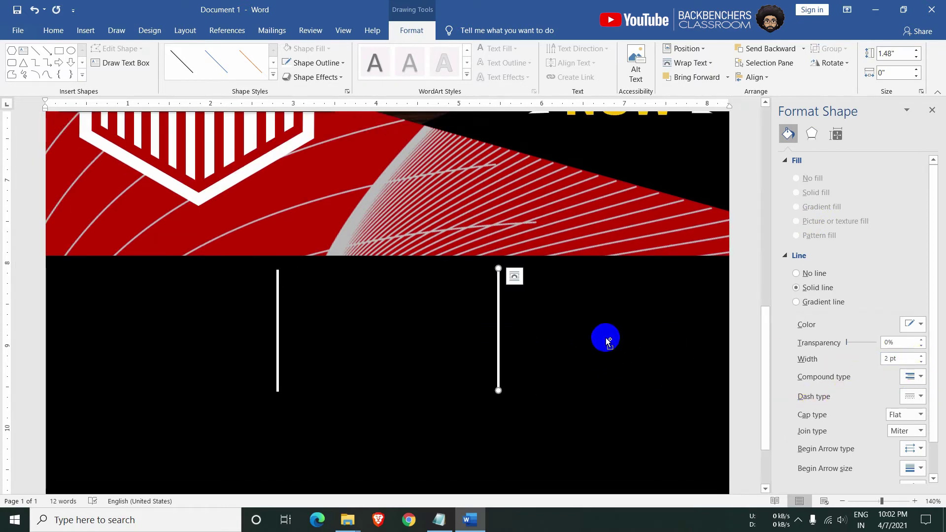
scroll(608, 345, "down", 7, "ctrl")
left_click(608, 367)
Draw a small white-filled circle at the red-black edge
left_click(86, 31)
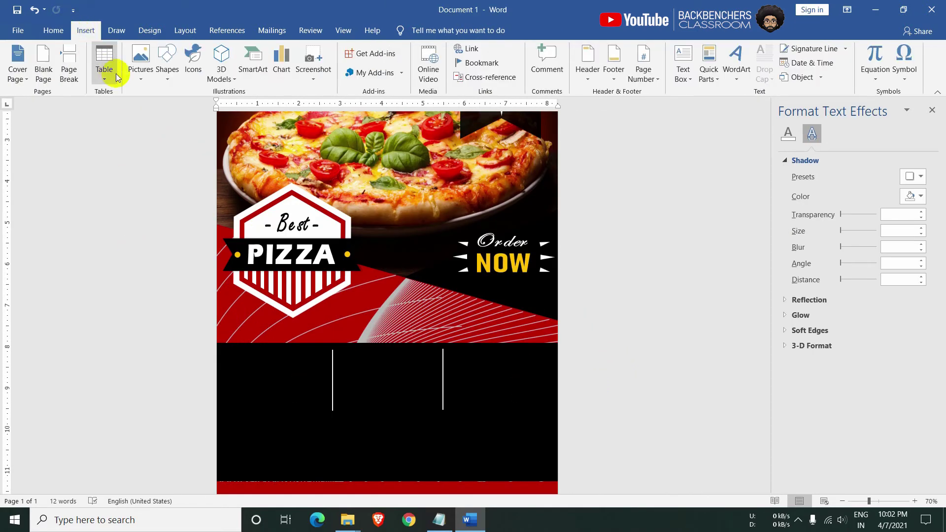
left_click(167, 62)
left_click(165, 111)
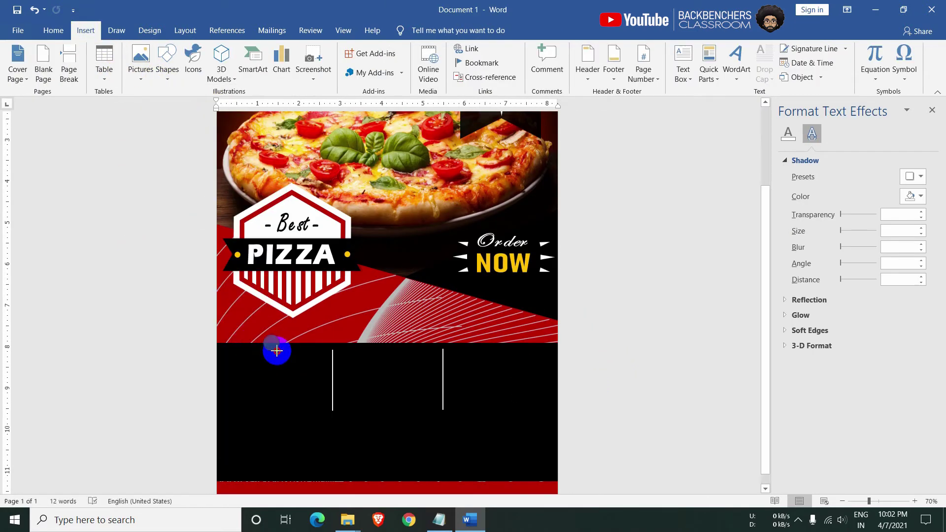
left_click_drag(263, 335, 290, 362)
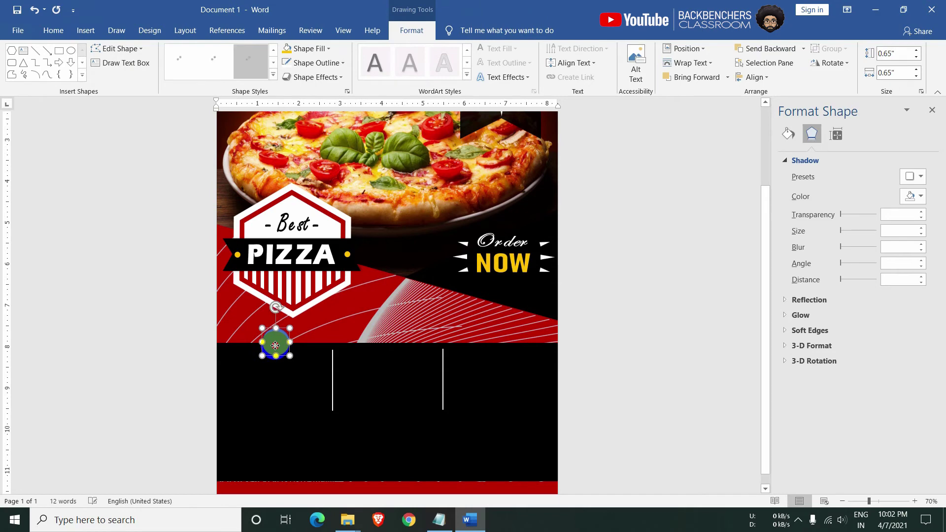
left_click(317, 63)
left_click(311, 169)
left_click(310, 48)
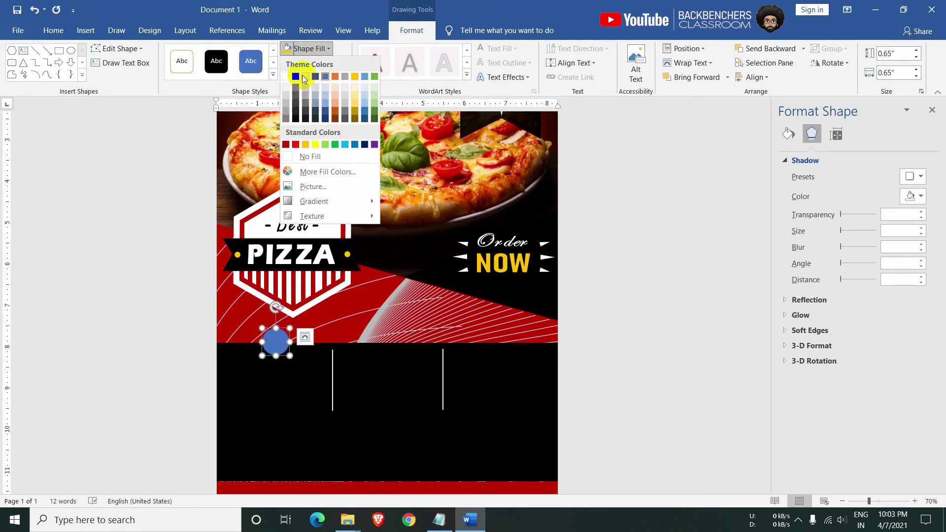
left_click(285, 76)
Copy the white circle and space the three circles along the footer's top edge
scroll(296, 369, "up", 7)
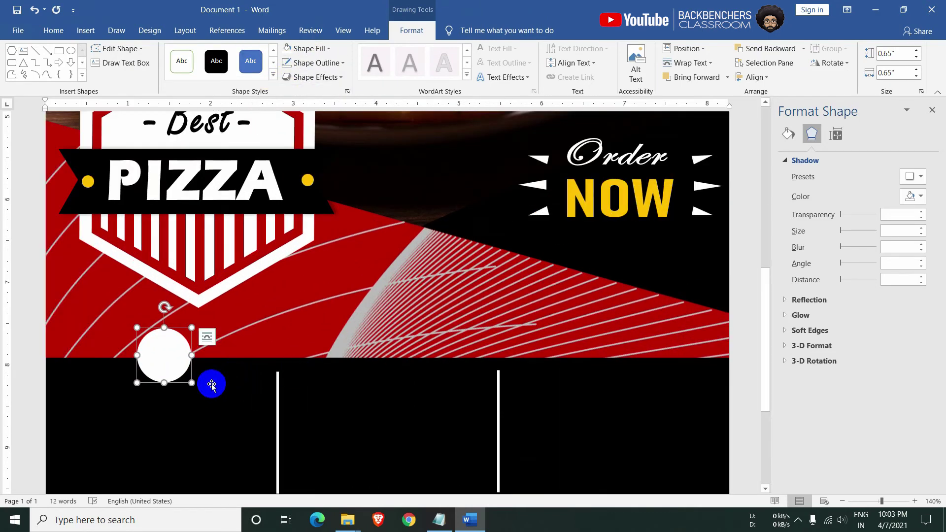
mouse_move(211, 385)
left_mouse_down()
mouse_move(199, 382)
mouse_move(592, 361)
left_mouse_up()
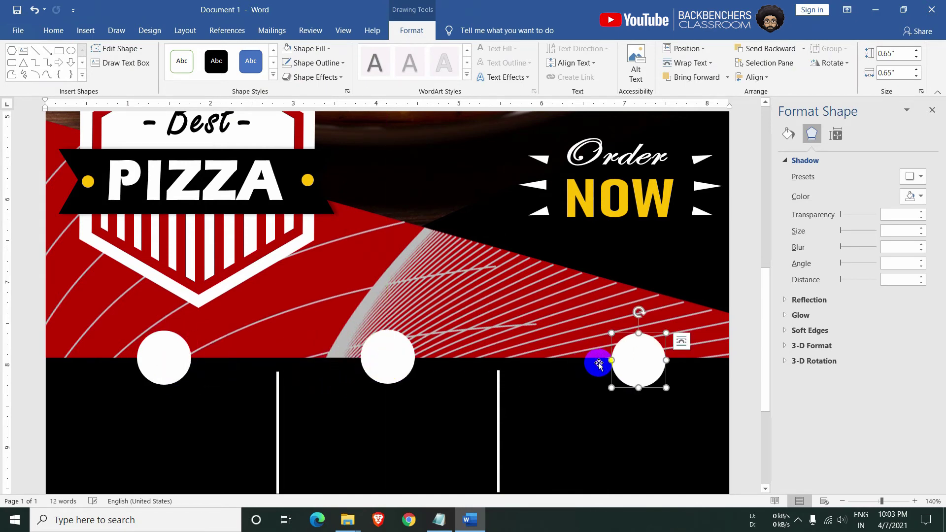
scroll(443, 388, "down", 3, "ctrl")
left_click_drag(573, 404, 561, 405)
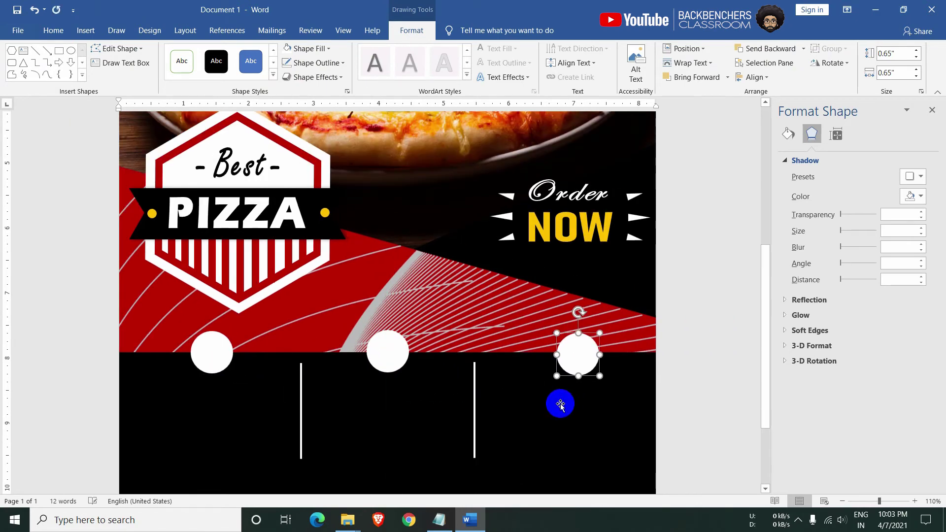
left_click_drag(203, 355, 201, 354)
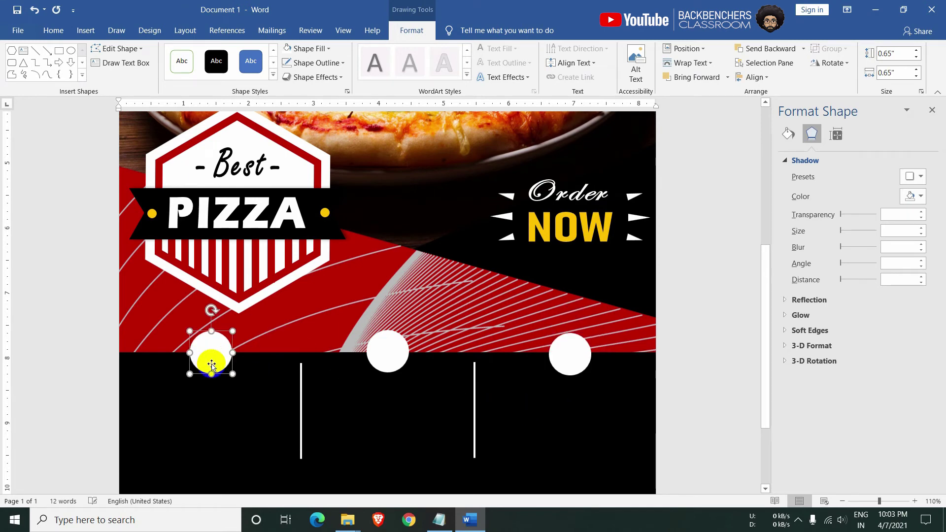
Draw a text box over the left circle and type a bold 1 in it
left_click(692, 412)
left_click(85, 30)
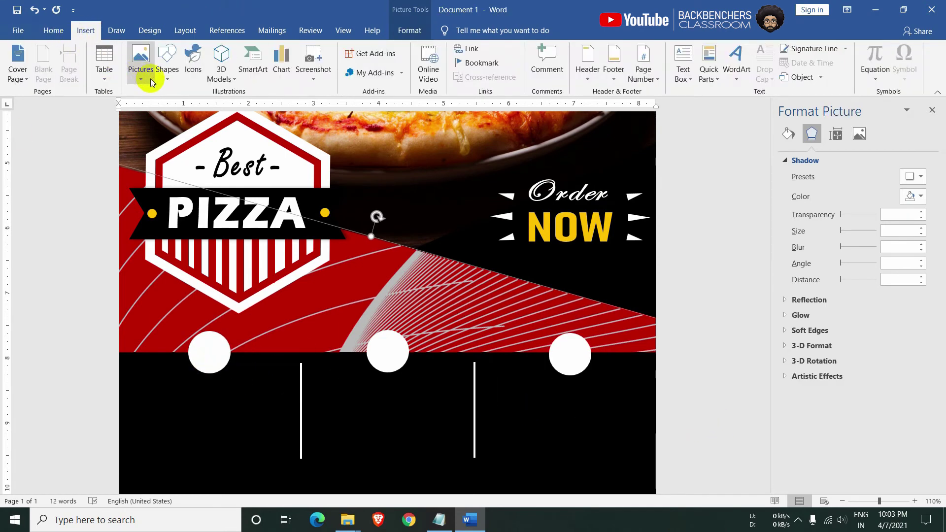
left_click(167, 63)
left_click(166, 113)
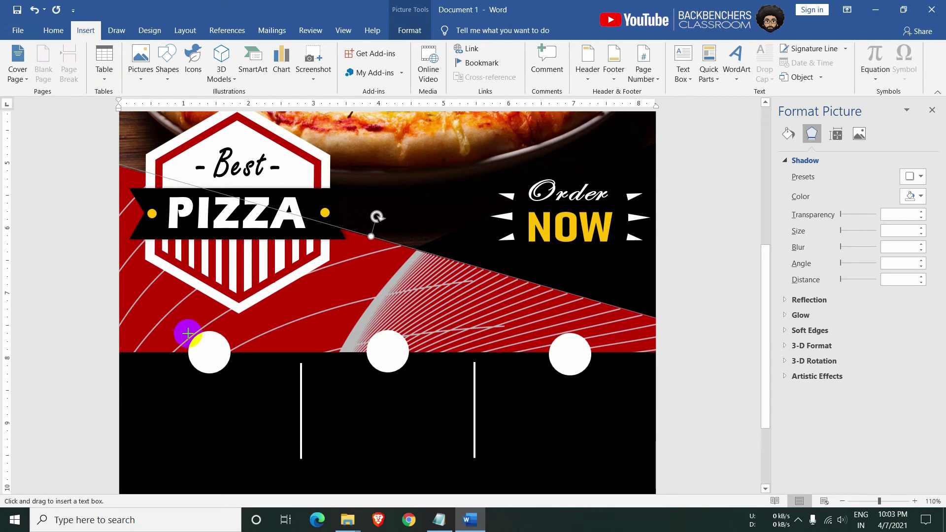
left_click_drag(187, 334, 228, 366)
left_click(306, 48)
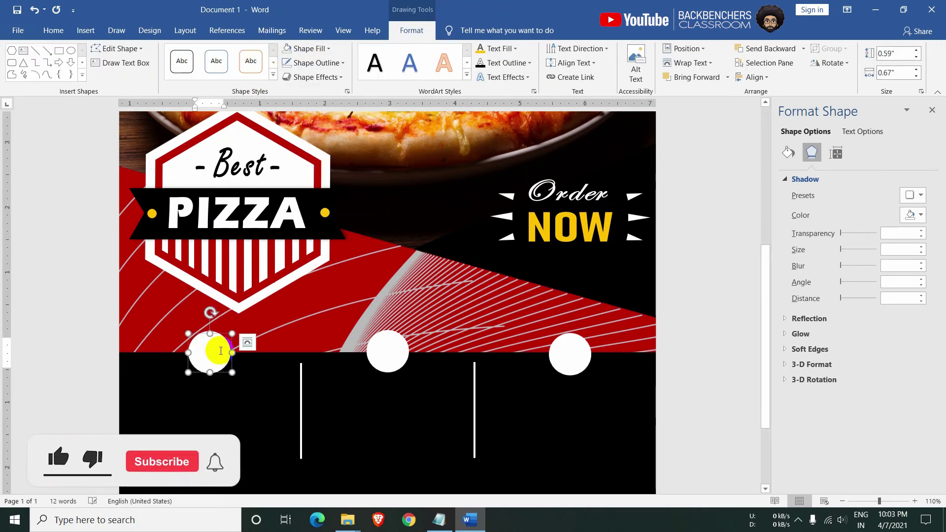
type("1")
left_click(53, 30)
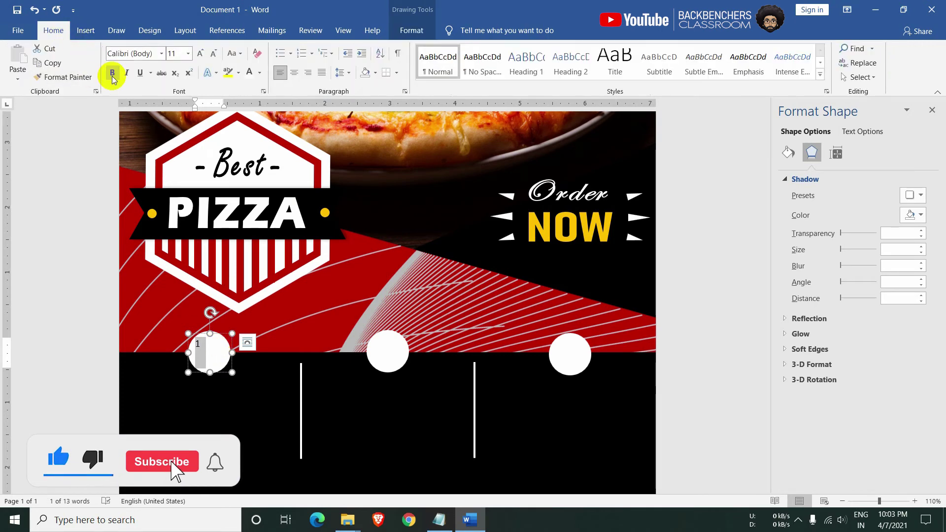
left_click(113, 72)
Stretch the 1 large with a Transform text effect and shrink its box to fit the circle
left_click(412, 31)
left_click(506, 77)
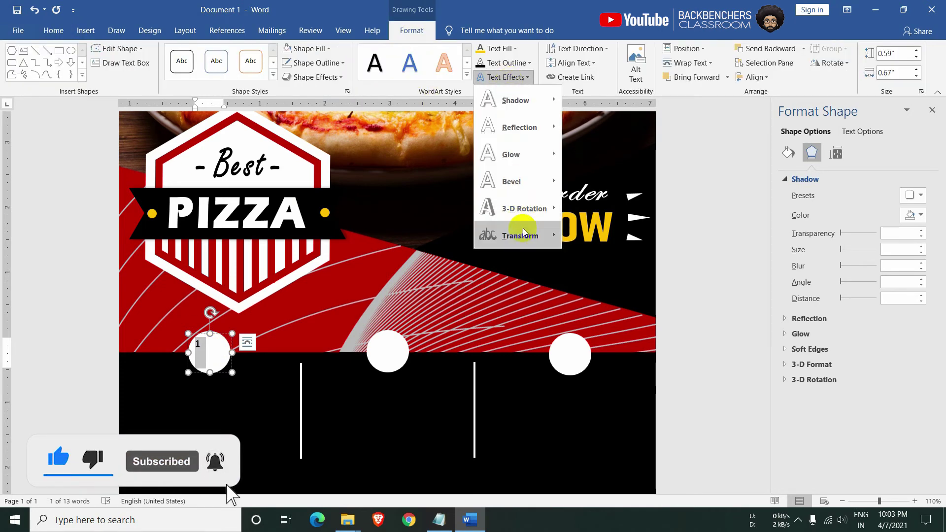
left_click(576, 275)
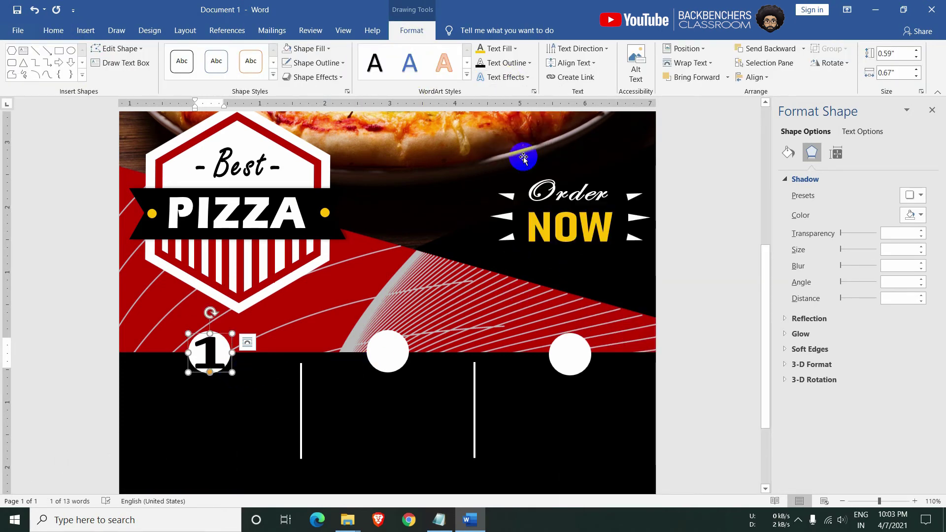
left_click(504, 77)
key("Escape")
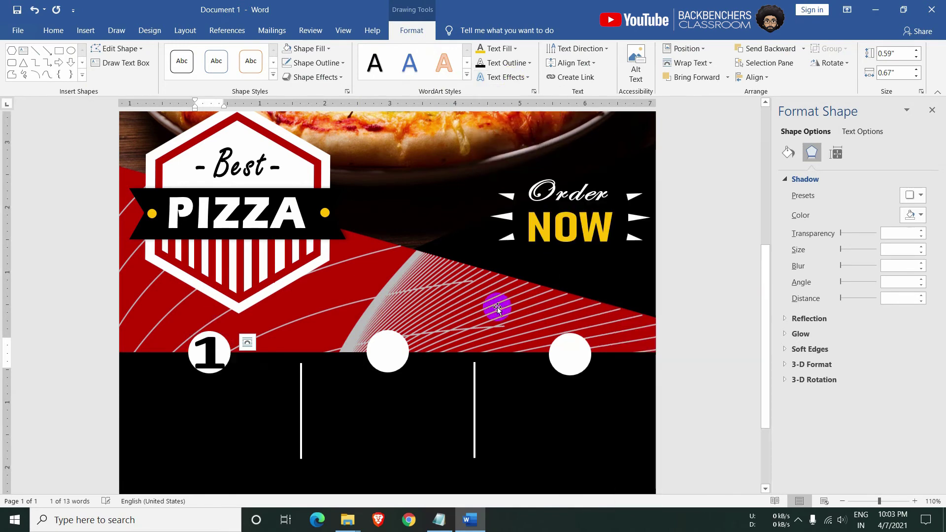
scroll(190, 374, "up", 5, "ctrl")
mouse_move(196, 330)
left_mouse_down()
mouse_move(177, 350)
mouse_move(173, 341)
left_mouse_up()
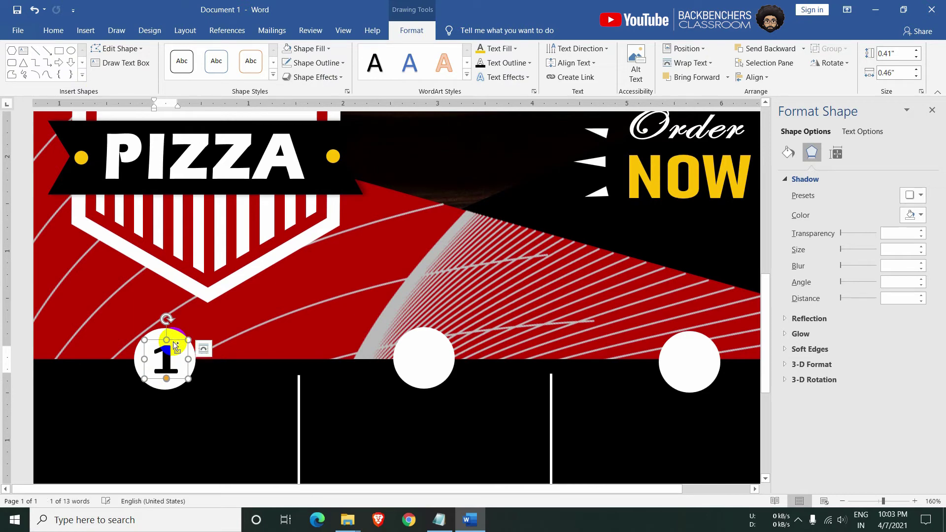
Copy the number box into the other circles and change the copies to 2 and 3
left_click(373, 350)
left_click_drag(425, 340, 697, 359)
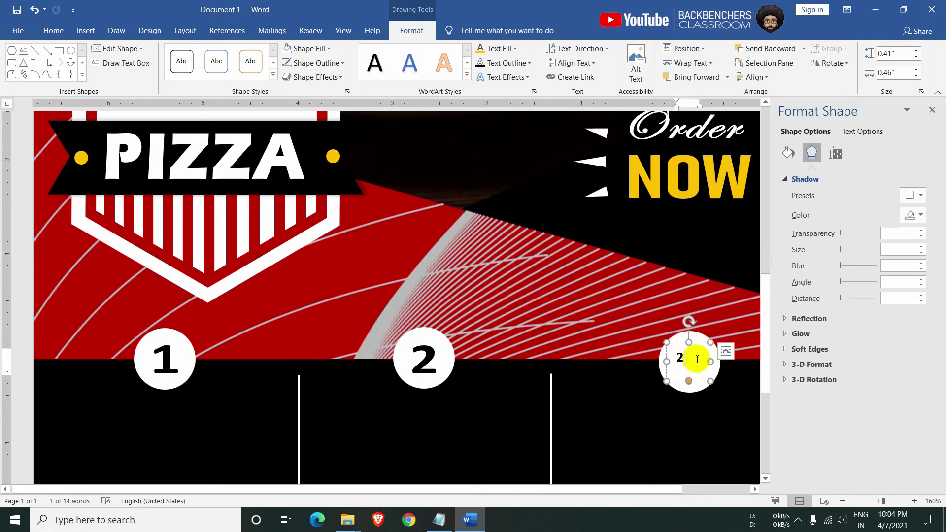
type("3")
scroll(634, 386, "down", 5)
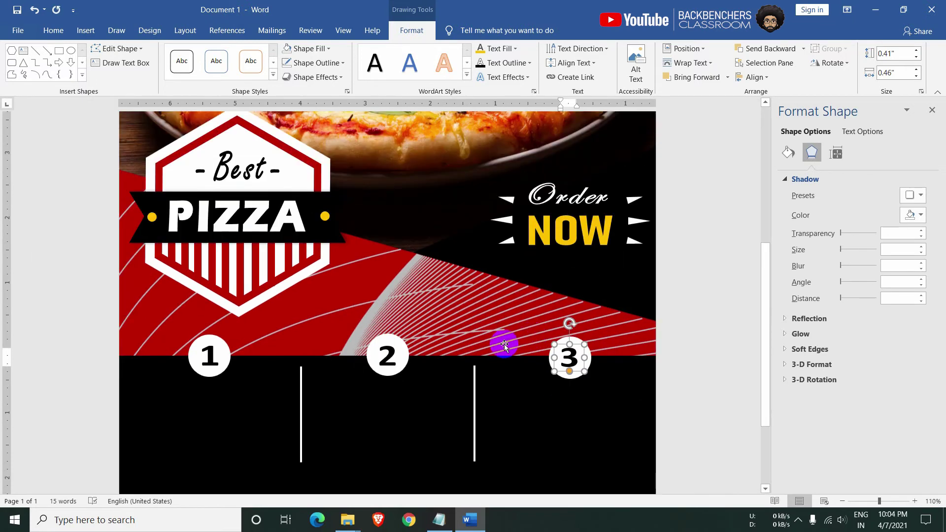
scroll(504, 343, "down", 3)
left_click(213, 237)
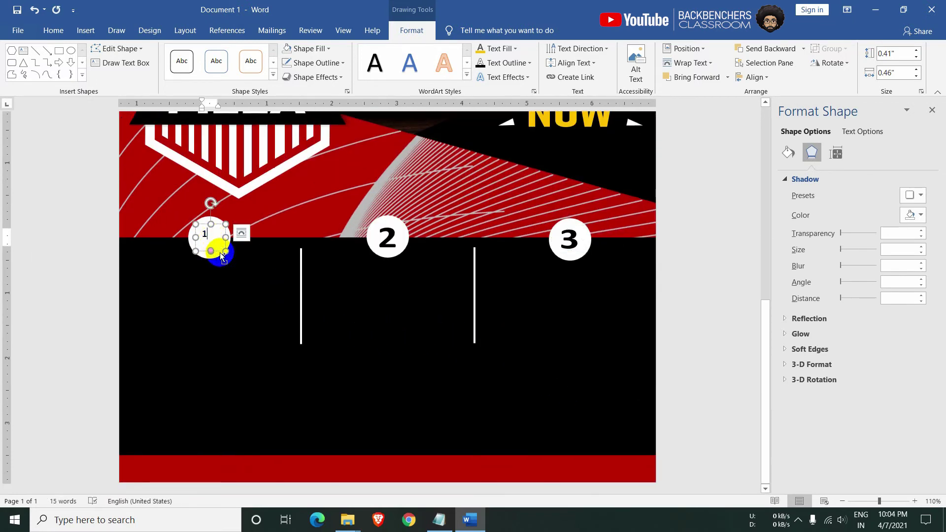
Copy the number box down as a large gold SMALL label under circle 1
left_click_drag(221, 256, 188, 308)
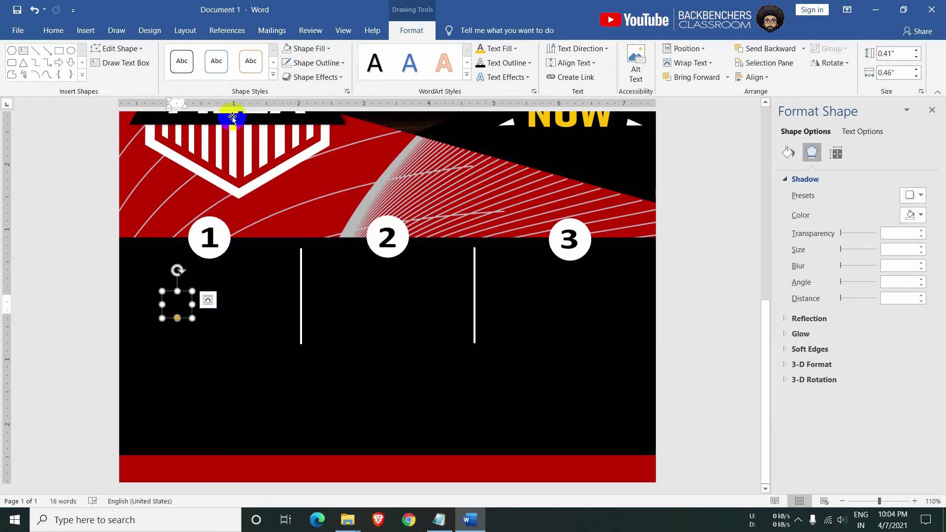
left_click(480, 48)
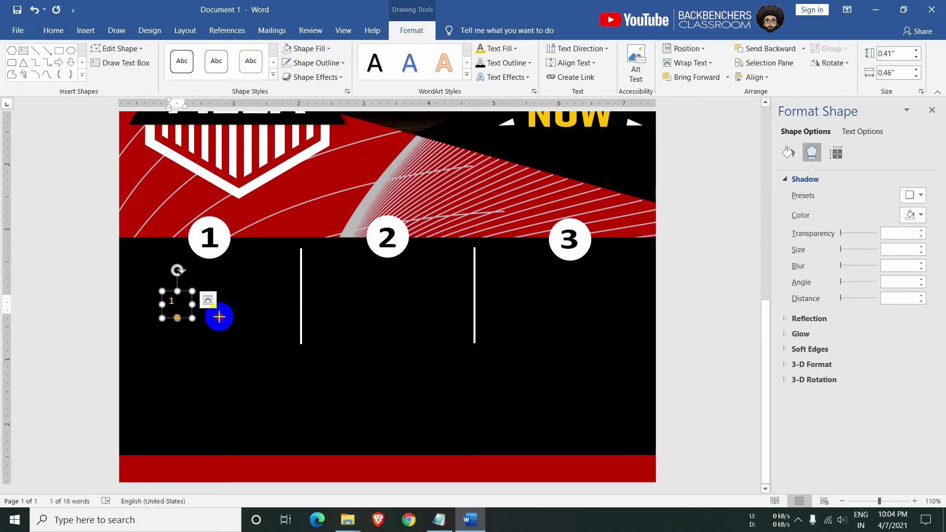
left_click_drag(192, 318, 241, 316)
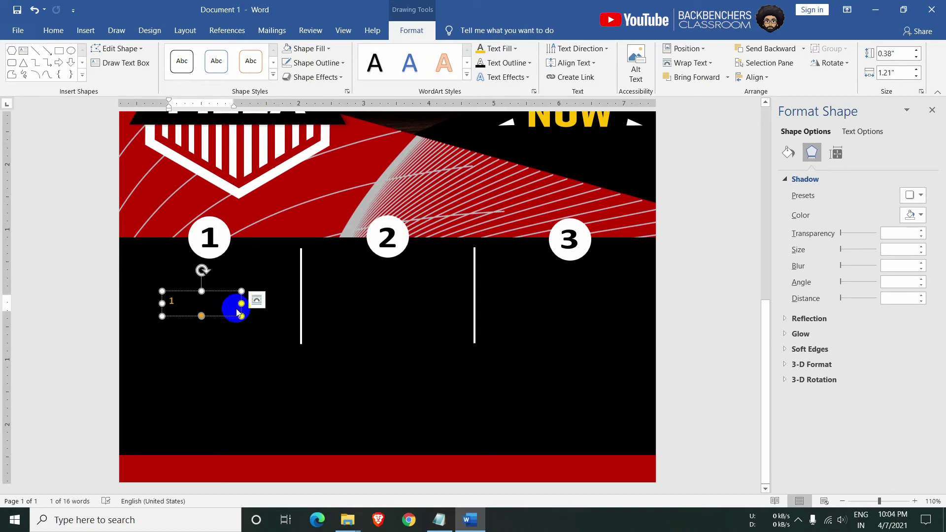
type("SMAL")
key("ctrl+a")
key("ctrl+shift+period")
key("ctrl+shift+period")
key("ctrl+shift+period")
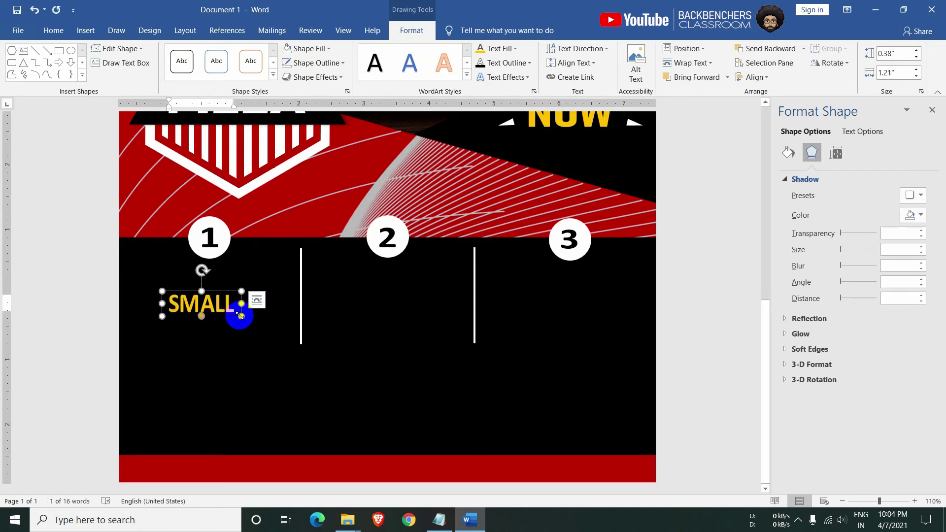
mouse_move(201, 294)
left_mouse_down()
mouse_move(215, 268)
mouse_move(375, 262)
mouse_move(392, 275)
left_mouse_up()
Create MEDIUM and LARGE label copies under circles 2 and 3, centred in their boxes
left_click(390, 285)
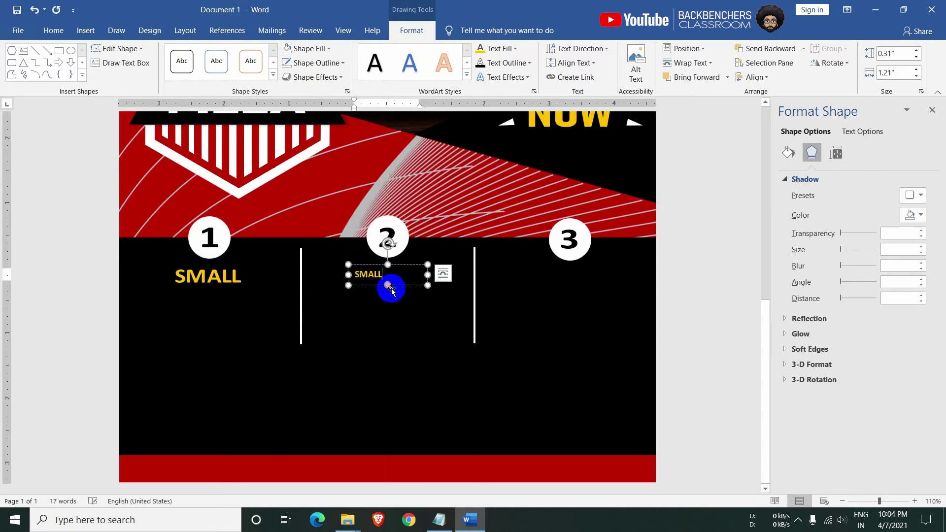
type("LARGE")
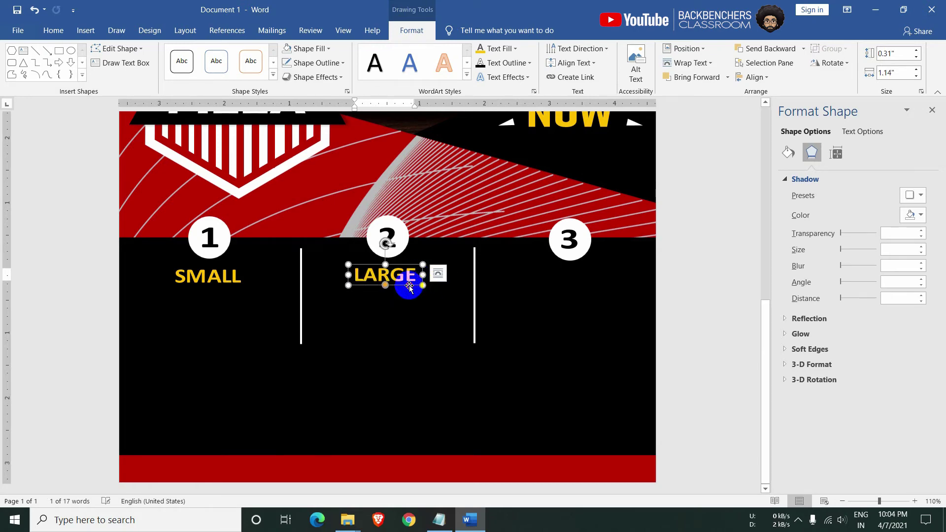
left_click_drag(410, 286, 413, 286)
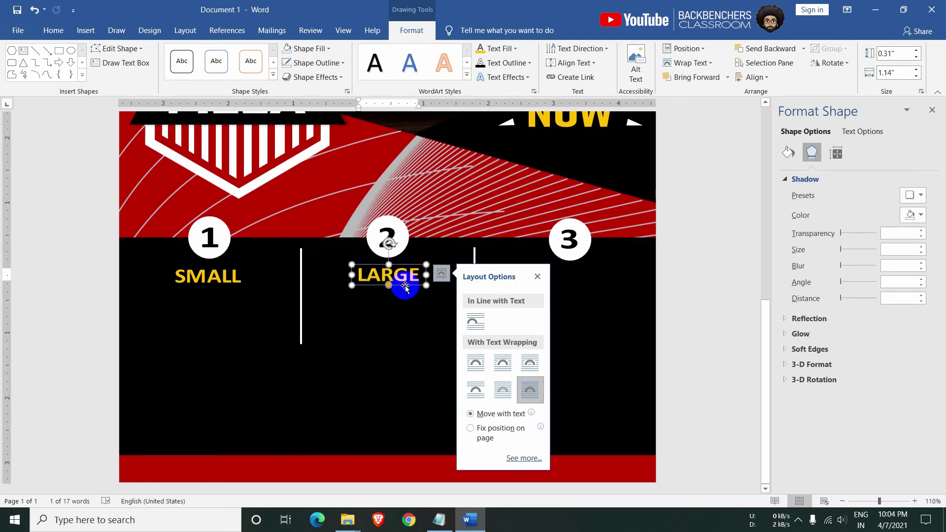
left_click_drag(405, 285, 569, 292)
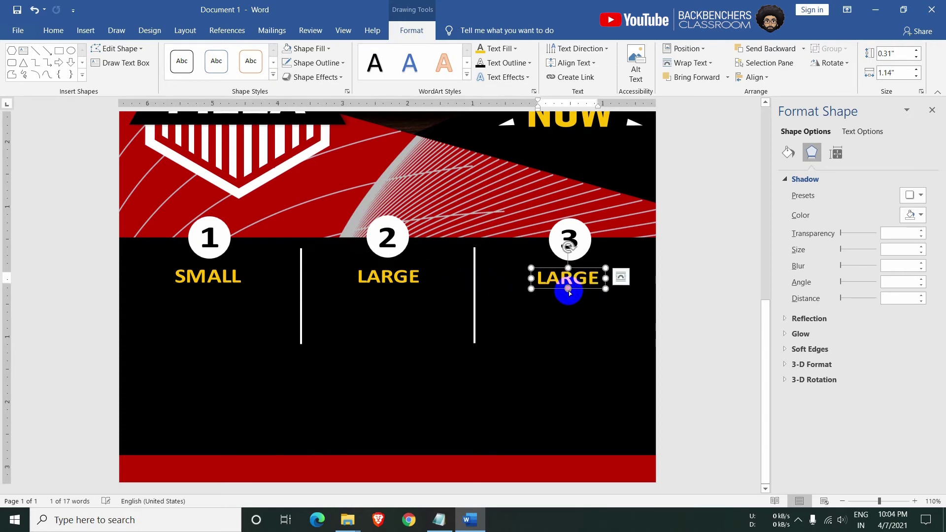
left_click(386, 276)
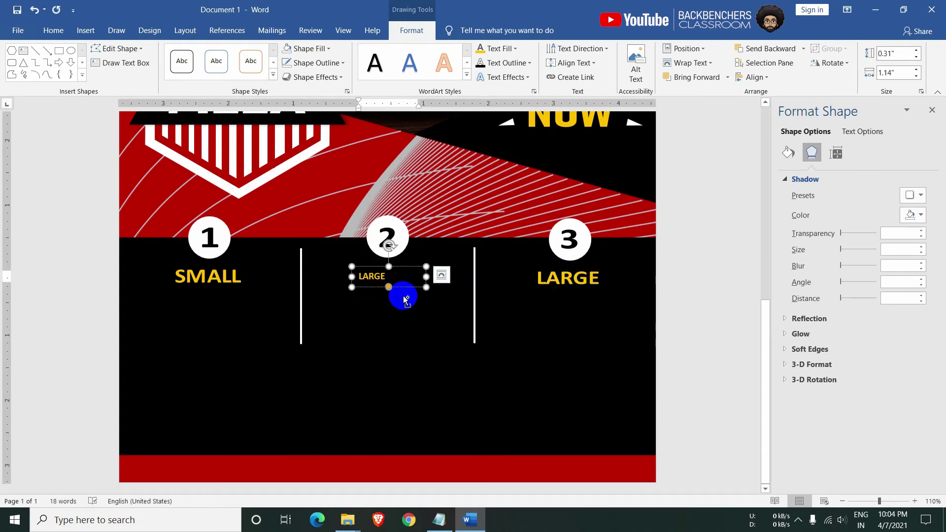
type("MEDIUM")
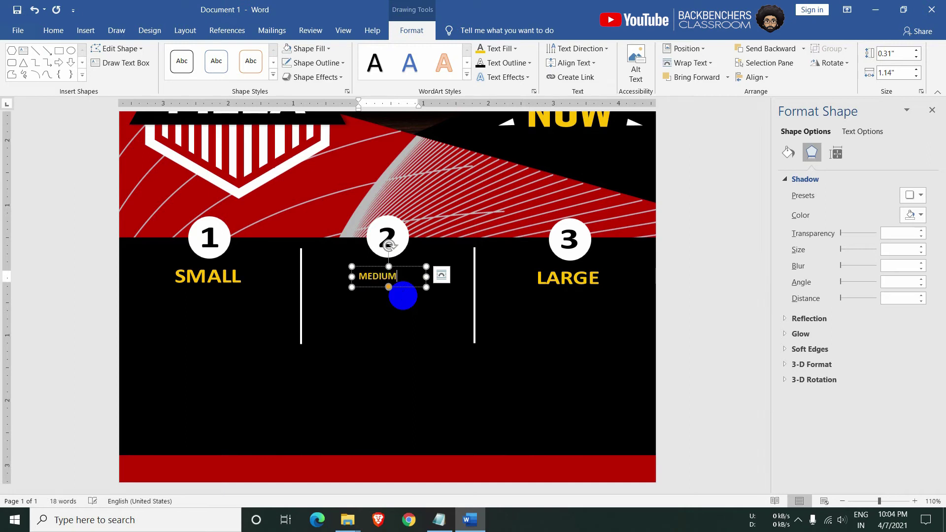
left_click_drag(427, 277, 436, 275)
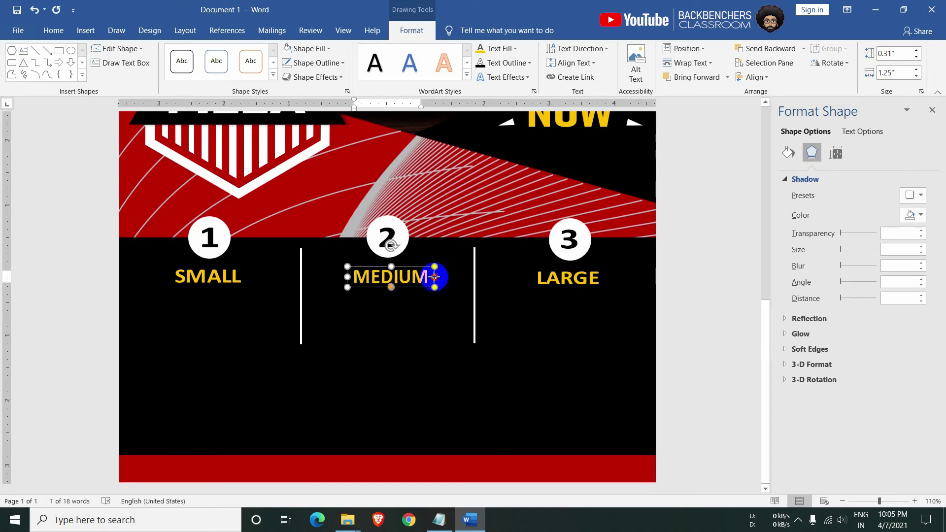
left_click(560, 286)
mouse_move(532, 278)
left_mouse_down()
mouse_move(542, 278)
mouse_move(539, 287)
left_mouse_up()
left_click(700, 331)
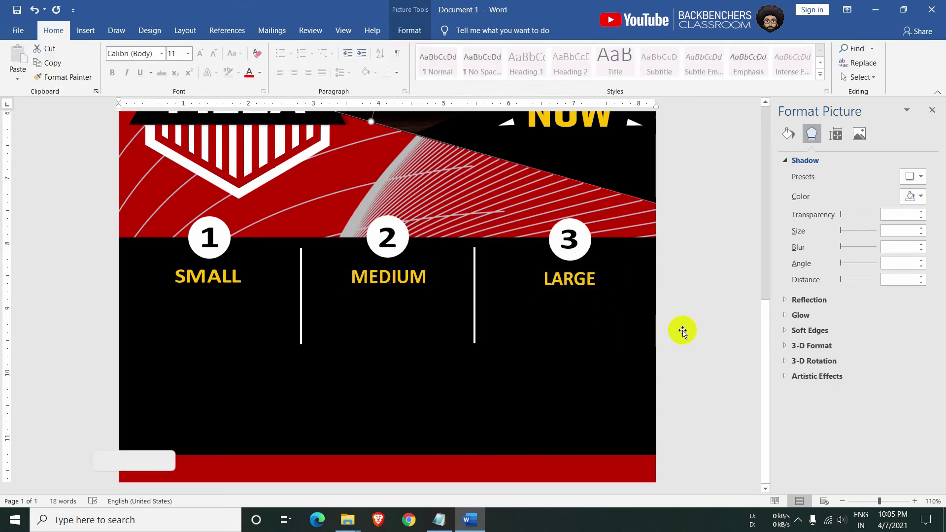
left_click(201, 276)
Copy the SMALL label below itself and set its text effect to No Transform
left_click_drag(217, 288, 188, 303)
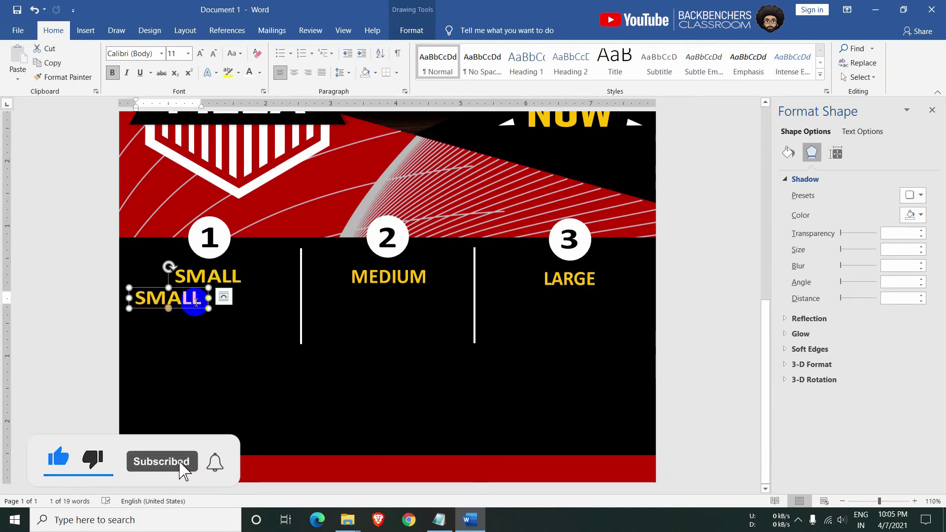
left_click(422, 30)
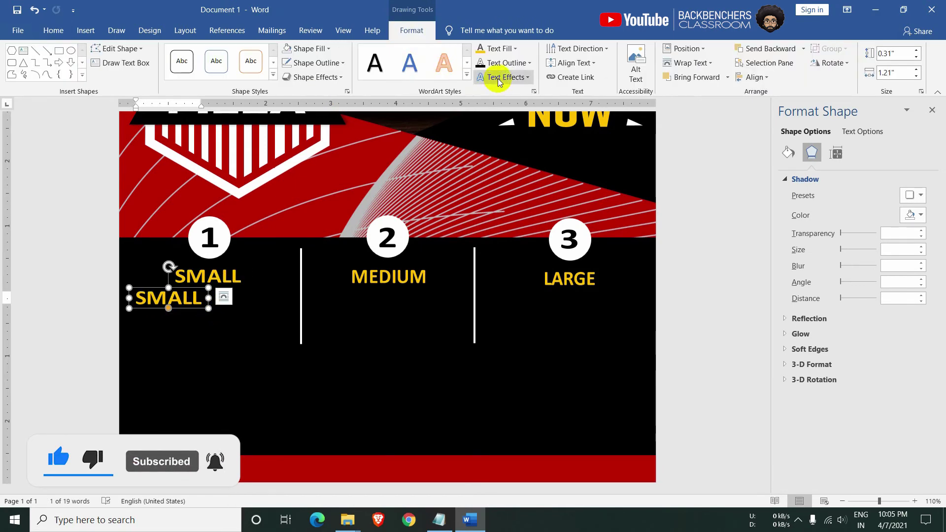
left_click(505, 77)
left_click(186, 291)
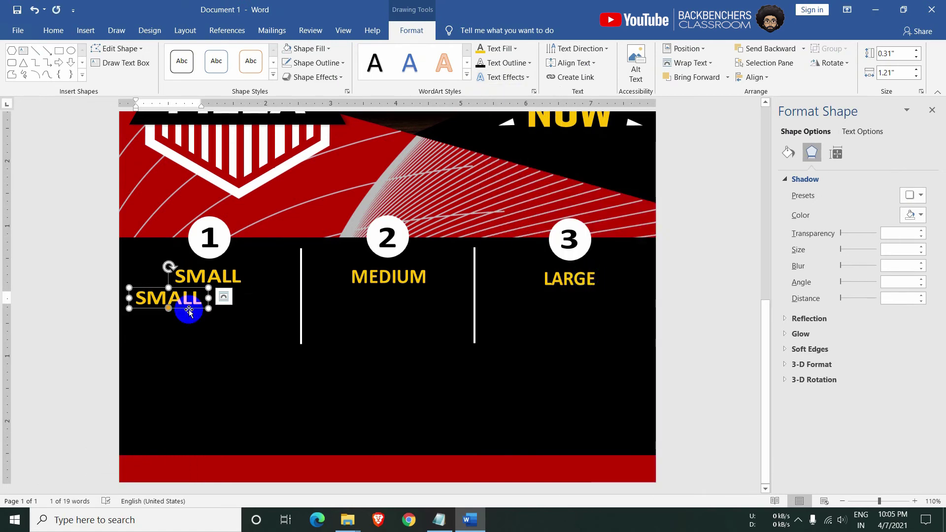
left_click(505, 77)
mouse_move(517, 235)
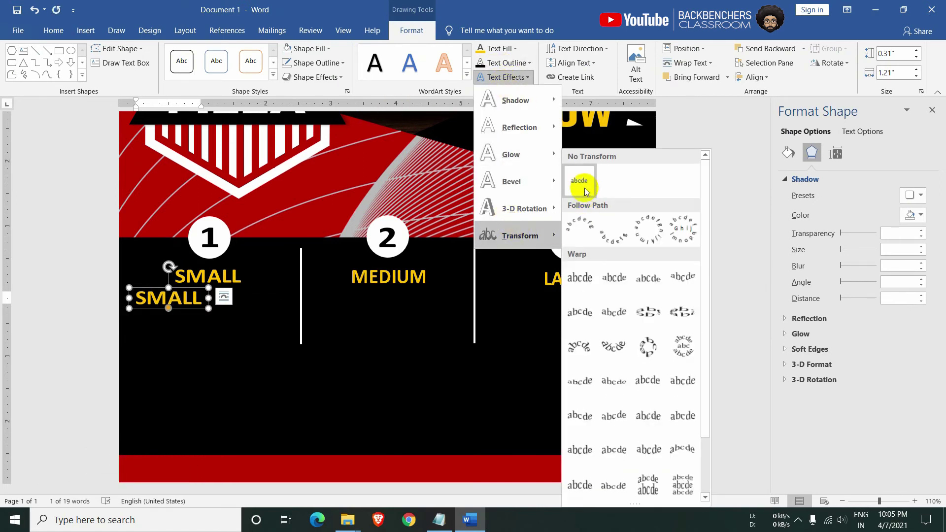
left_click(585, 191)
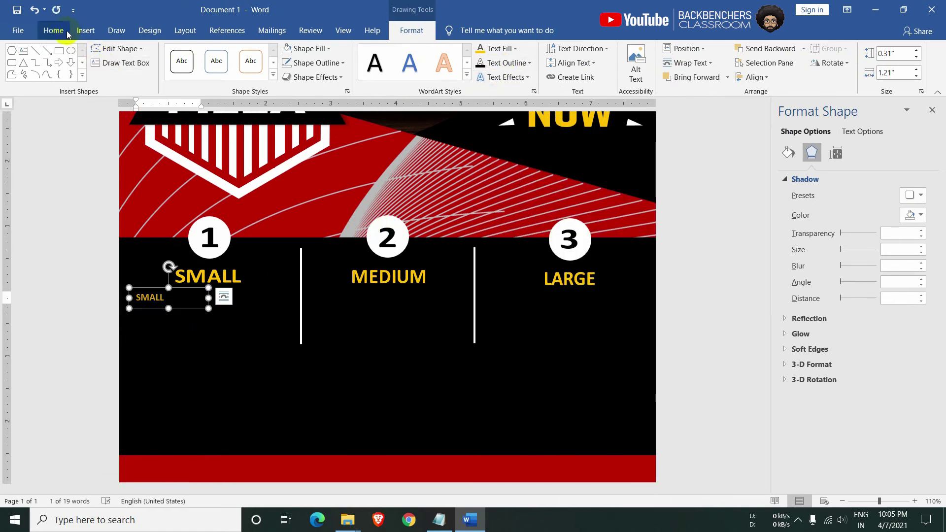
Paste Lorem Ipsum text from Notepad into it, justified, with no space after the paragraph
left_click(54, 31)
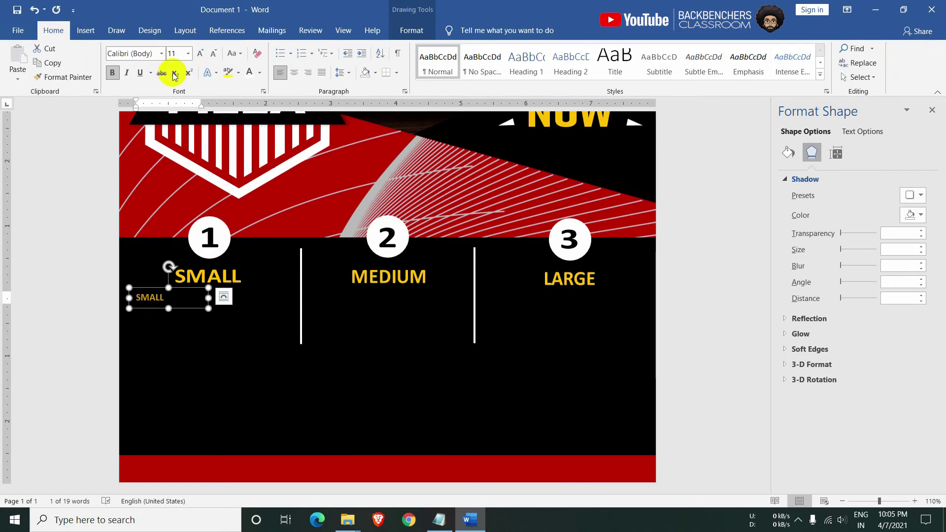
left_click(439, 520)
left_click_drag(189, 172, 626, 198)
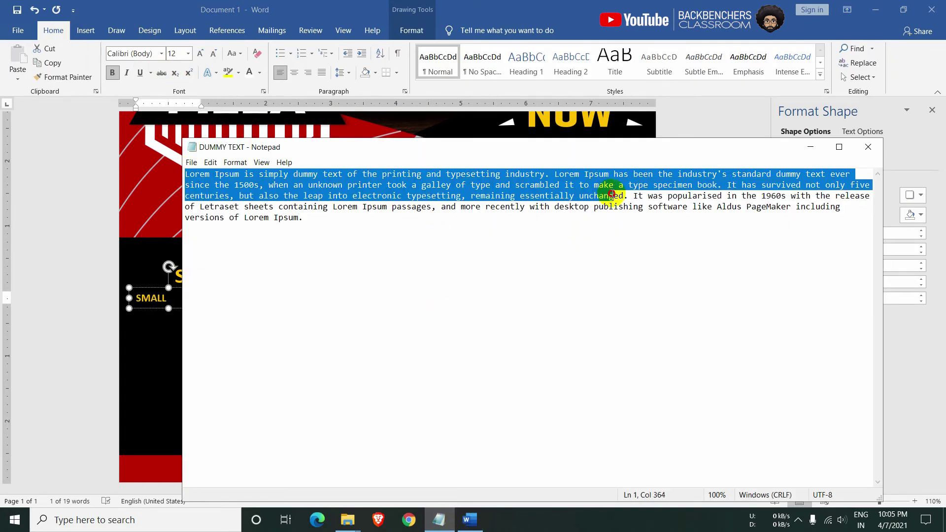
key("alt+Tab")
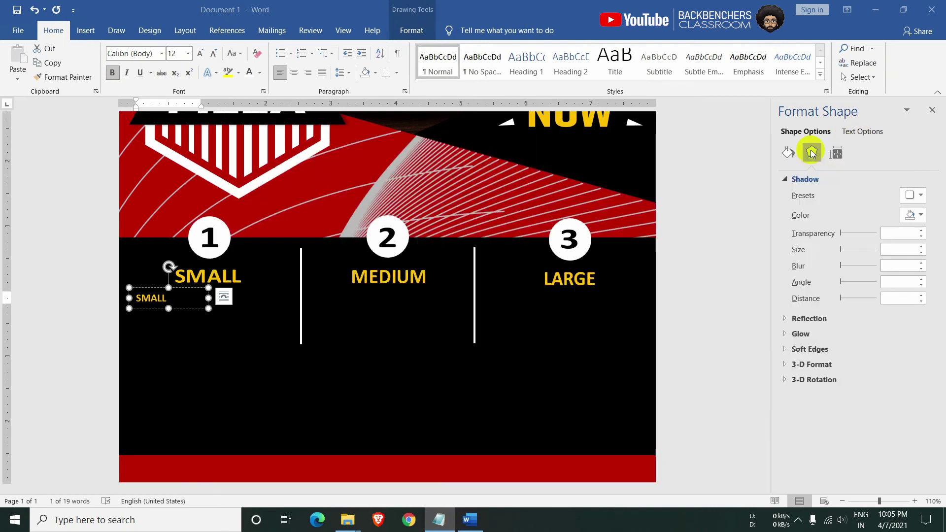
key("ctrl+v")
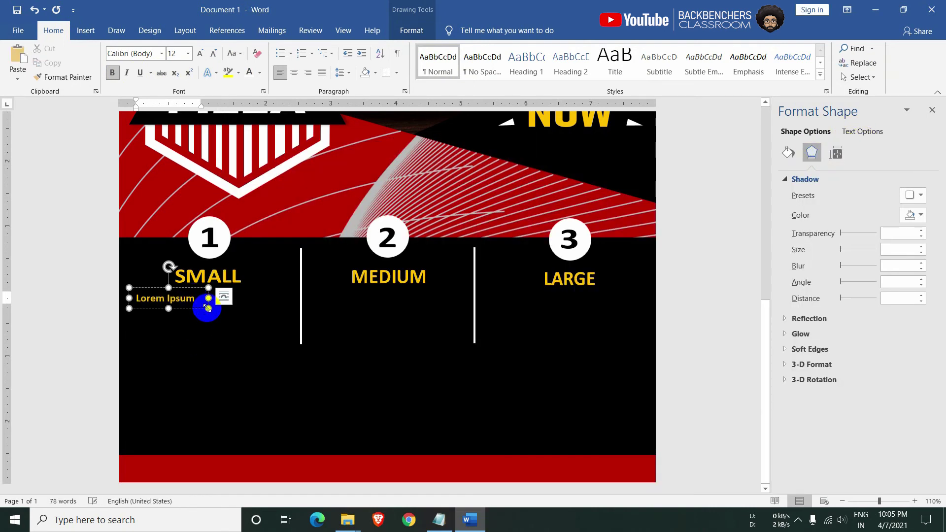
left_click_drag(207, 309, 292, 353)
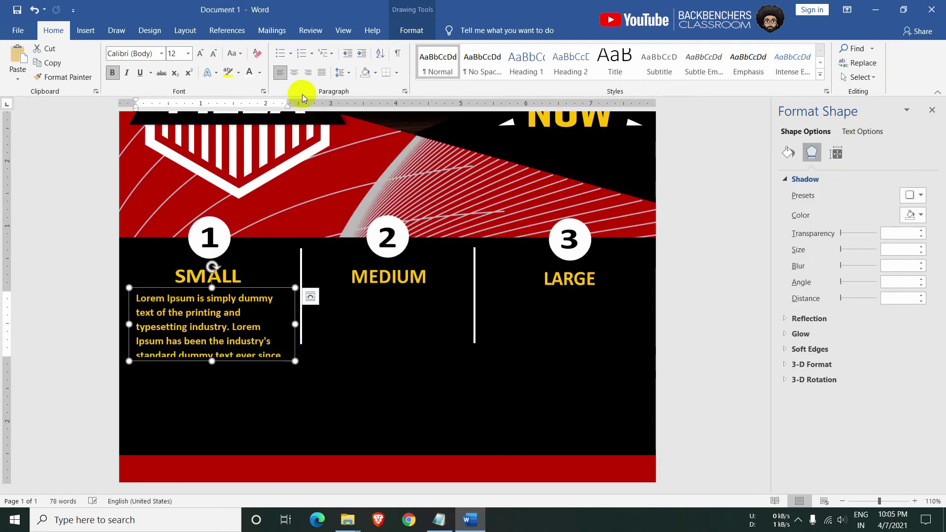
left_click(321, 73)
left_click_drag(212, 362, 212, 354)
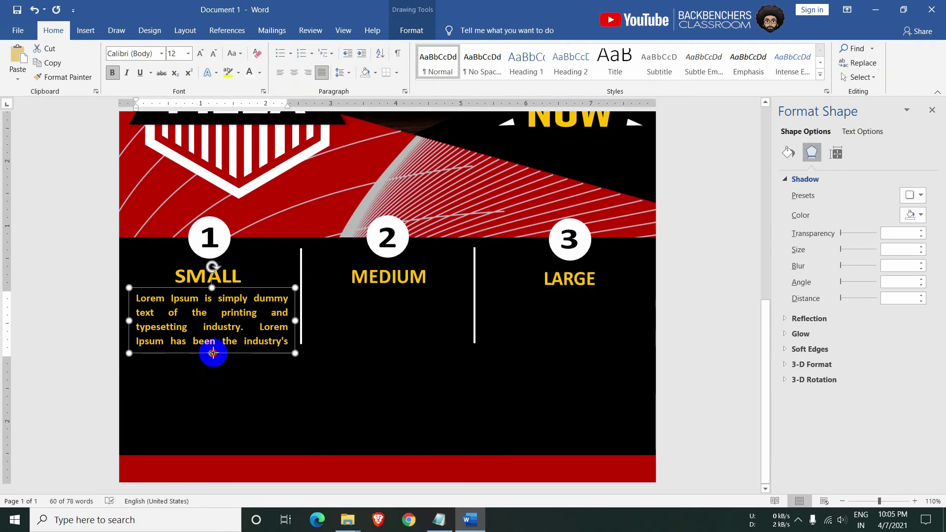
left_click(211, 310)
left_click(340, 73)
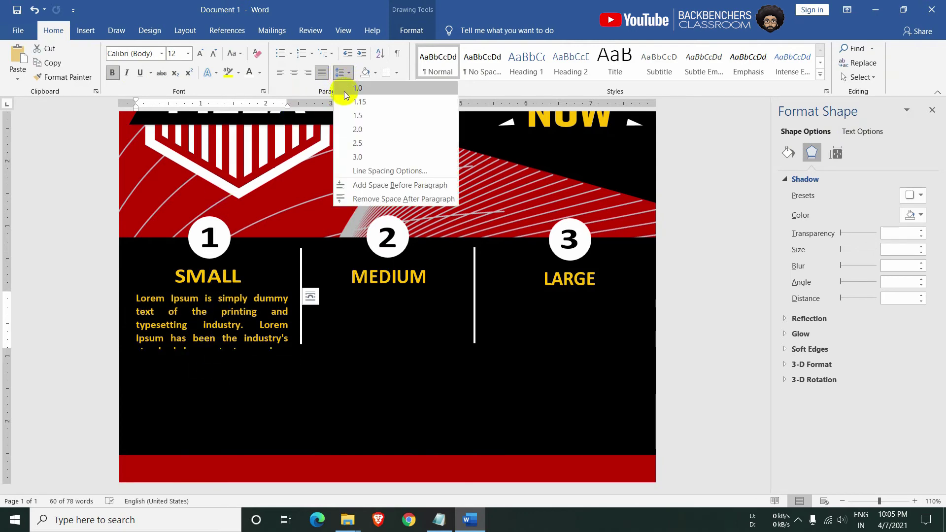
left_click(341, 199)
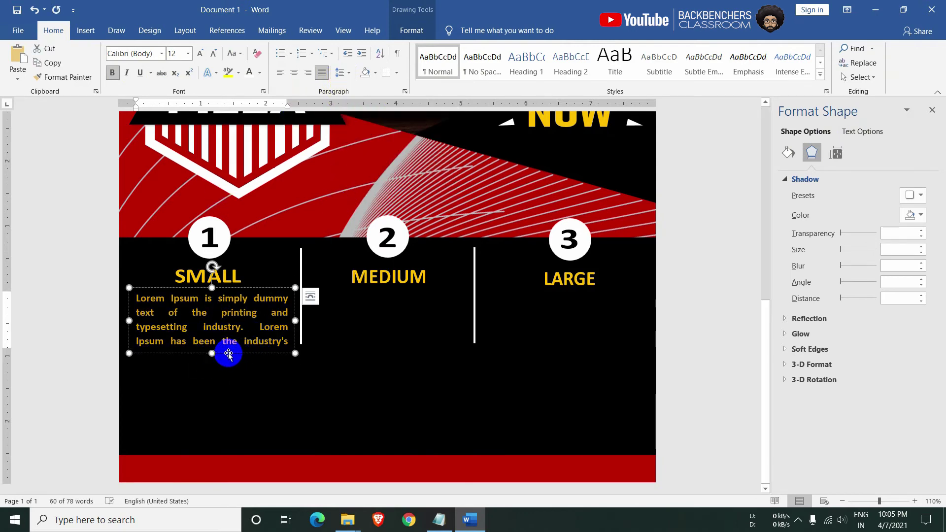
Make the description unbold and white, and copy it under MEDIUM
left_click(229, 354)
left_click(112, 73)
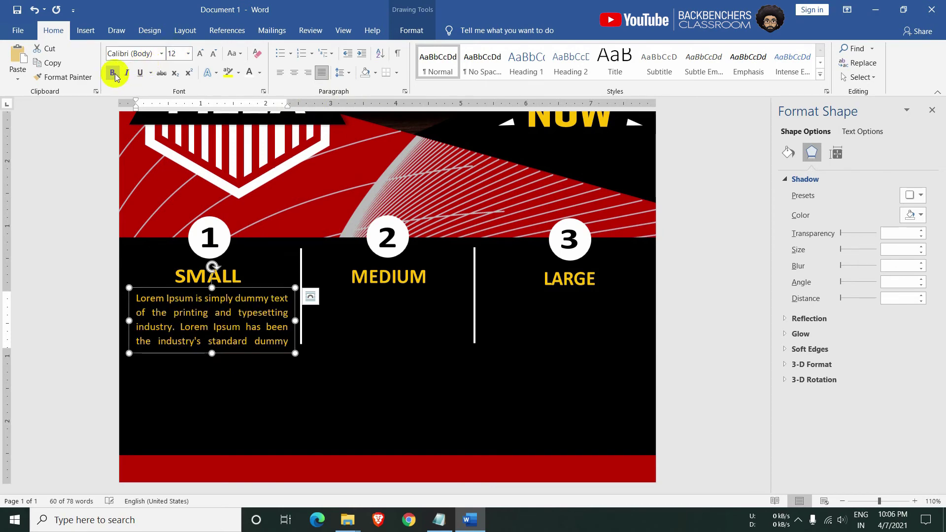
left_click(249, 74)
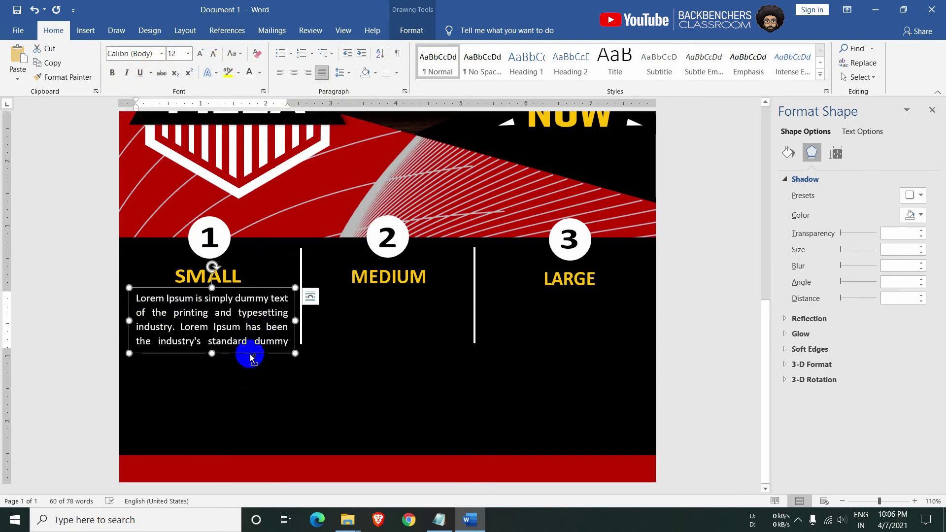
left_click_drag(250, 356, 579, 350)
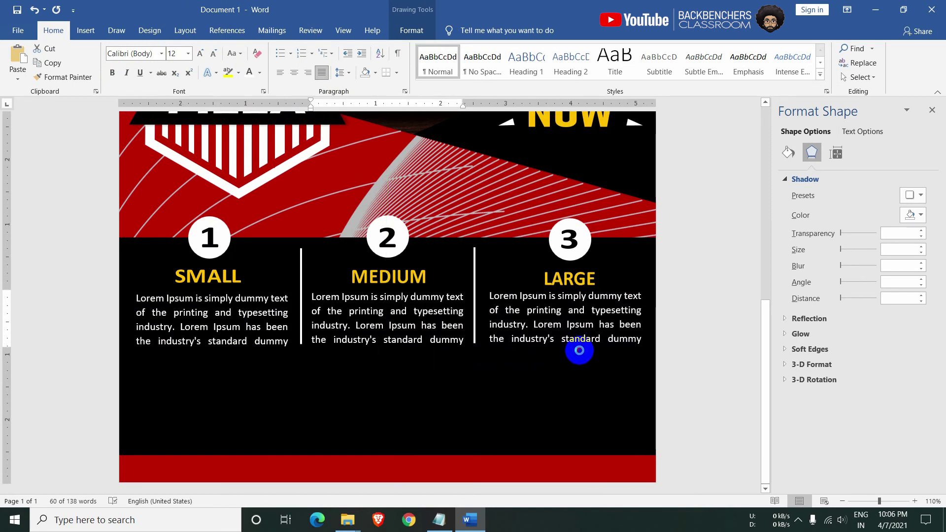
left_click(615, 408)
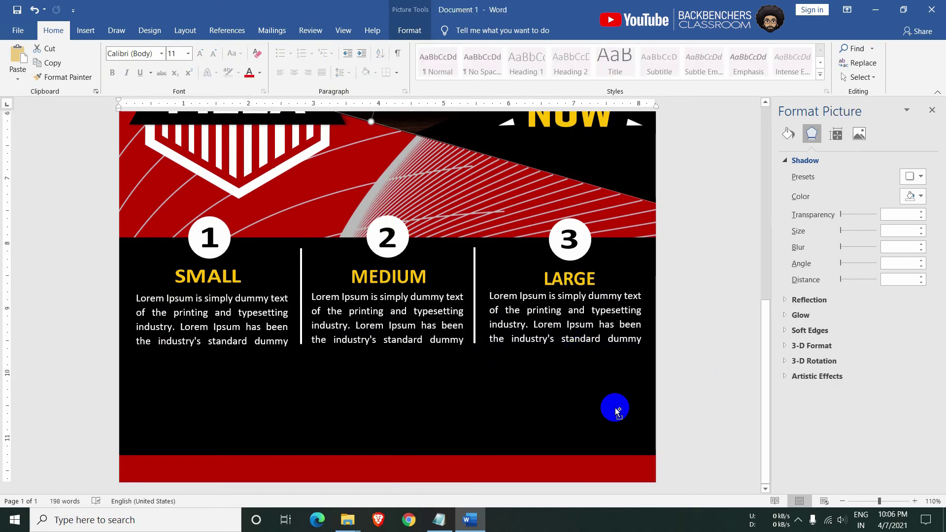
Insert the qr and social media pictures from the Desktop raw files folder
left_click(84, 29)
left_click(139, 64)
left_click(155, 109)
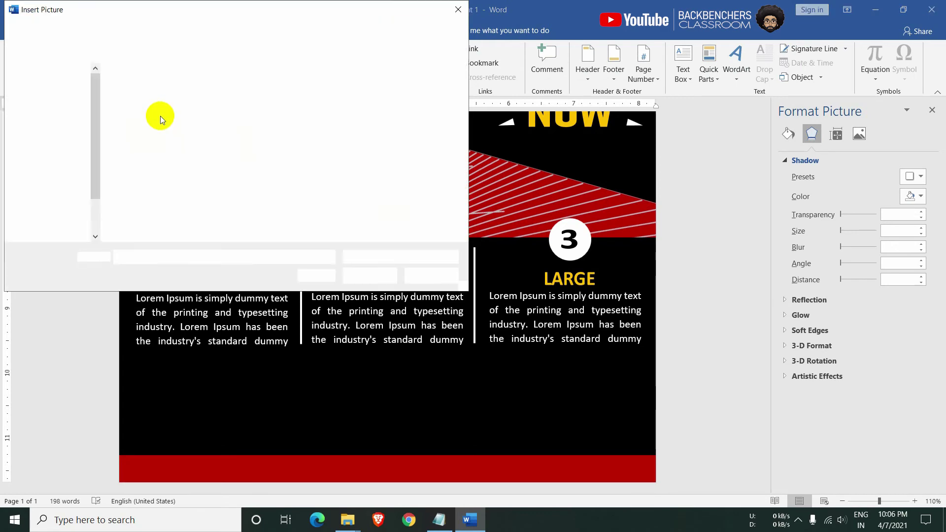
left_click(46, 104)
double_click(142, 106)
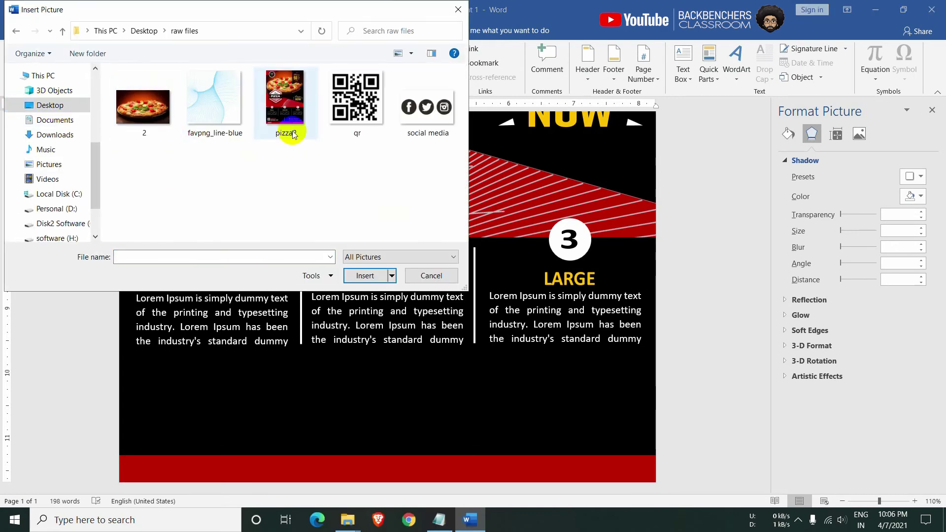
left_click(355, 104)
left_click(407, 104, "ctrl")
left_click(366, 275)
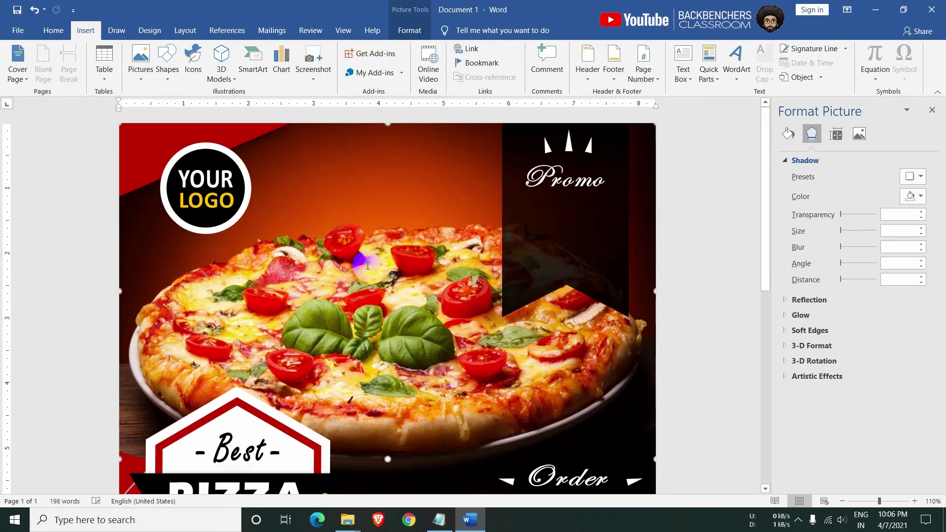
Set the social icons picture to In Front of Text, shrink it, and open the Selection Pane
right_click(250, 285)
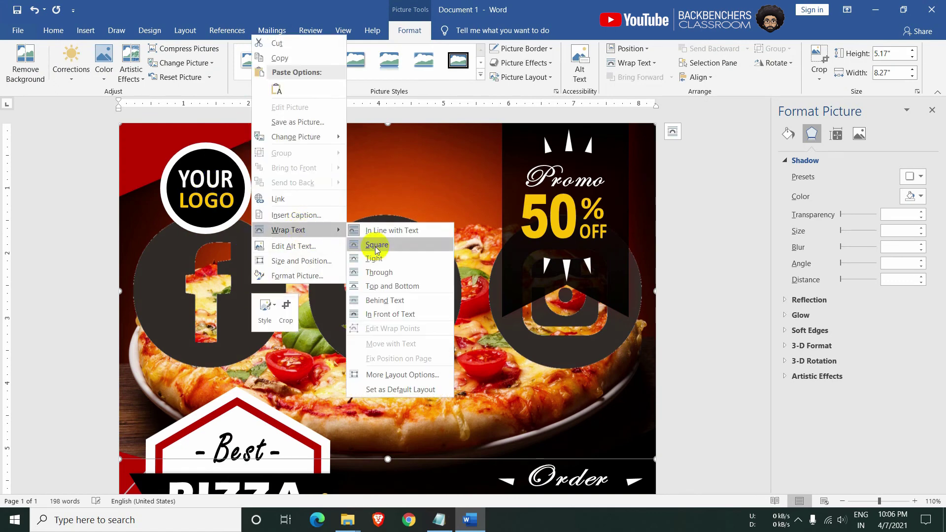
left_click(416, 312)
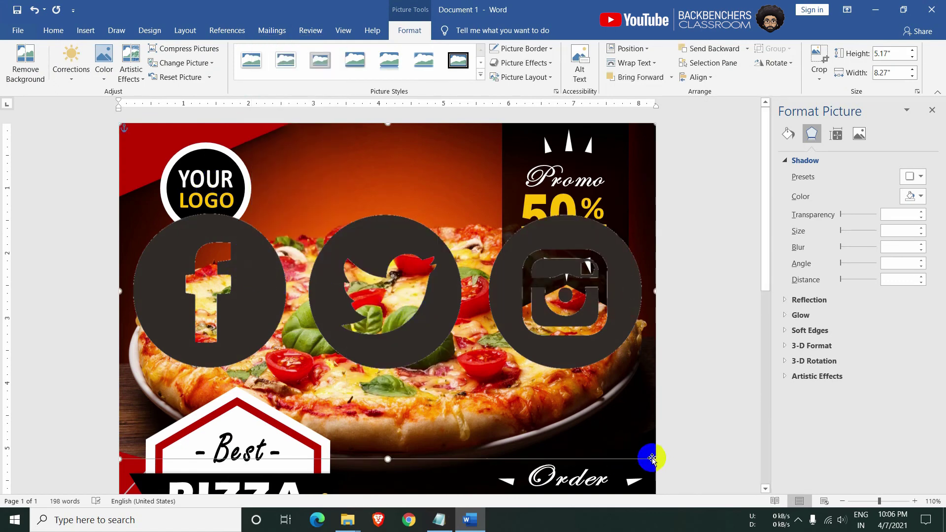
left_click_drag(652, 460, 276, 221)
left_click(53, 30)
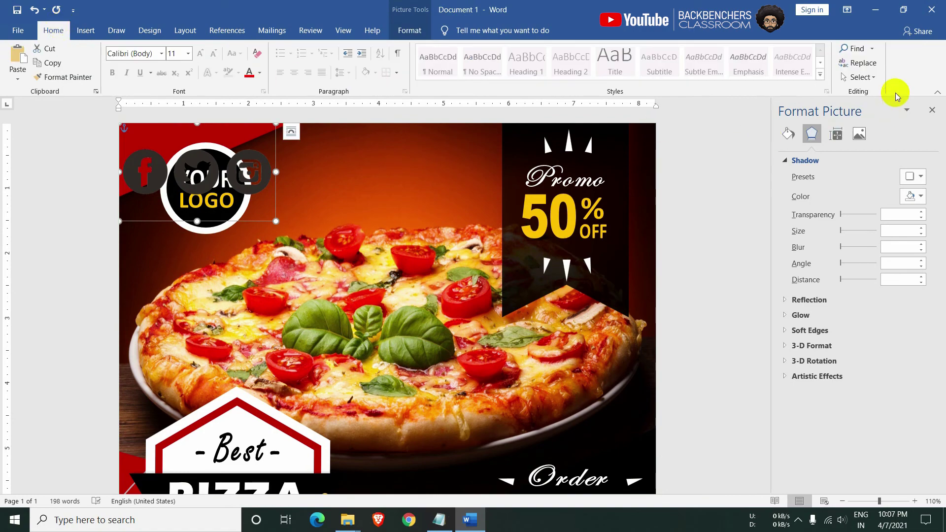
left_click(862, 77)
left_click(865, 135)
scroll(873, 391, "down", 10)
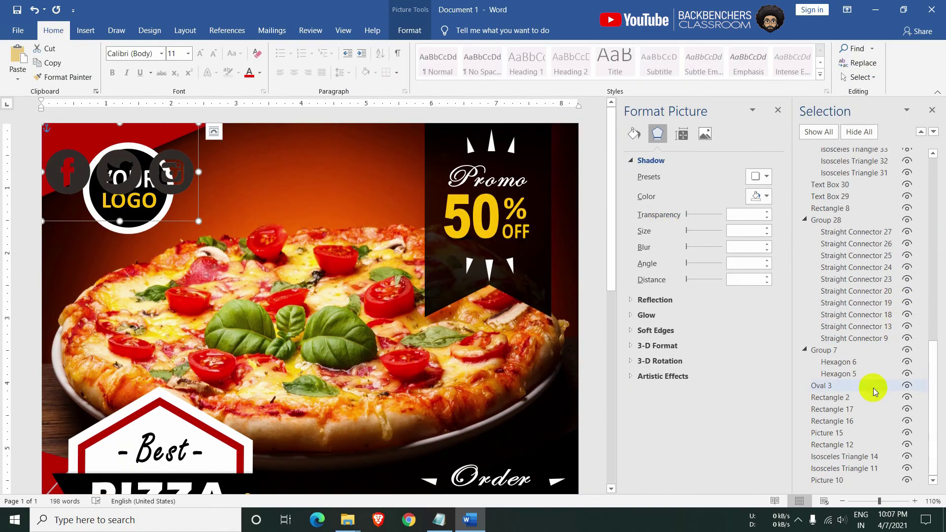
scroll(873, 392, "up", 10)
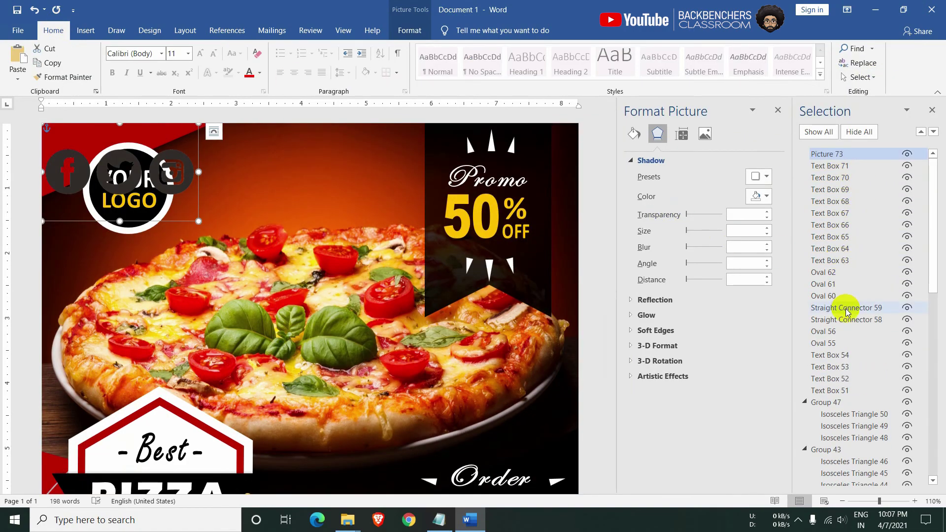
scroll(365, 211, "down", 2)
scroll(274, 195, "down", 6)
Shrink the social icons further and extend the black rectangle's bottom edge slightly
left_click(264, 380)
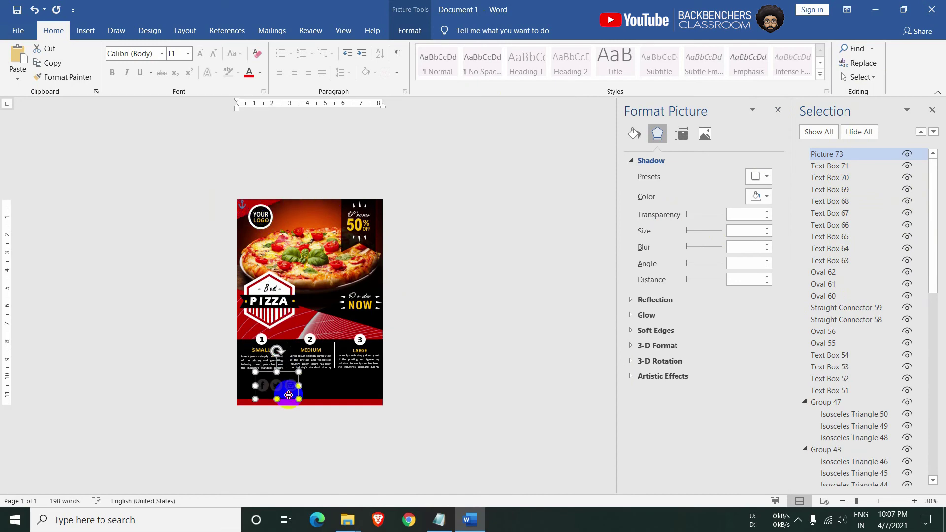
scroll(264, 375, "up", 9)
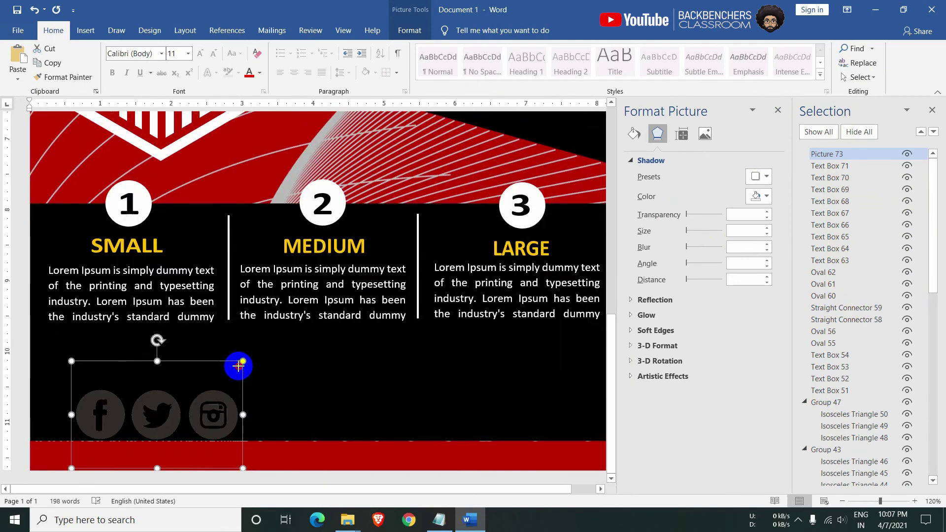
mouse_move(238, 366)
left_mouse_down()
mouse_move(151, 446)
mouse_move(90, 455)
left_mouse_up()
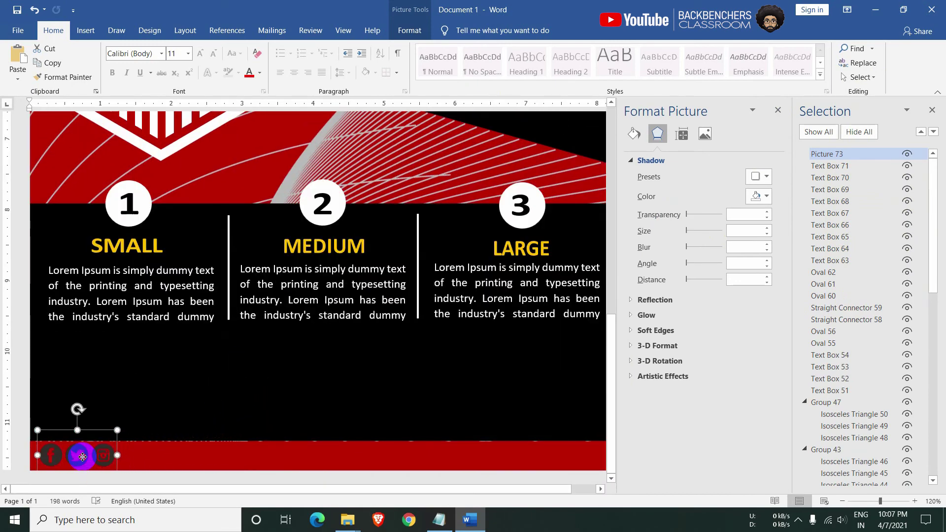
left_click(183, 425)
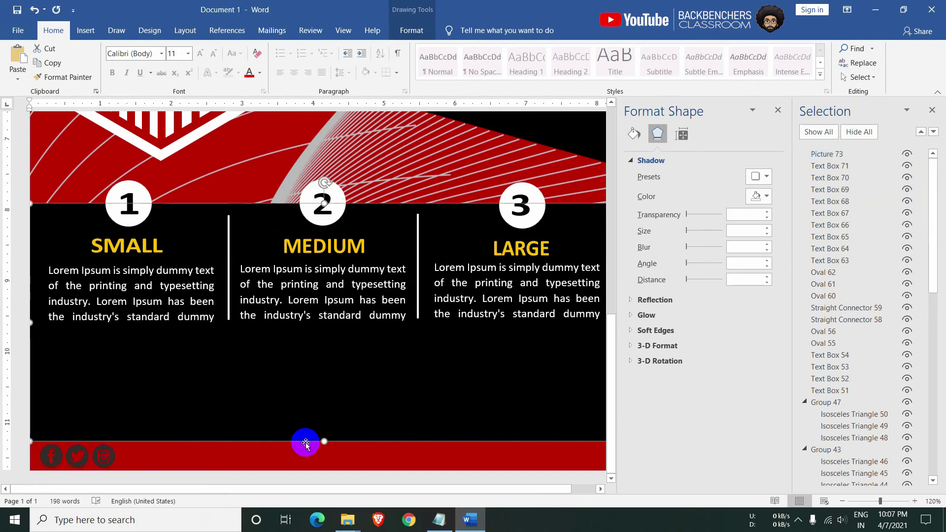
left_click_drag(323, 441, 320, 443)
left_click(117, 452)
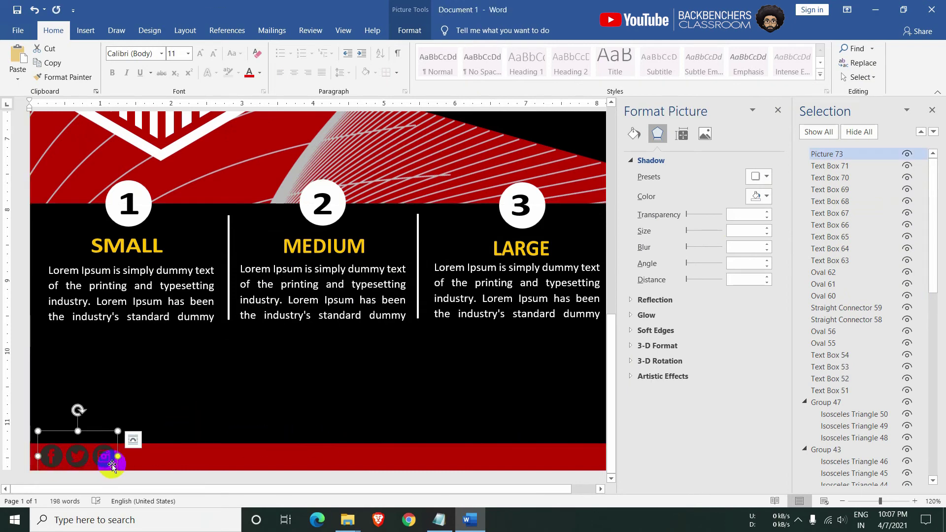
Recolour the social icons lighter and make them slightly smaller on the red bar
left_click(181, 462)
left_click(403, 25)
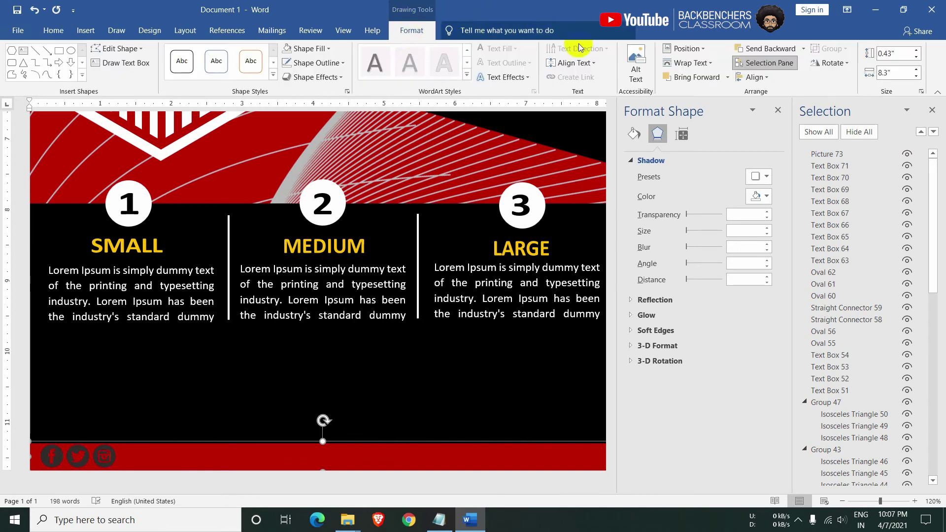
left_click(96, 458)
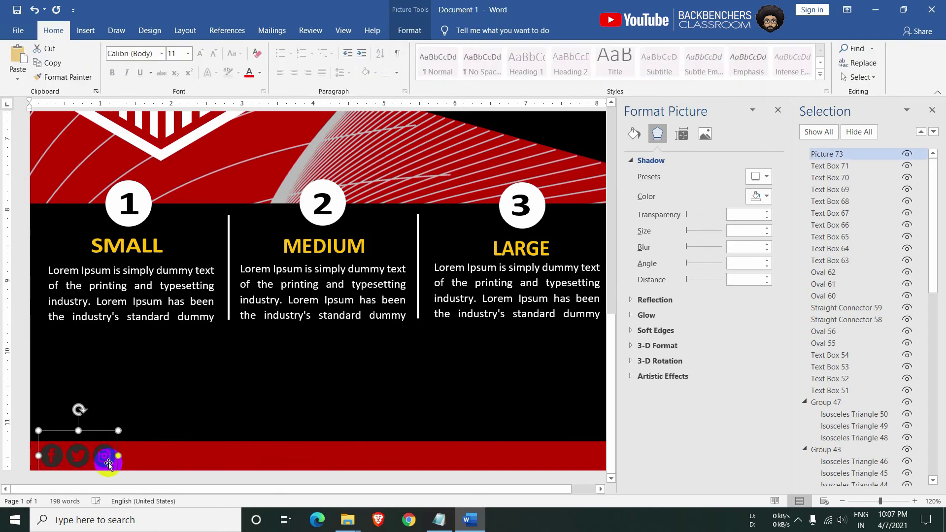
left_click(410, 30)
left_click(103, 64)
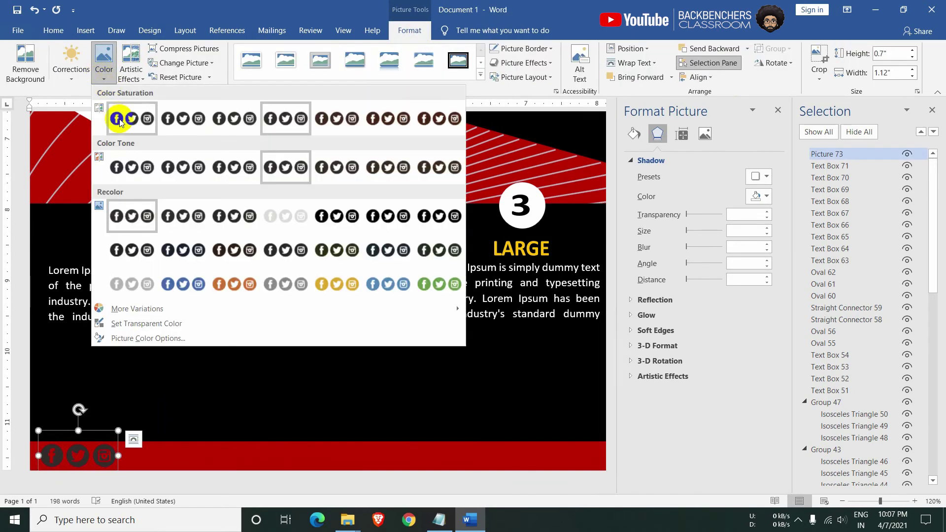
left_click(268, 212)
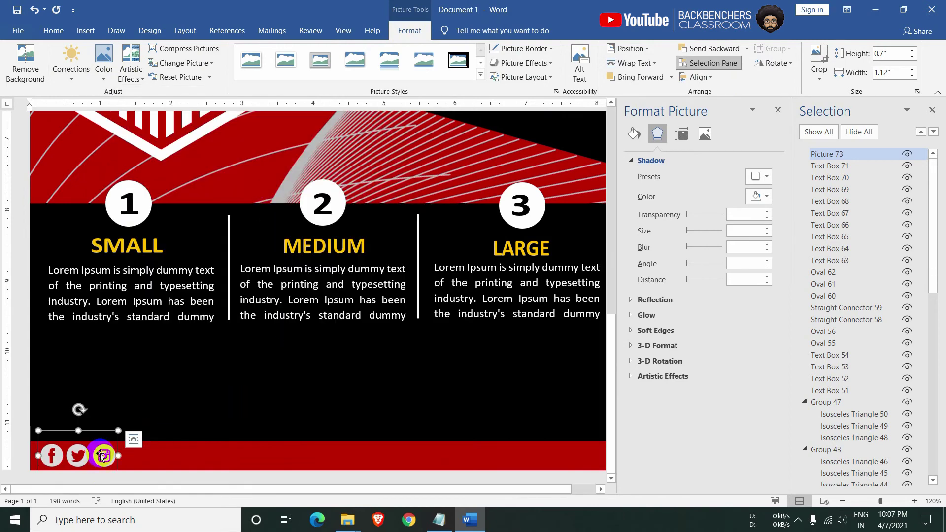
left_click_drag(118, 432, 100, 460)
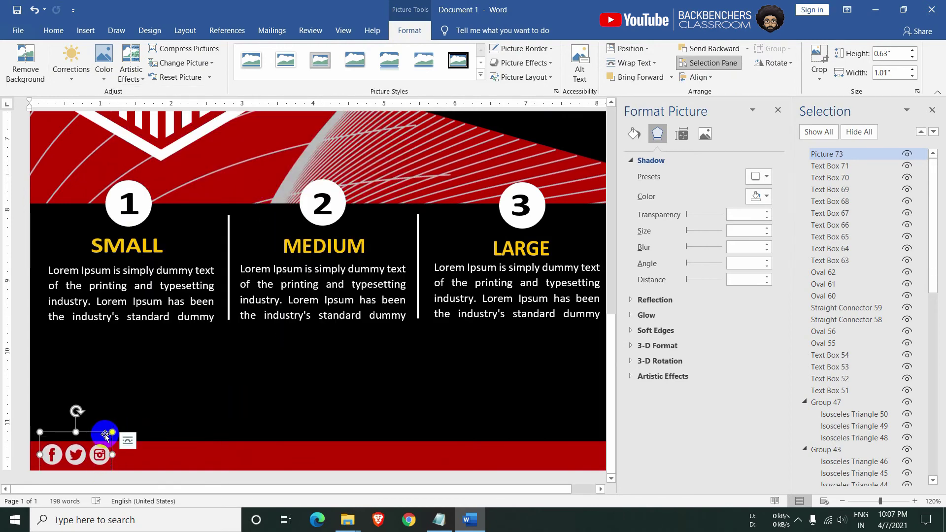
Insert the qr image, set it In Front of Text, and shrink it to a small bottom-left square
left_click(85, 23)
left_click(138, 63)
left_click(150, 109)
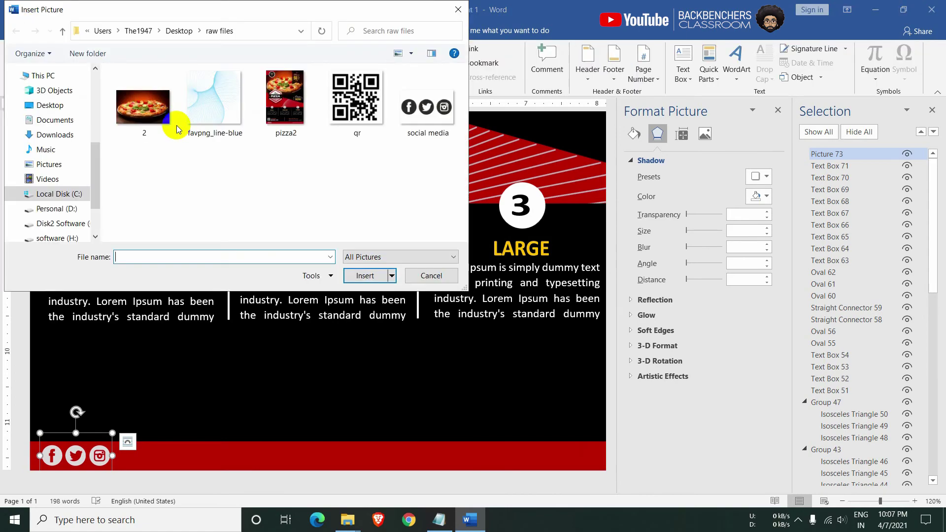
double_click(331, 107)
right_click(181, 251)
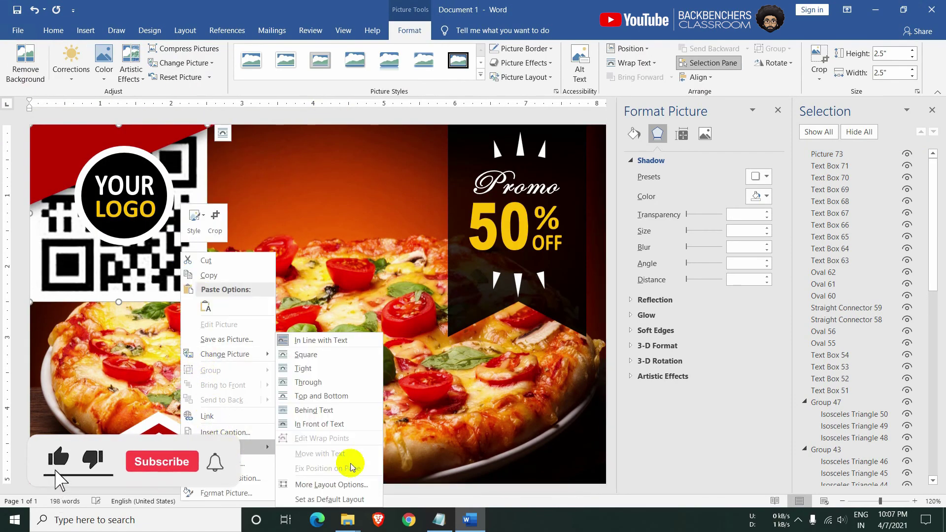
left_click(319, 424)
mouse_move(118, 222)
left_mouse_down()
mouse_move(156, 418)
mouse_move(170, 336)
left_mouse_up()
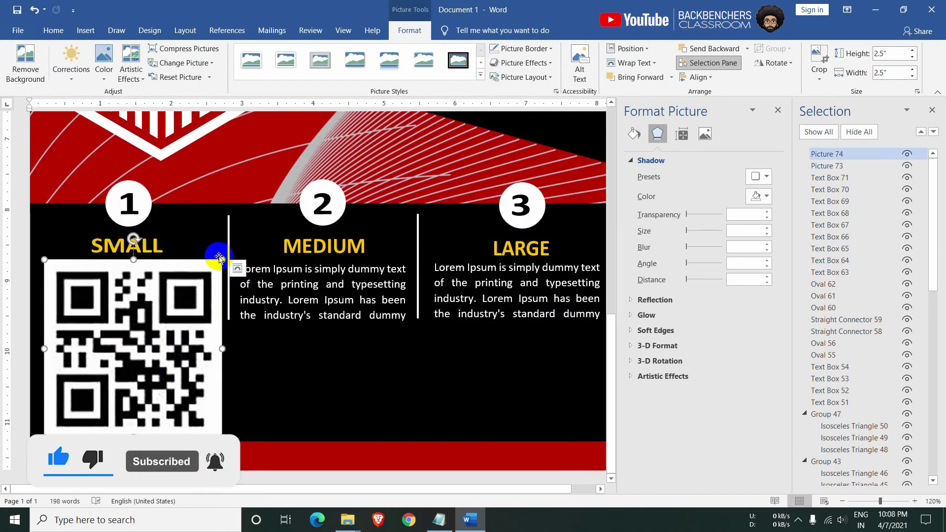
left_click_drag(218, 256, 98, 428)
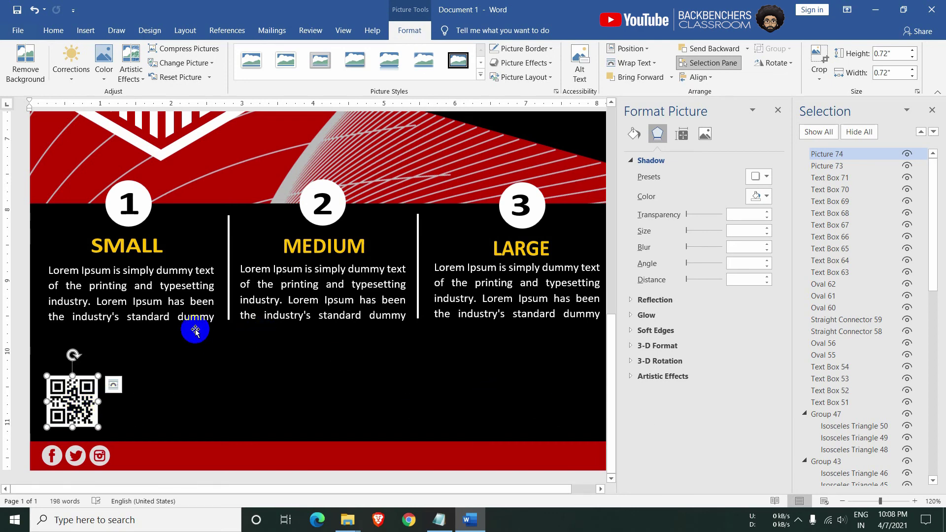
scroll(137, 342, "up", 5, "ctrl")
scroll(84, 291, "up", 2, "ctrl")
scroll(84, 401, "up", 3)
Copy the SMALL text box beside the QR code and retype it as ORDER NOW
left_click(173, 228)
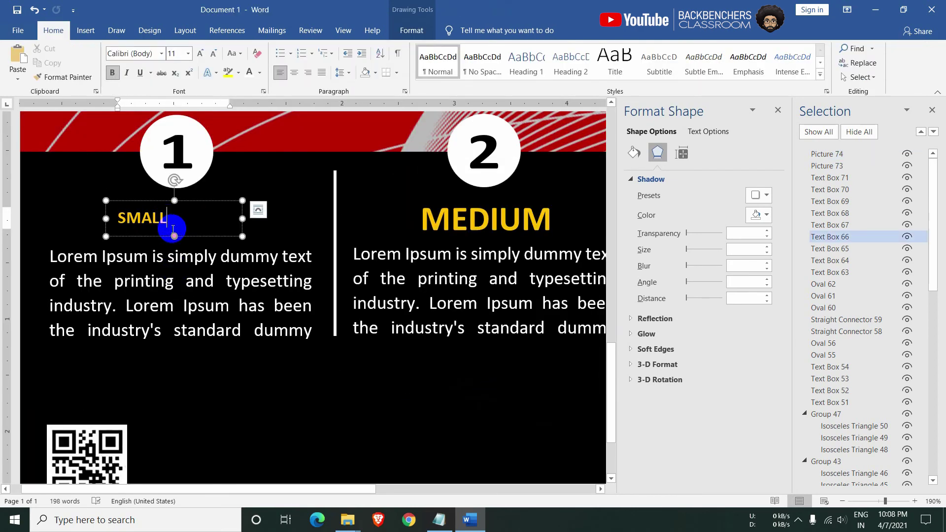
left_click_drag(173, 228, 221, 427)
type("ORDER NOW")
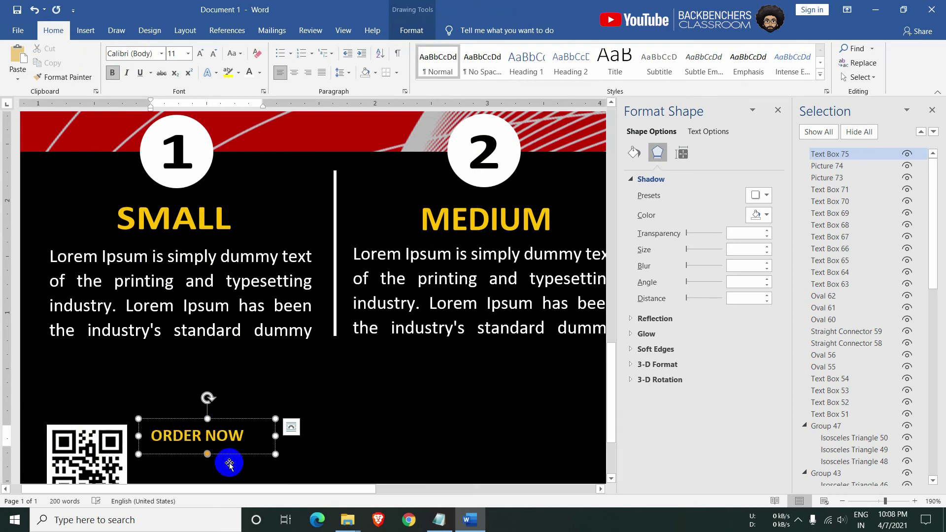
triple_click(270, 441)
left_click_drag(275, 454, 288, 447)
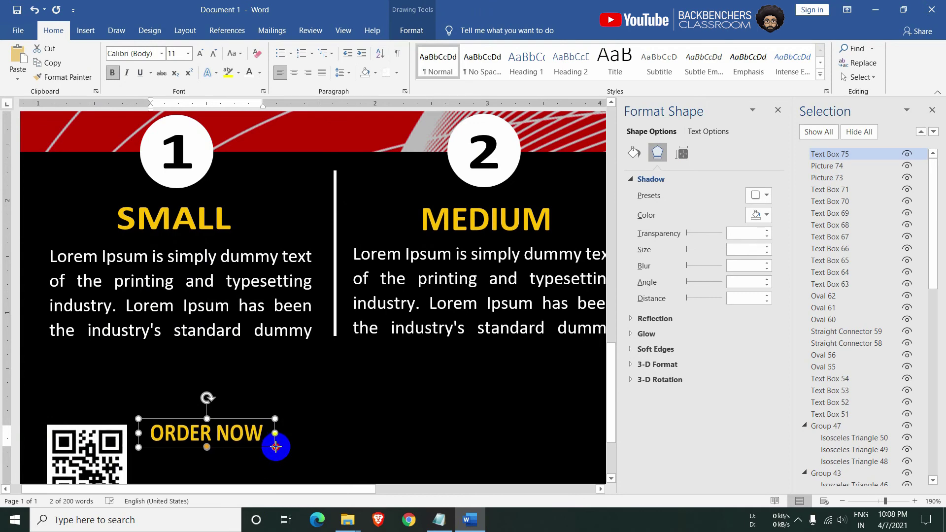
scroll(231, 351, "down", 2)
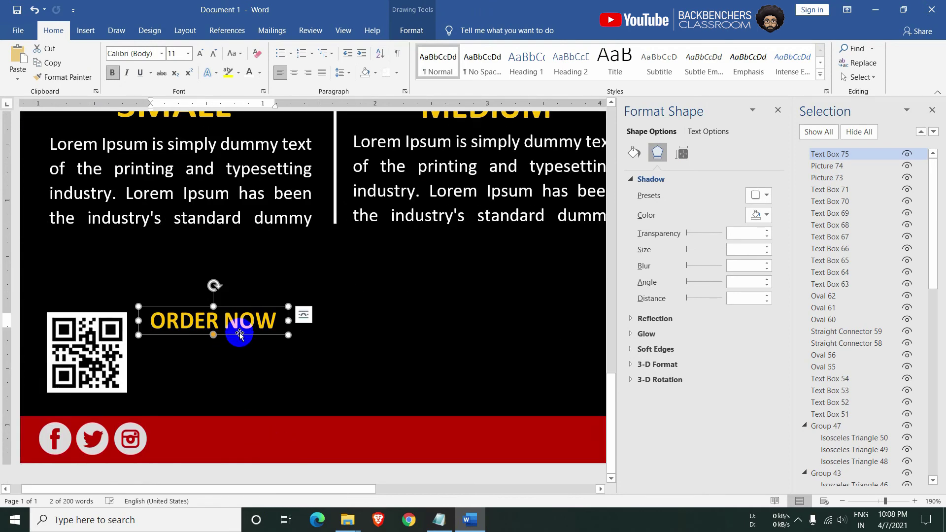
Add a copy below with the order phone number in large digits, widened to fit
mouse_move(240, 335)
left_mouse_down("ctrl")
mouse_move(237, 370)
mouse_move(347, 397)
left_mouse_up("ctrl")
left_click(324, 379)
type("ORDER NOW")
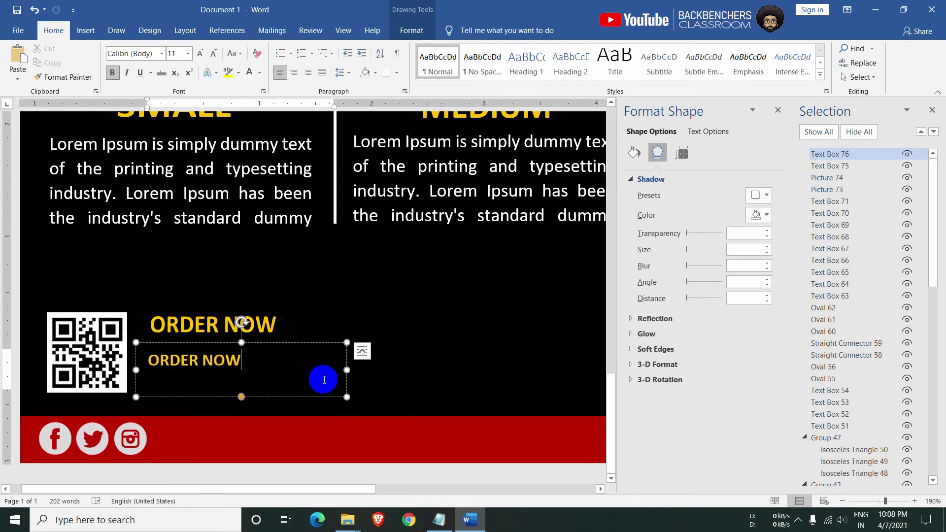
key("ctrl+a")
type("1")
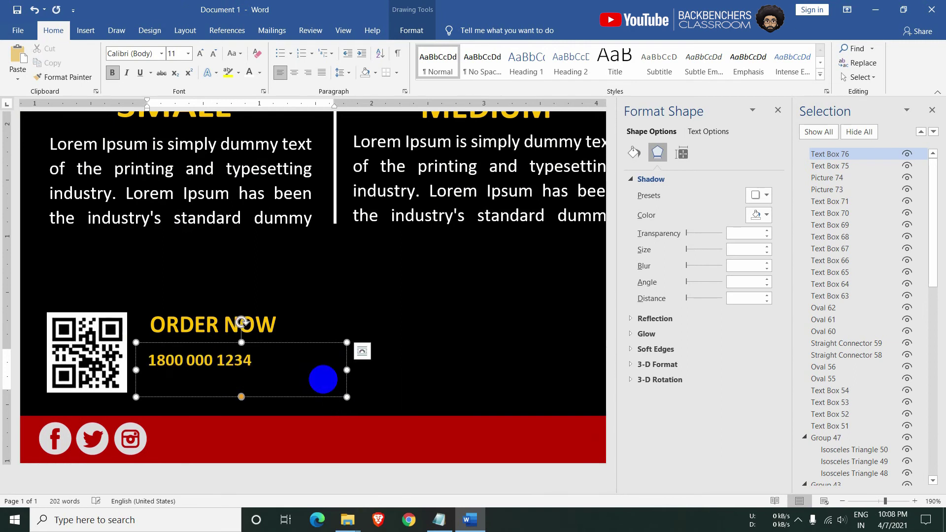
left_click(306, 395)
left_click_drag(346, 370, 427, 369)
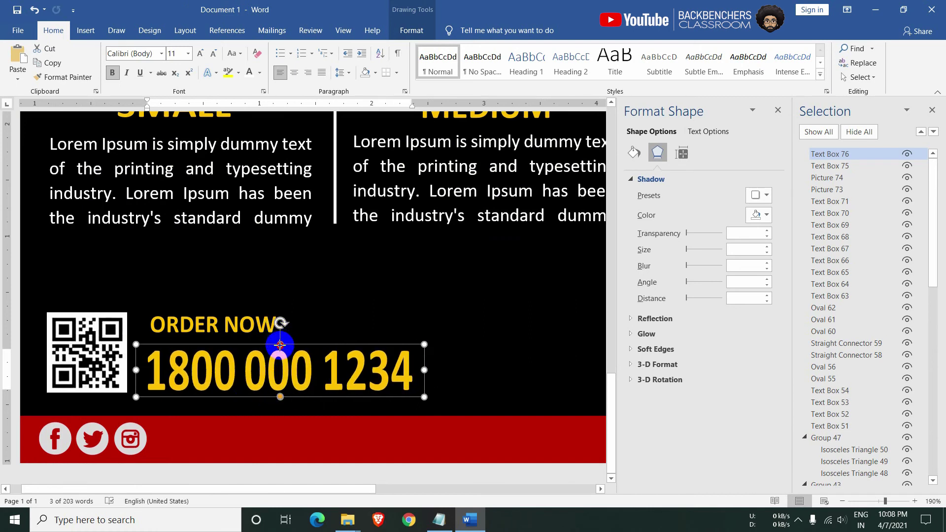
mouse_move(280, 342)
left_mouse_down()
mouse_move(280, 354)
mouse_move(234, 345)
left_mouse_up()
left_click(236, 336)
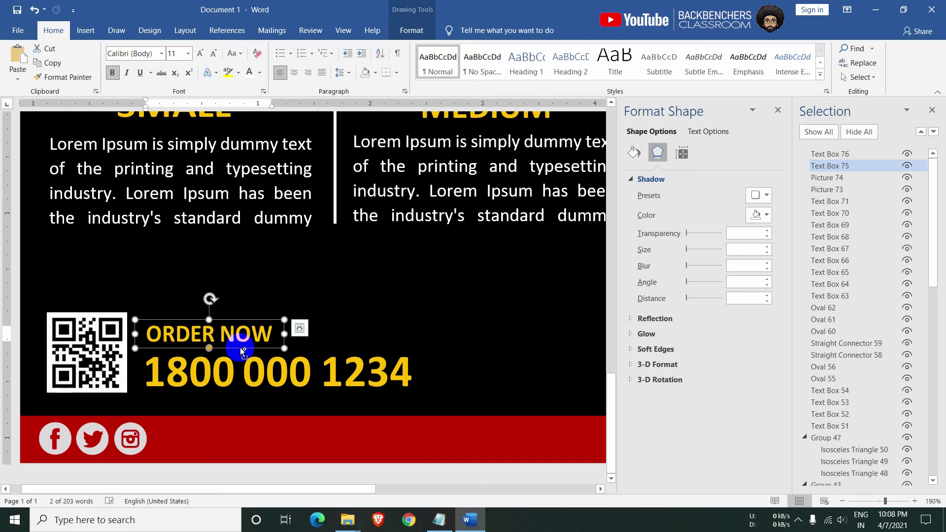
scroll(242, 347, "down", 7)
scroll(237, 344, "down", 5)
Place a copy of the ORDER NOW label at the bottom right of the footer
left_click(411, 409)
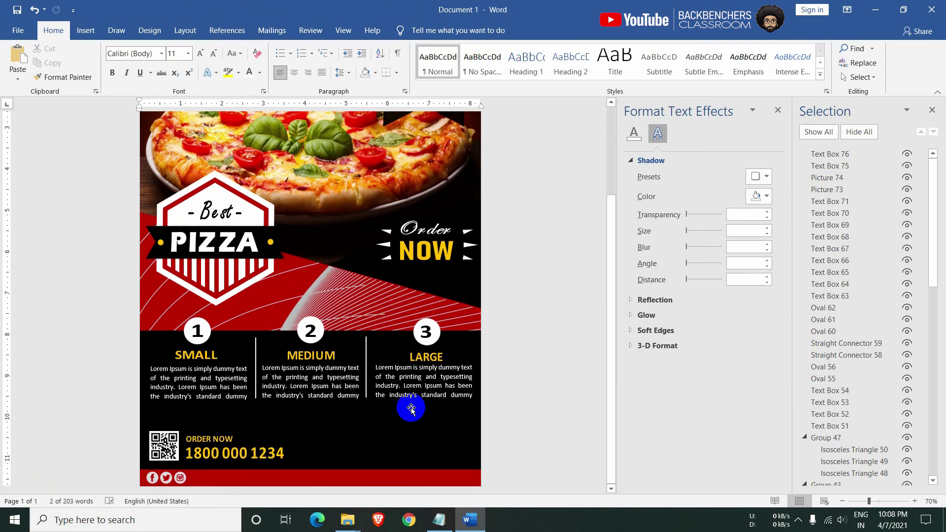
left_click(220, 451)
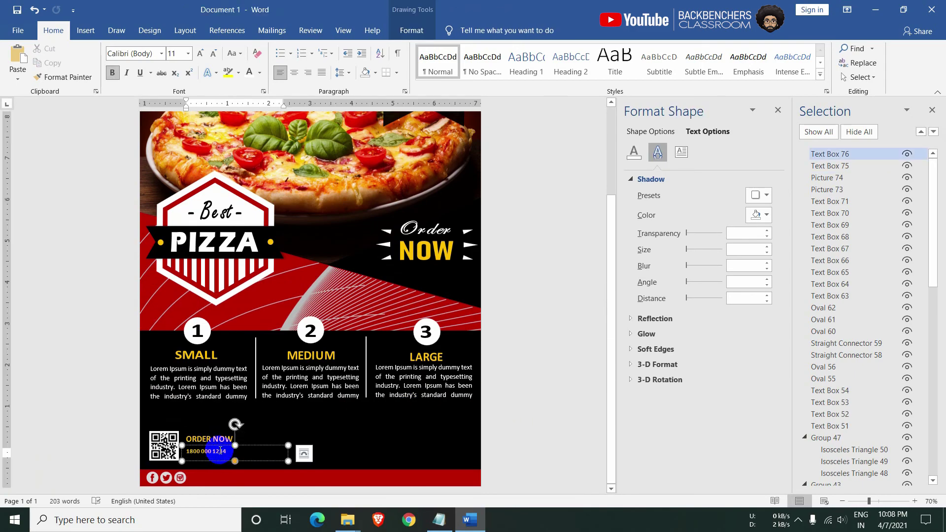
left_click(498, 419)
scroll(512, 418, "up", 2)
scroll(300, 398, "down", 2)
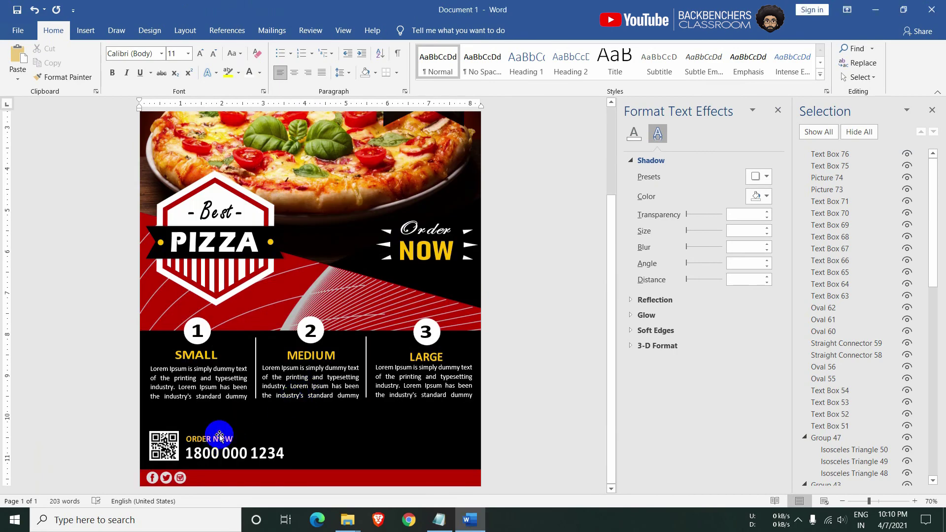
left_click_drag(220, 437, 397, 435)
key("ctrl+v")
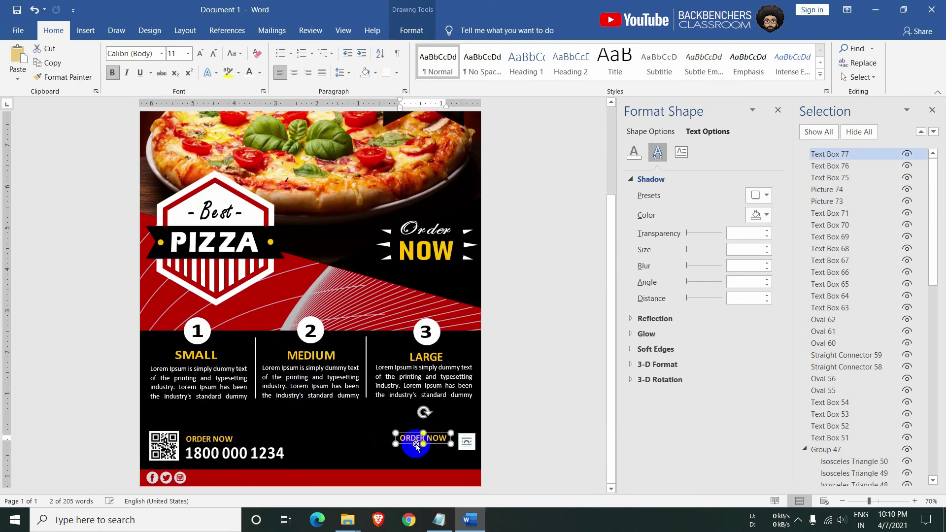
left_click_drag(396, 435, 392, 440)
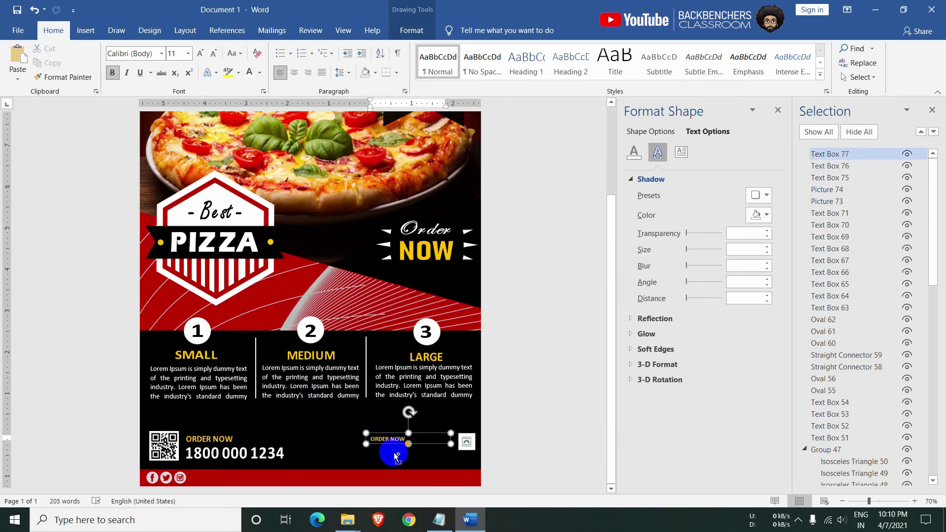
Retype the copy as Master Chef Restaurant in Brush Script font
left_click(394, 453)
type("mAS")
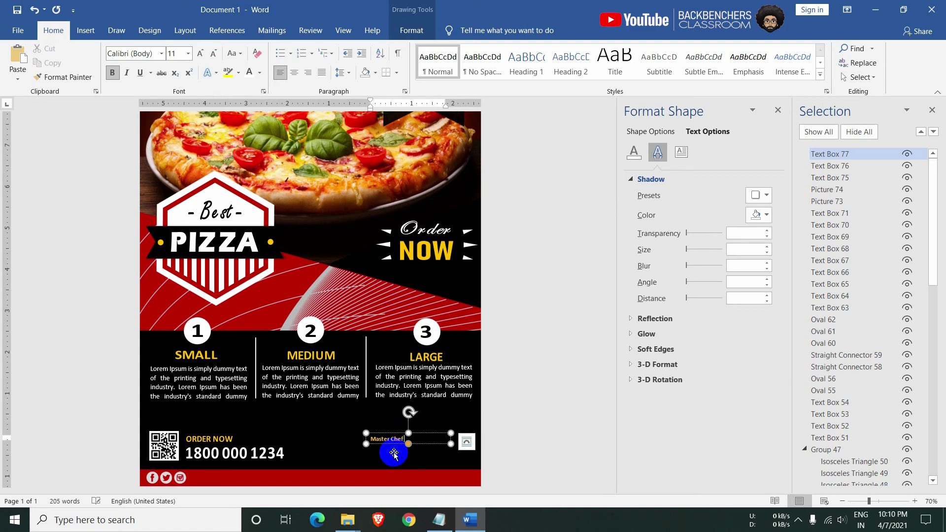
type(" Restau")
type("rant")
key("ctrl+a")
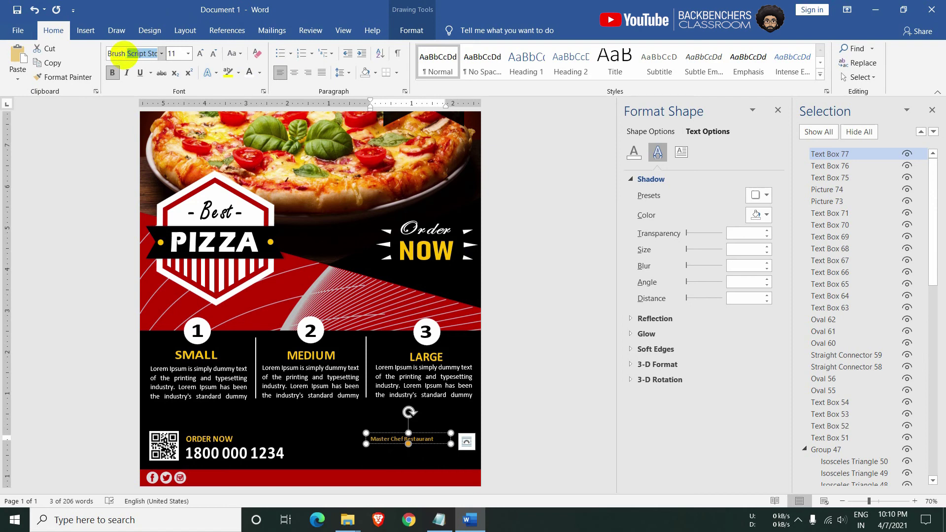
key("Return")
scroll(390, 432, "up", 6, "ctrl")
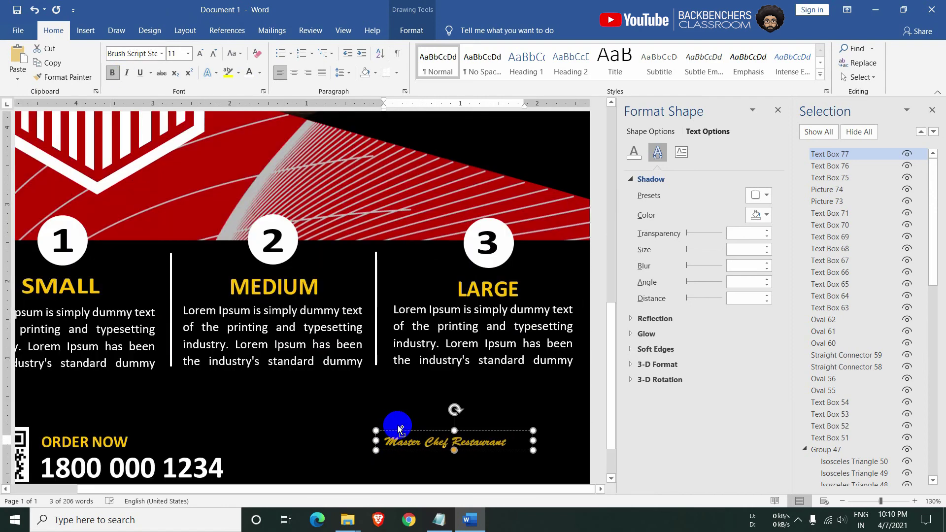
scroll(414, 419, "down", 2)
Enlarge the restaurant name box and copy it to a smaller version below
left_click_drag(533, 370, 573, 351)
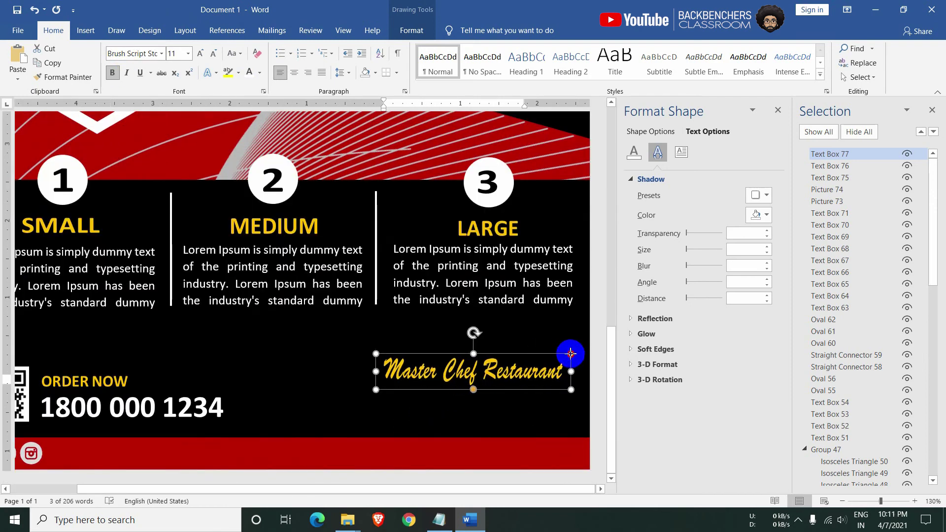
left_click_drag(453, 391, 449, 376)
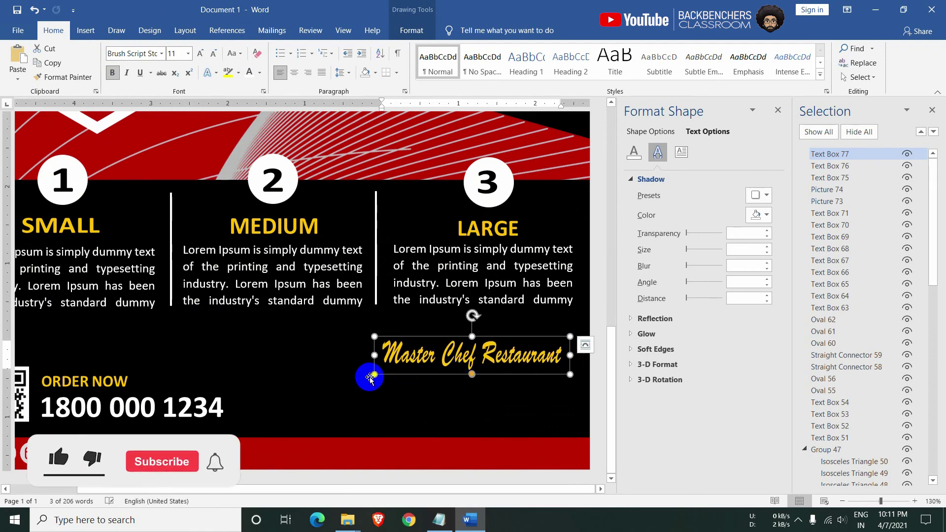
mouse_move(372, 376)
left_mouse_down()
mouse_move(331, 389)
mouse_move(378, 397)
left_mouse_up()
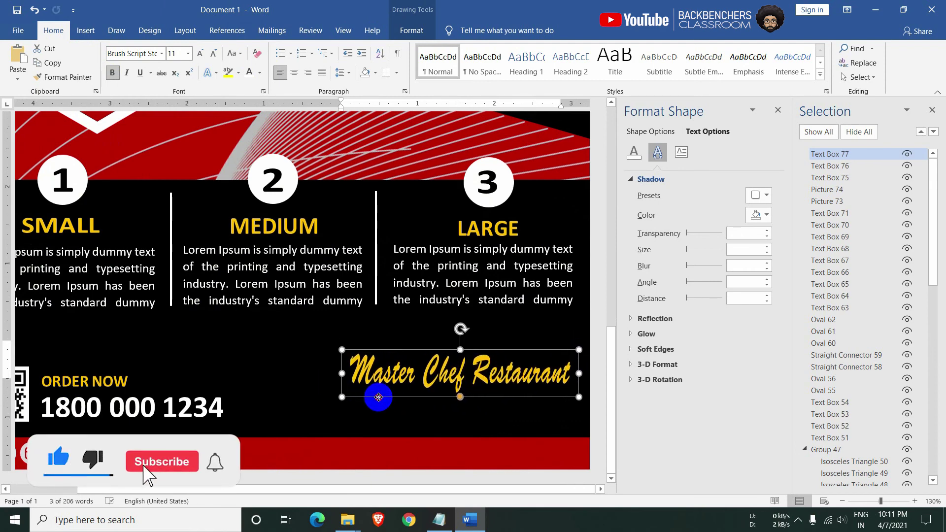
left_click_drag(461, 350, 460, 352)
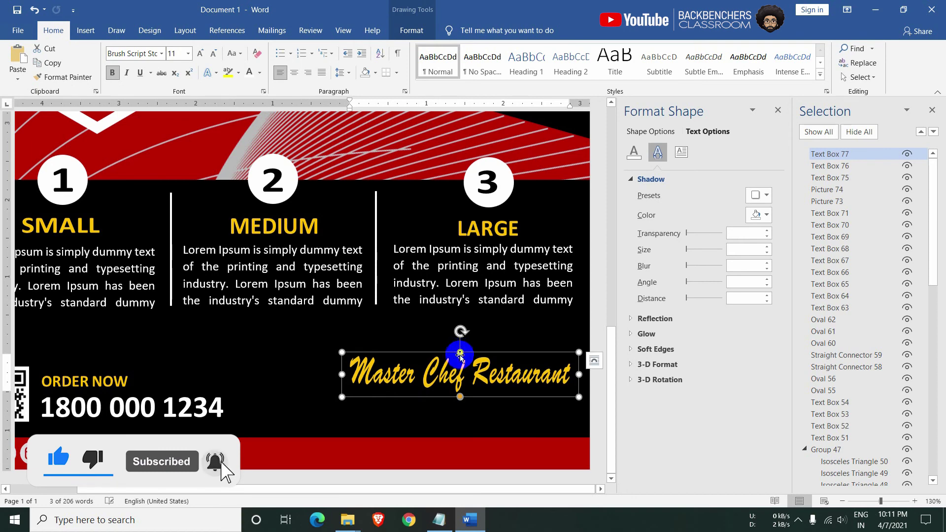
left_click(451, 384)
mouse_move(401, 398)
left_mouse_down()
mouse_move(403, 425)
mouse_move(386, 397)
left_mouse_up()
Set the copied text to Calibri Light and type the restaurant's street address
left_click(157, 53)
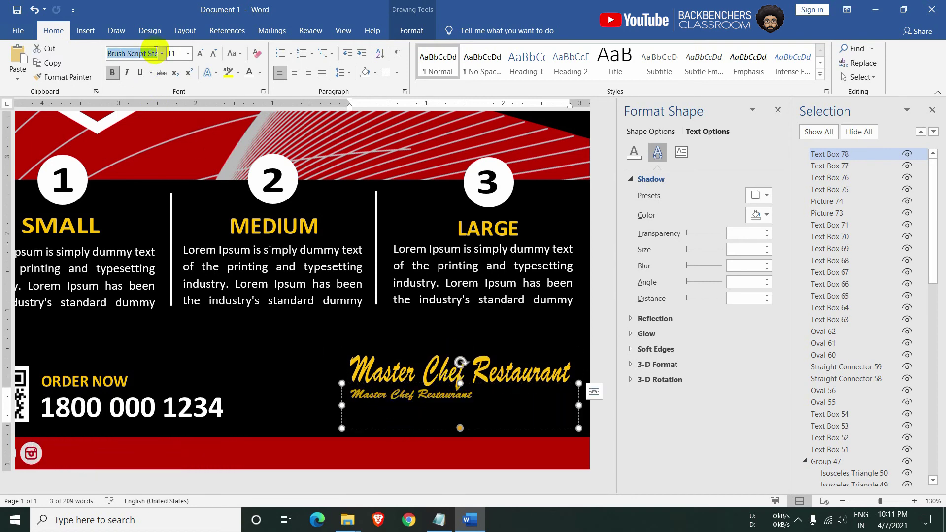
key("Return")
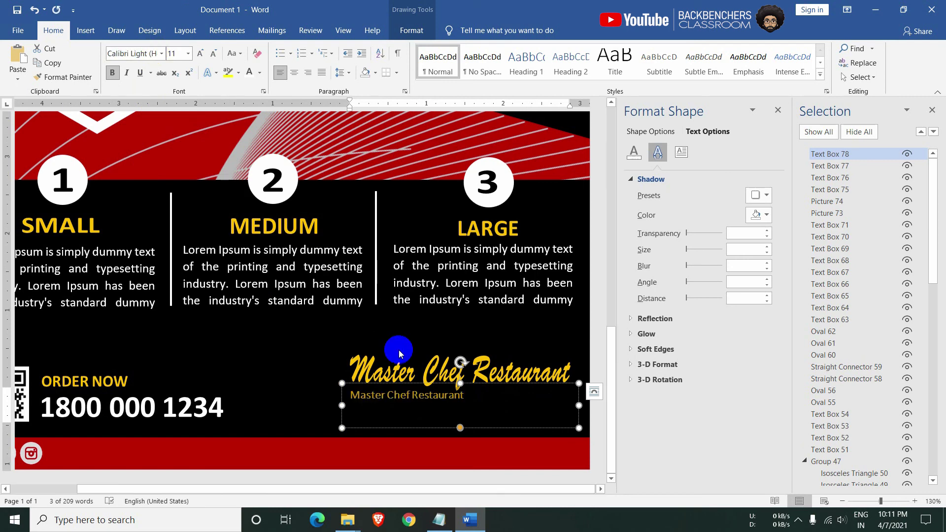
left_click(400, 393)
triple_click(399, 393)
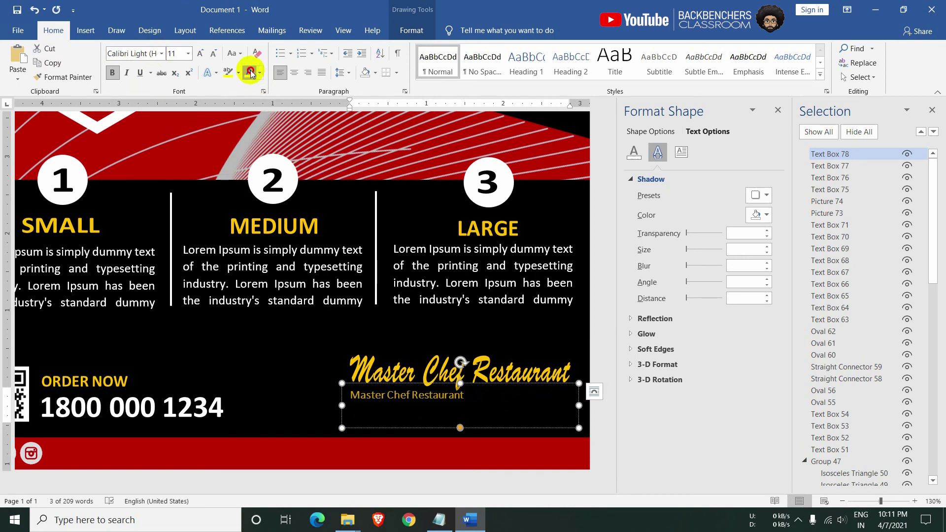
type("25A Park Street, Kolkata, 700016")
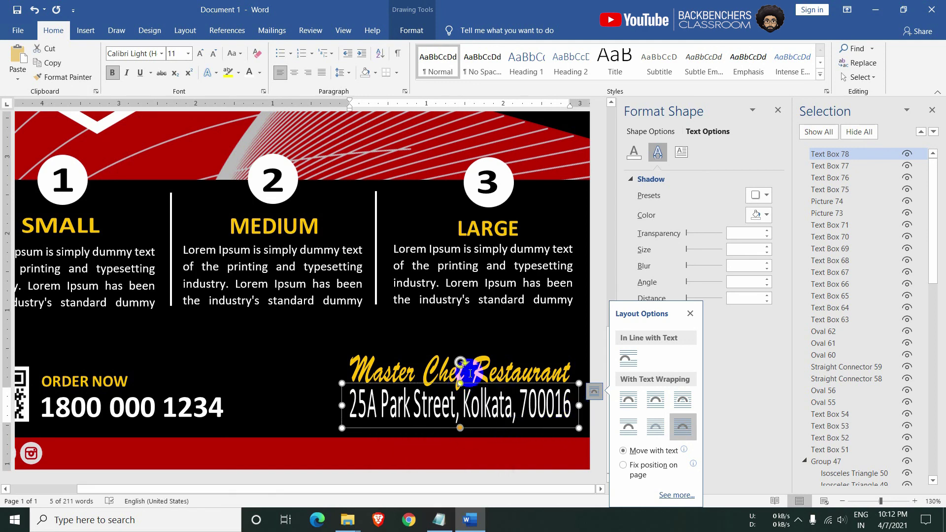
Undo and redo the recent formatting to restore the title and address sizes
key("ctrl+z")
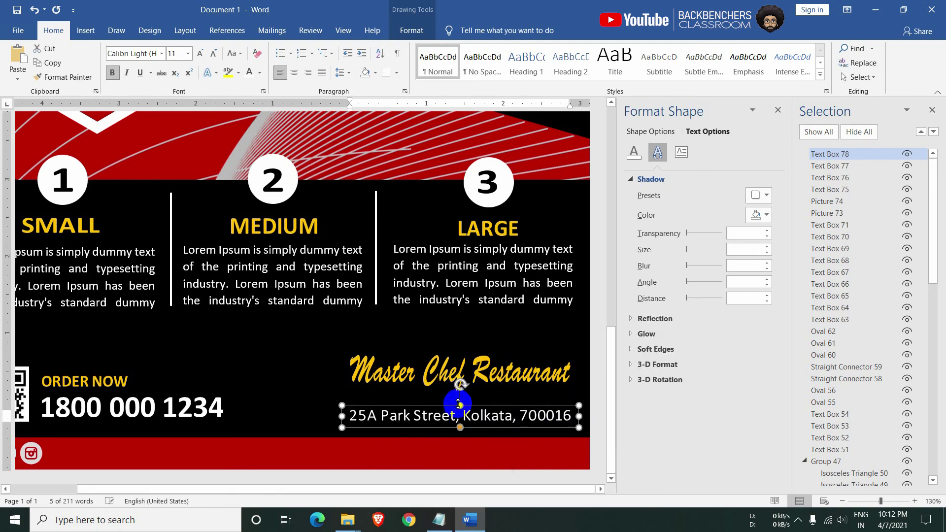
key("ctrl+z")
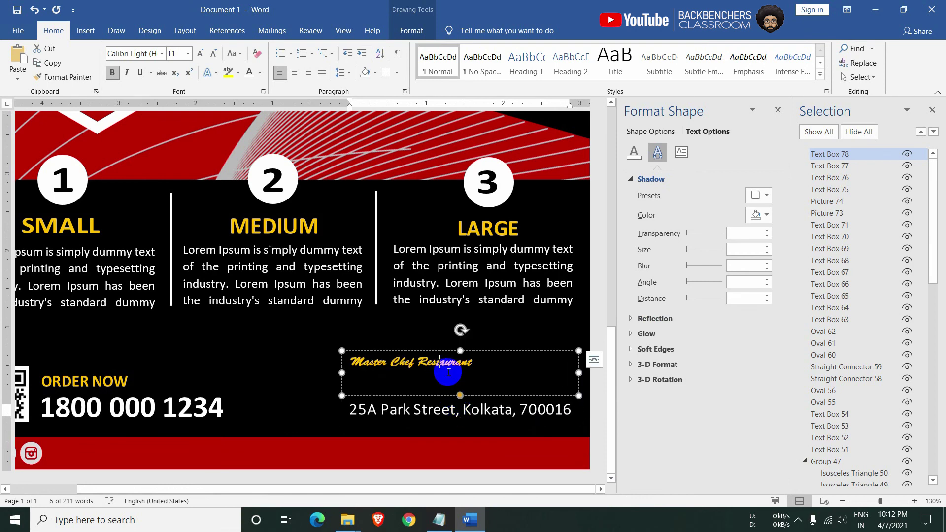
key("ctrl+z")
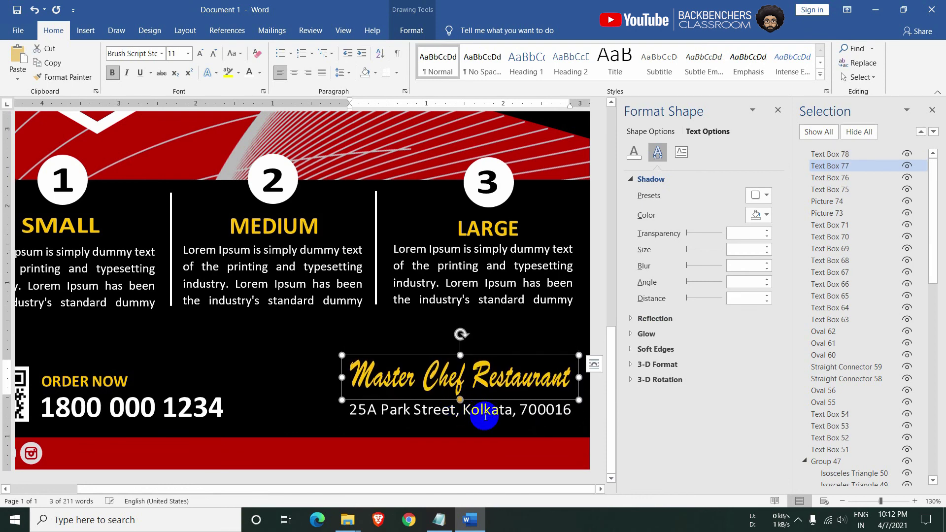
key("ctrl+z")
key("ctrl+z")
key("ctrl+z")
key("ctrl+z")
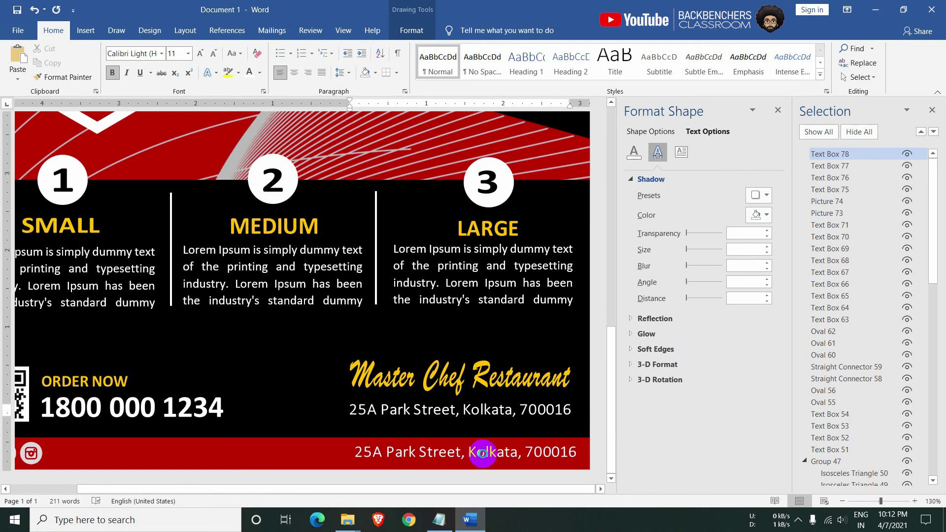
key("ctrl+v")
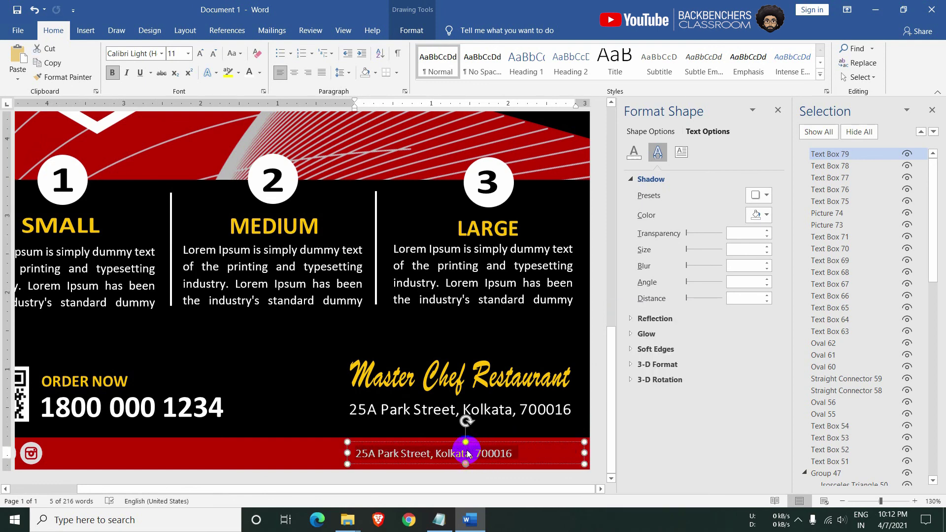
type("ww")
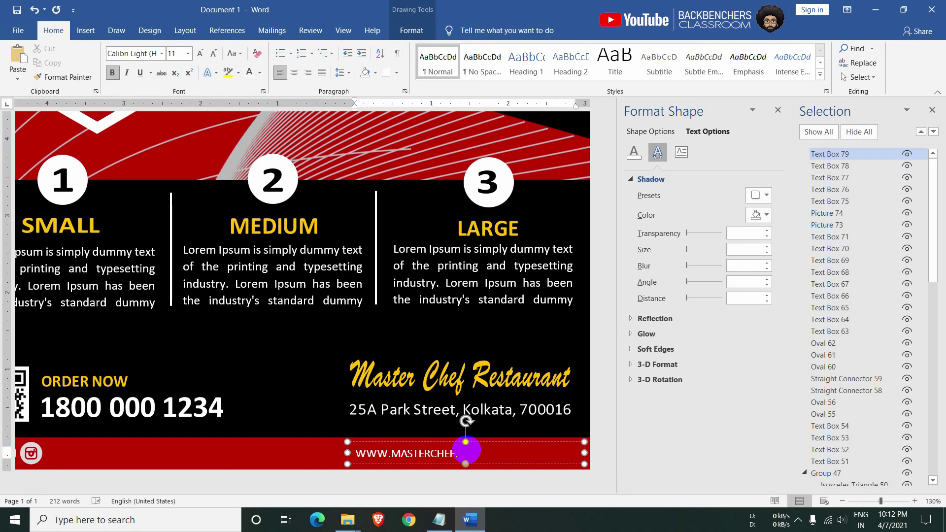
mouse_move(584, 443)
left_mouse_down()
mouse_move(493, 448)
mouse_move(560, 454)
left_mouse_up()
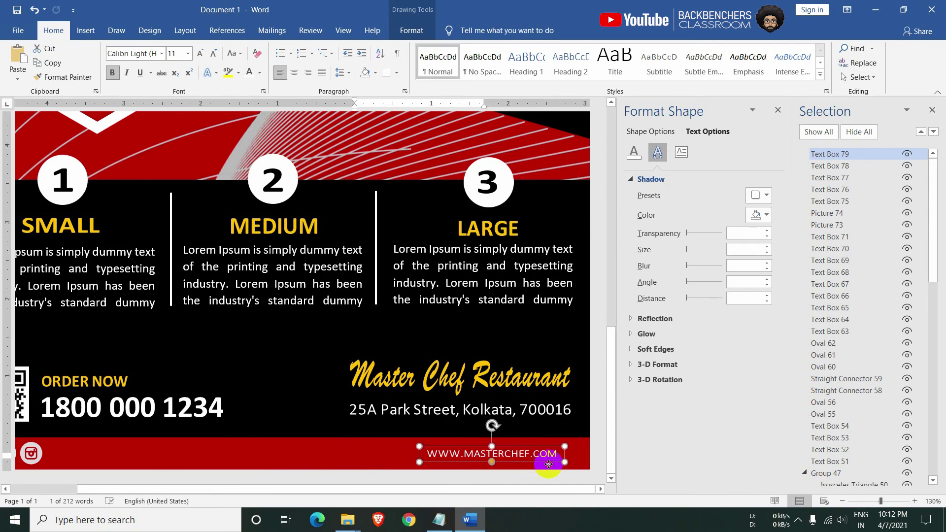
Review the flyer, then select and widen the ORDER NOW text box
scroll(629, 449, "down", 7)
left_click(492, 423)
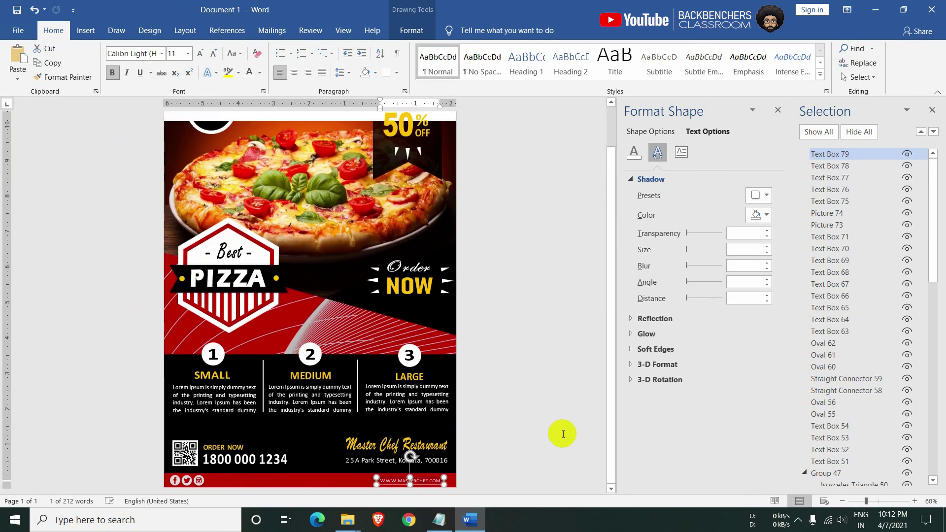
scroll(462, 389, "down", 1)
scroll(463, 384, "down", 2, "ctrl")
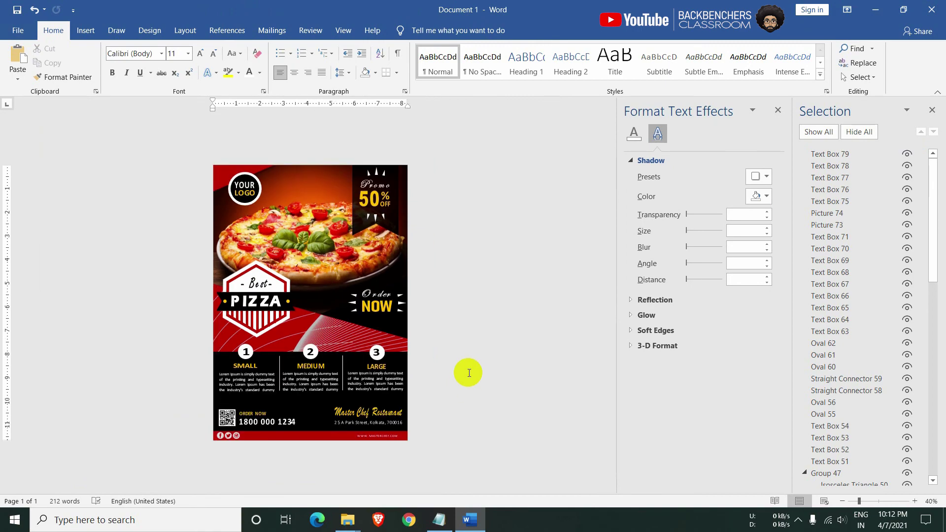
scroll(180, 424, "up", 5, "ctrl")
scroll(180, 424, "up", 6, "ctrl")
scroll(165, 412, "down", 5)
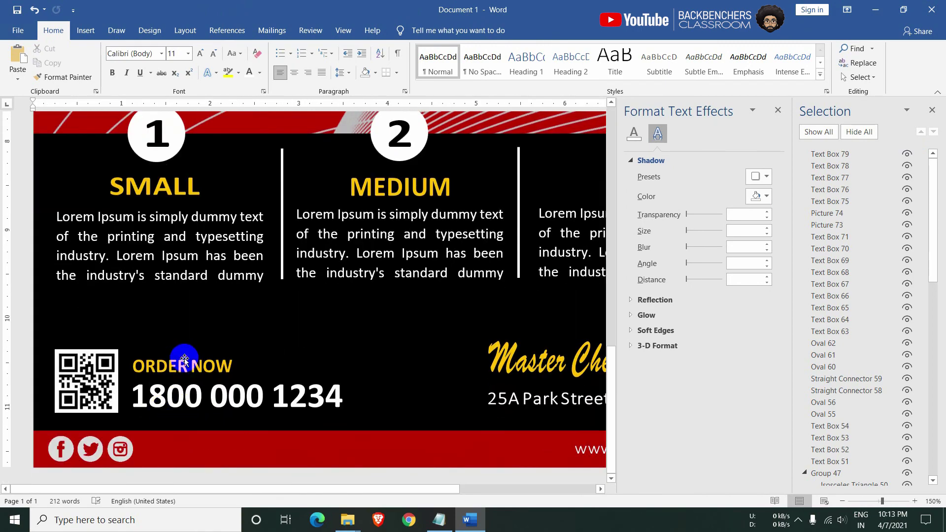
left_click(245, 359)
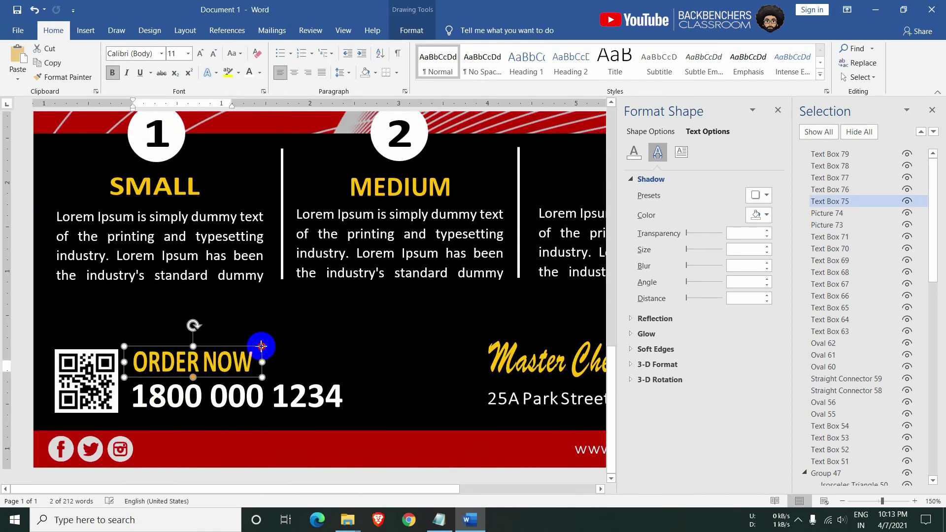
left_click_drag(250, 347, 262, 346)
Colour the ORDER NOW text with custom orange FF4F00
left_click(411, 30)
left_click(515, 48)
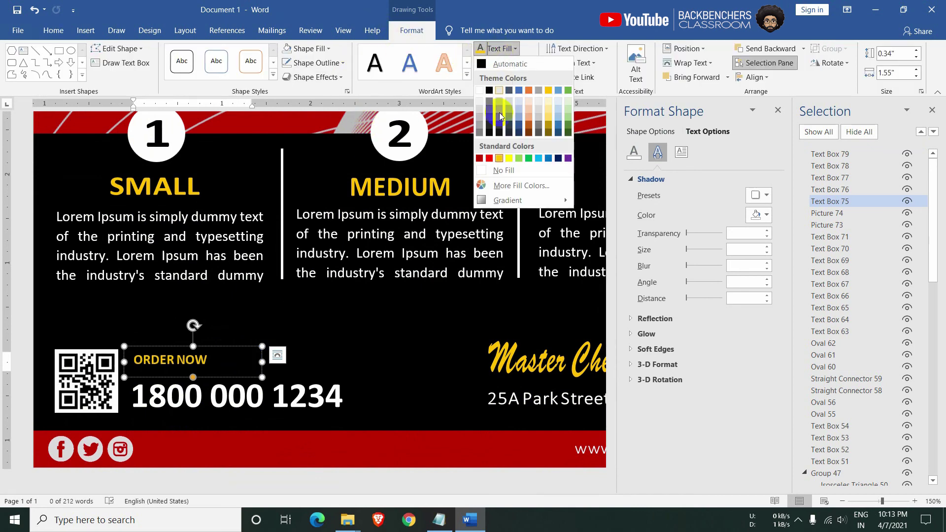
left_click(509, 182)
left_click_drag(689, 412, 620, 420)
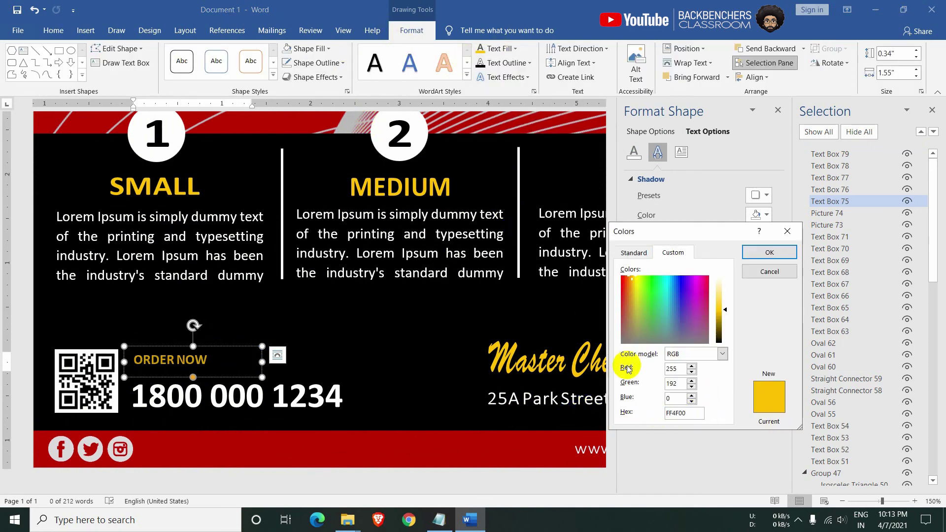
left_click(761, 252)
Give the Master Chef Restaurant name the same orange and close the Format Shape and Selection panes
left_click(505, 336)
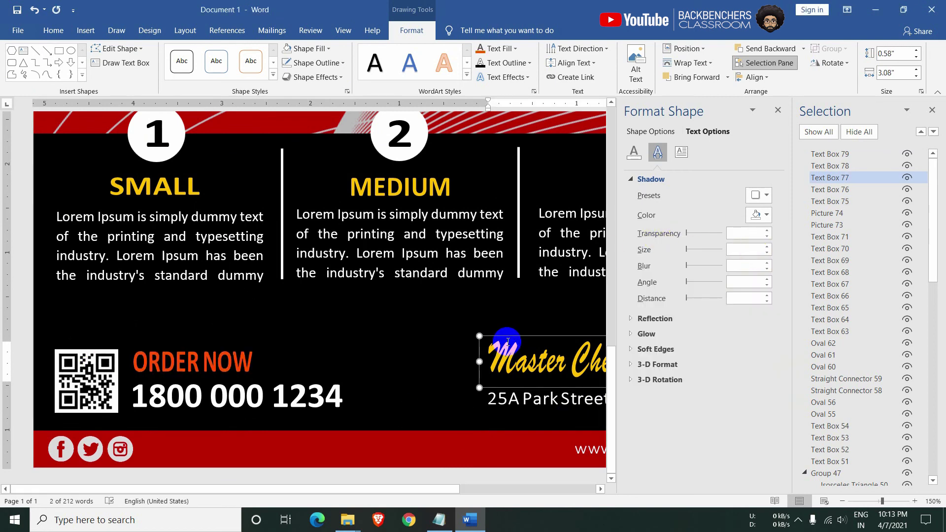
left_click(480, 49)
scroll(486, 398, "down", 7)
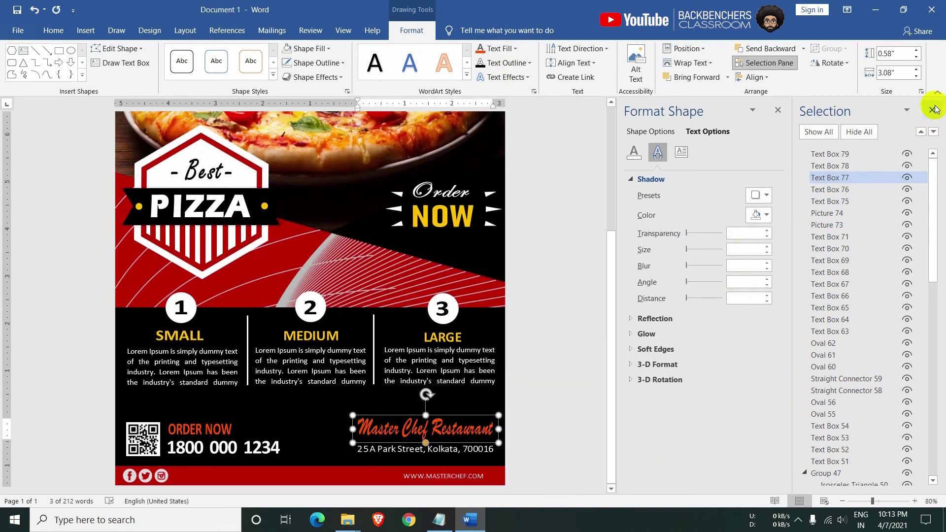
left_click(932, 110)
left_click(932, 110)
left_click(783, 297)
scroll(665, 377, "up", 3)
scroll(665, 377, "down", 4)
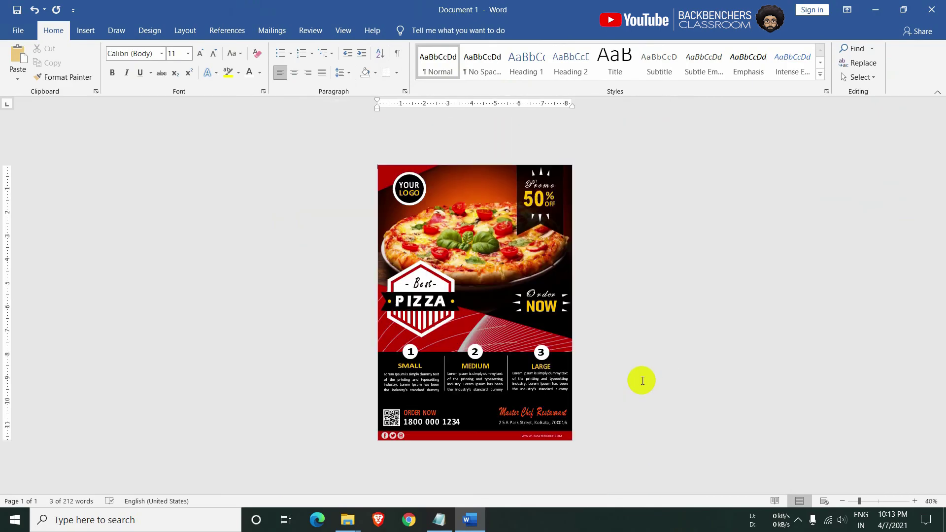